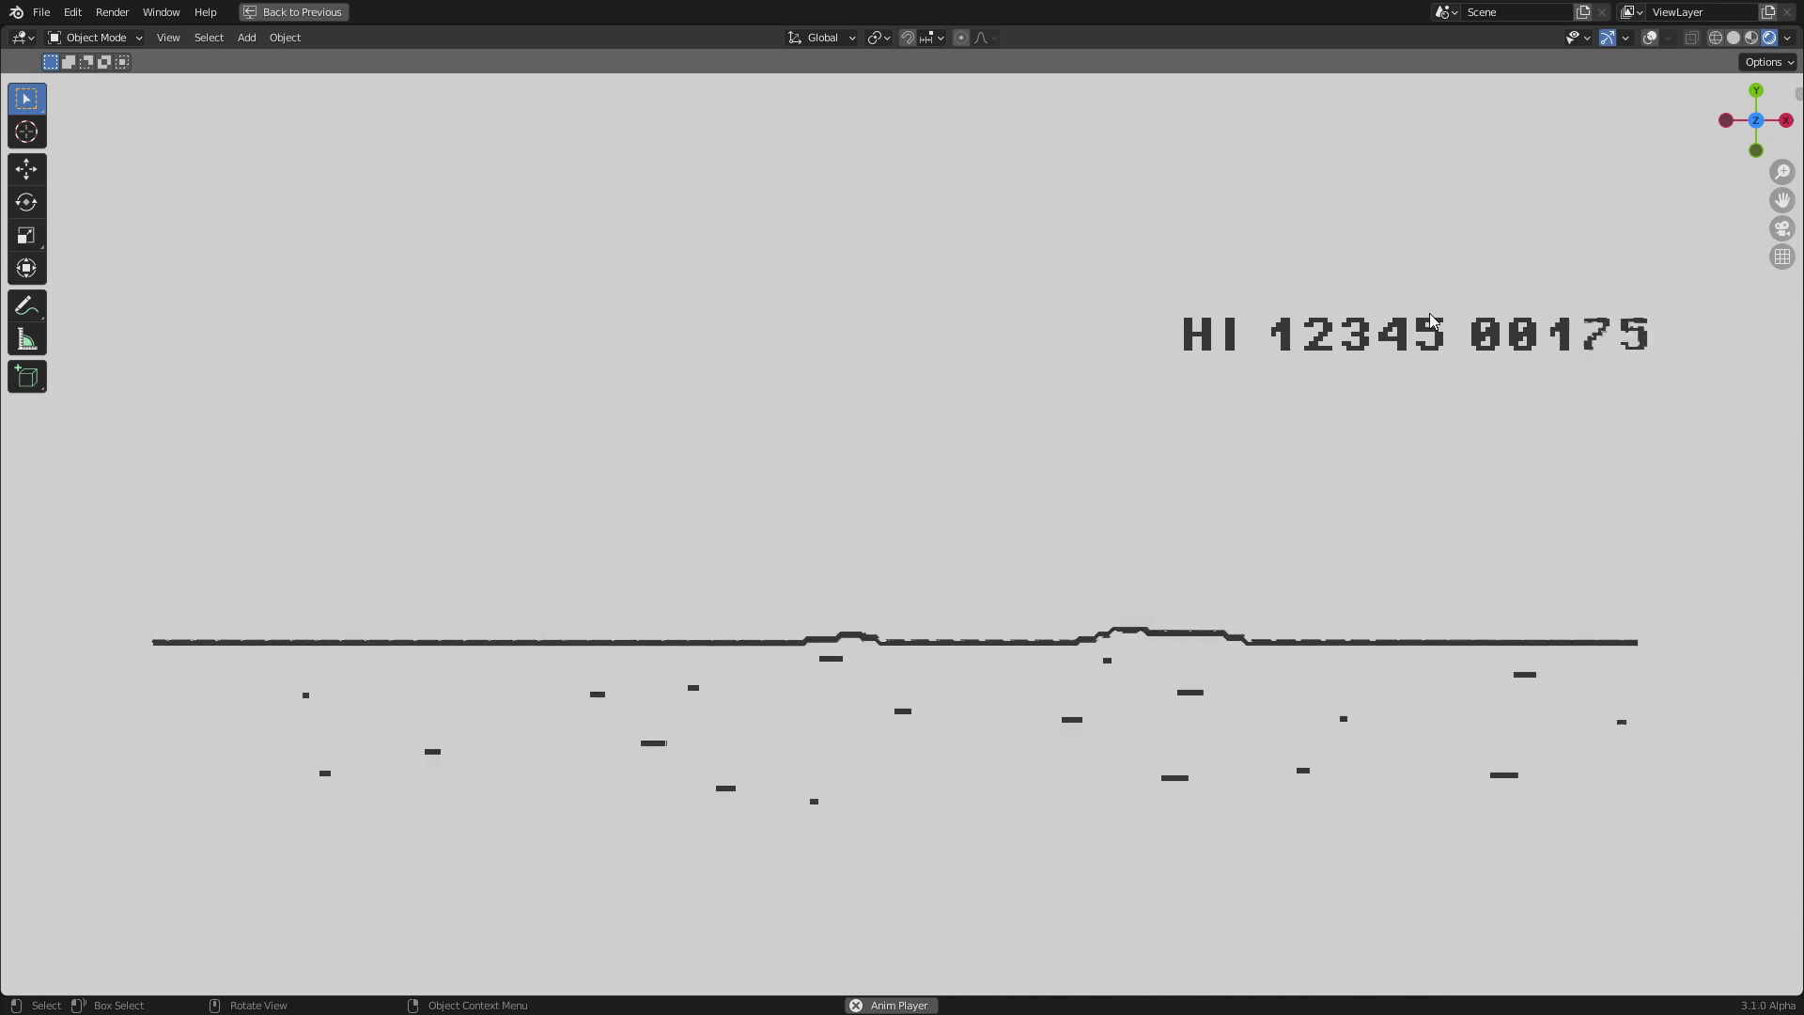
# - Examine the HI score and running counter text above the animated ground in the maximized viewport
pyautogui.scroll(2, 1416, 339)
pyautogui.keyDown('shift'); pyautogui.moveTo(1470, 328); pyautogui.dragTo(788, 500, button='middle'); pyautogui.keyUp('shift')
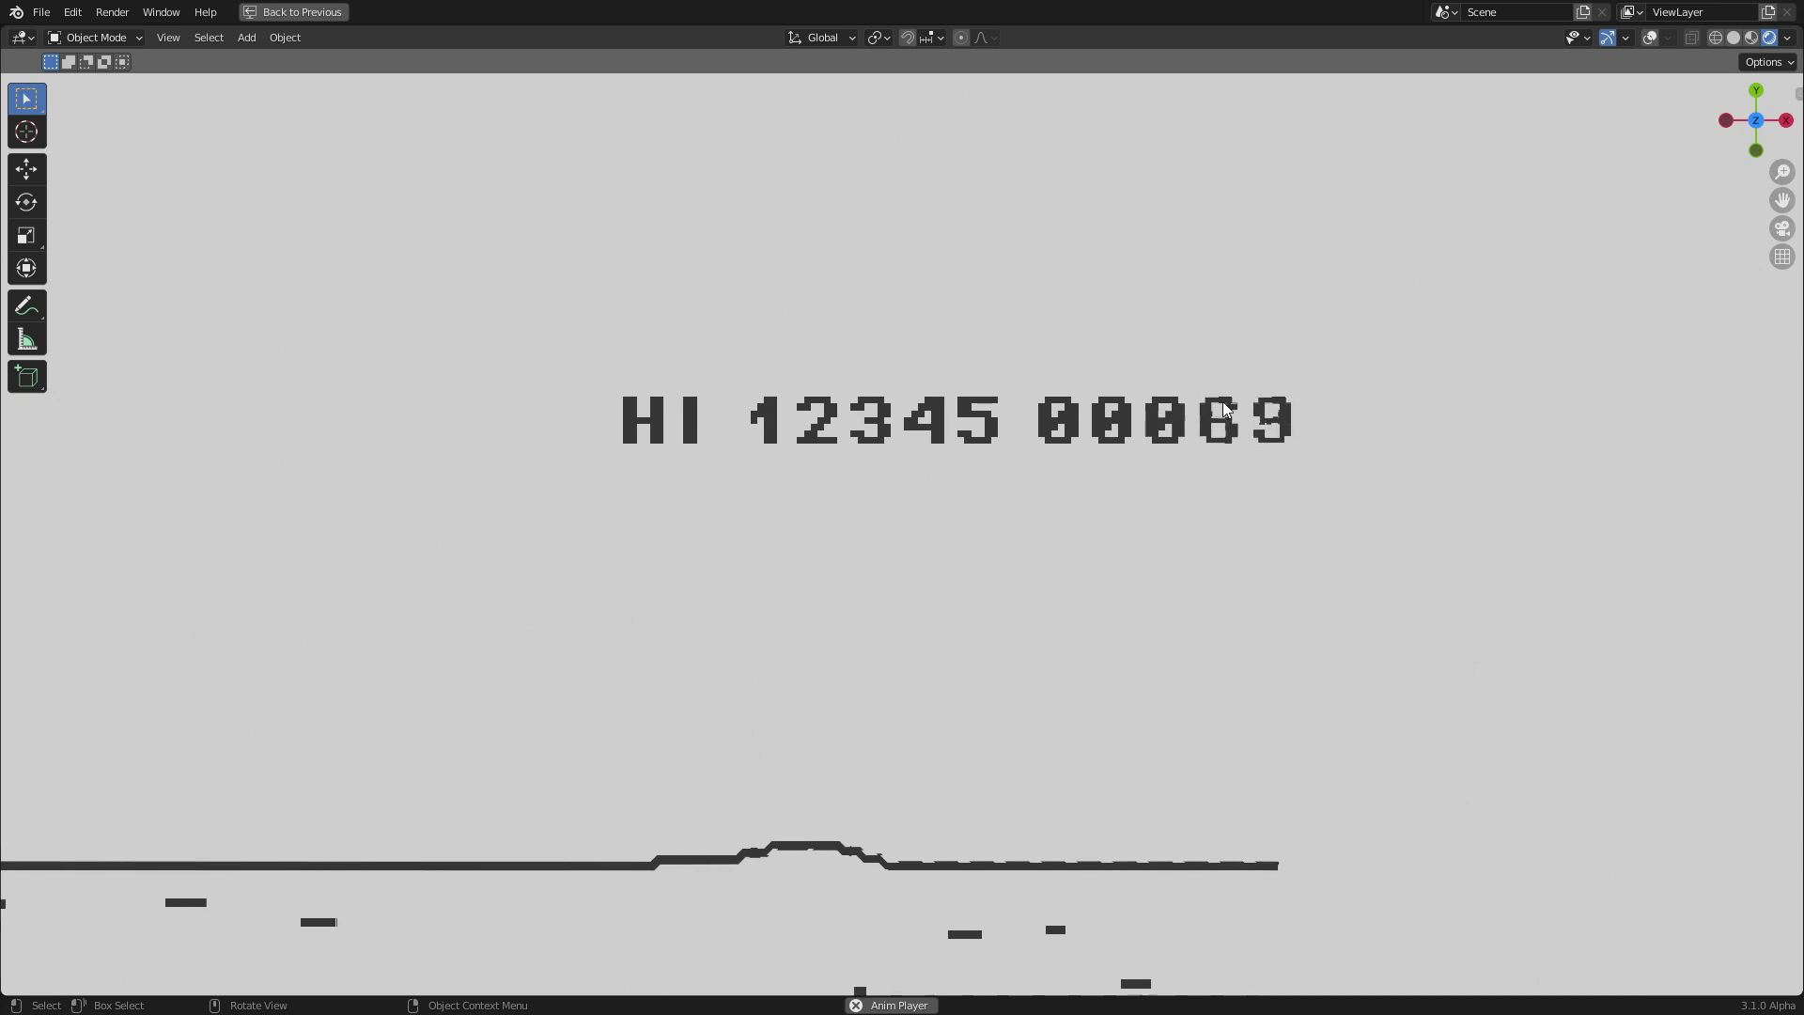
pyautogui.scroll(3, 1221, 398)
pyautogui.keyDown('shift'); pyautogui.moveTo(1328, 334); pyautogui.dragTo(1148, 423, button='middle'); pyautogui.keyUp('shift')
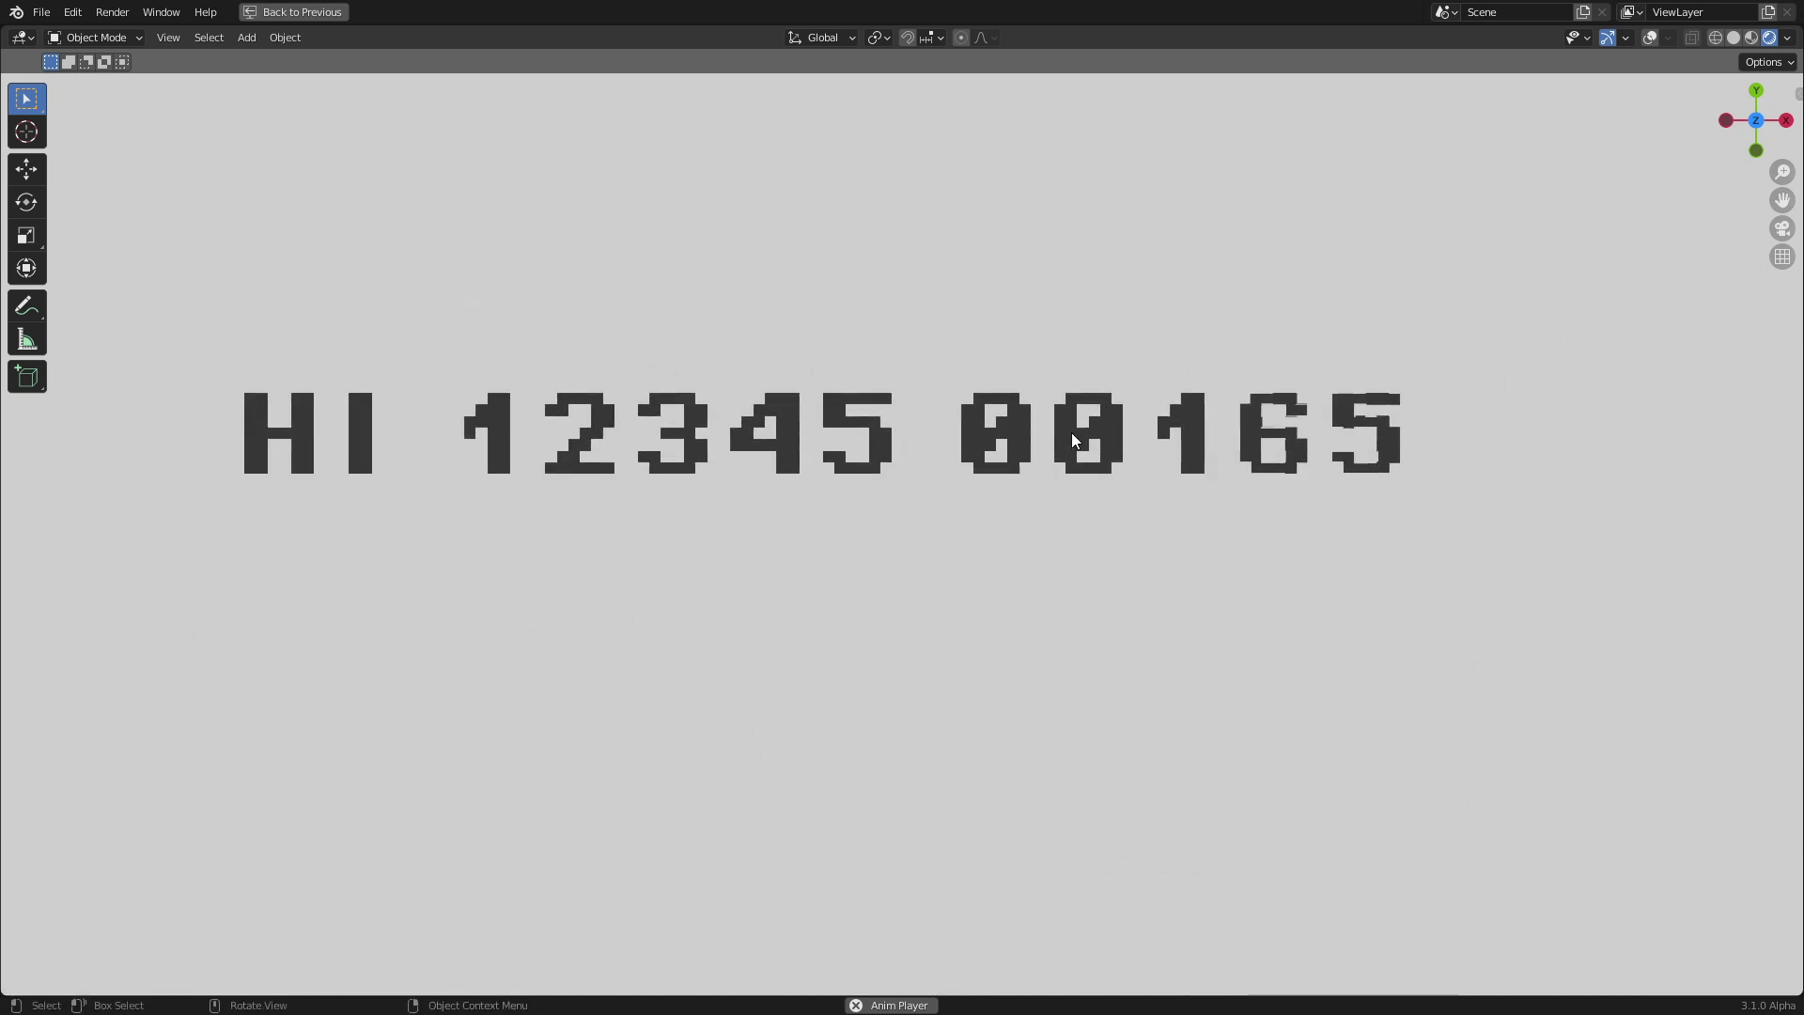
pyautogui.scroll(-4, 1023, 511)
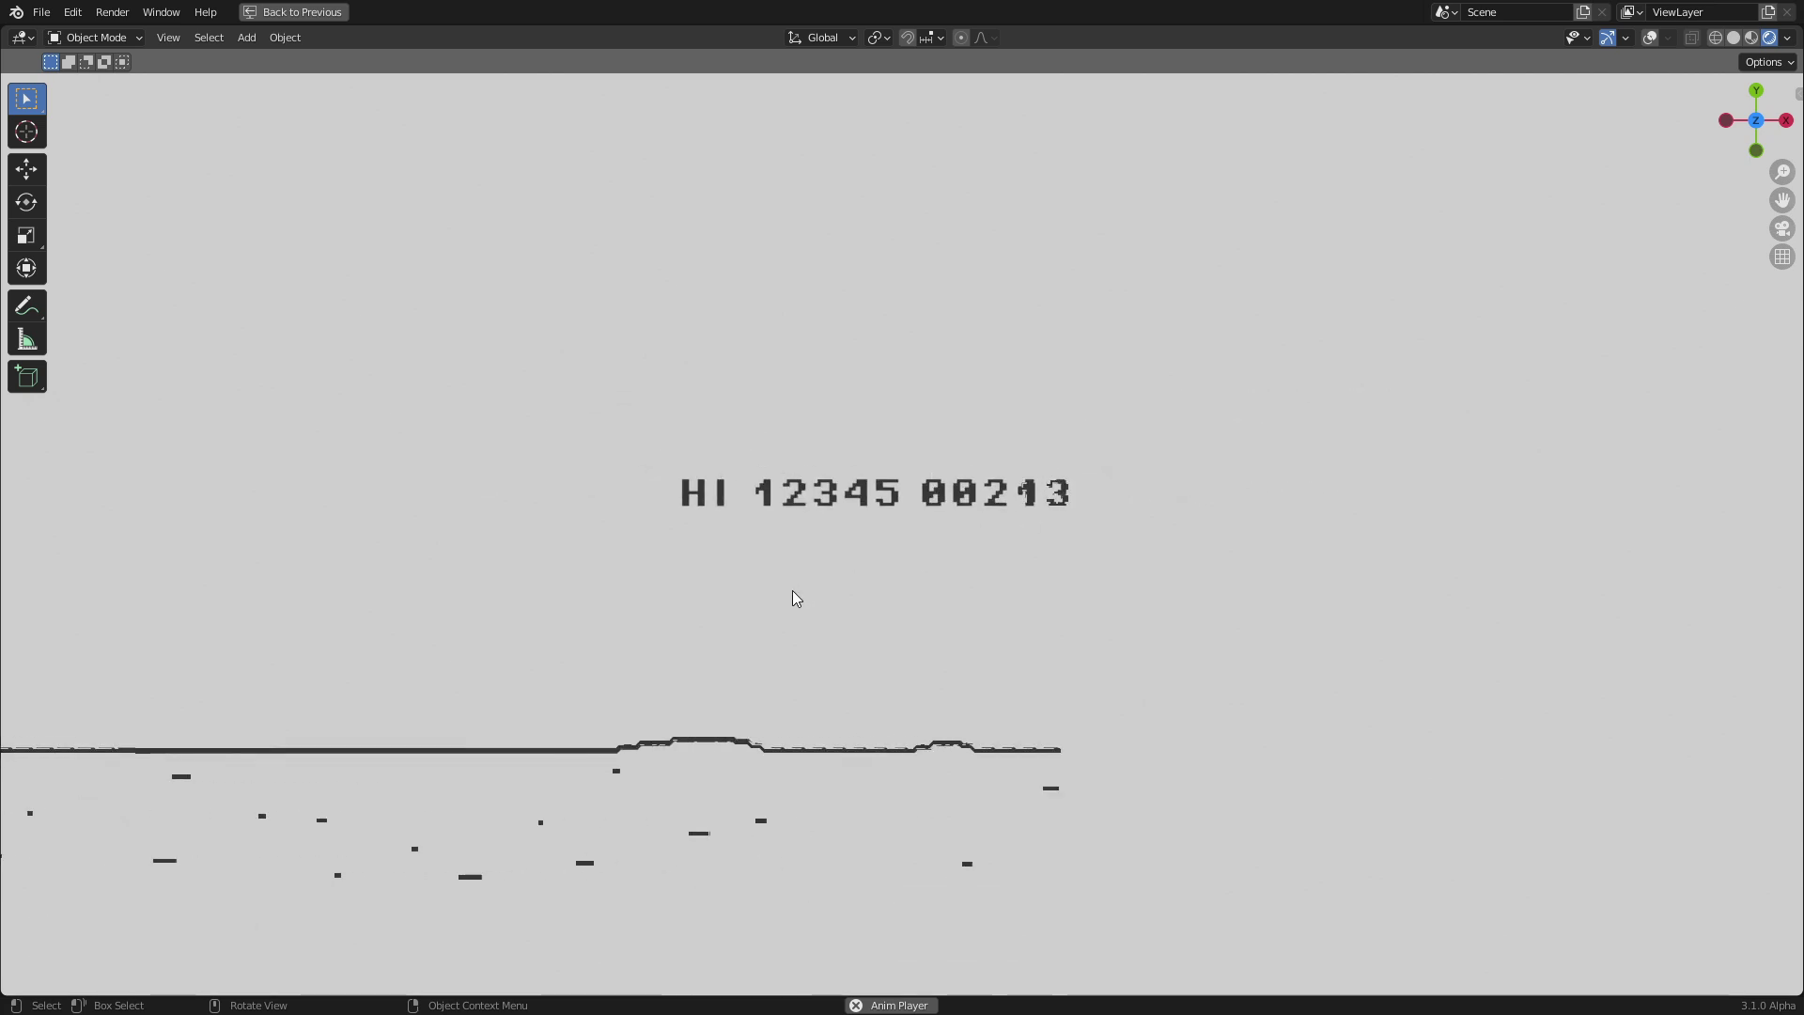
pyautogui.keyDown('shift'); pyautogui.moveTo(792, 591); pyautogui.dragTo(1234, 510, button='middle'); pyautogui.keyUp('shift')
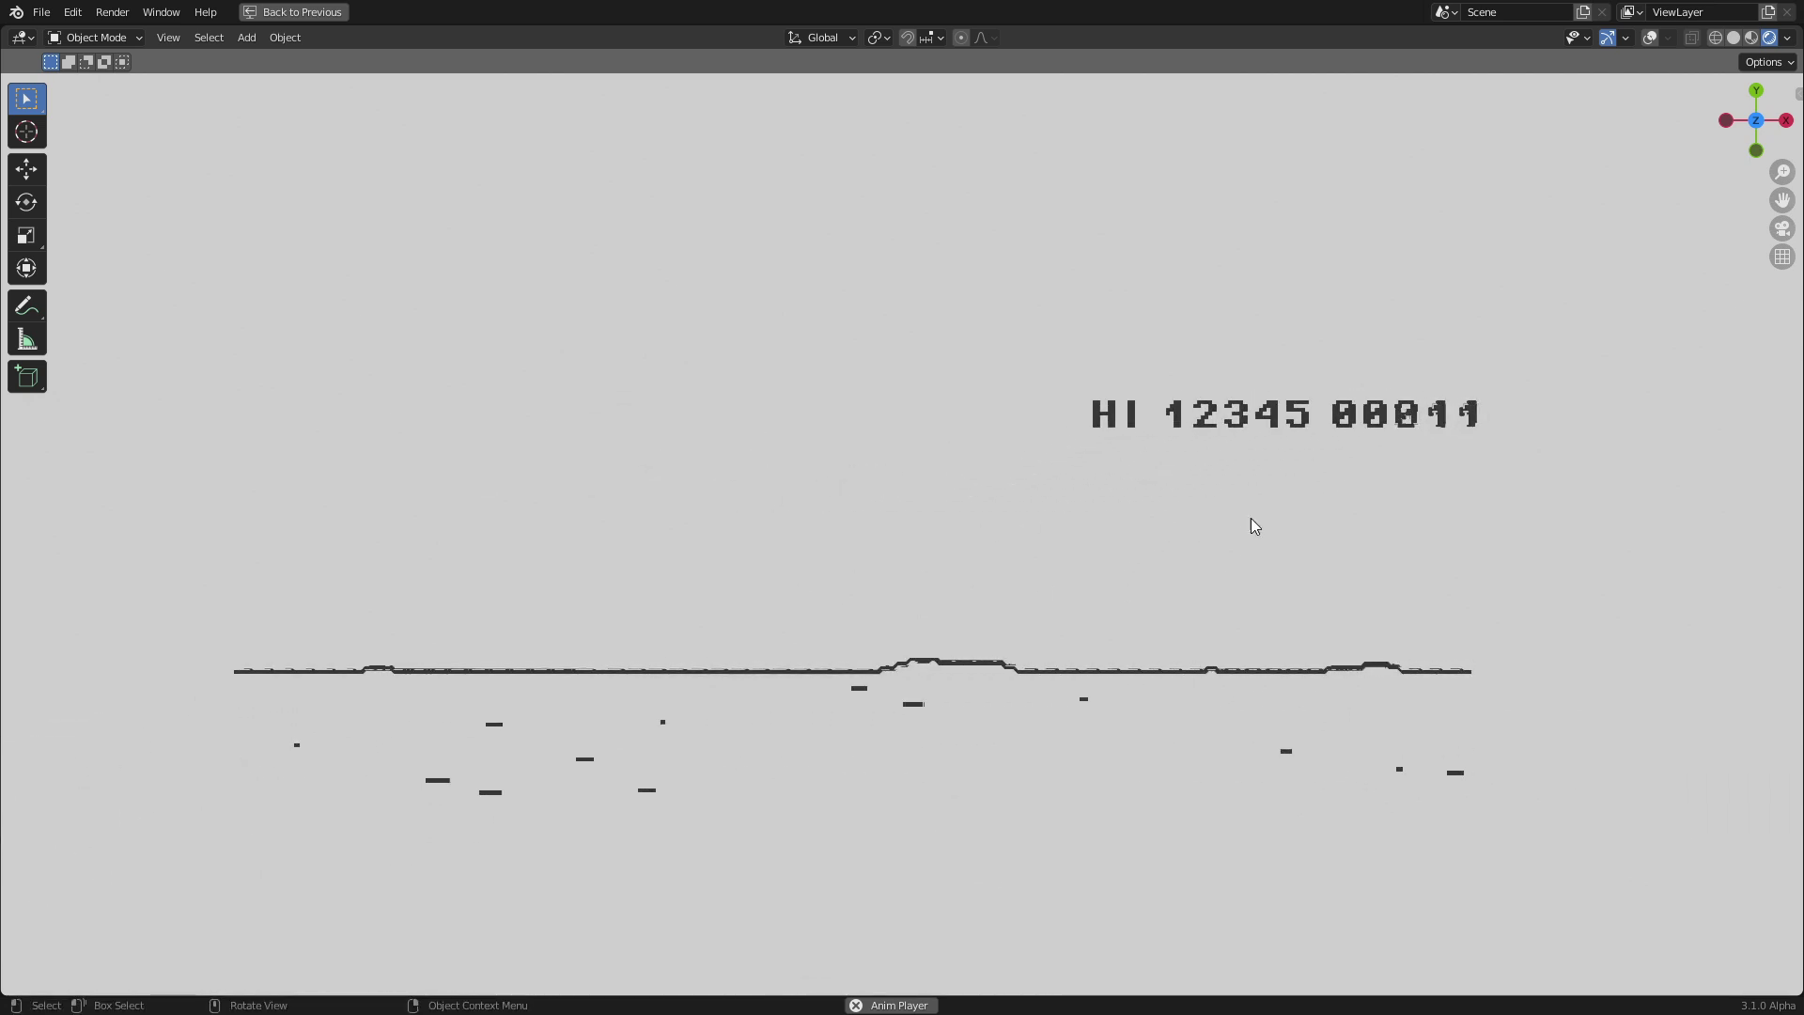
pyautogui.hotkey('ctrl', 'space')
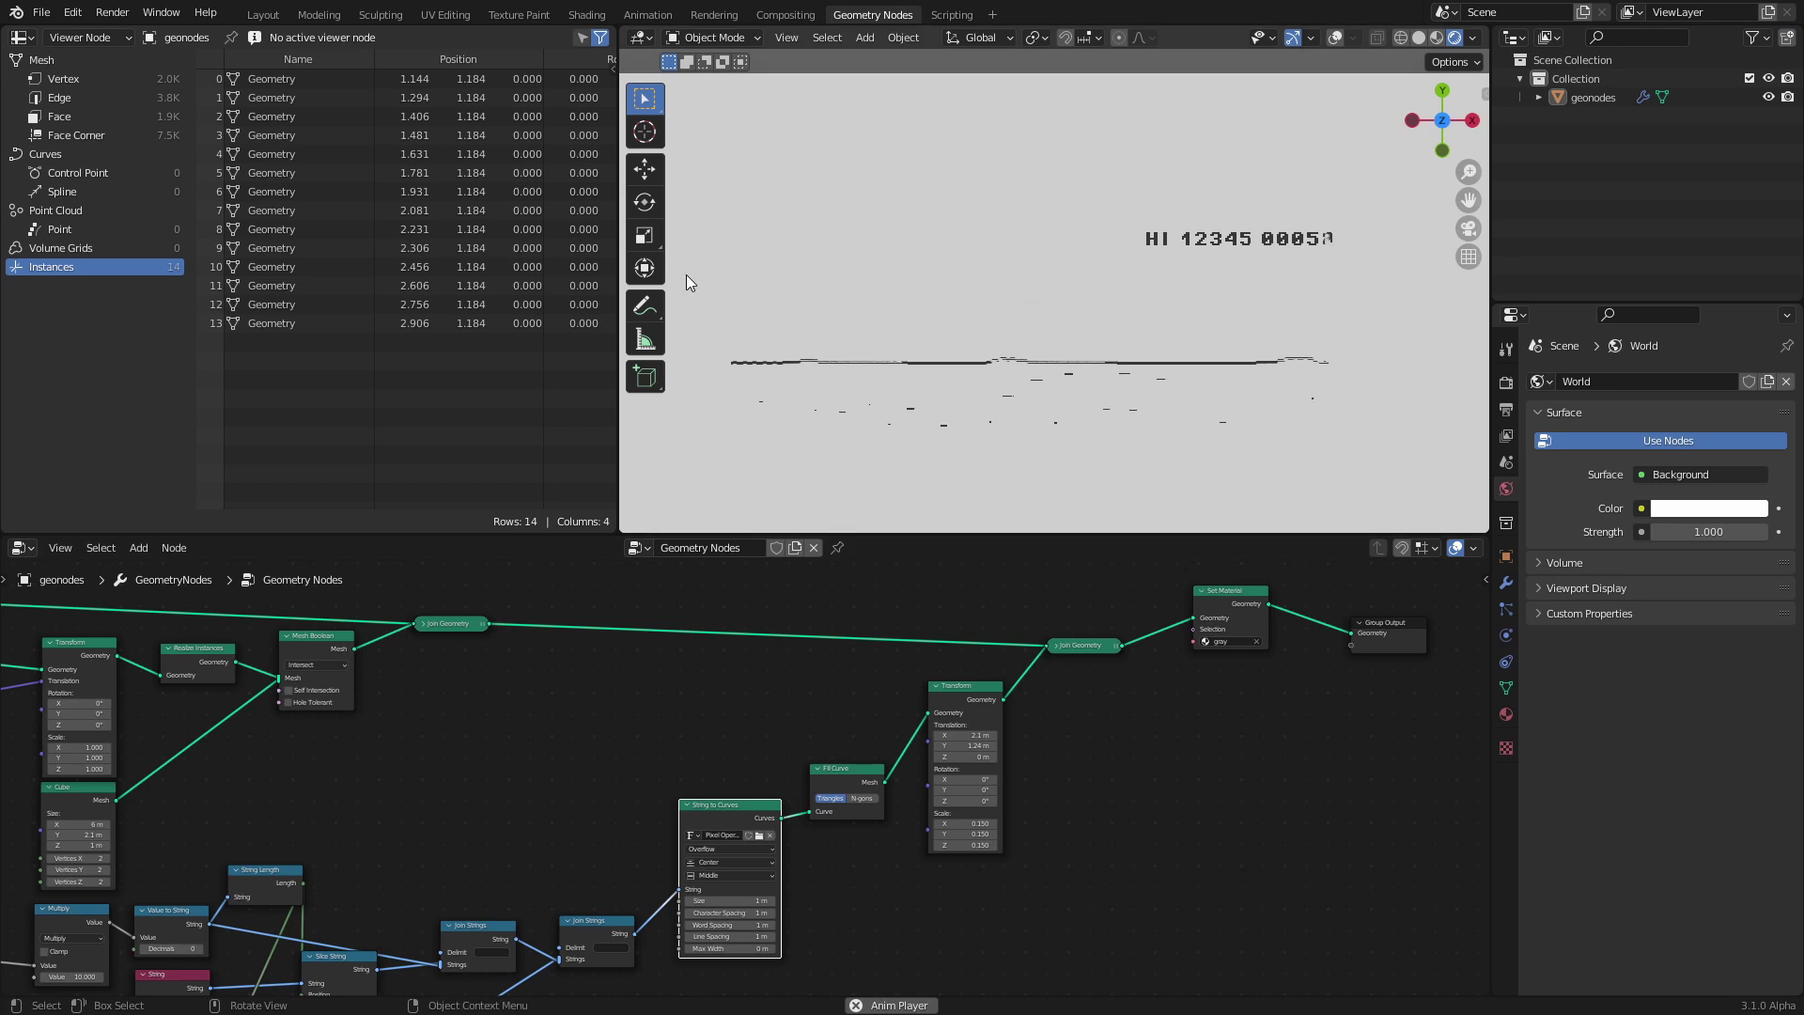
# - Open the recent file patreon.blend
pyautogui.click(41, 12)
pyautogui.moveTo(84, 72)
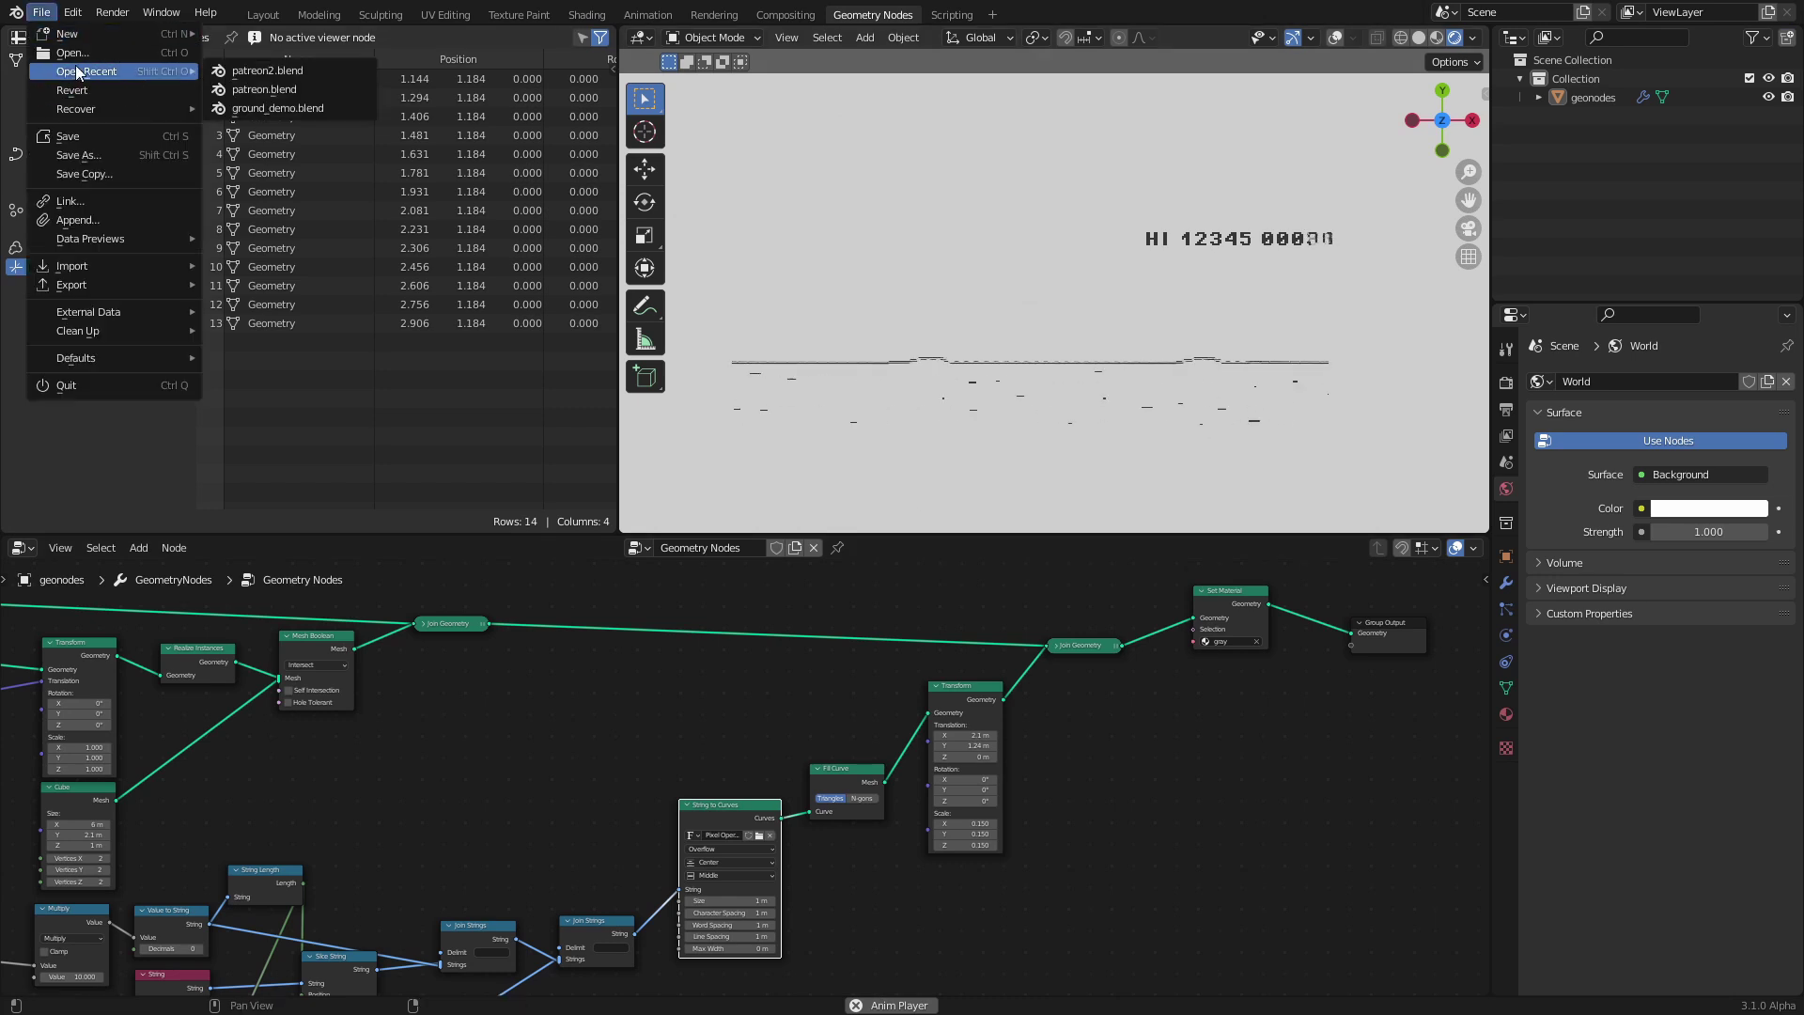
pyautogui.click(279, 90)
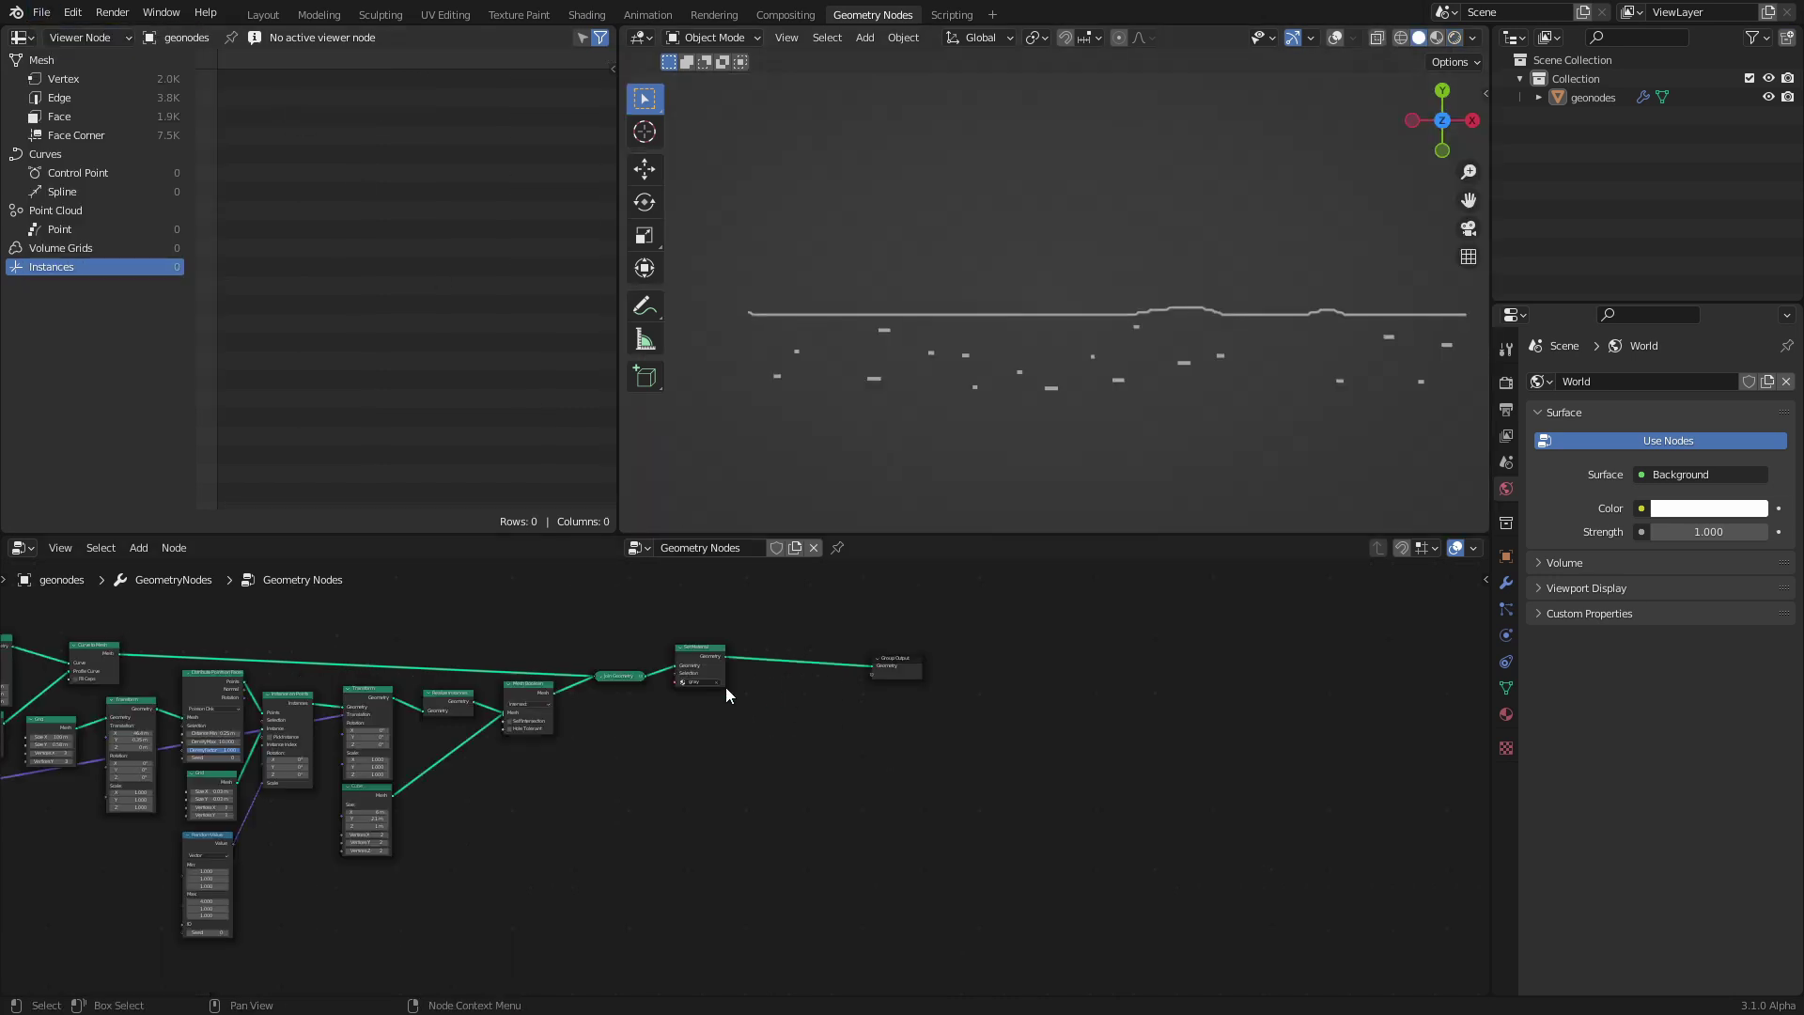
# - Preview the ground animation briefly in rendered viewport shading
pyautogui.click(1454, 37)
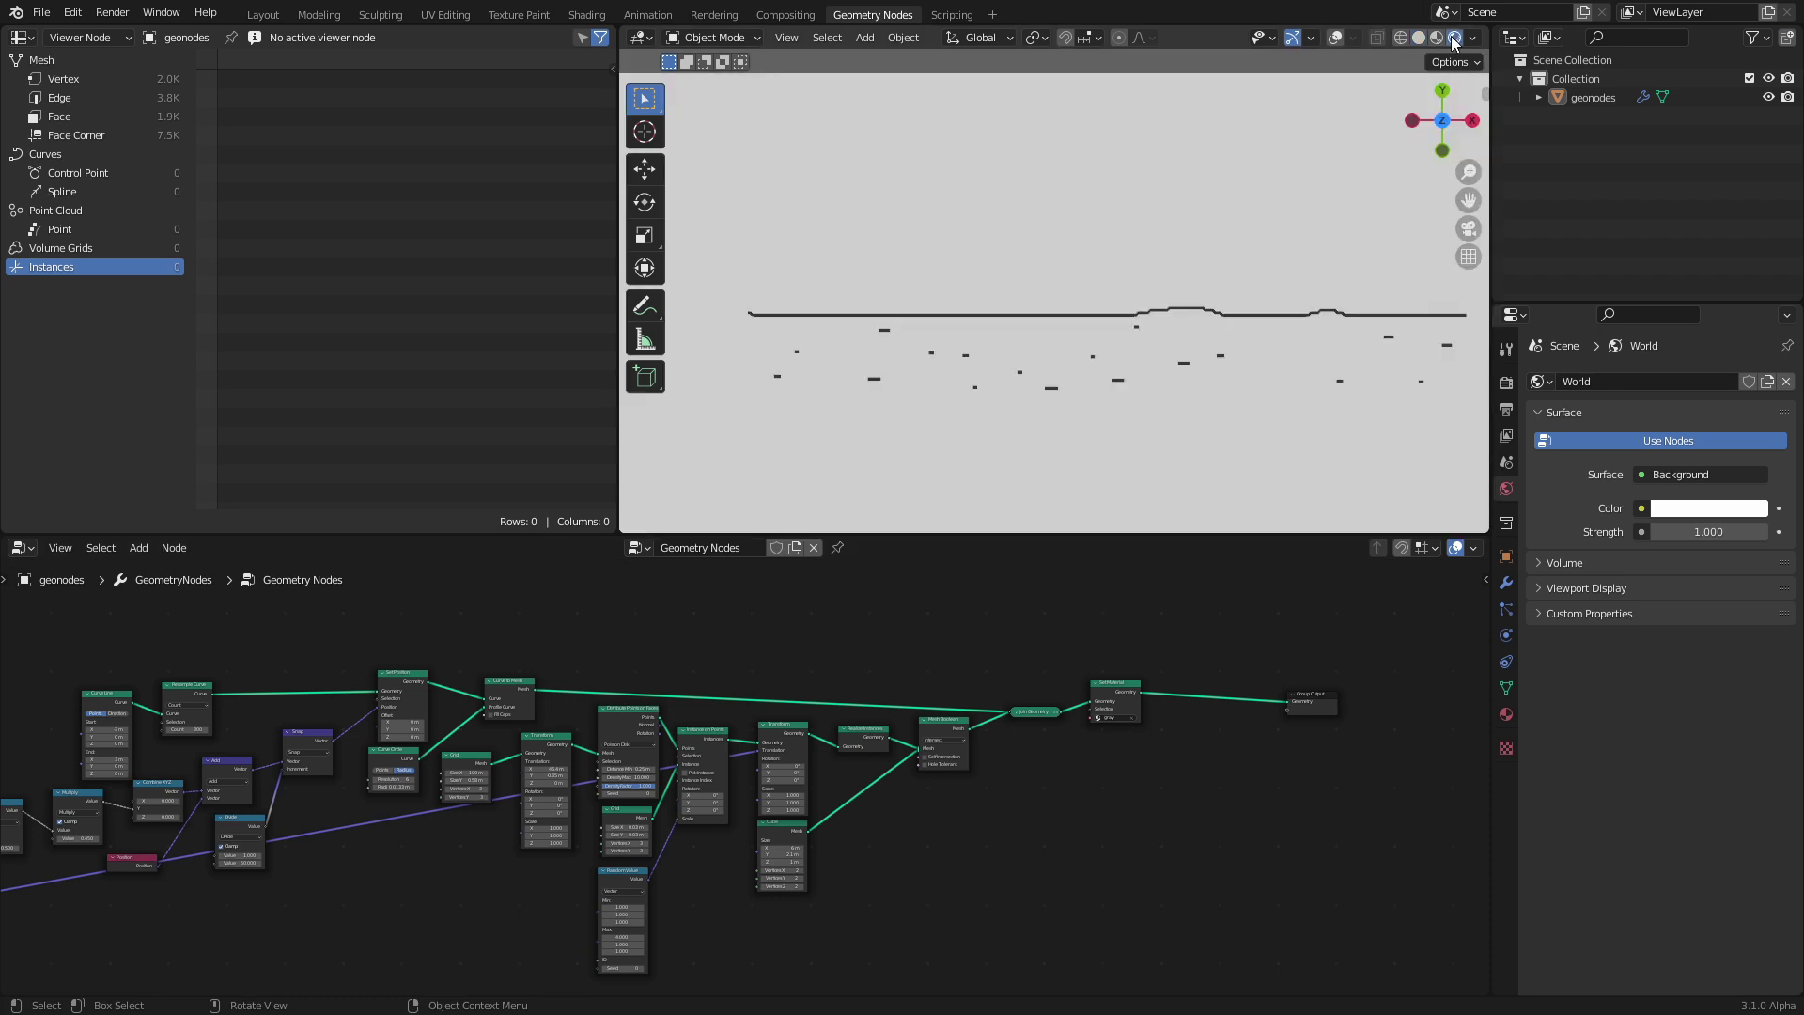
pyautogui.press('space')
pyautogui.scroll(-6, 1022, 791)
pyautogui.press('space')
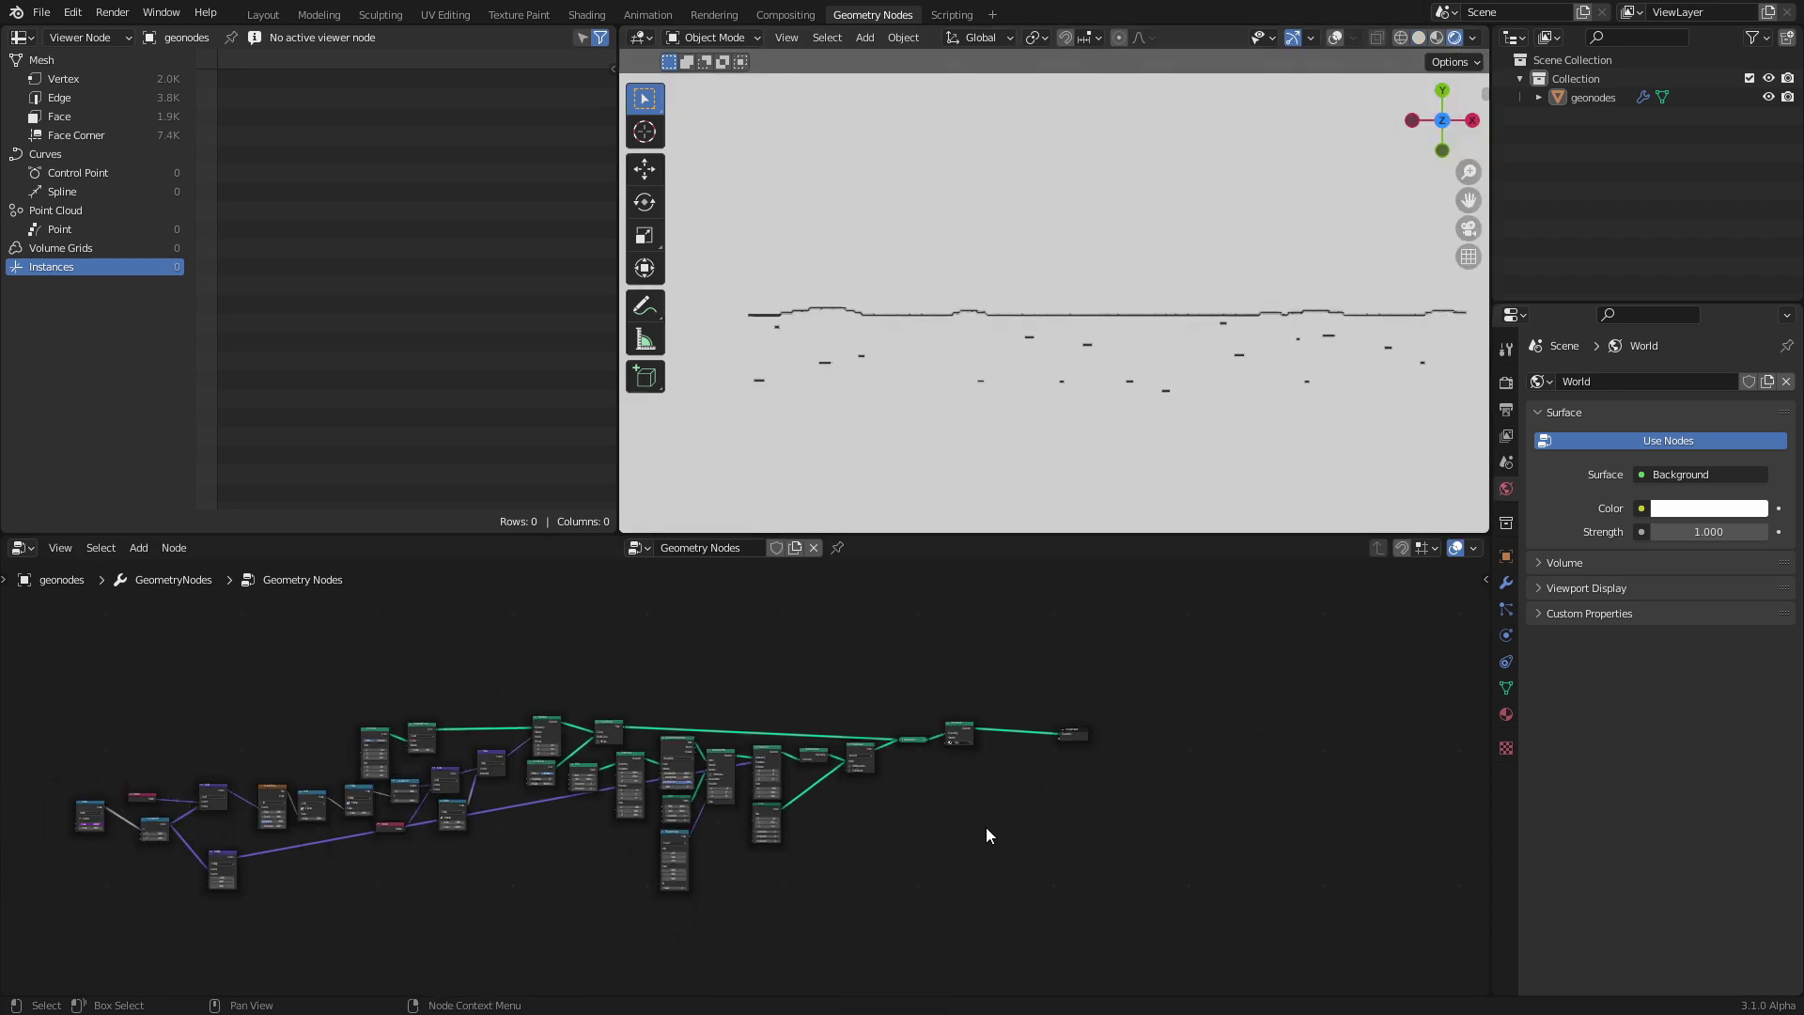
# - Group the ground nodes in a frame and move the leftmost Position node into it, above the Add node
pyautogui.moveTo(967, 885); pyautogui.dragTo(211, 711)
pyautogui.hotkey('ctrl', 'j')
pyautogui.scroll(4, 175, 720)
pyautogui.moveTo(126, 731); pyautogui.dragTo(376, 747, button='middle')
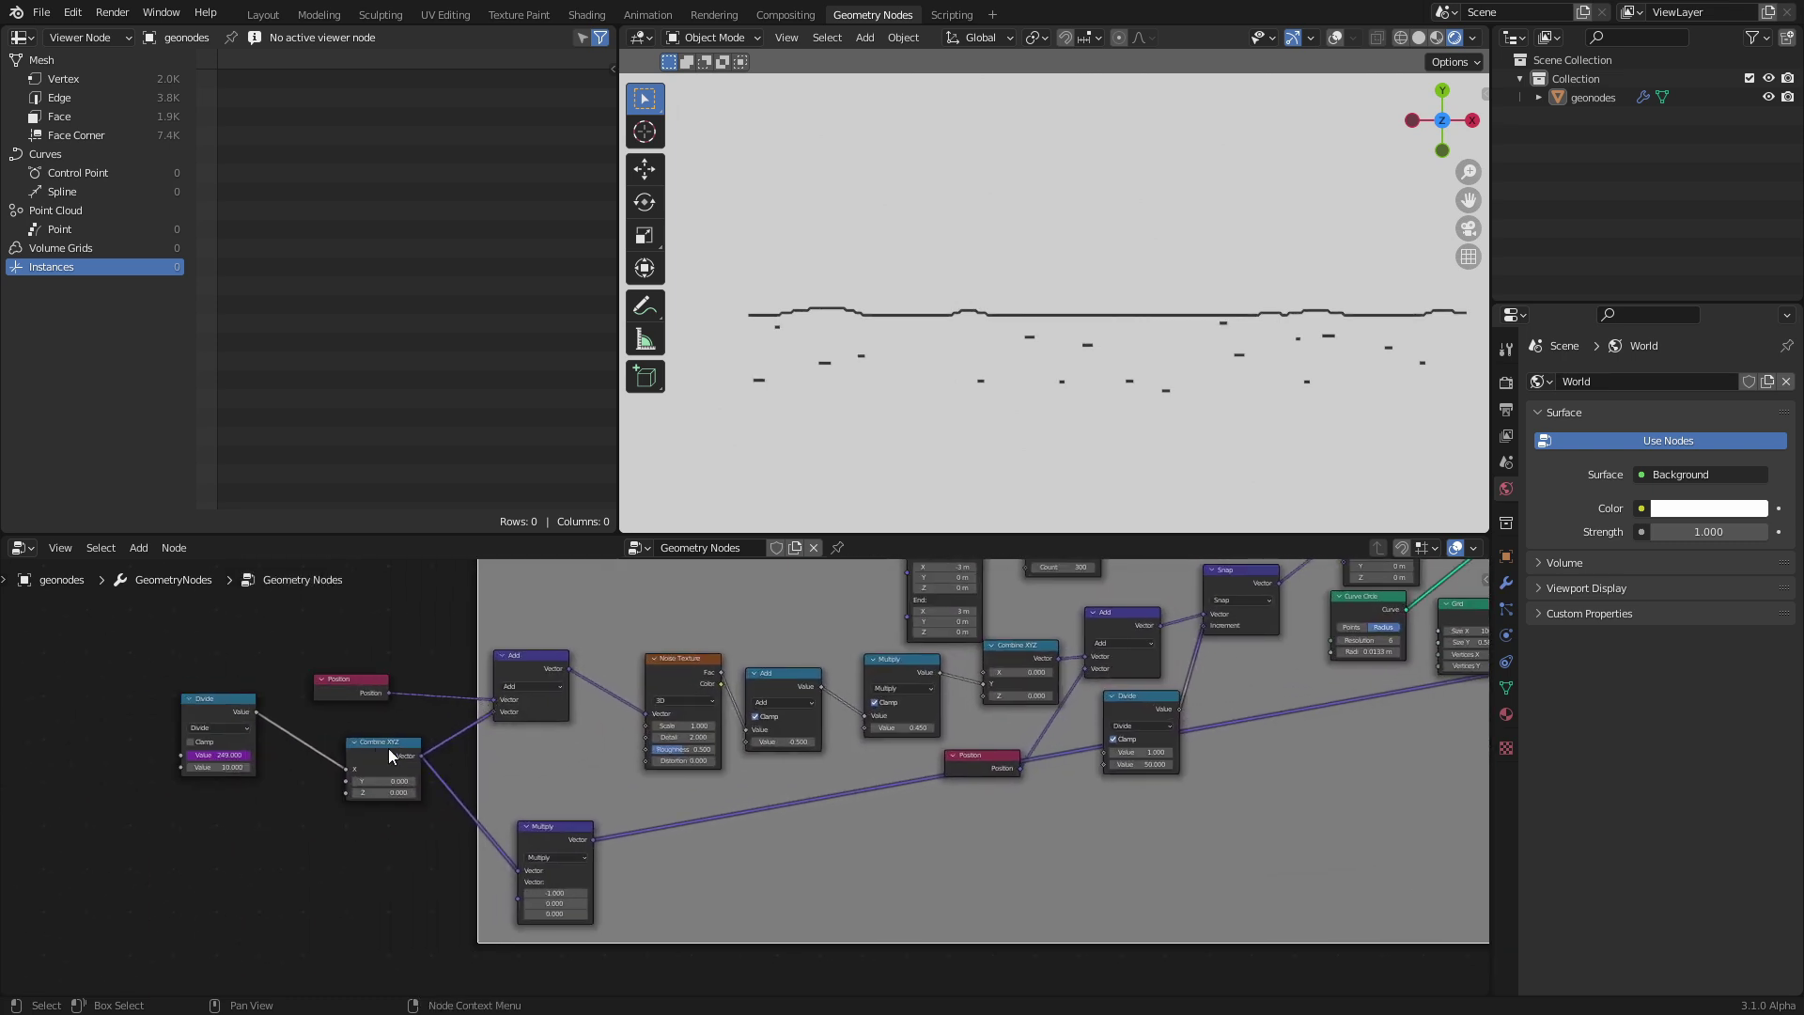
pyautogui.moveTo(376, 748); pyautogui.dragTo(524, 606)
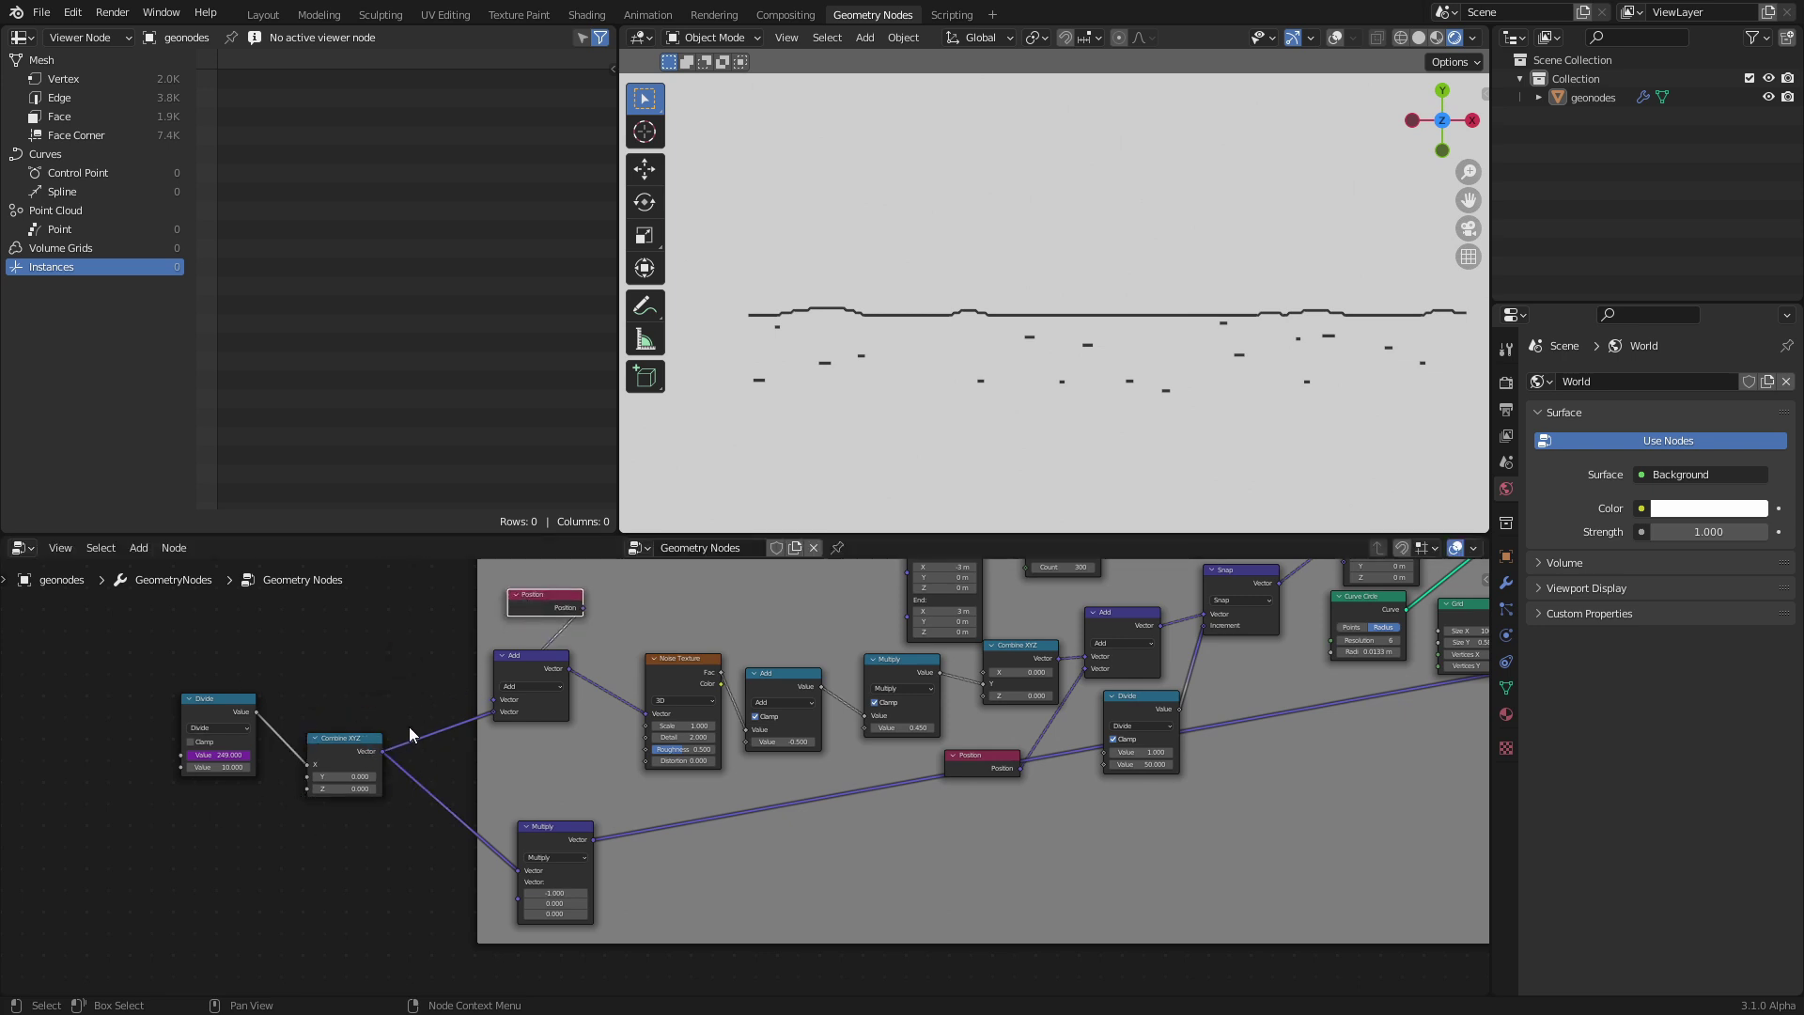
# - Move the Group Output node well beyond the end of the frame to make room for new nodes
pyautogui.scroll(-2, 905, 723)
pyautogui.moveTo(905, 723); pyautogui.dragTo(347, 760, button='middle')
pyautogui.moveTo(1150, 716); pyautogui.dragTo(797, 783, button='middle')
pyautogui.moveTo(780, 799); pyautogui.dragTo(900, 693)
pyautogui.press('g')
pyautogui.click(1317, 808)
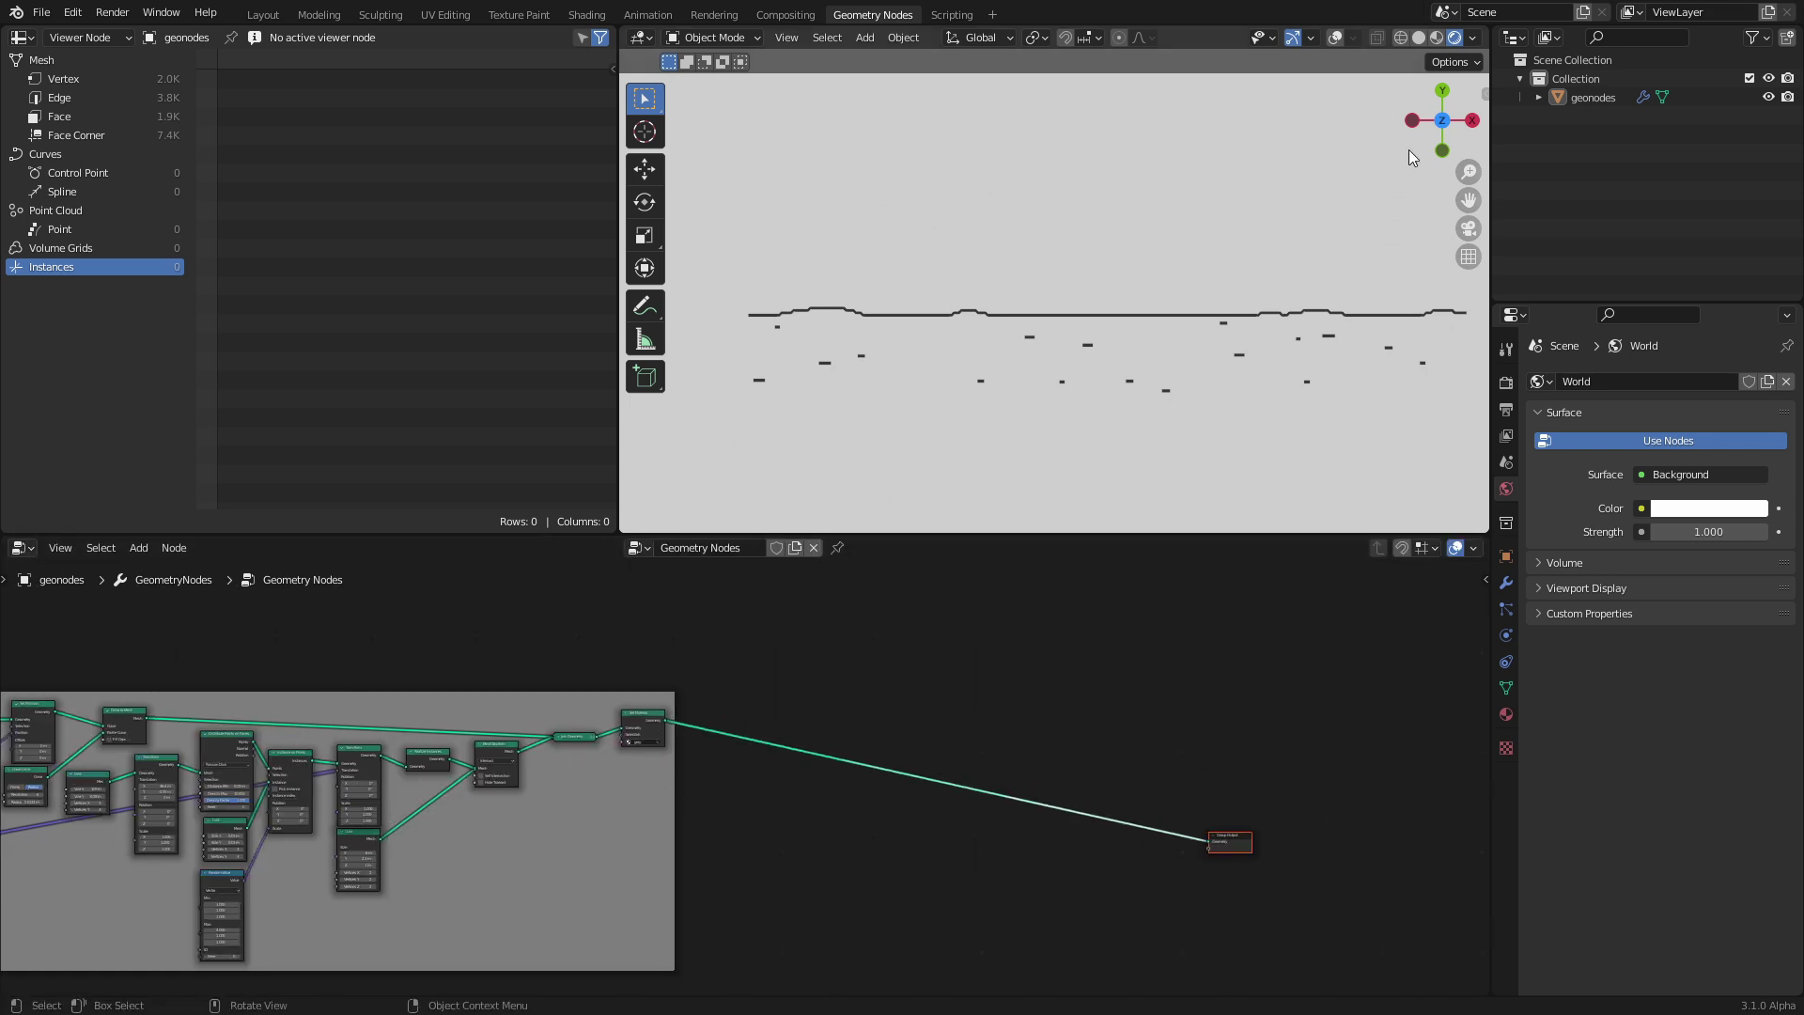
# - Switch the viewport to solid shading and show the overlays
pyautogui.click(1420, 36)
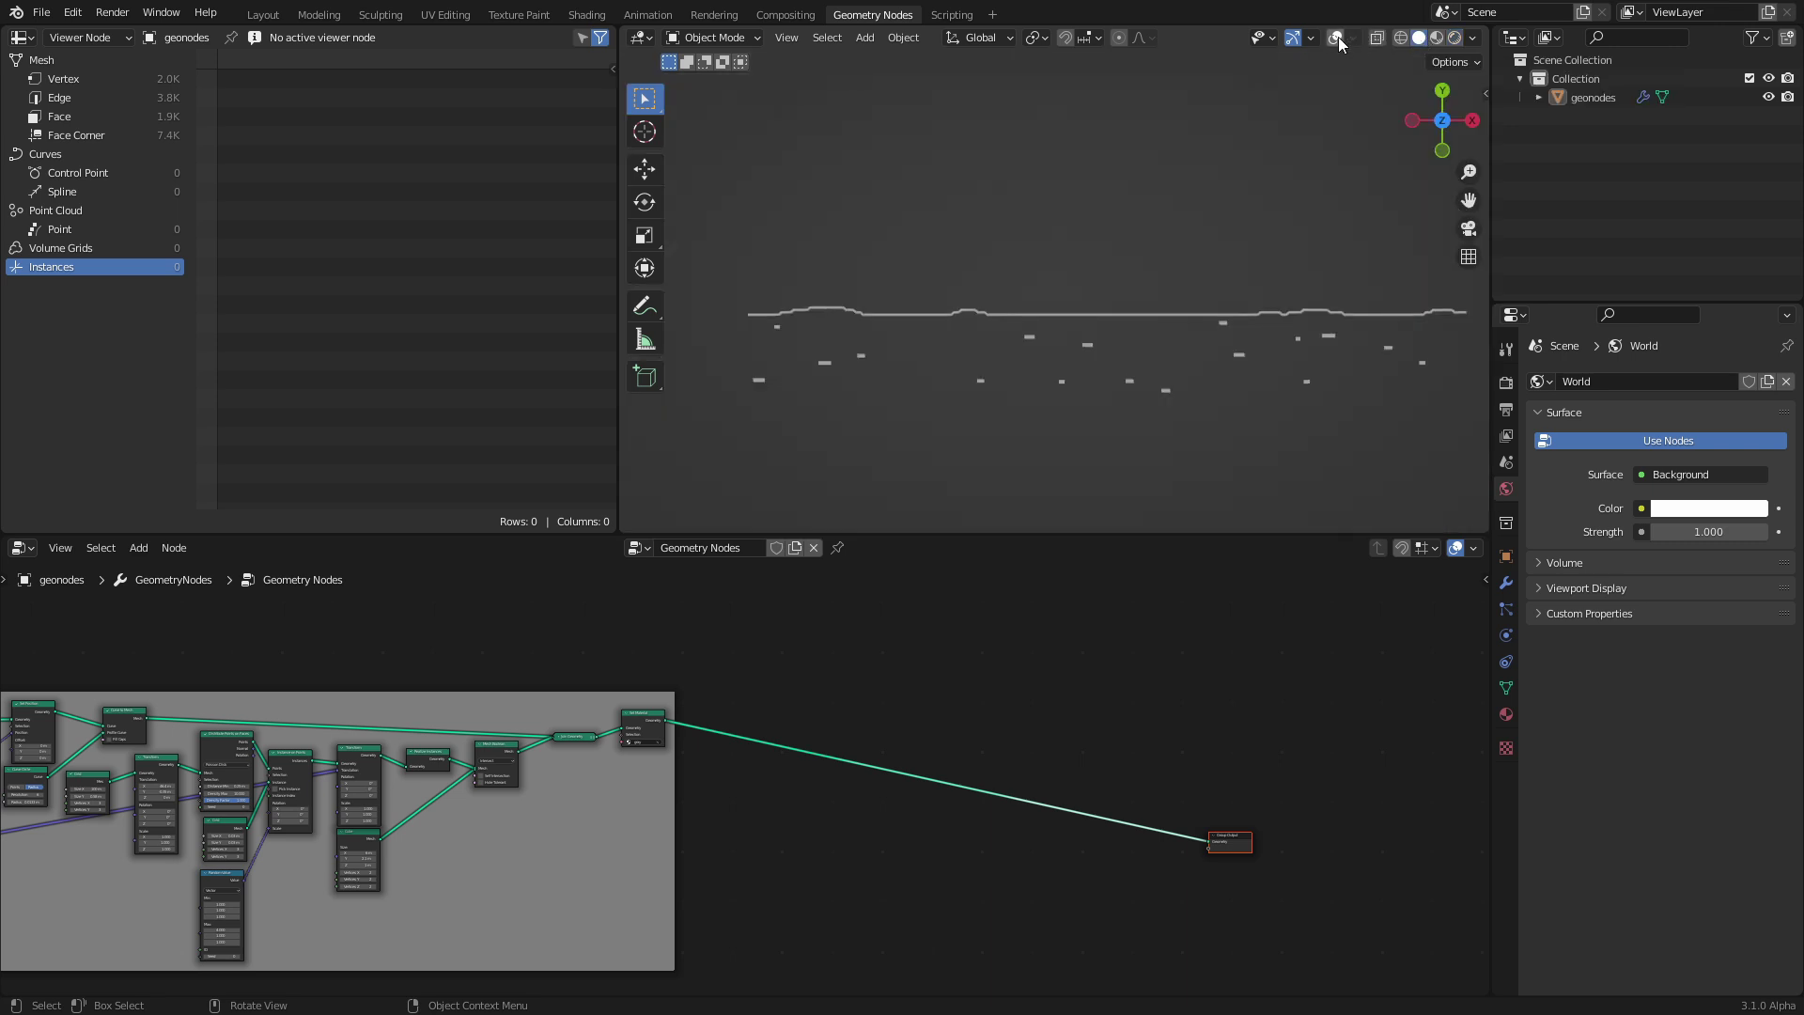
pyautogui.click(1335, 38)
# - Add a String to Curves node in the empty space before the Group Output node
pyautogui.scroll(11, 1063, 791)
pyautogui.moveTo(1251, 732); pyautogui.dragTo(576, 639, button='middle')
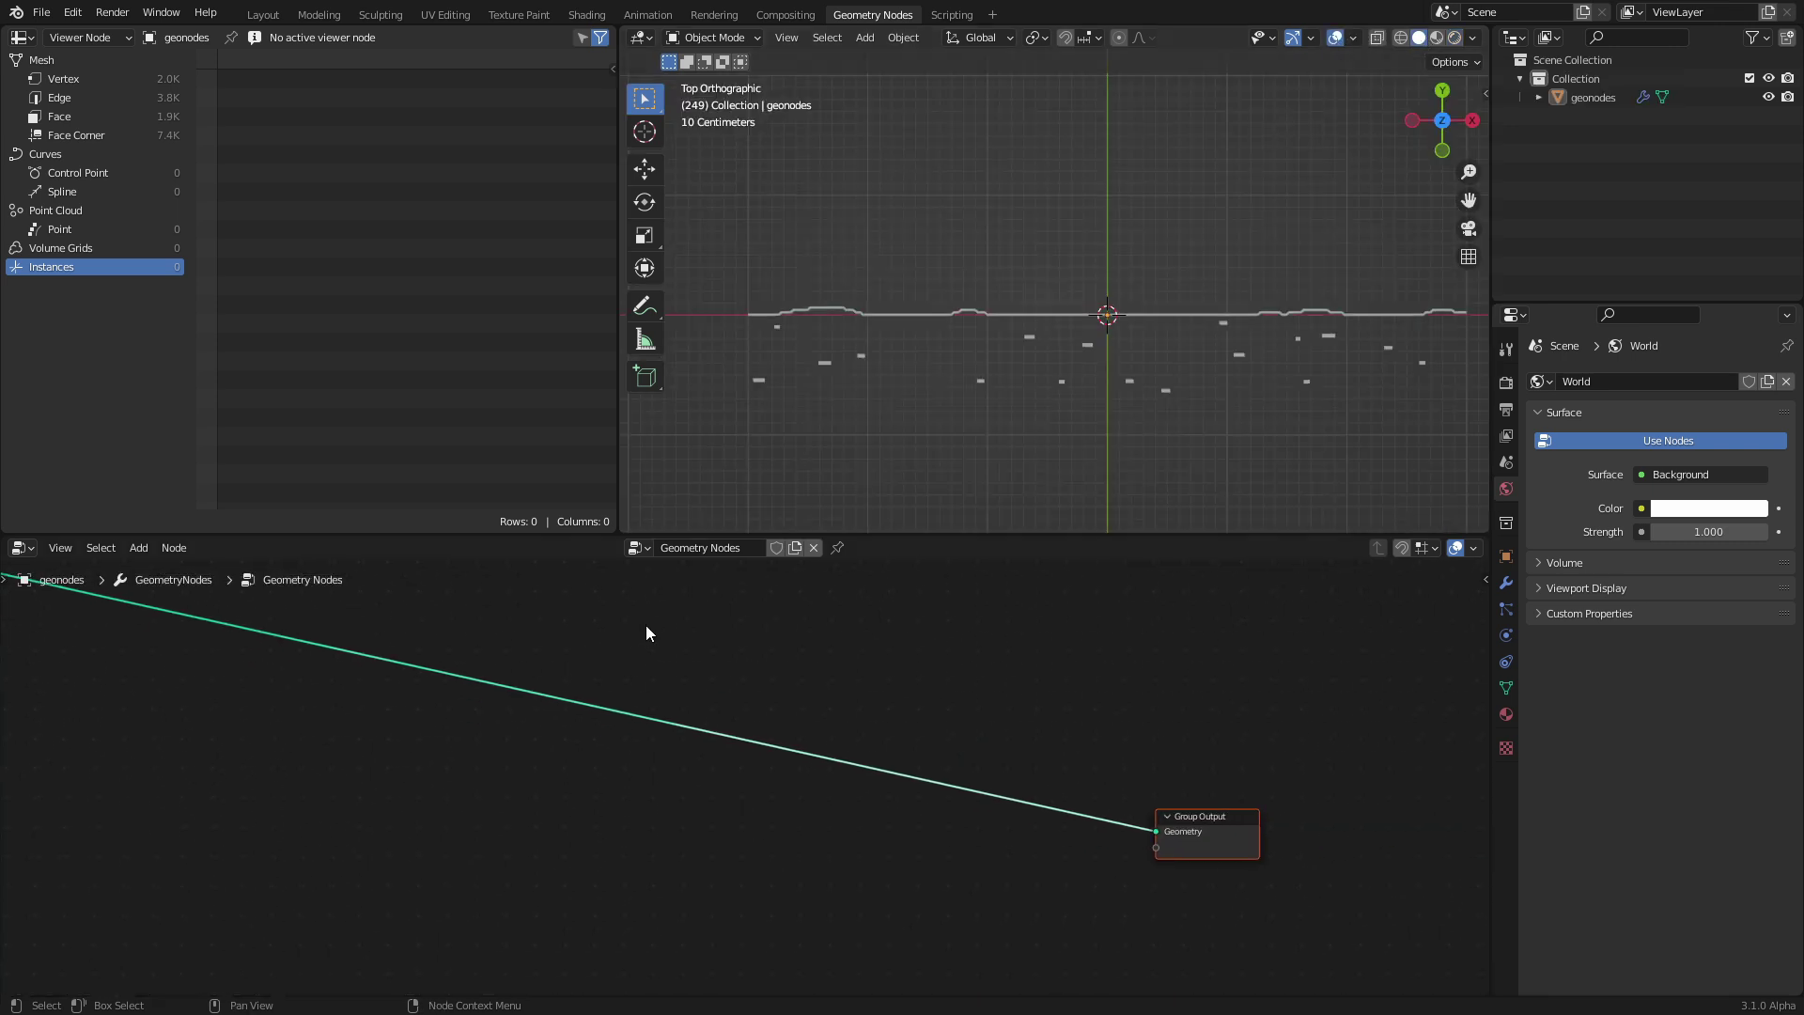
pyautogui.hotkey('shift', 'a')
pyautogui.click(676, 613)
pyautogui.write('string t')
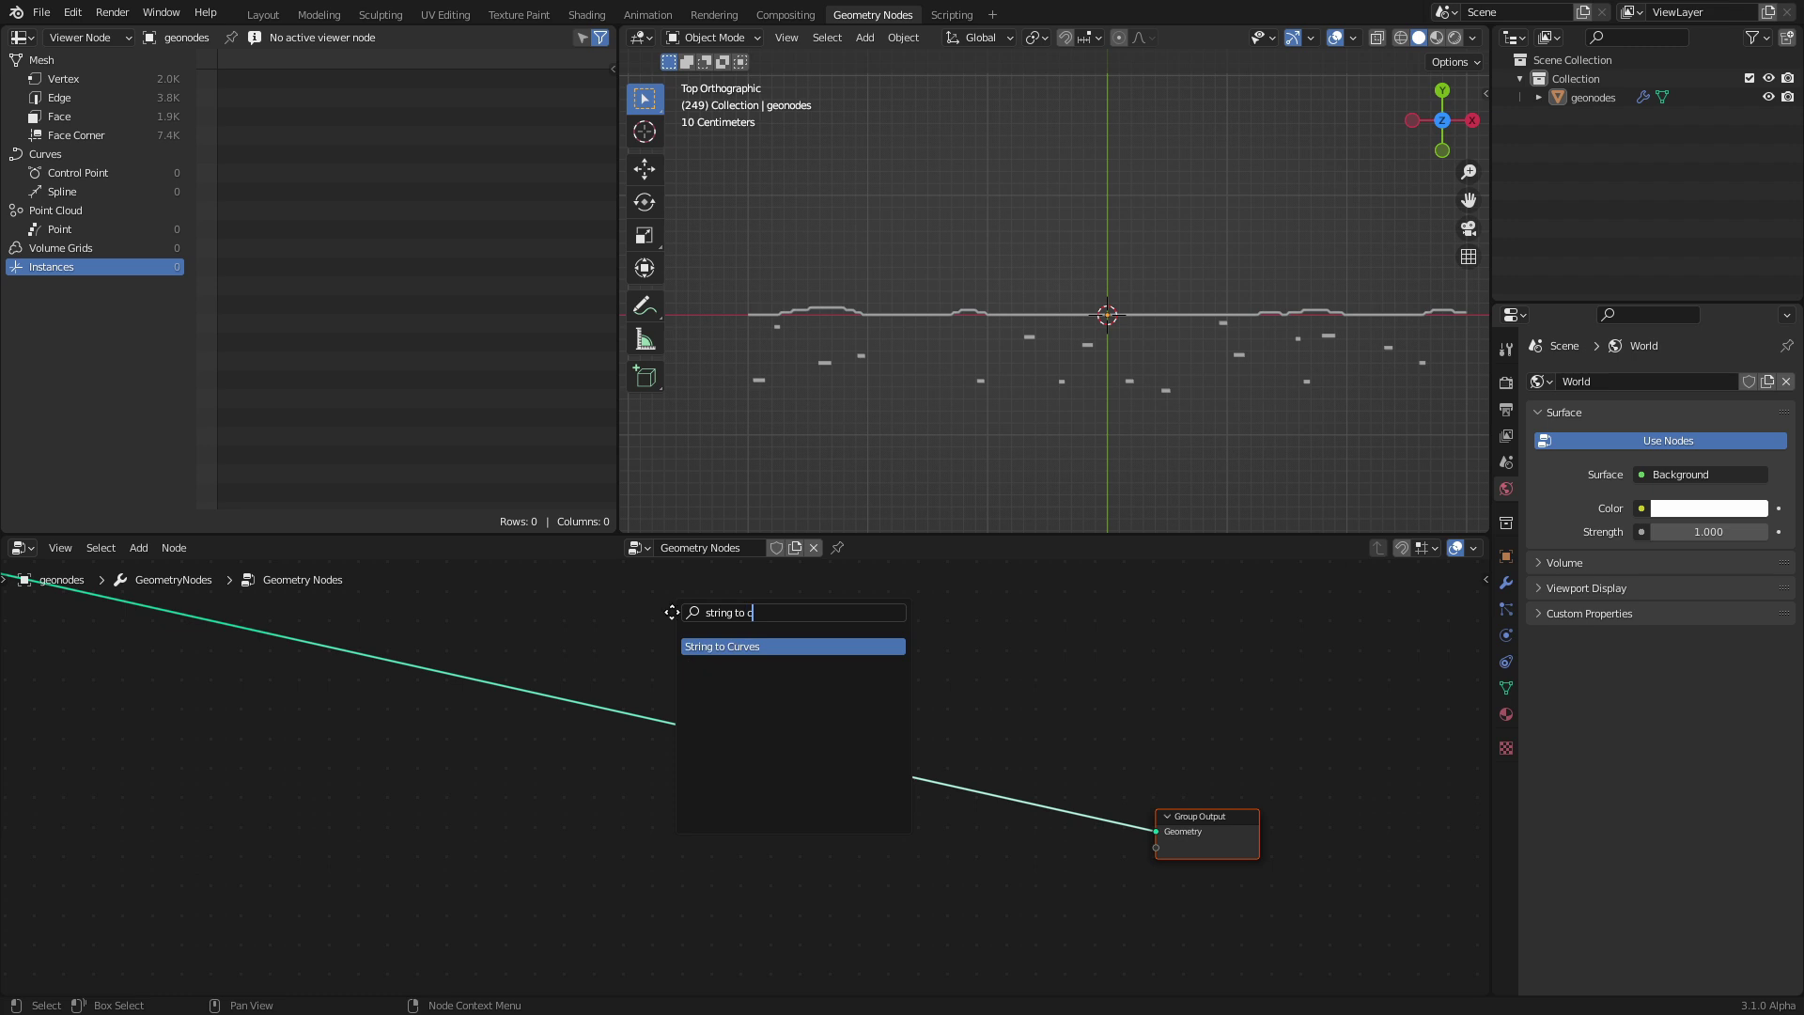
pyautogui.write('o c')
pyautogui.press('Return')
pyautogui.click(599, 806)
pyautogui.moveTo(755, 805); pyautogui.dragTo(793, 757, button='middle')
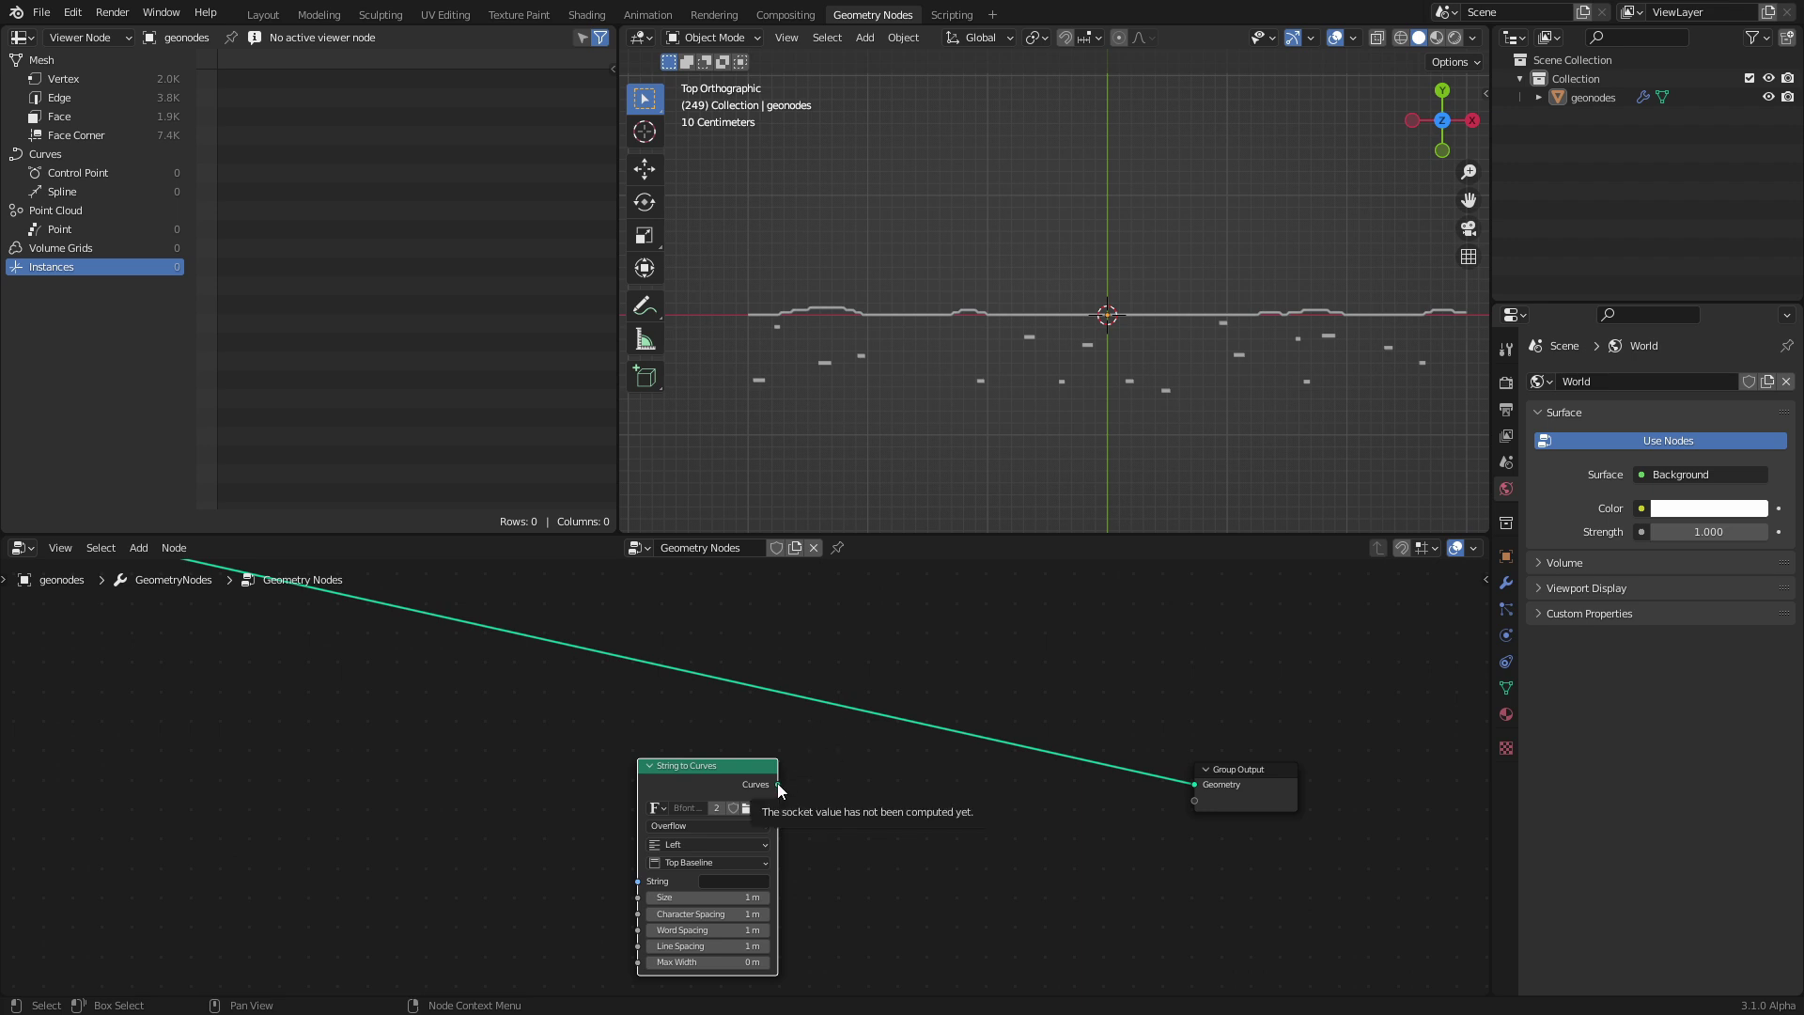
# - Connect the String to Curves output to the Group Output geometry and enter "text" as its string
pyautogui.moveTo(776, 783); pyautogui.dragTo(1203, 786)
pyautogui.moveTo(674, 948); pyautogui.dragTo(757, 854, button='middle')
pyautogui.scroll(4, 757, 854)
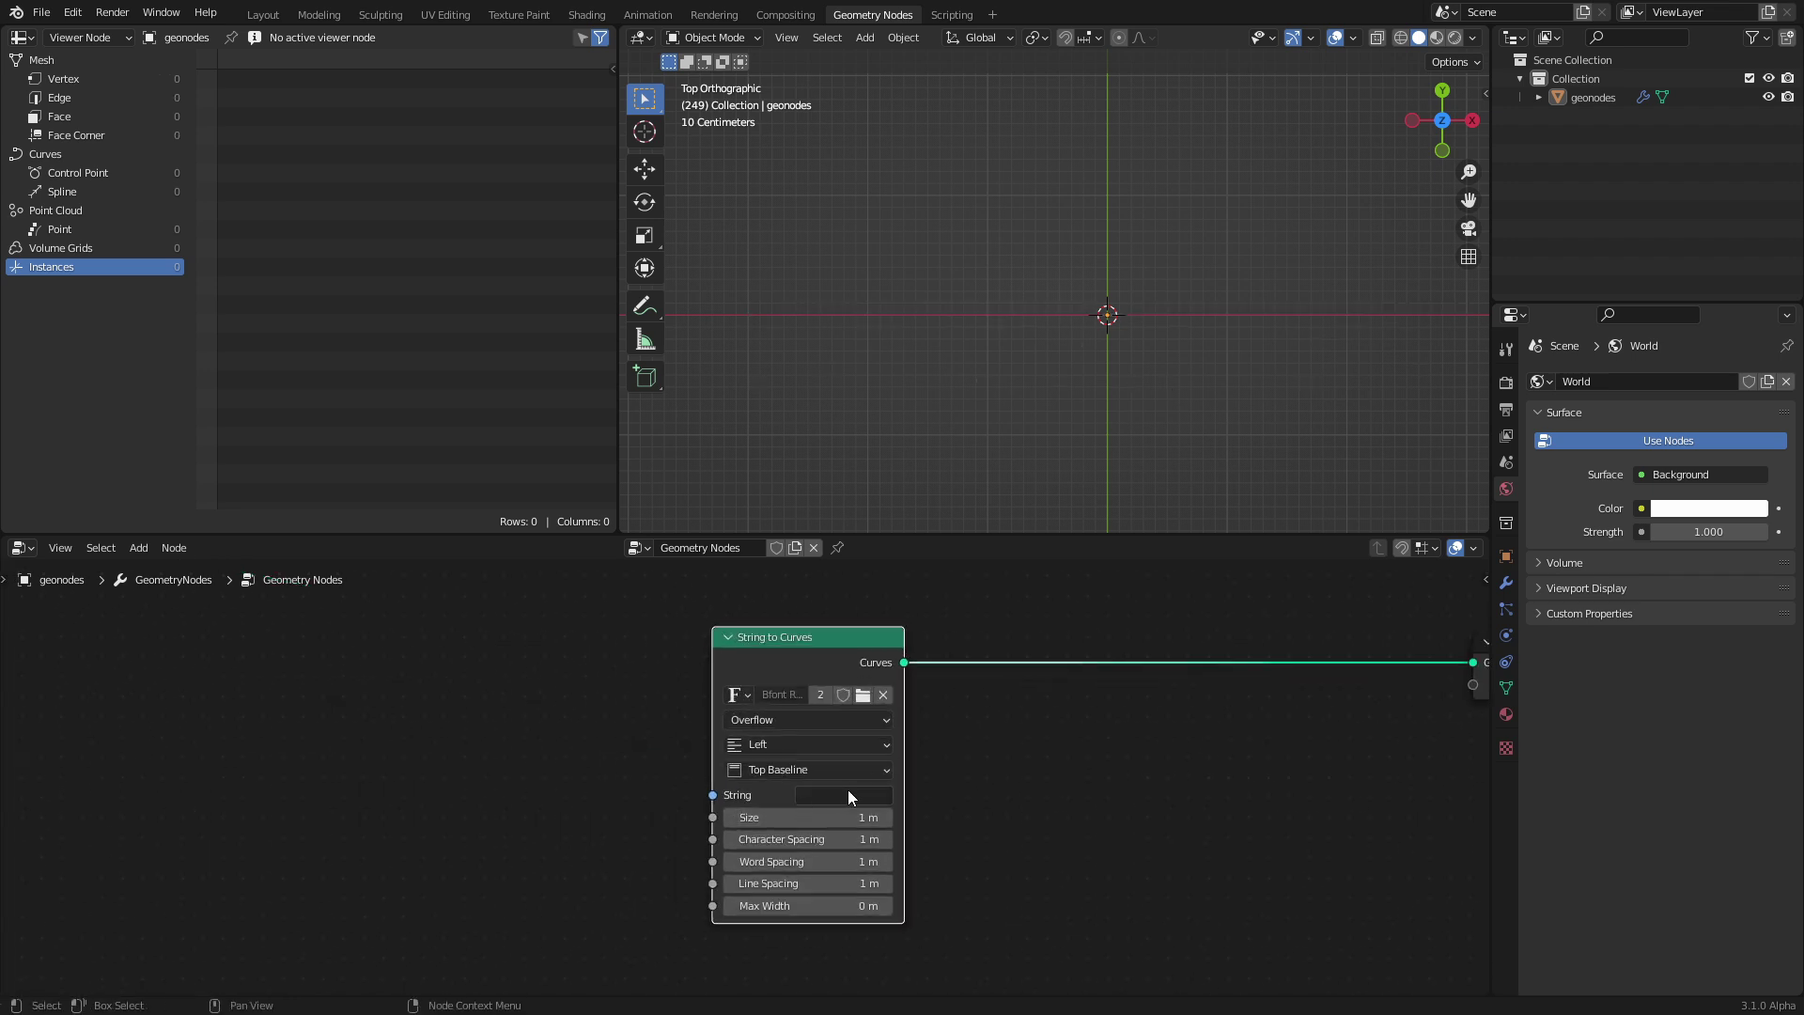
pyautogui.click(848, 795)
pyautogui.write('text')
pyautogui.press('Return')
# - Add a Value to String node and connect it to the string input of String to Curves
pyautogui.hotkey('shift', 'a')
pyautogui.click(682, 616)
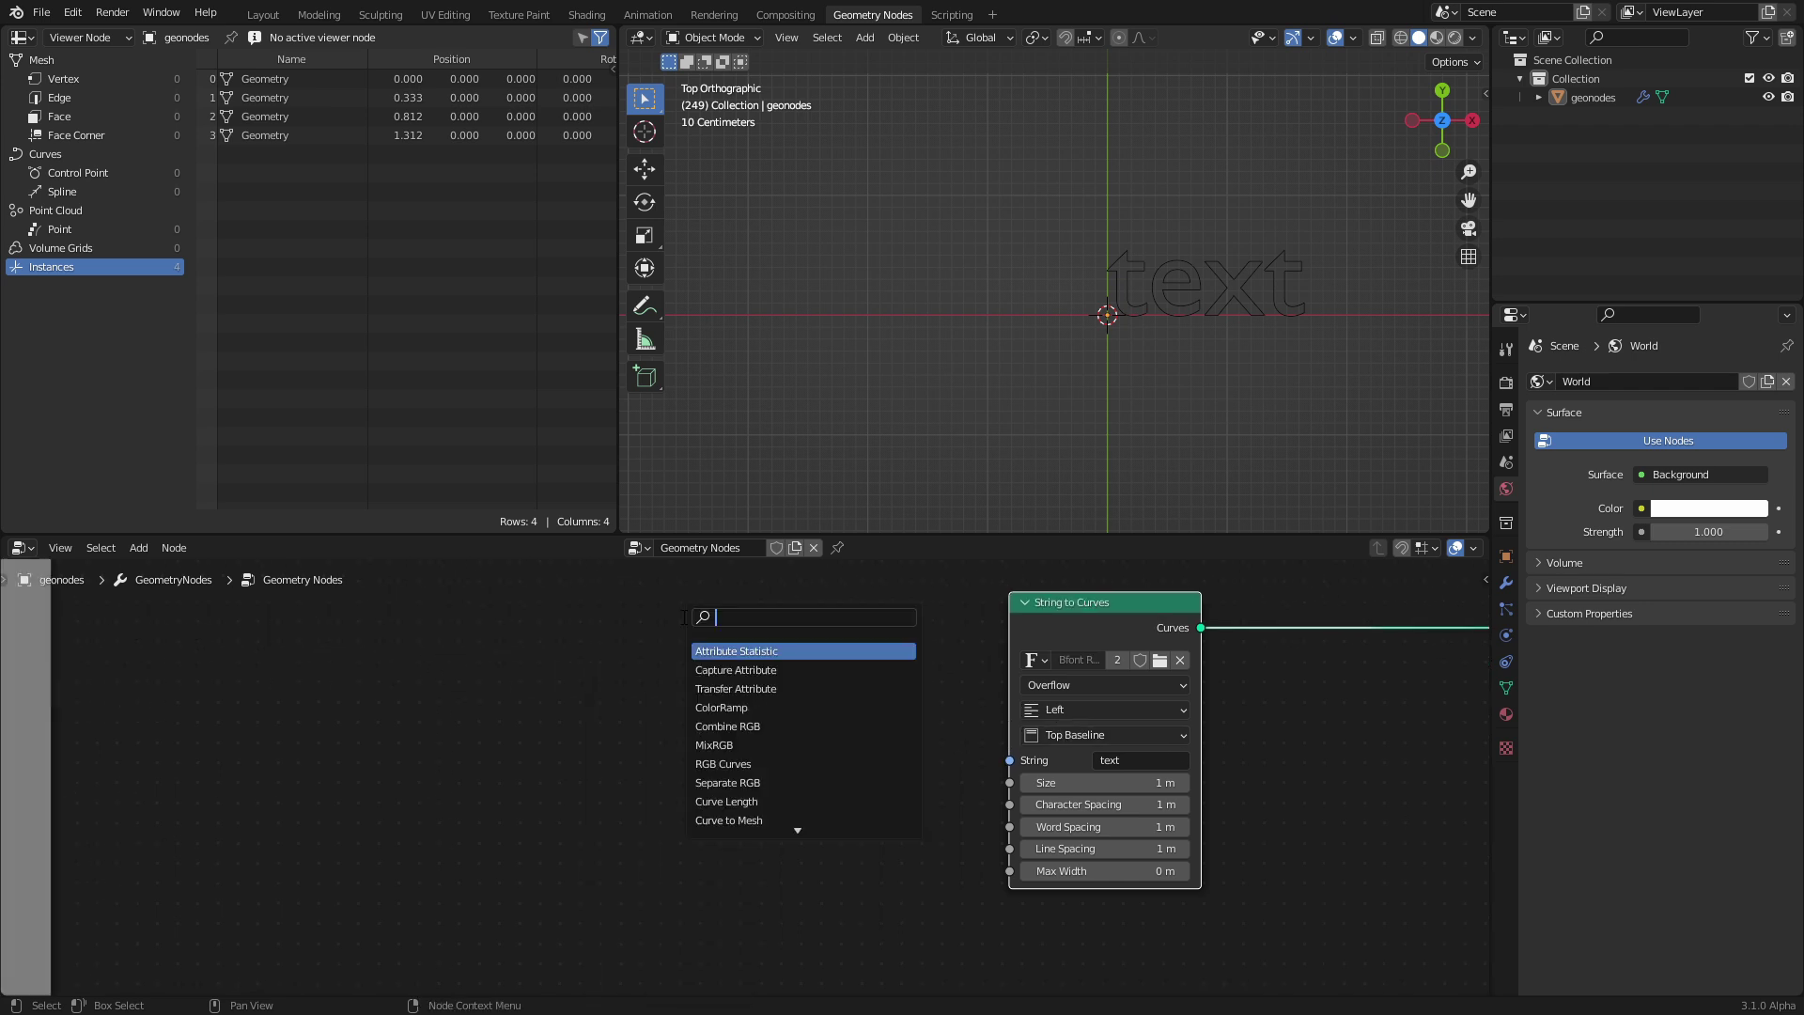
pyautogui.write('value')
pyautogui.press('Down')
pyautogui.press('Down')
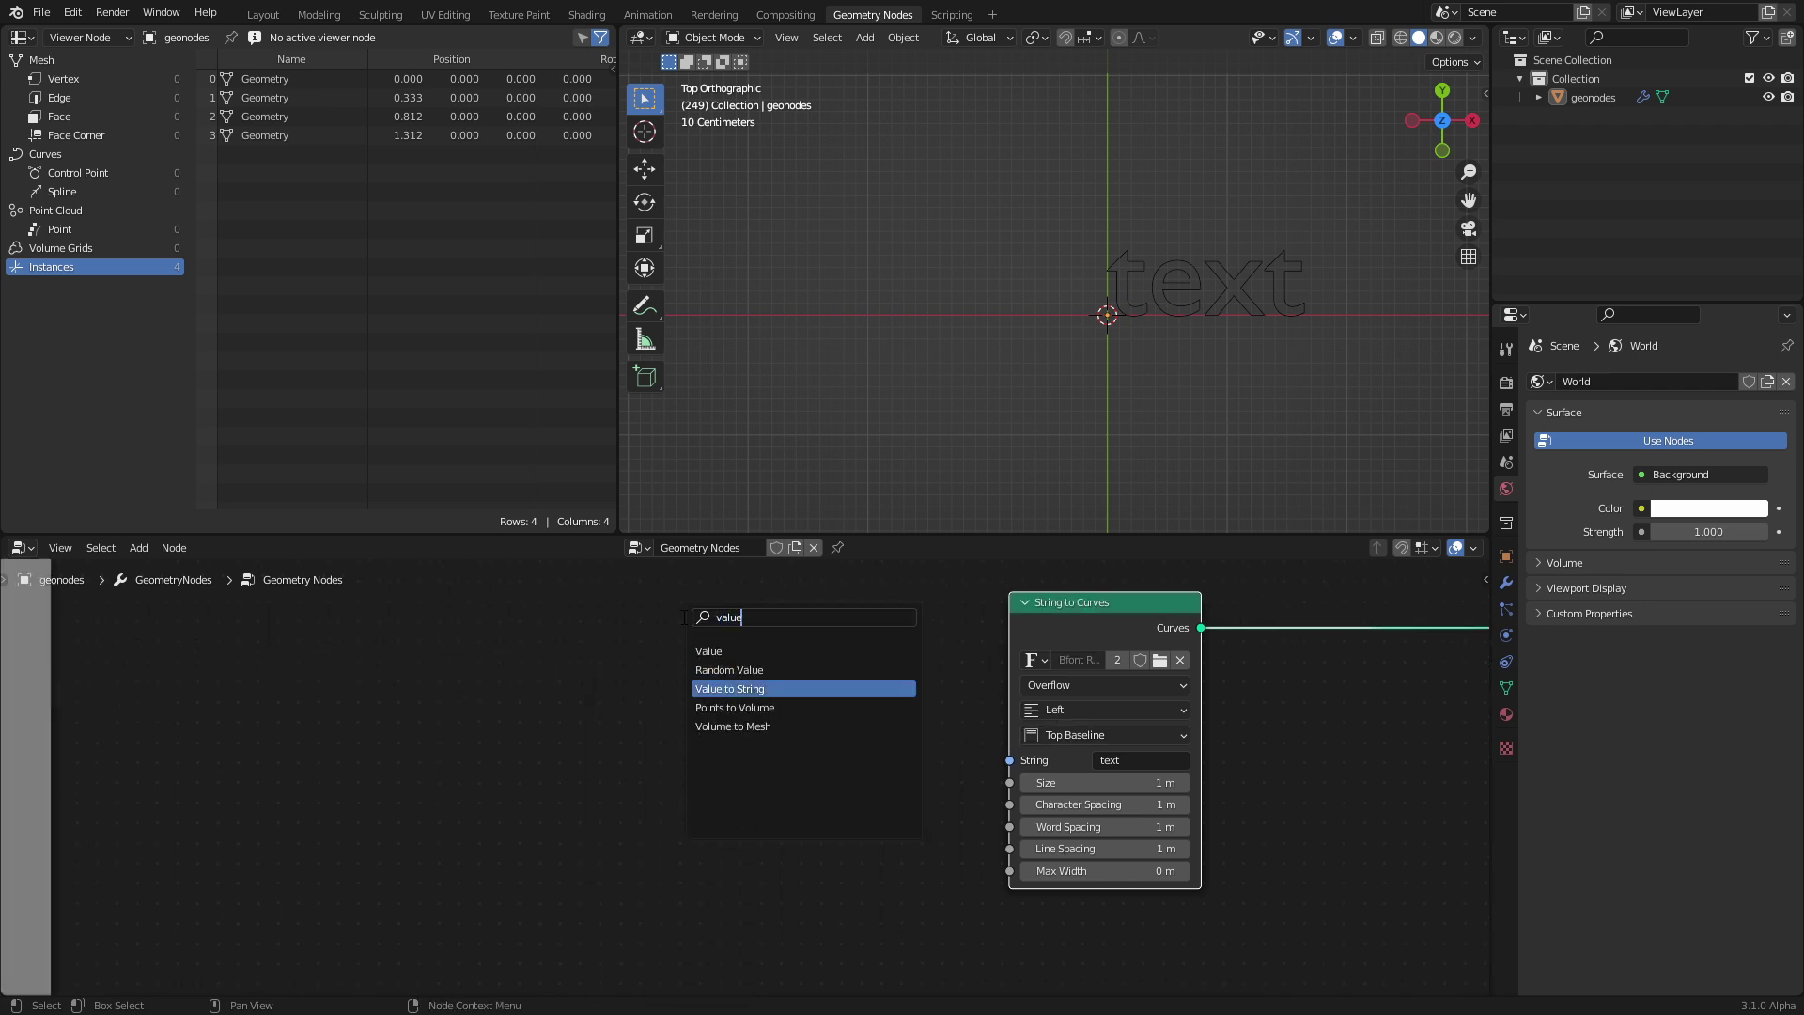
pyautogui.press('Return')
pyautogui.click(673, 634)
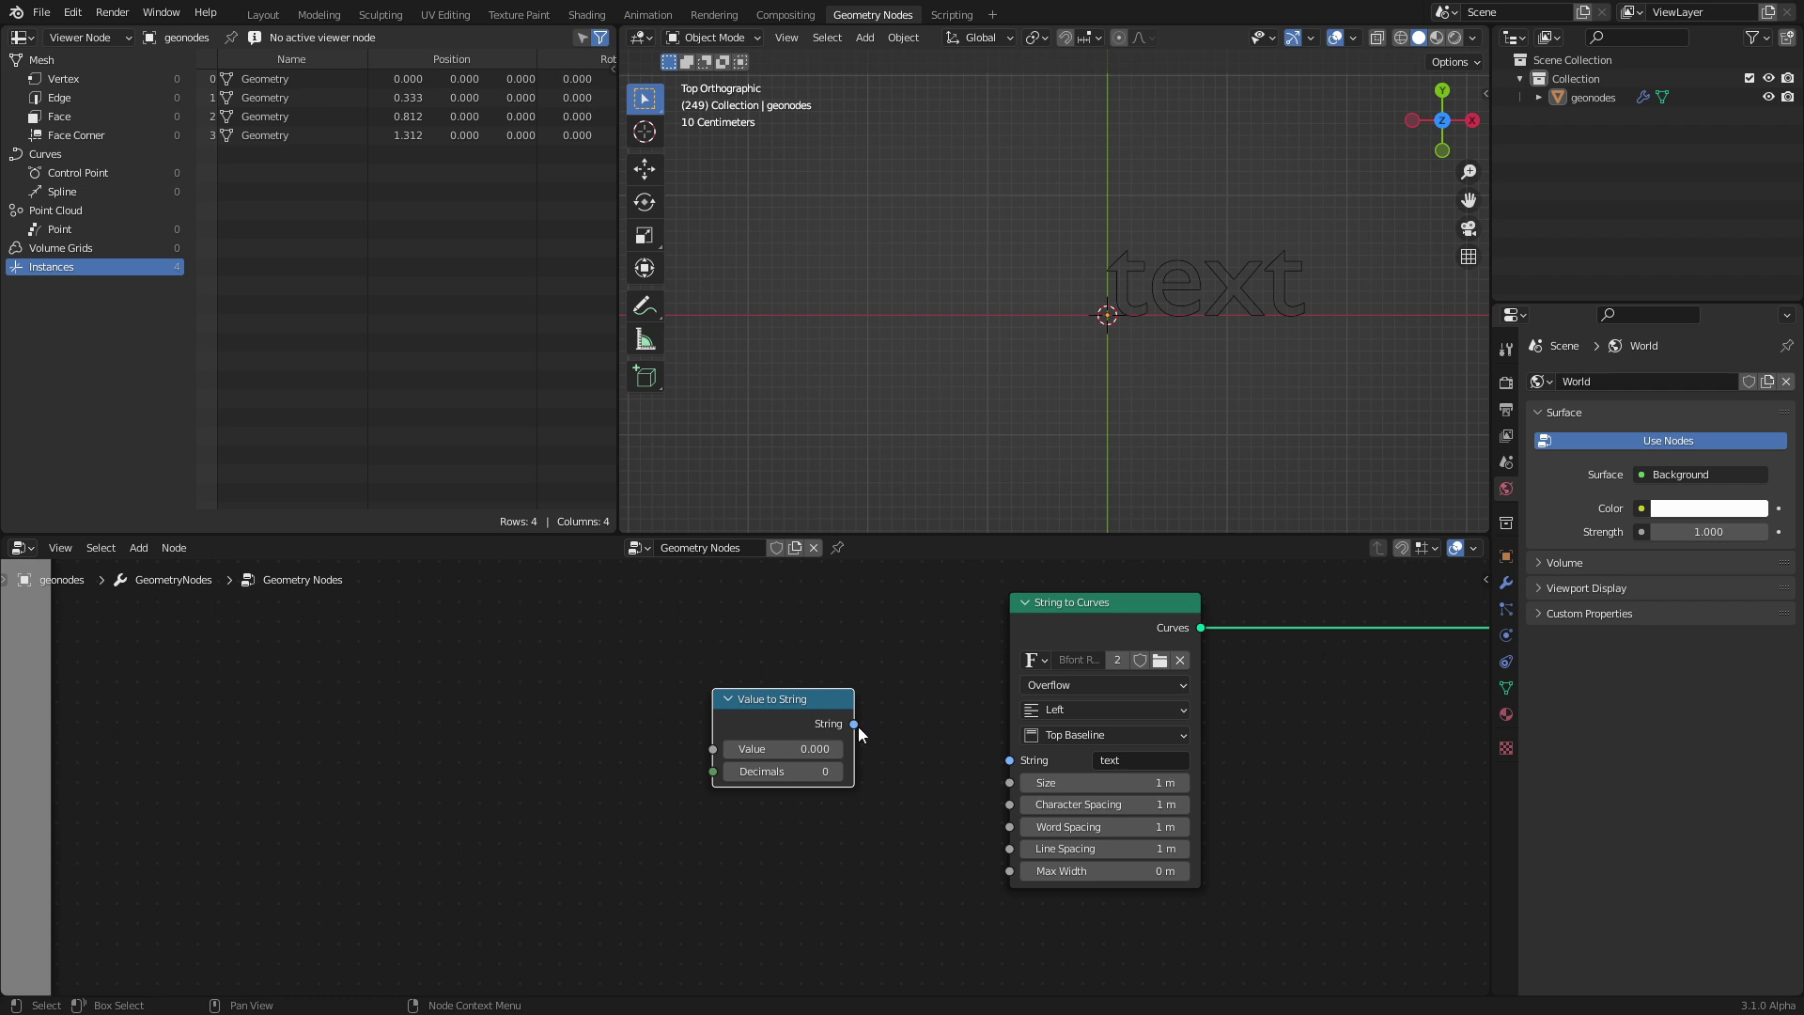
pyautogui.moveTo(854, 725); pyautogui.dragTo(1024, 764)
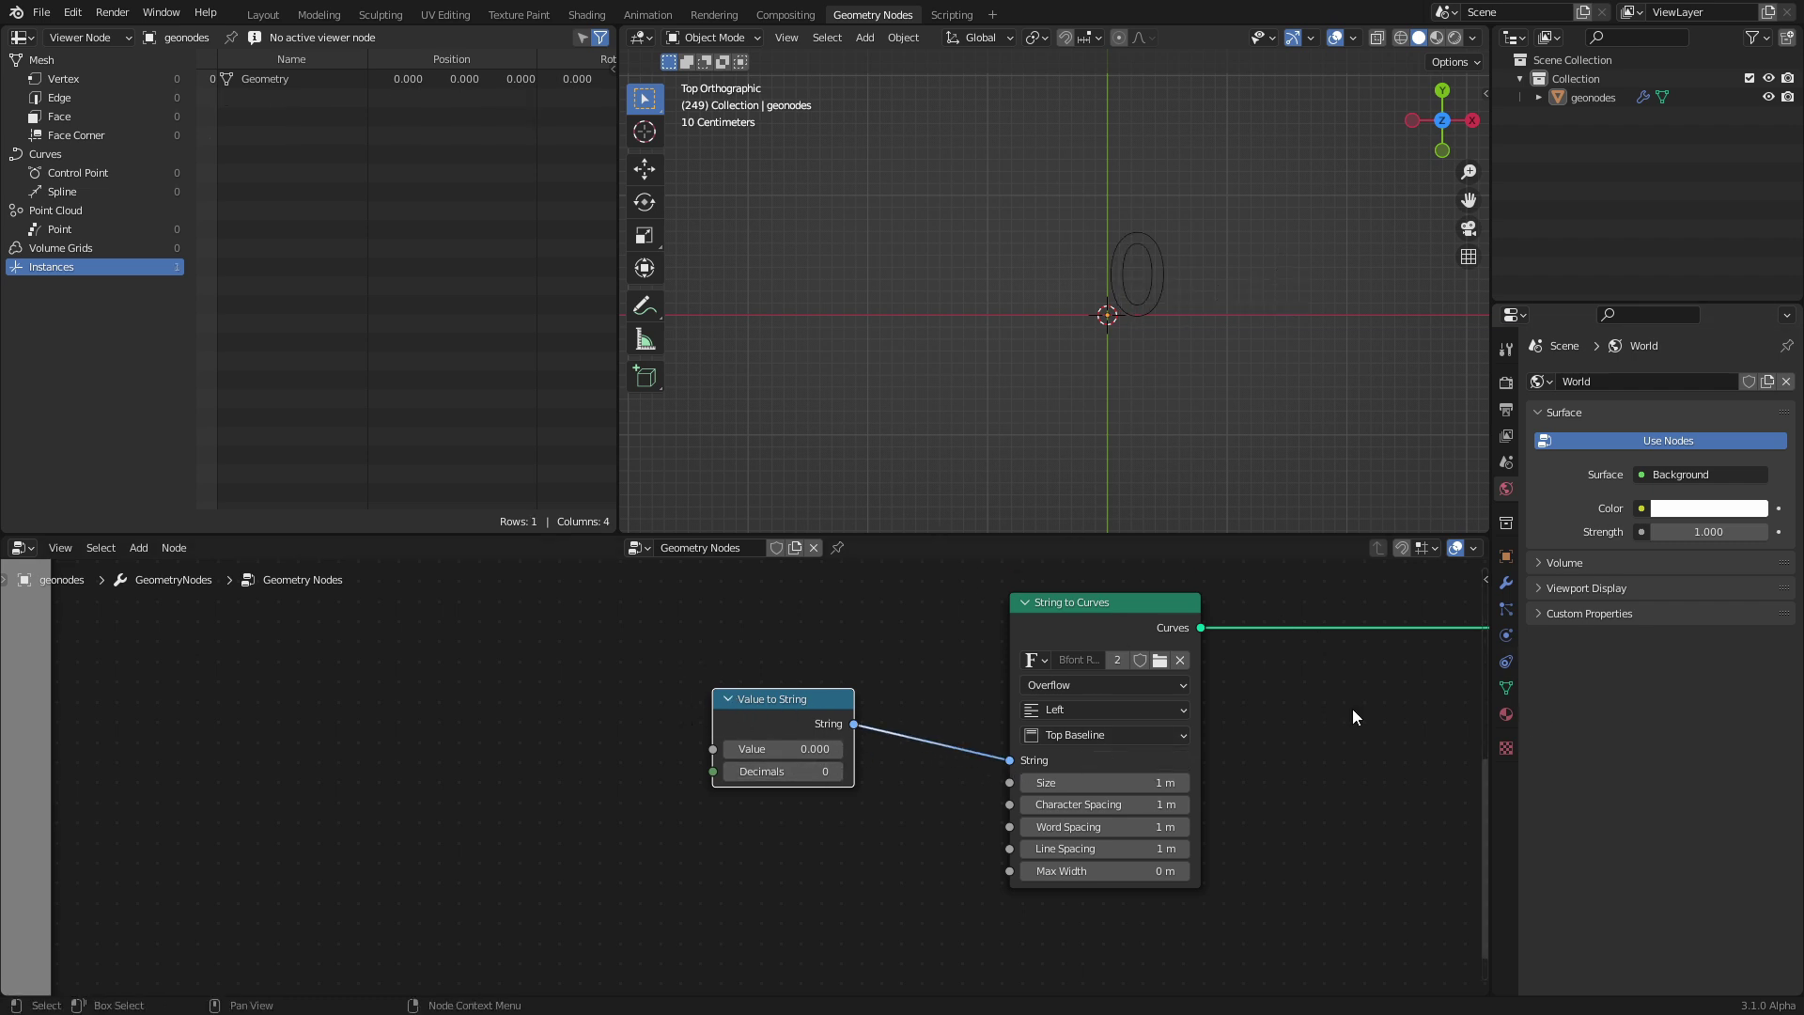
# - Test the Value to String node with a value of 1 and one of 13
pyautogui.doubleClick(789, 748)
pyautogui.write('1')
pyautogui.press('Return')
pyautogui.doubleClick(801, 748)
pyautogui.write('13')
pyautogui.press('Return')
# - Set the String to Curves alignment to Center horizontally and Middle vertically
pyautogui.moveTo(1069, 707); pyautogui.dragTo(806, 736, button='middle')
pyautogui.scroll(1, 832, 729)
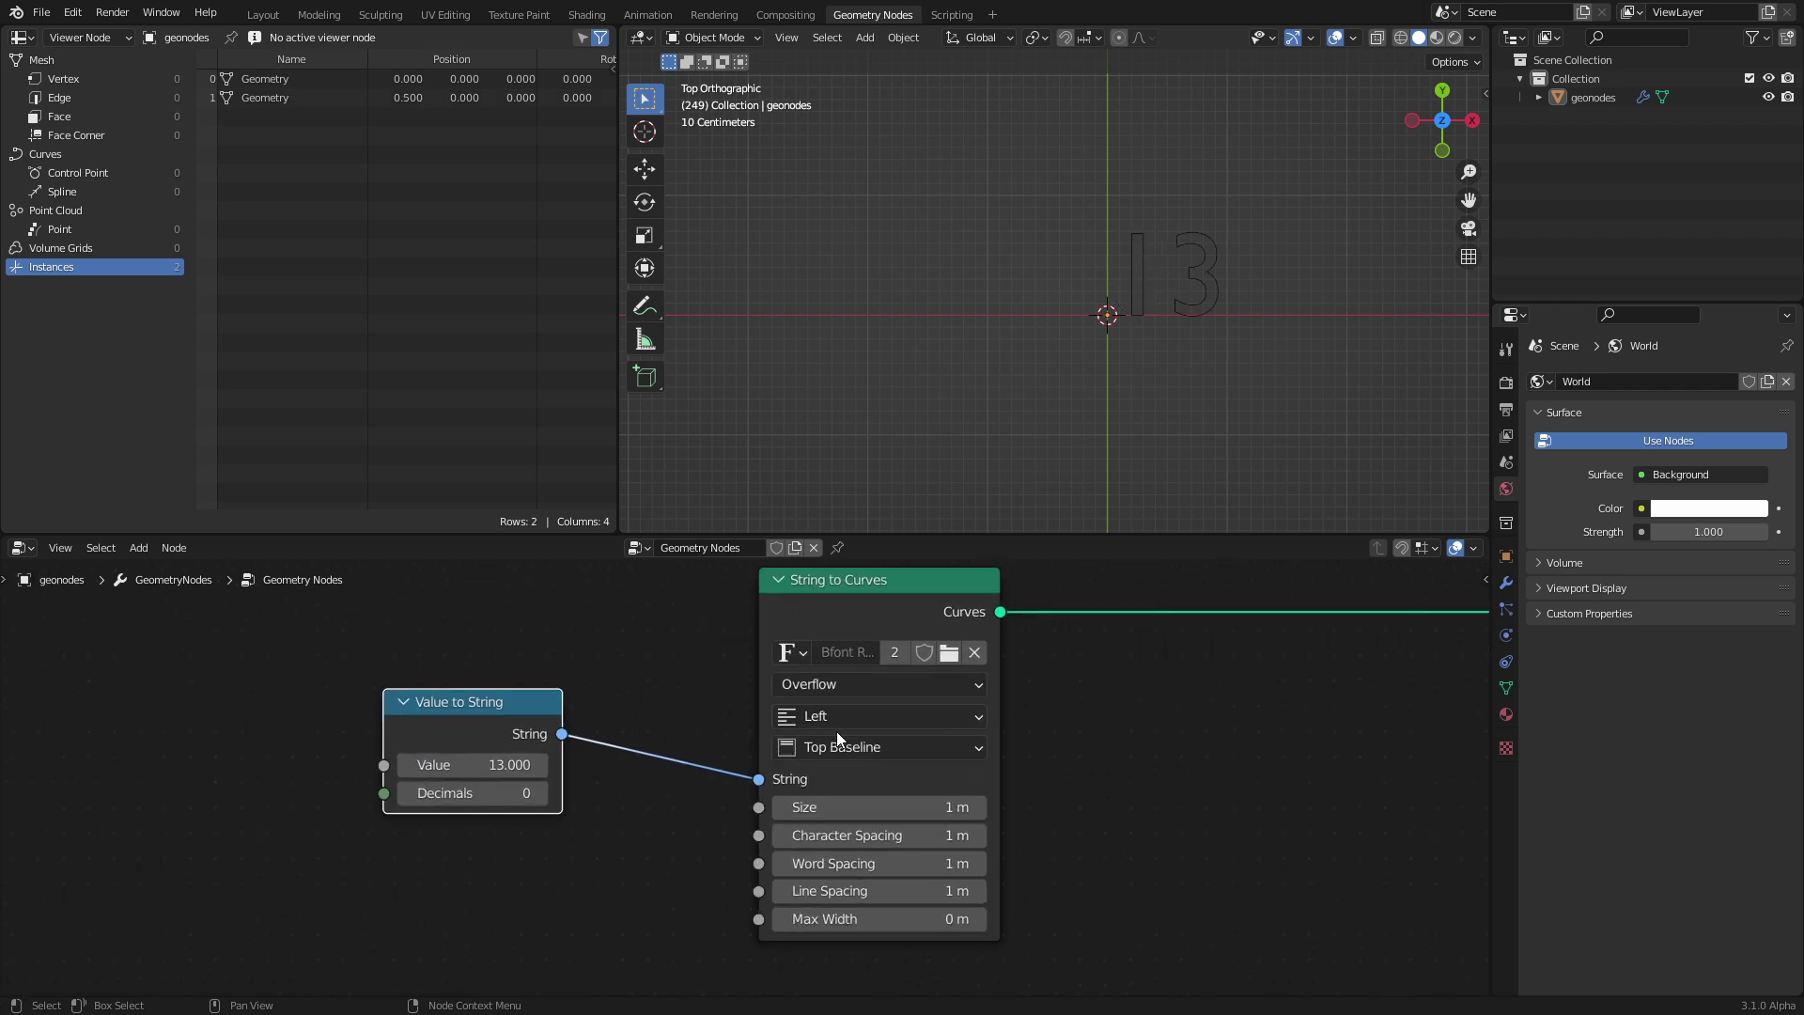
pyautogui.click(833, 723)
pyautogui.click(833, 765)
pyautogui.click(832, 749)
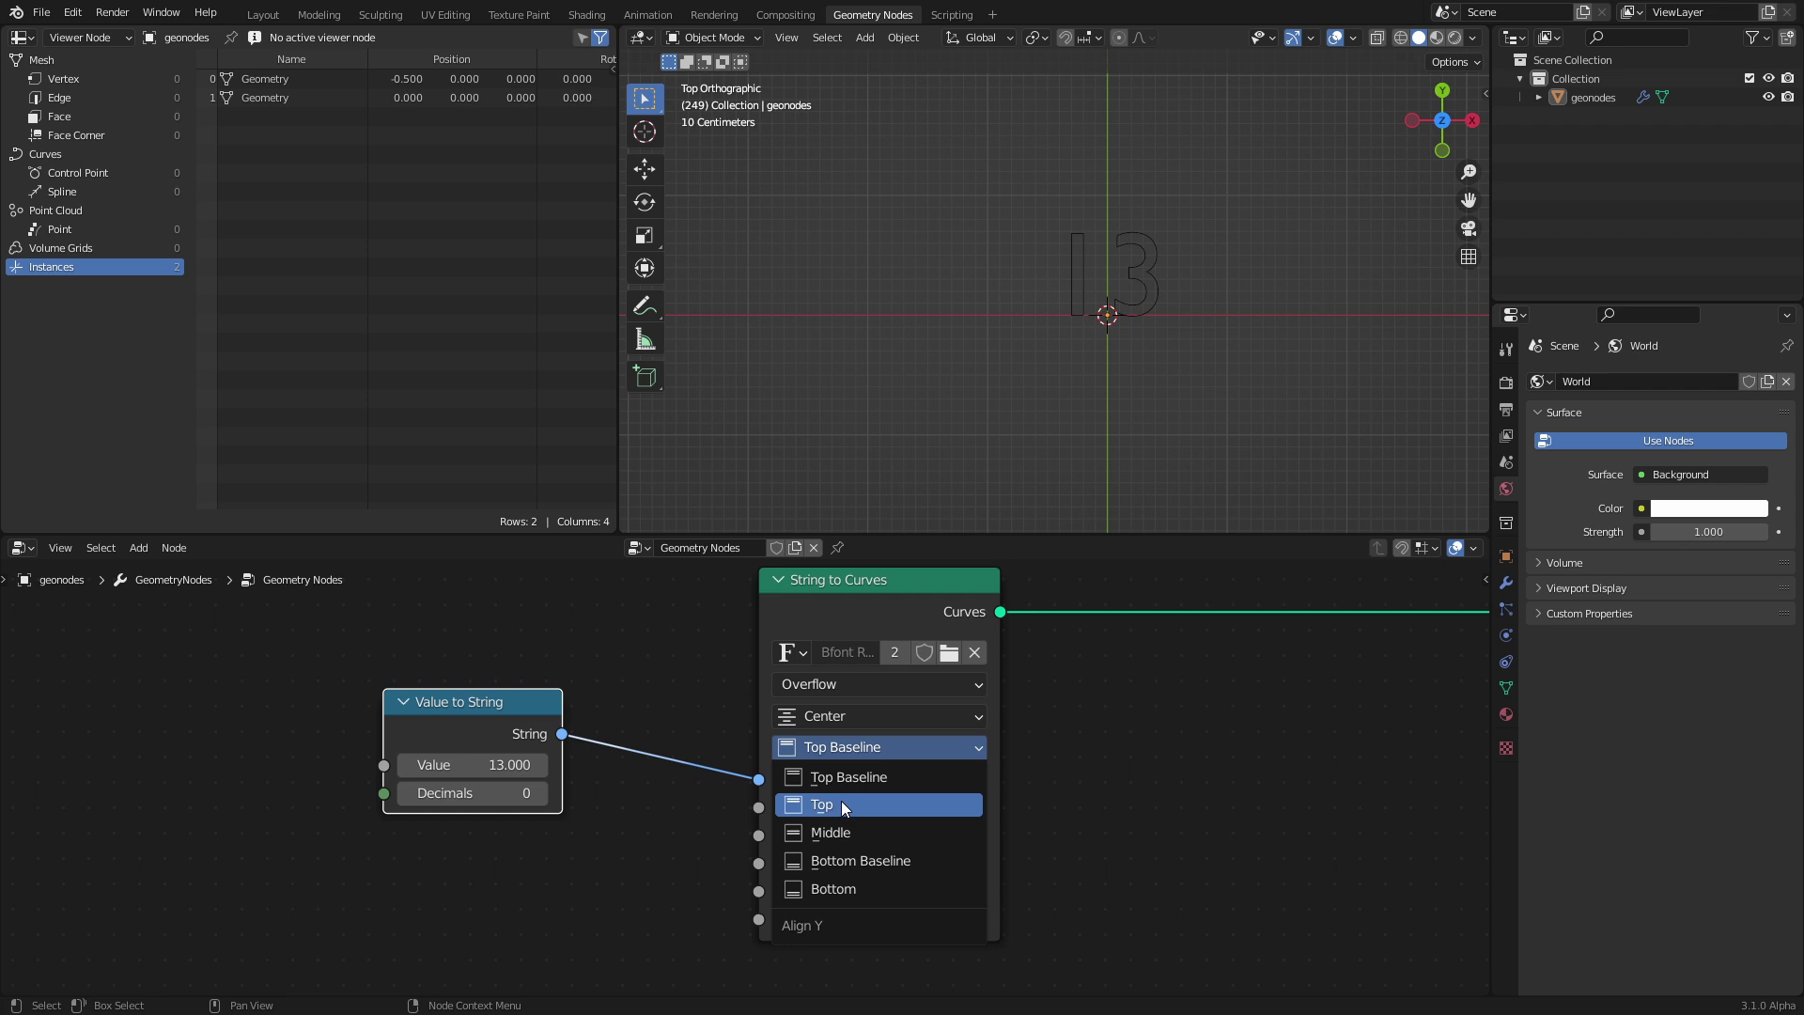
pyautogui.click(842, 804)
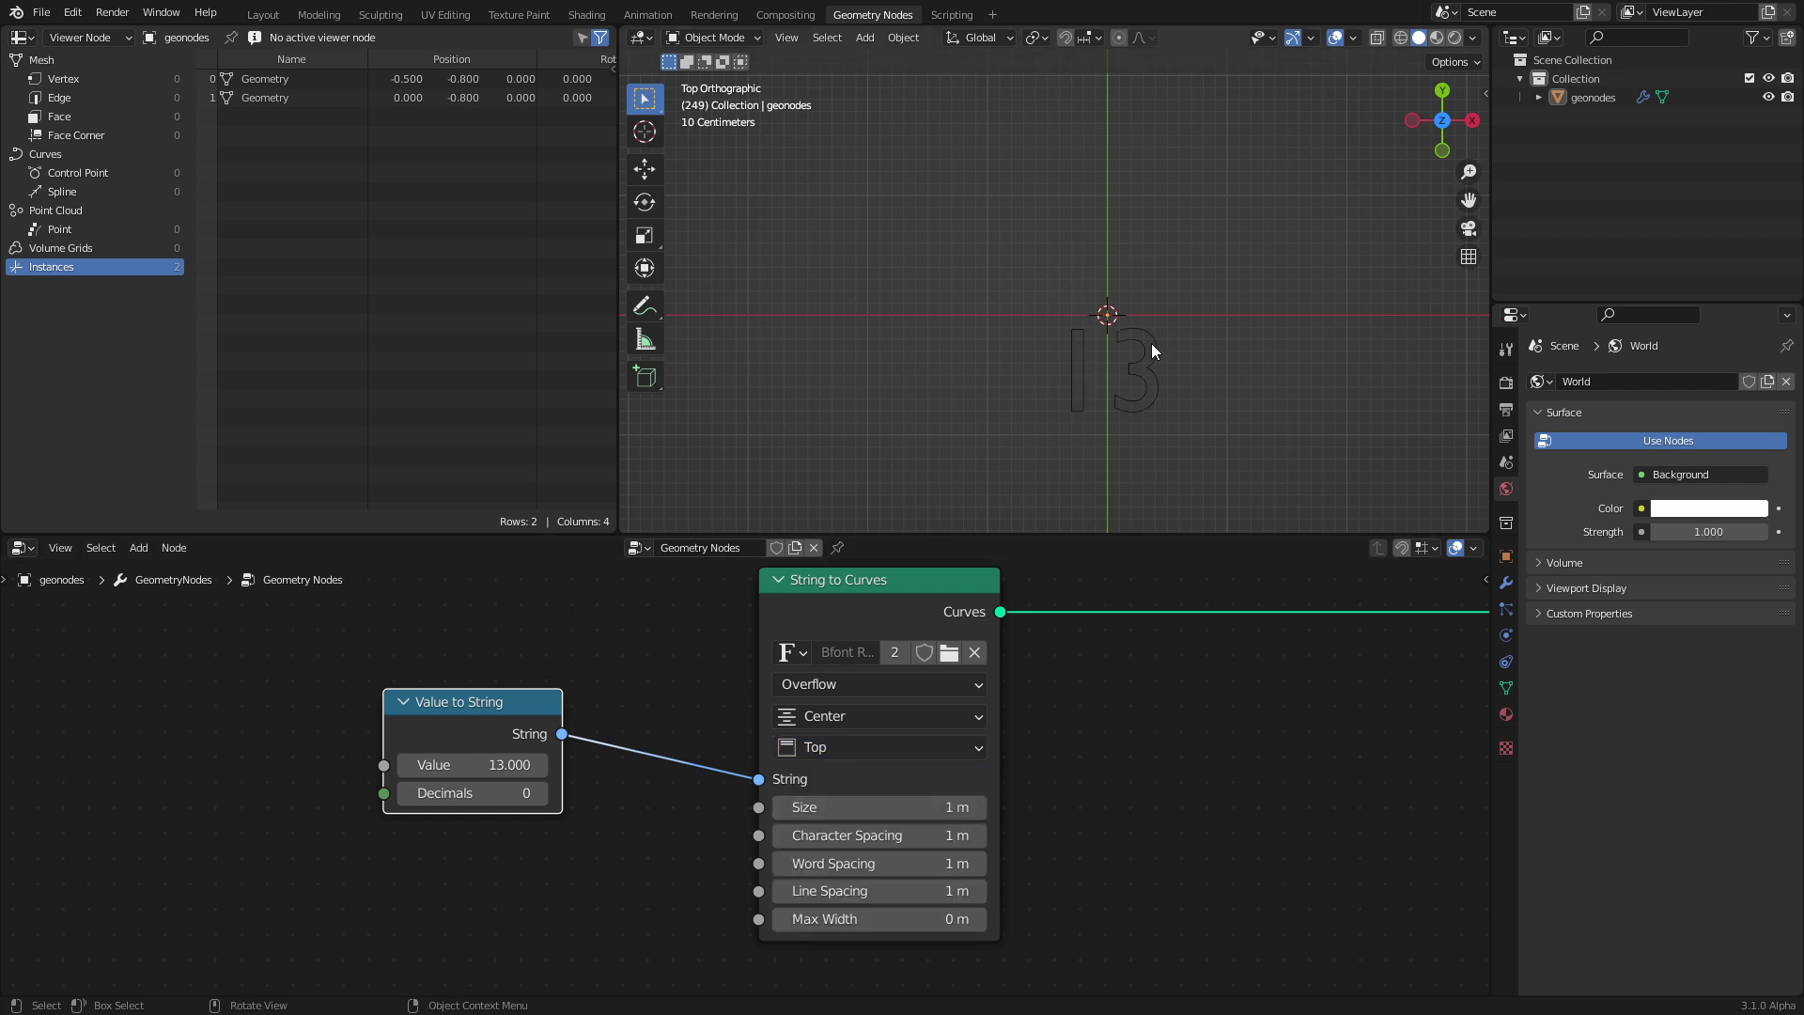
pyautogui.click(858, 745)
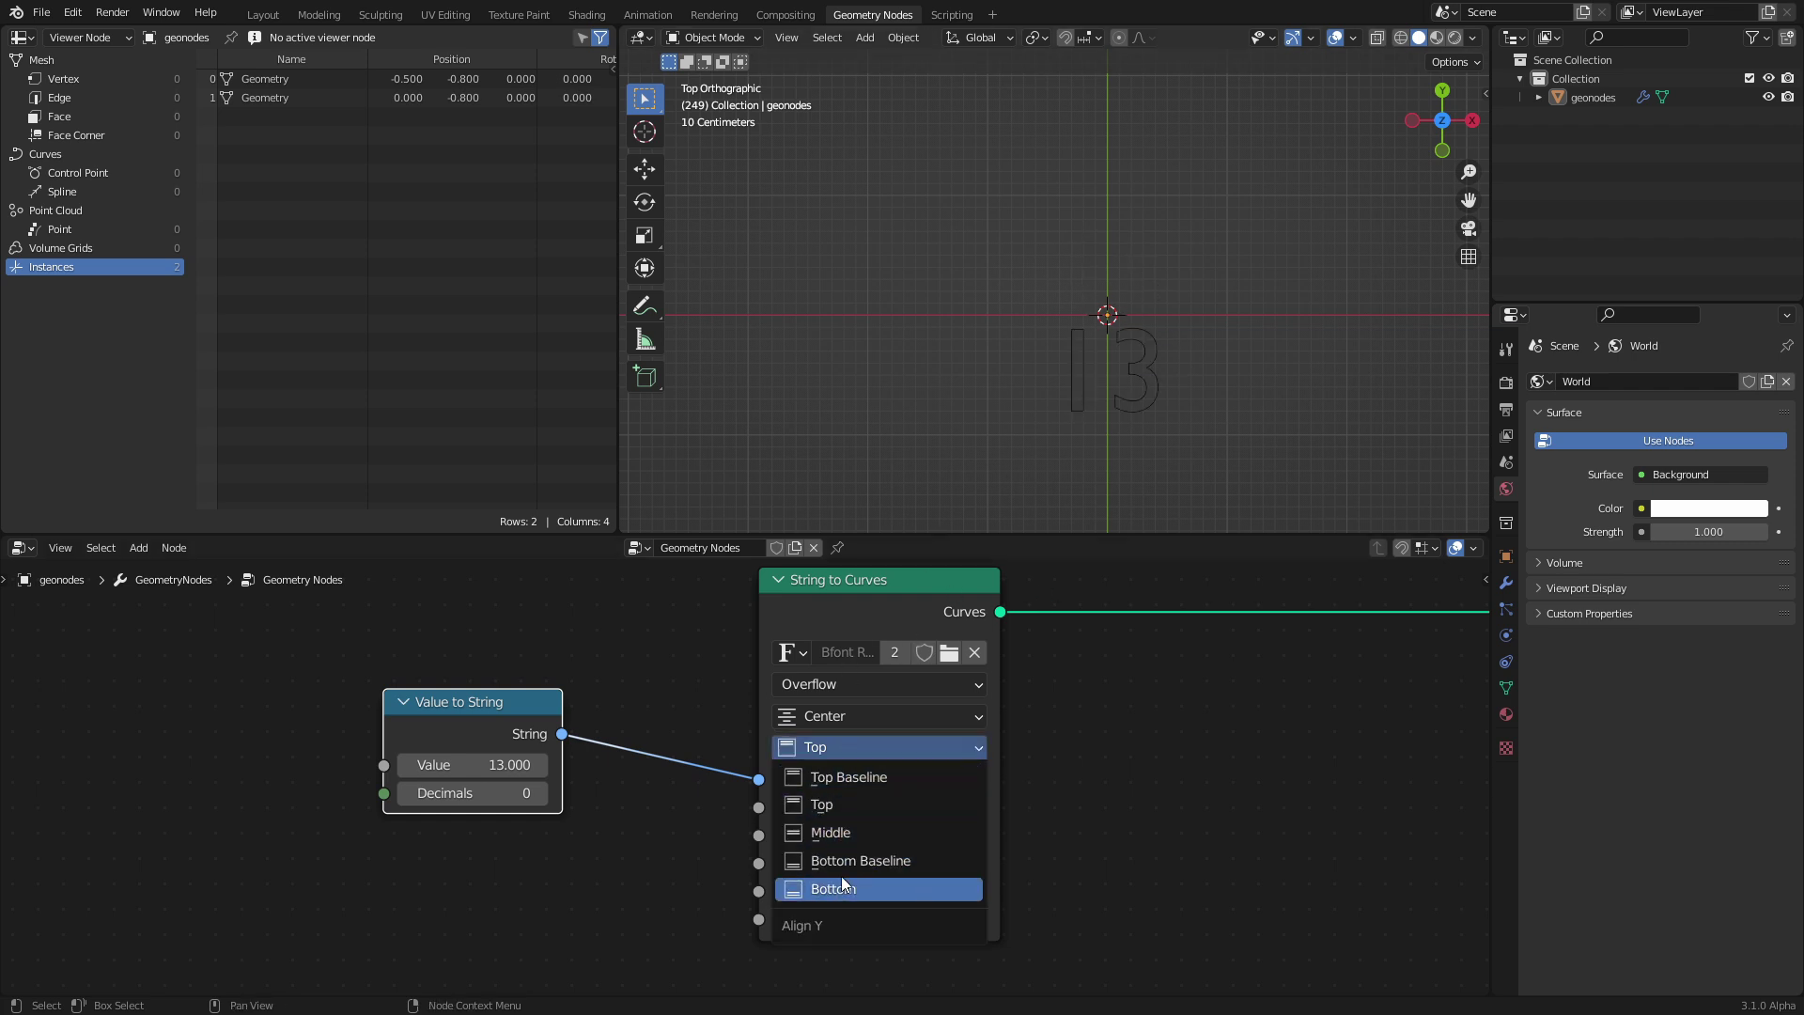
pyautogui.click(850, 833)
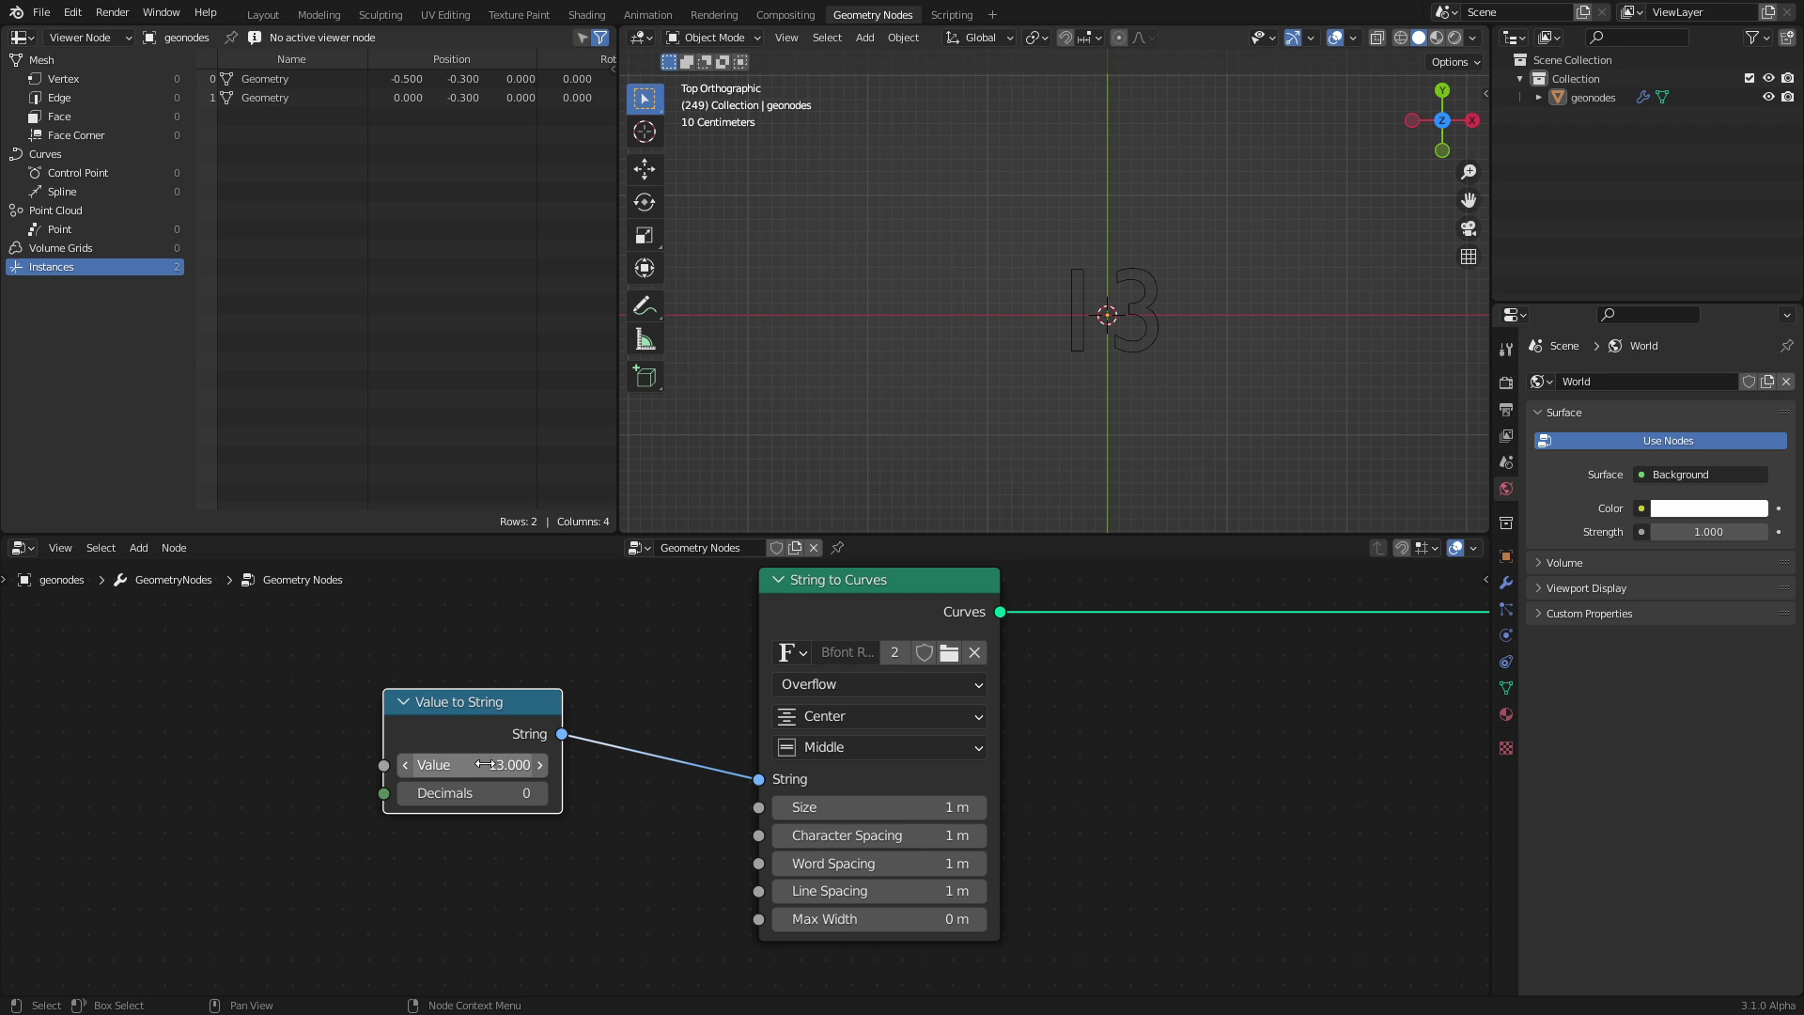
# - Connect the animated Divide node's output at the start of the node tree to the Value to String value
pyautogui.scroll(-15, 389, 780)
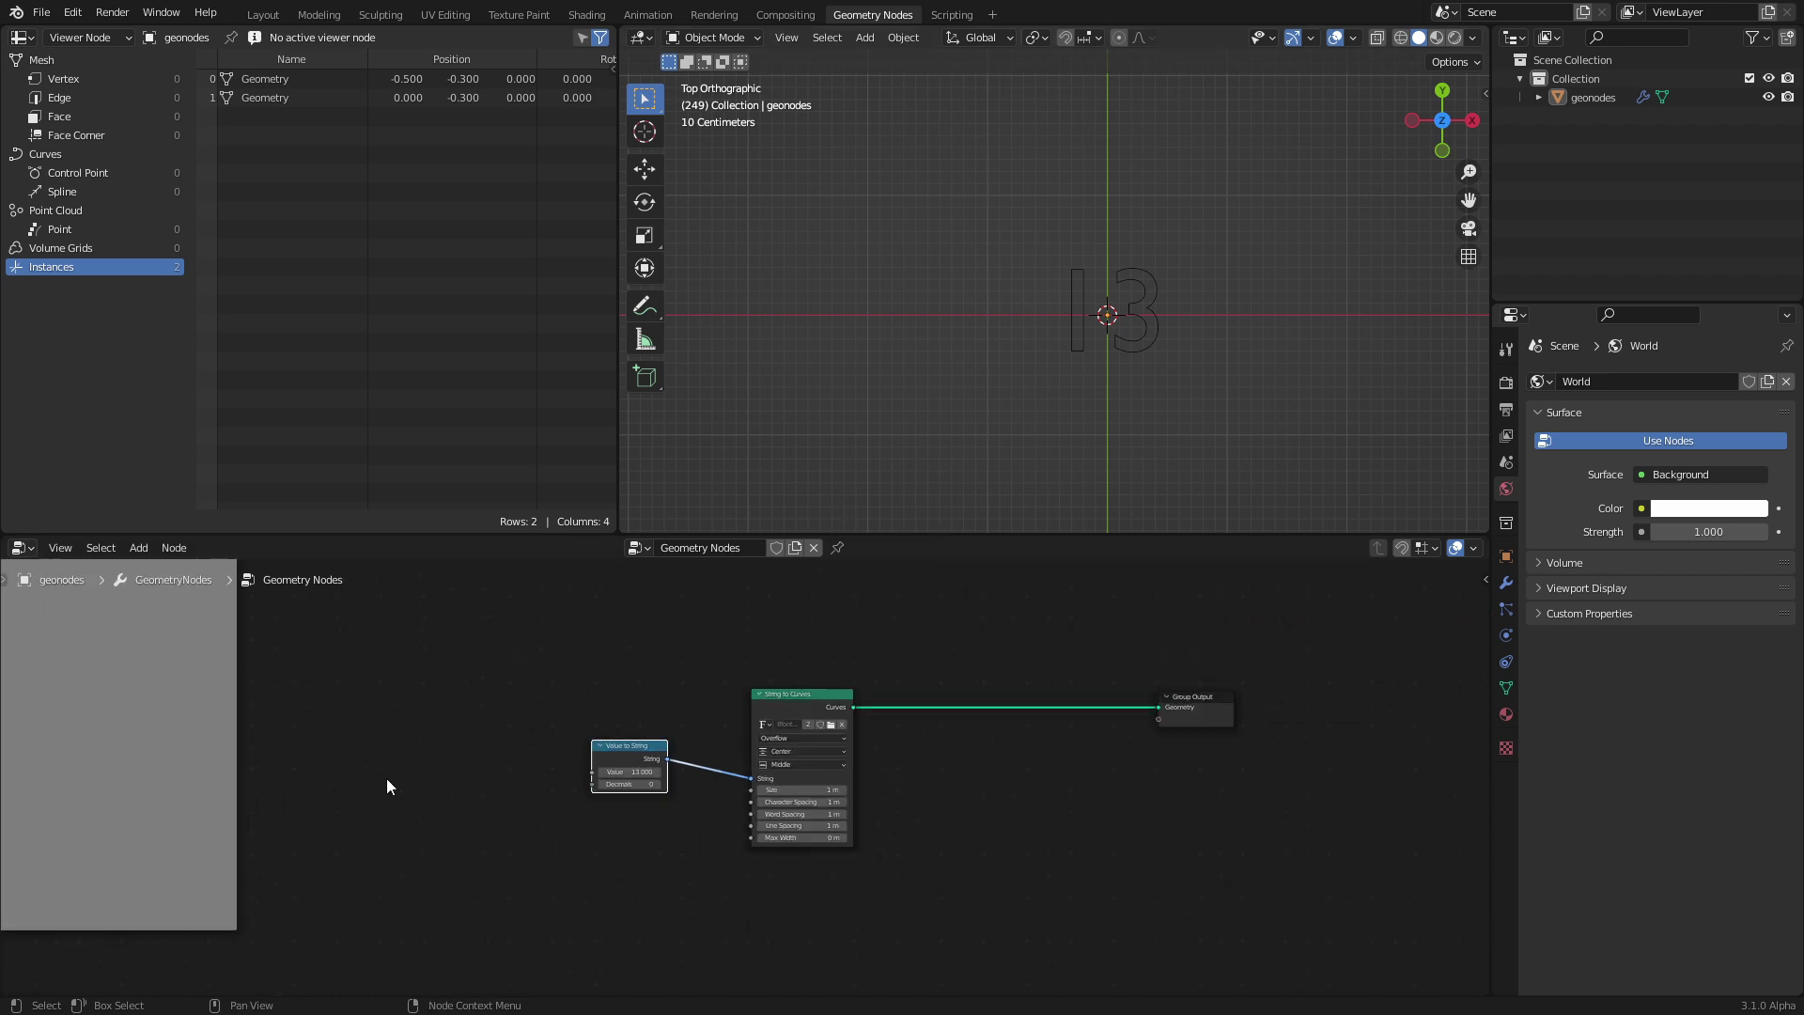
pyautogui.moveTo(466, 791); pyautogui.dragTo(821, 752, button='middle')
pyautogui.scroll(-3, 821, 751)
pyautogui.moveTo(712, 733); pyautogui.dragTo(1195, 703, button='middle')
pyautogui.scroll(-6, 1195, 703)
pyautogui.moveTo(282, 726)
pyautogui.mouseDown(button='middle')
pyautogui.moveTo(336, 717)
pyautogui.moveTo(290, 713)
pyautogui.mouseUp(button='middle')
pyautogui.scroll(4, 329, 716)
pyautogui.keyDown('ctrl'); pyautogui.hscroll(2, 290, 714); pyautogui.keyUp('ctrl')
pyautogui.moveTo(46, 707); pyautogui.dragTo(443, 684, button='middle')
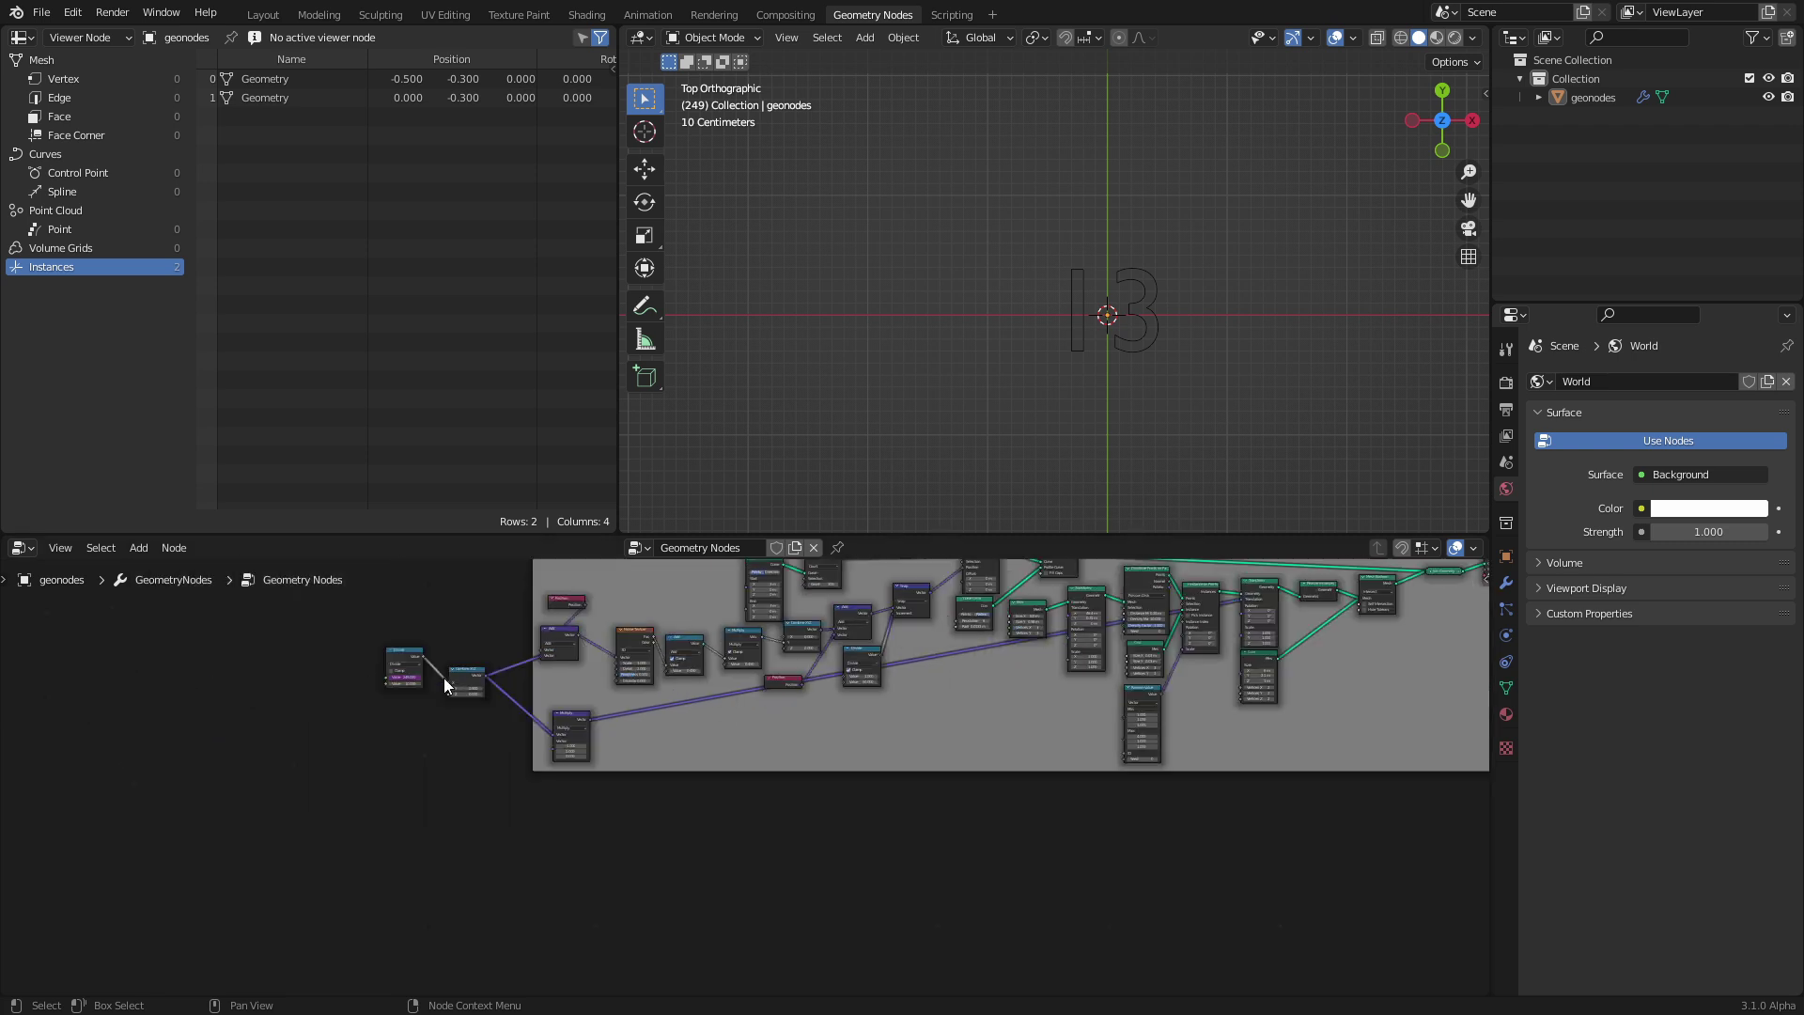
pyautogui.scroll(7, 440, 682)
pyautogui.scroll(-7, 225, 593)
pyautogui.moveTo(827, 747); pyautogui.dragTo(452, 735, button='middle')
pyautogui.scroll(-2, 318, 725)
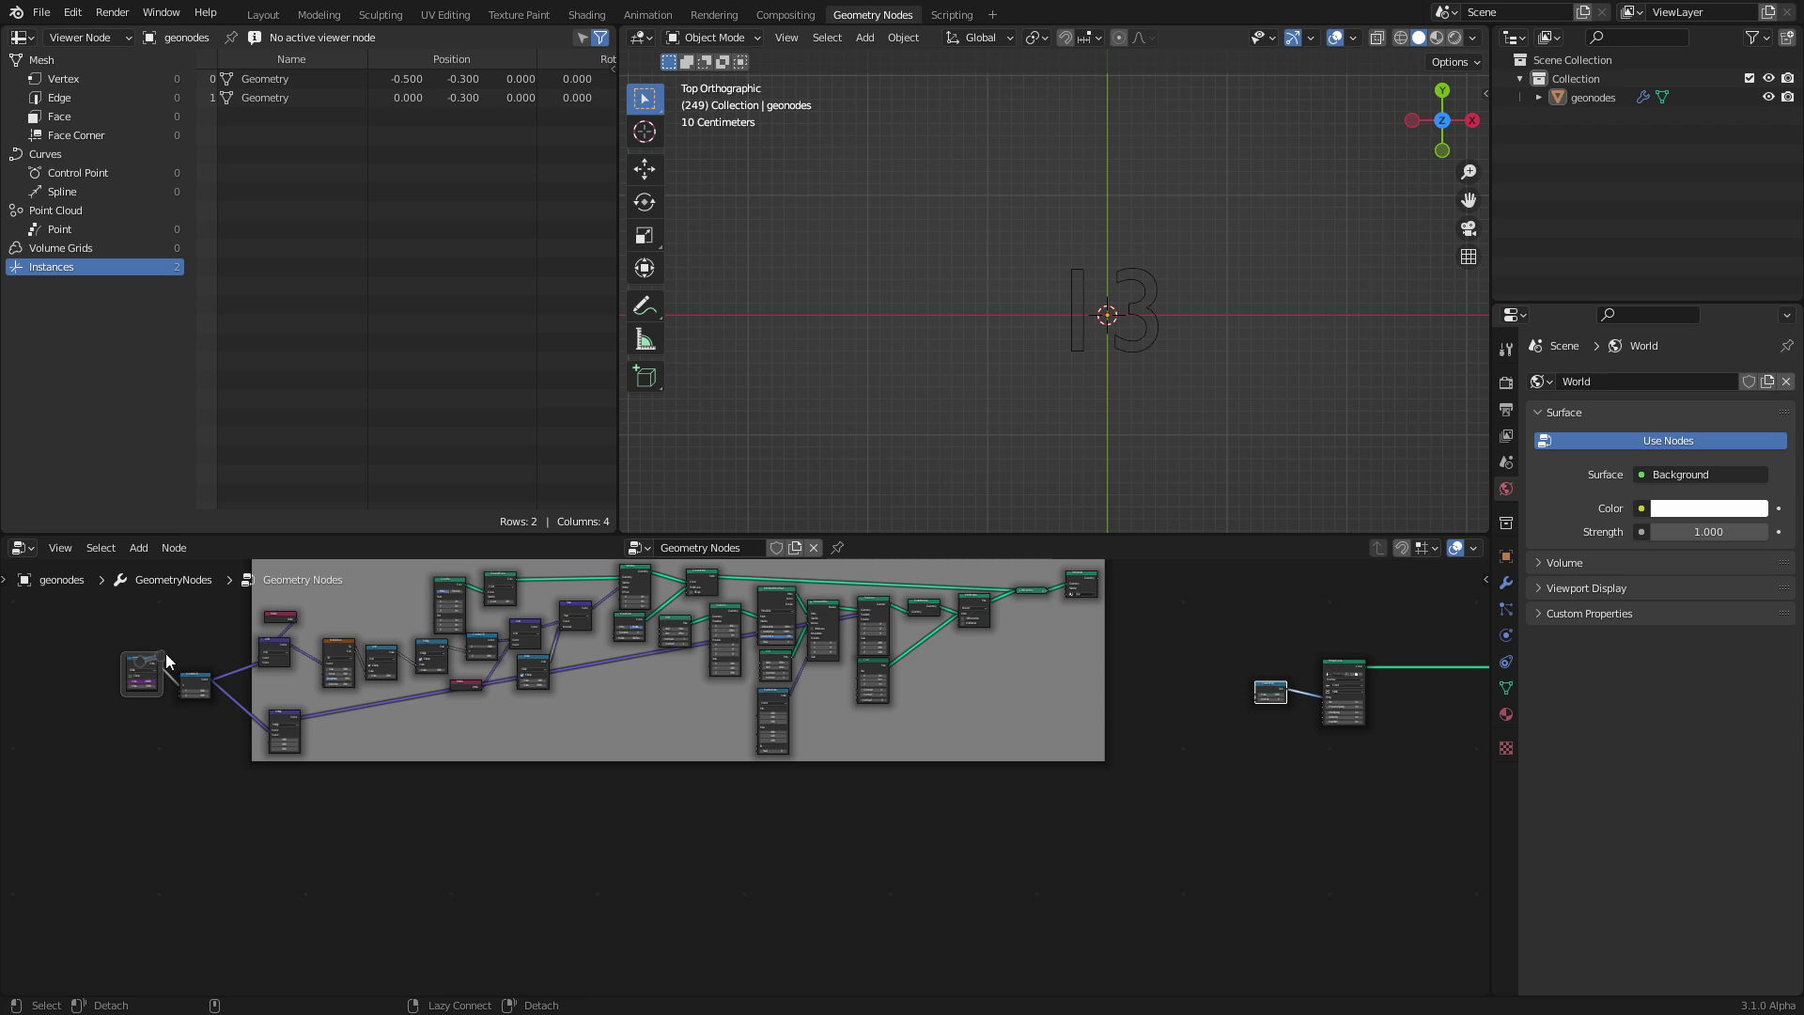
pyautogui.moveTo(329, 629); pyautogui.dragTo(1265, 688)
# - Start animation playback and insert a Math node set to Multiply between the Divide and Value to String nodes
pyautogui.scroll(7, 1147, 733)
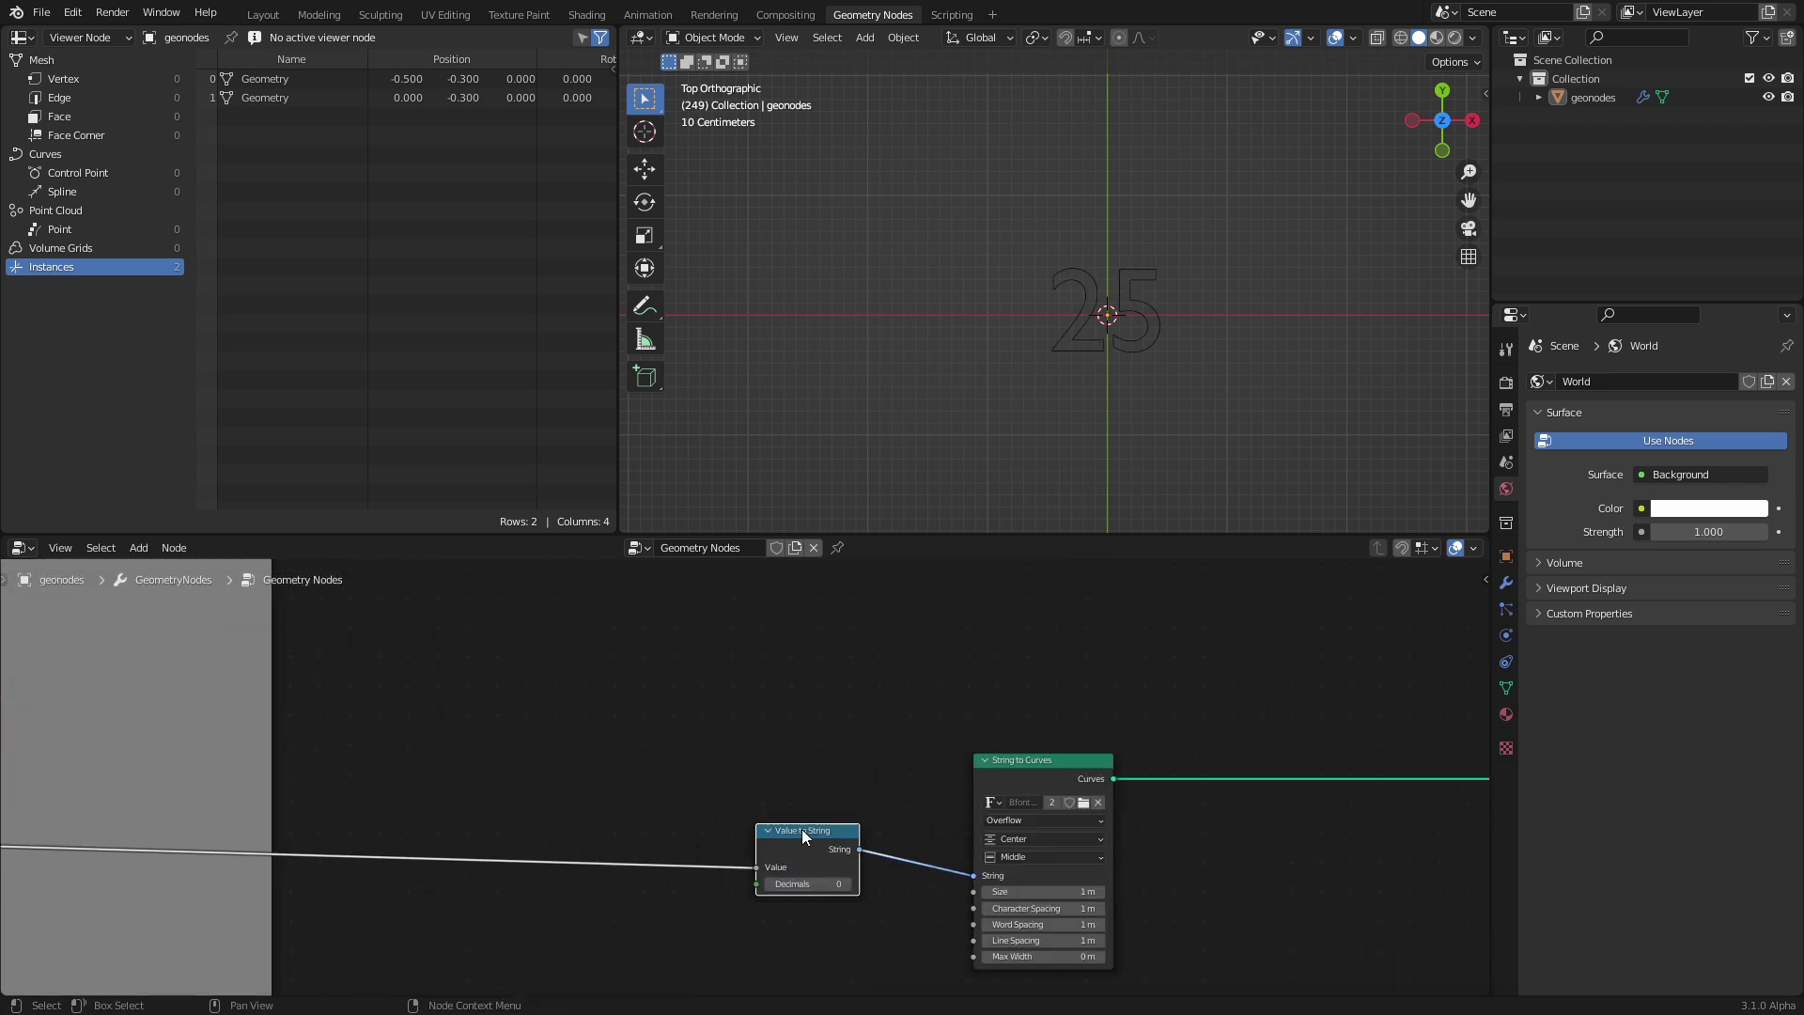
pyautogui.press('space')
pyautogui.moveTo(827, 825); pyautogui.dragTo(881, 727, button='middle')
pyautogui.hotkey('shift', 'a')
pyautogui.click(664, 628)
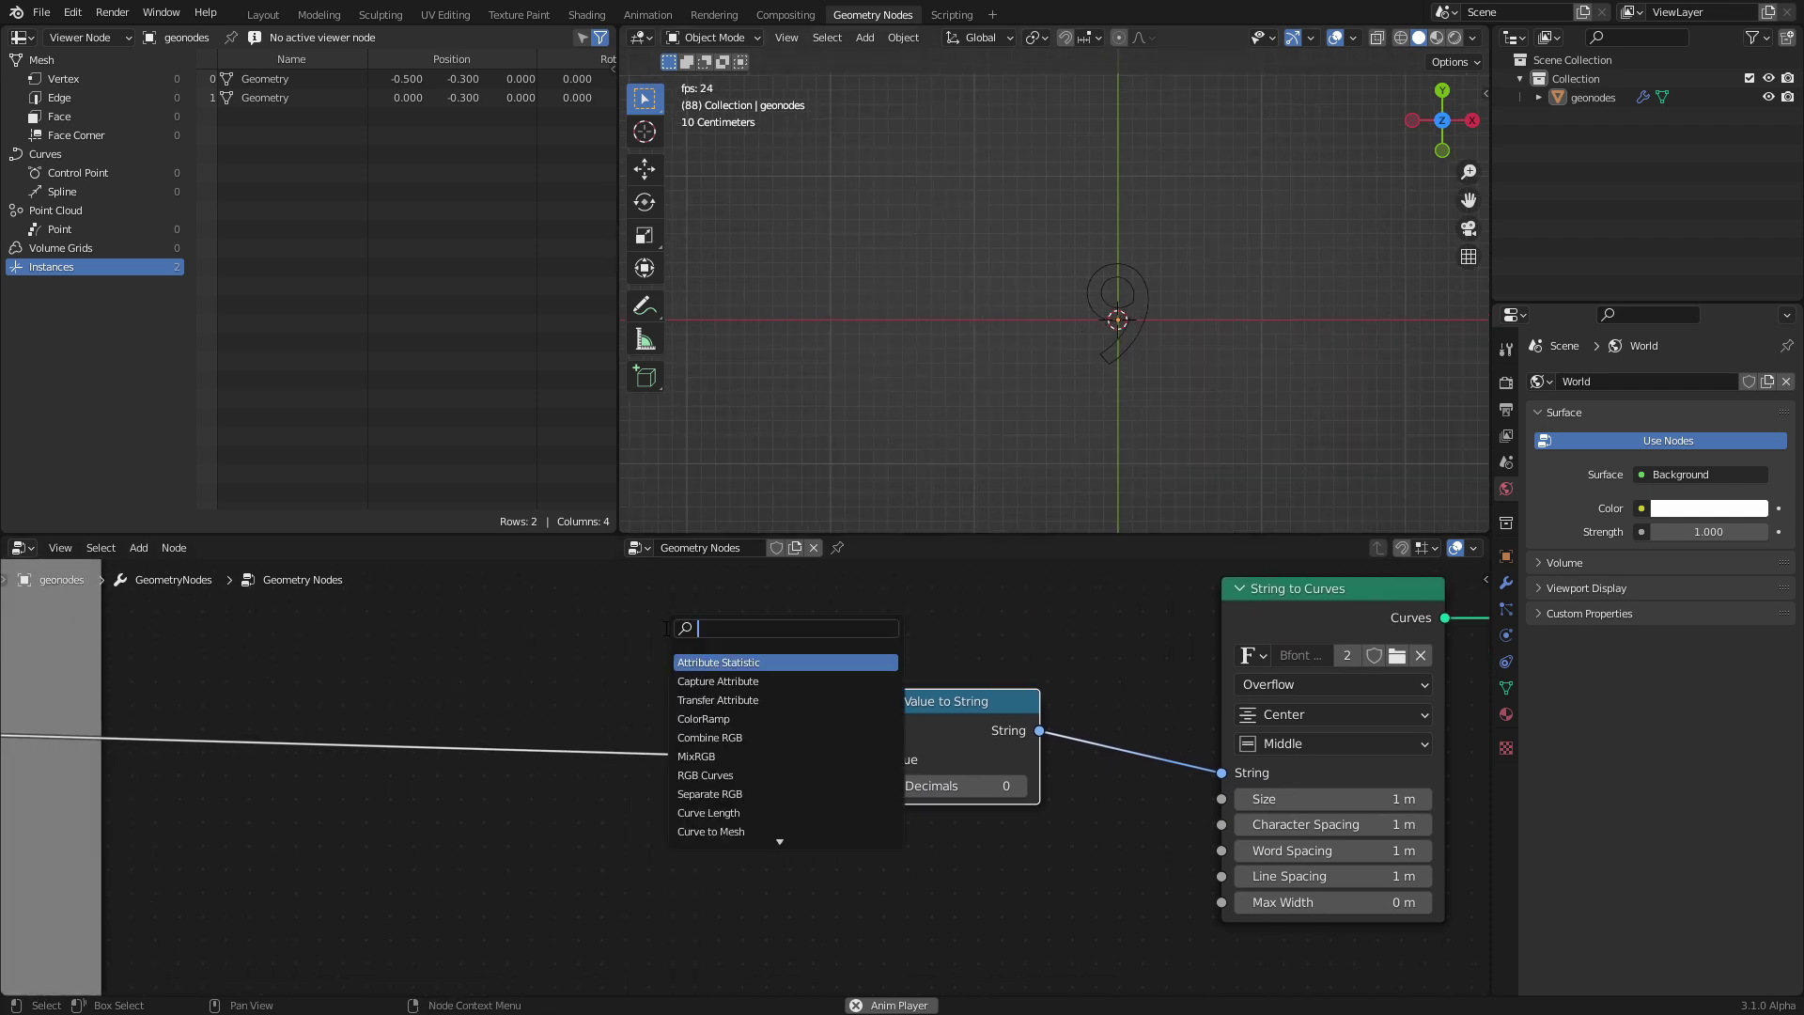
pyautogui.write('math')
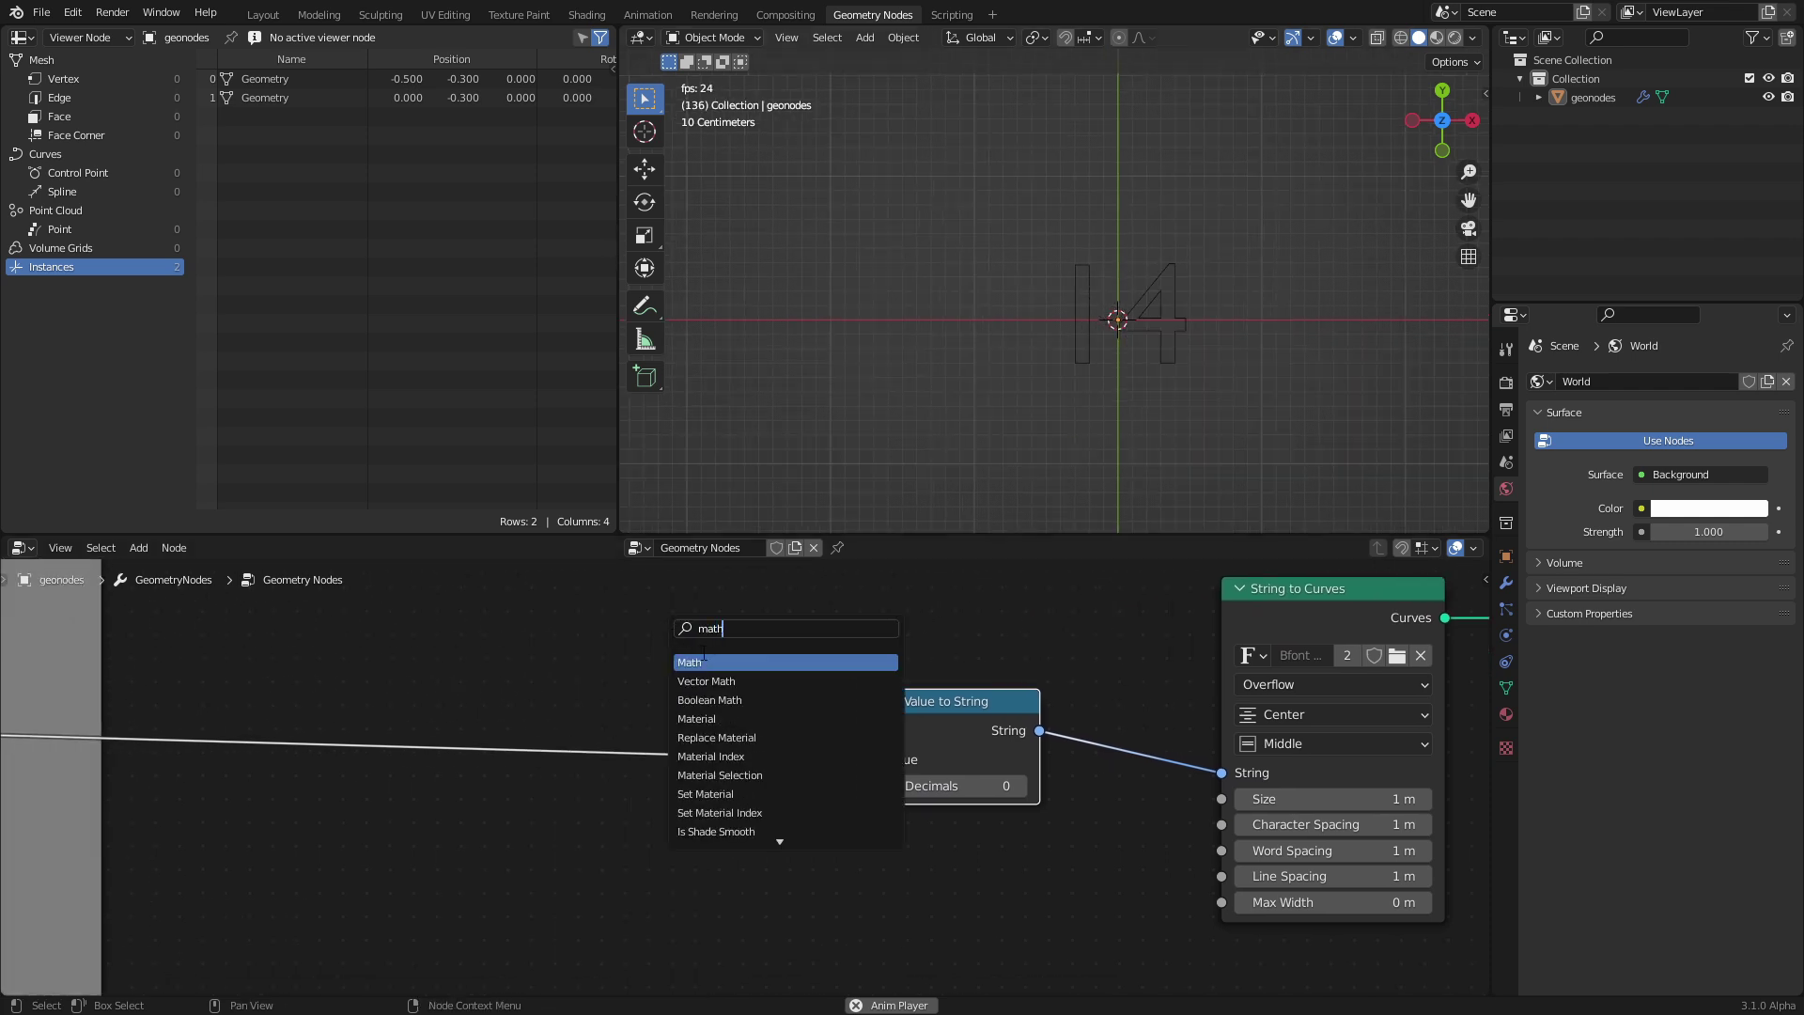
pyautogui.press('Down')
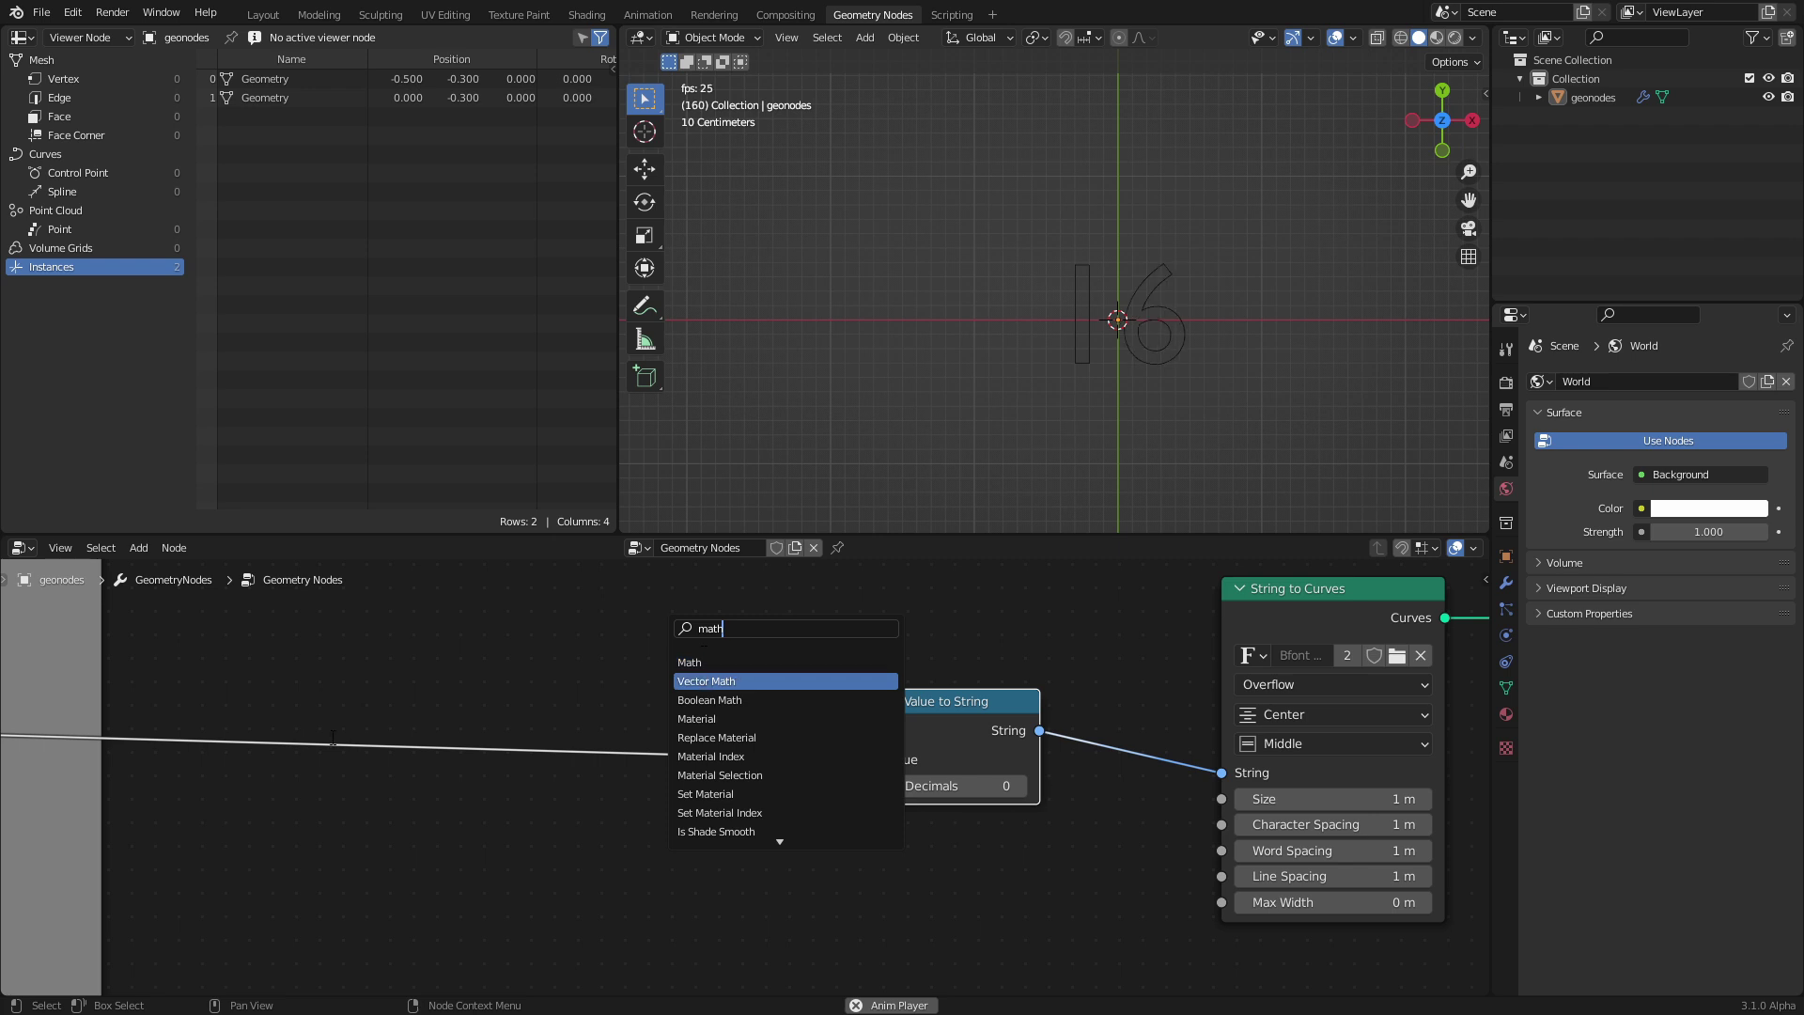
pyautogui.click(695, 662)
pyautogui.click(521, 755)
pyautogui.click(522, 736)
pyautogui.click(505, 487)
# - Set the Multiply node's second value to 10
pyautogui.click(548, 819)
pyautogui.write('10')
pyautogui.press('Return')
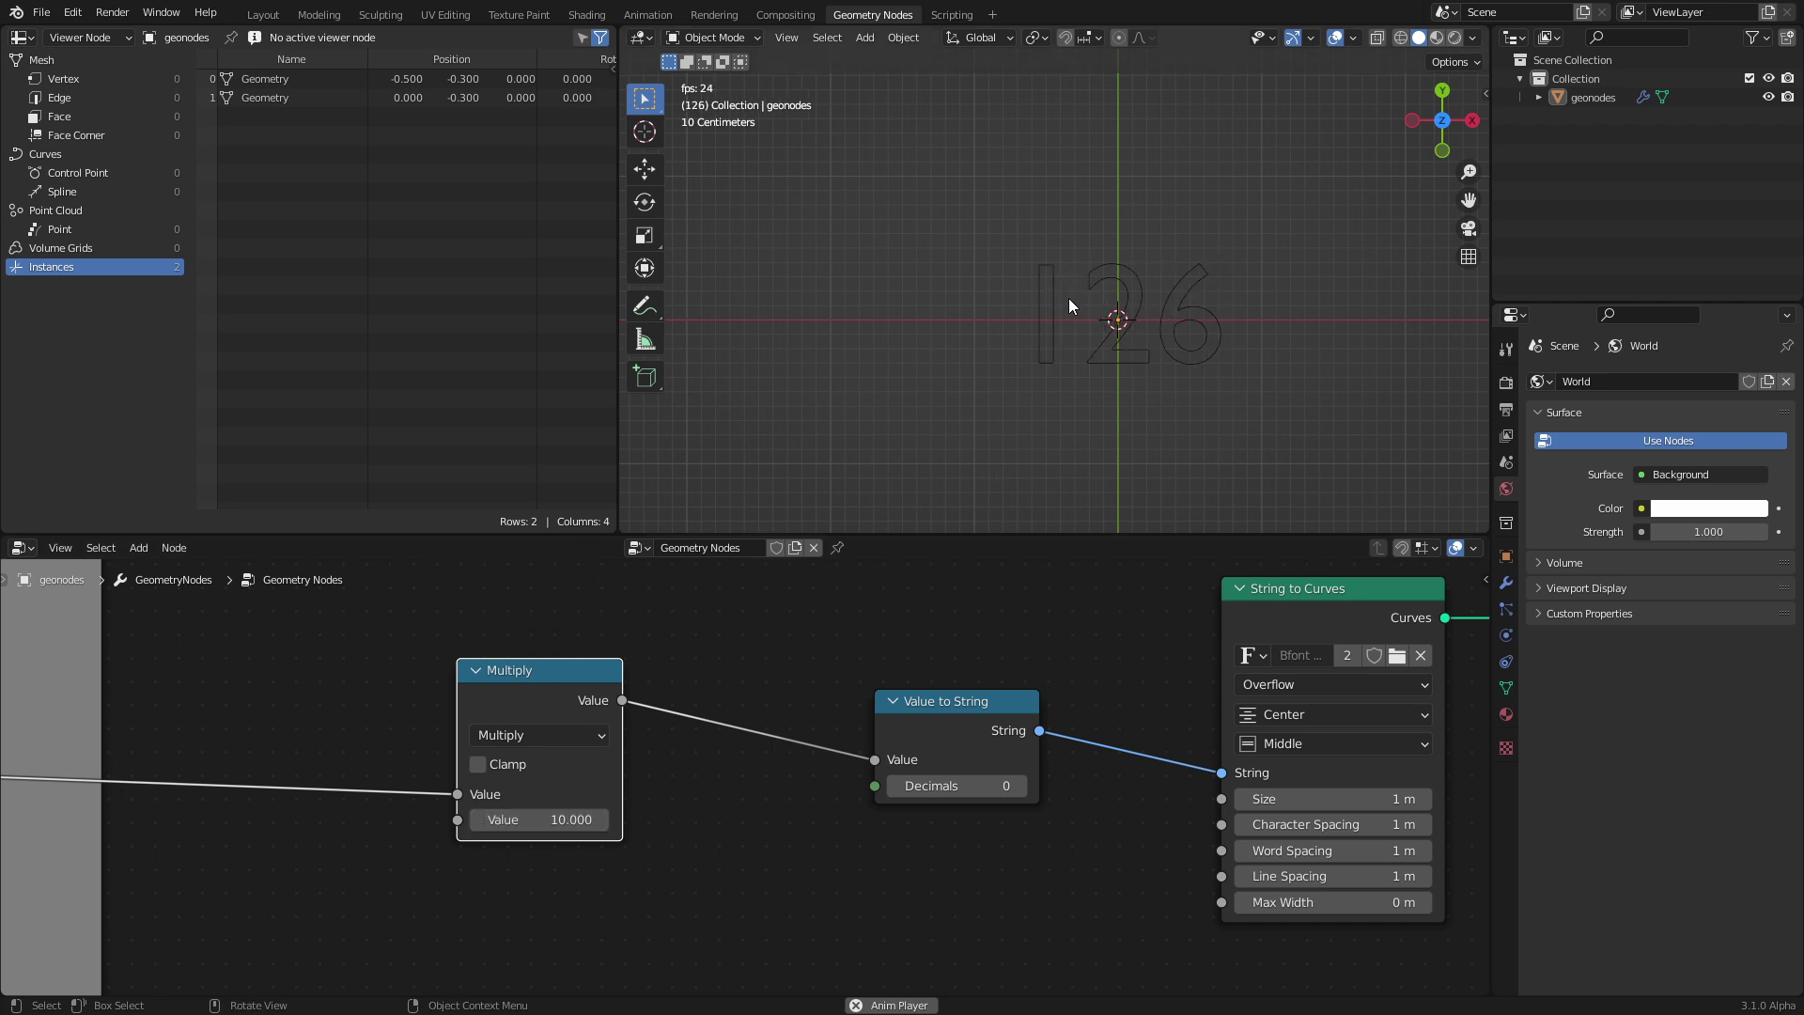
# - Try a factor of 1 in the Multiply node and restore it to 10
pyautogui.click(560, 827)
pyautogui.write('1')
pyautogui.press('Return')
pyautogui.click(567, 816)
pyautogui.write('10')
pyautogui.press('Return')
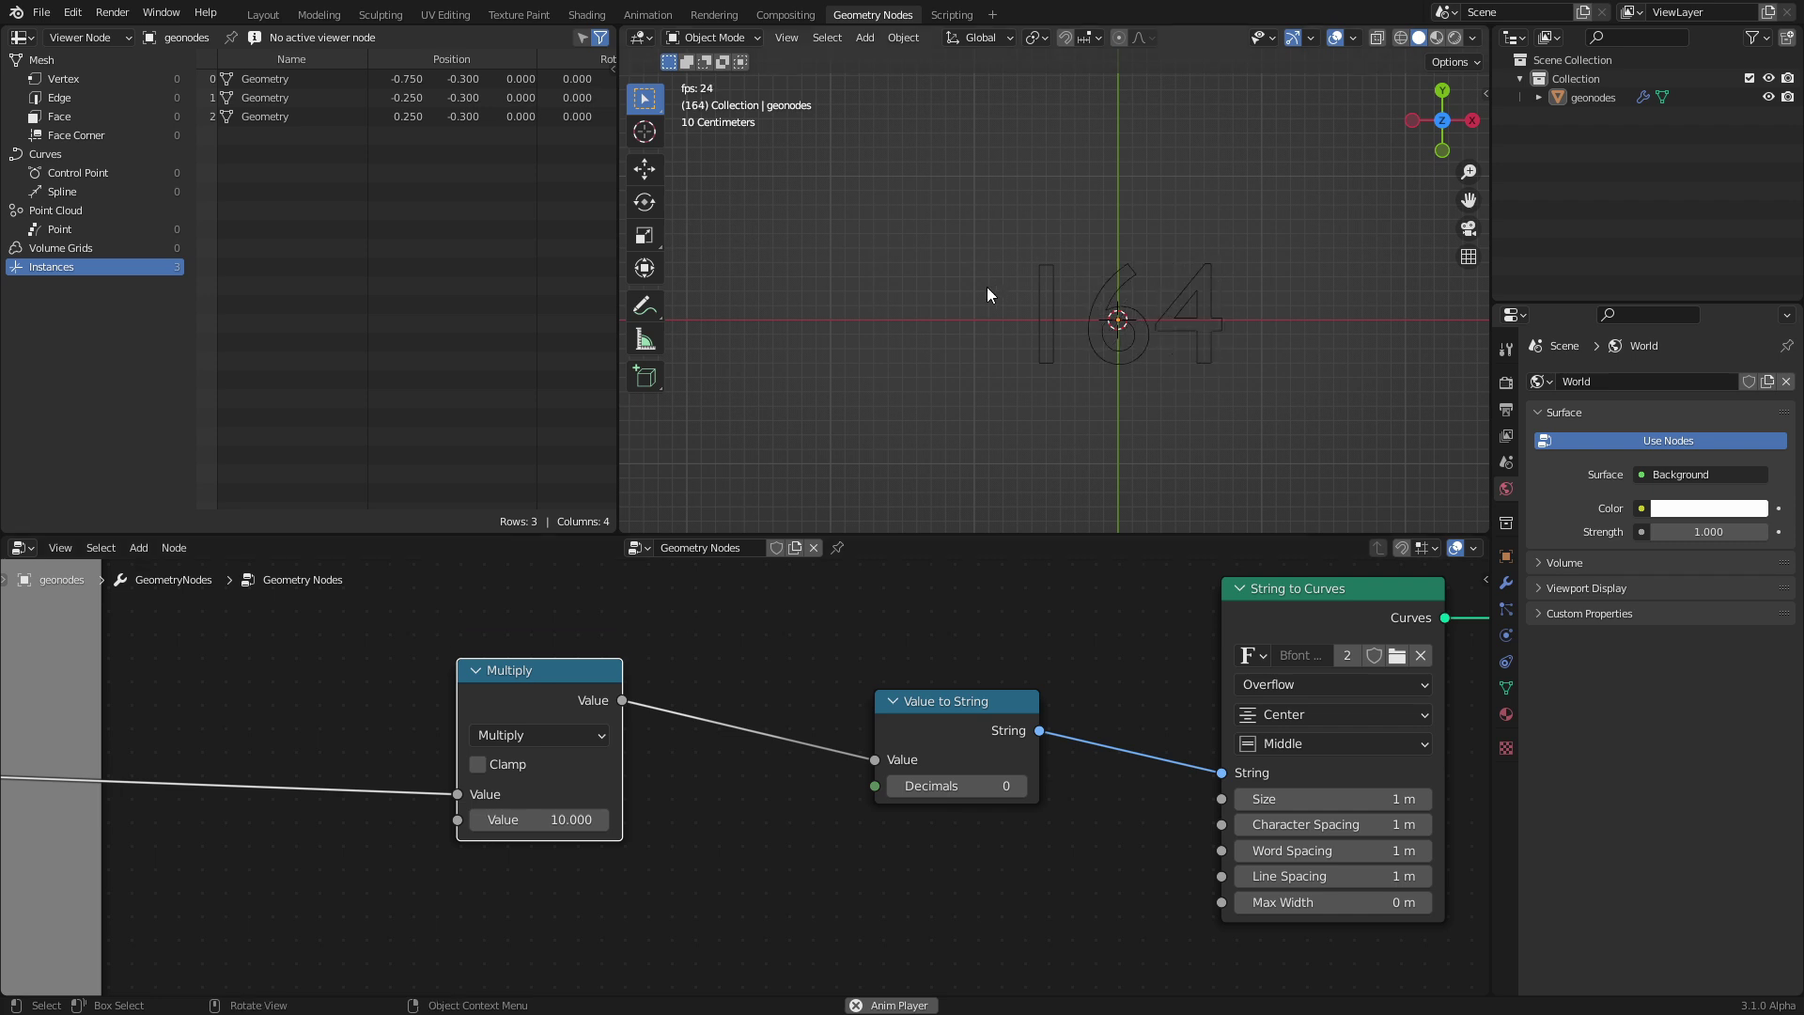
# - Play the animation from the start to check the number counting, and stop playback
pyautogui.press('Escape')
pyautogui.press('space')
pyautogui.press('space')
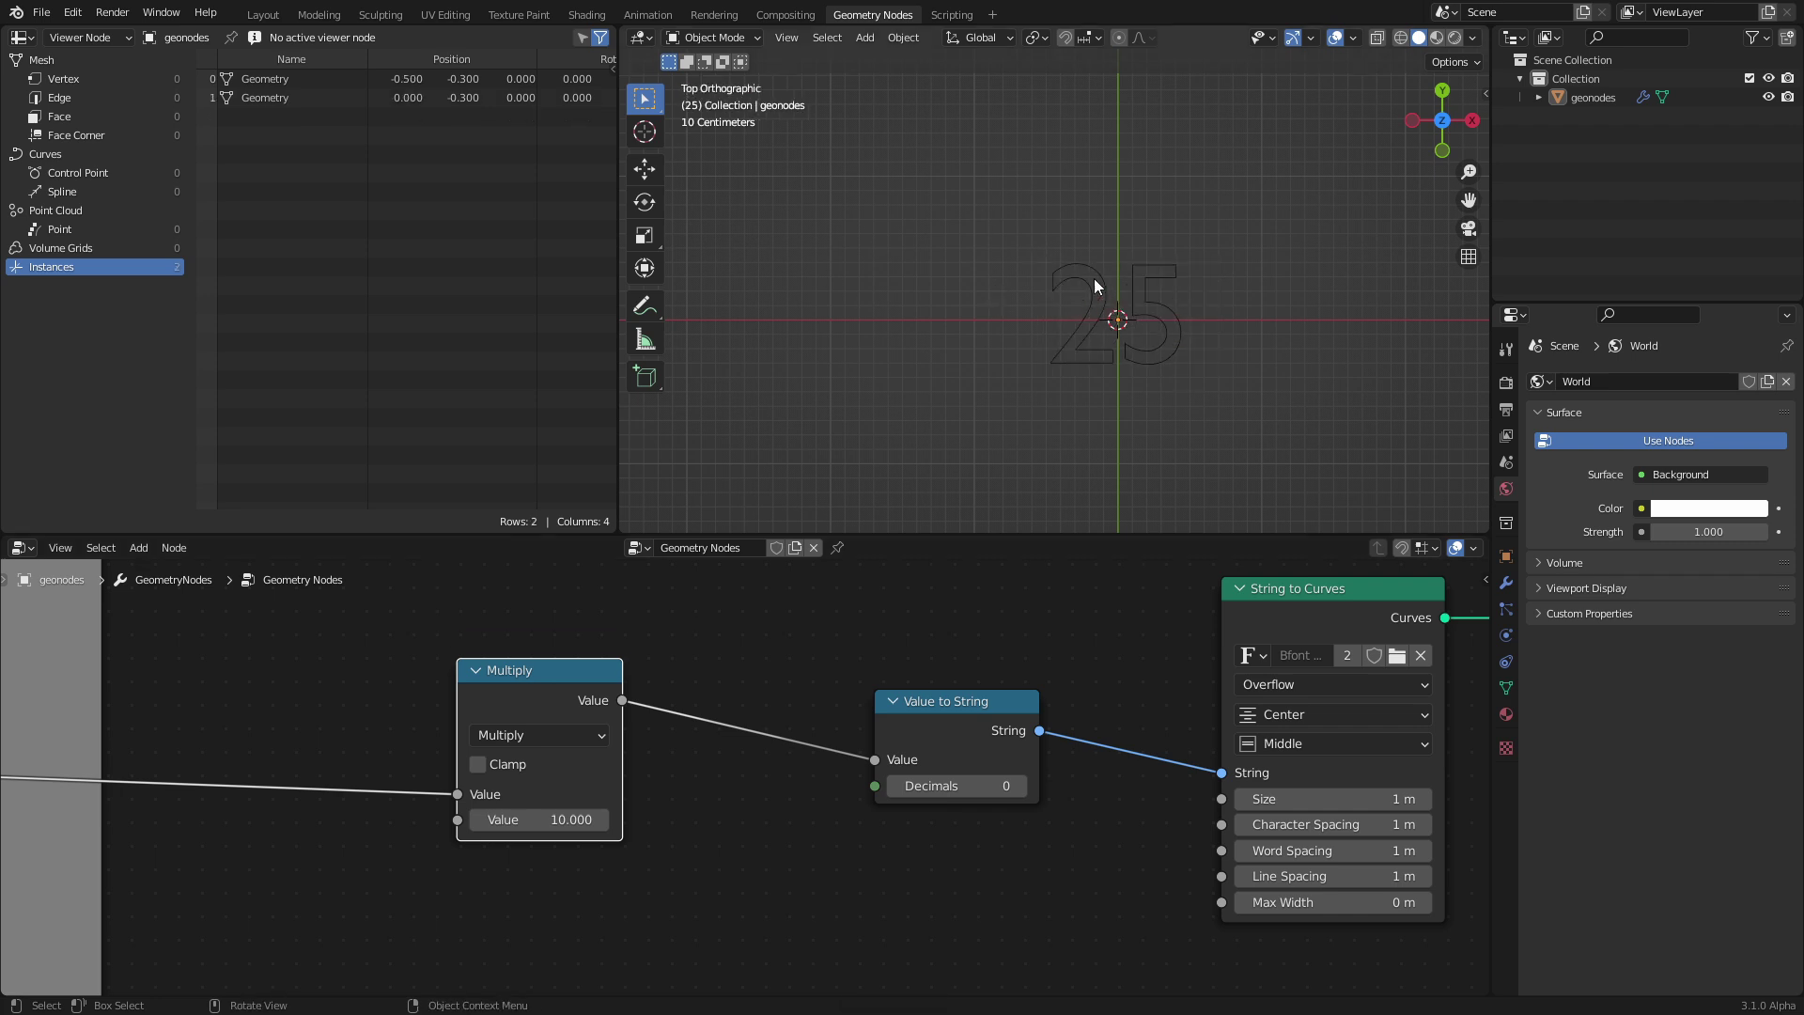
pyautogui.press('space')
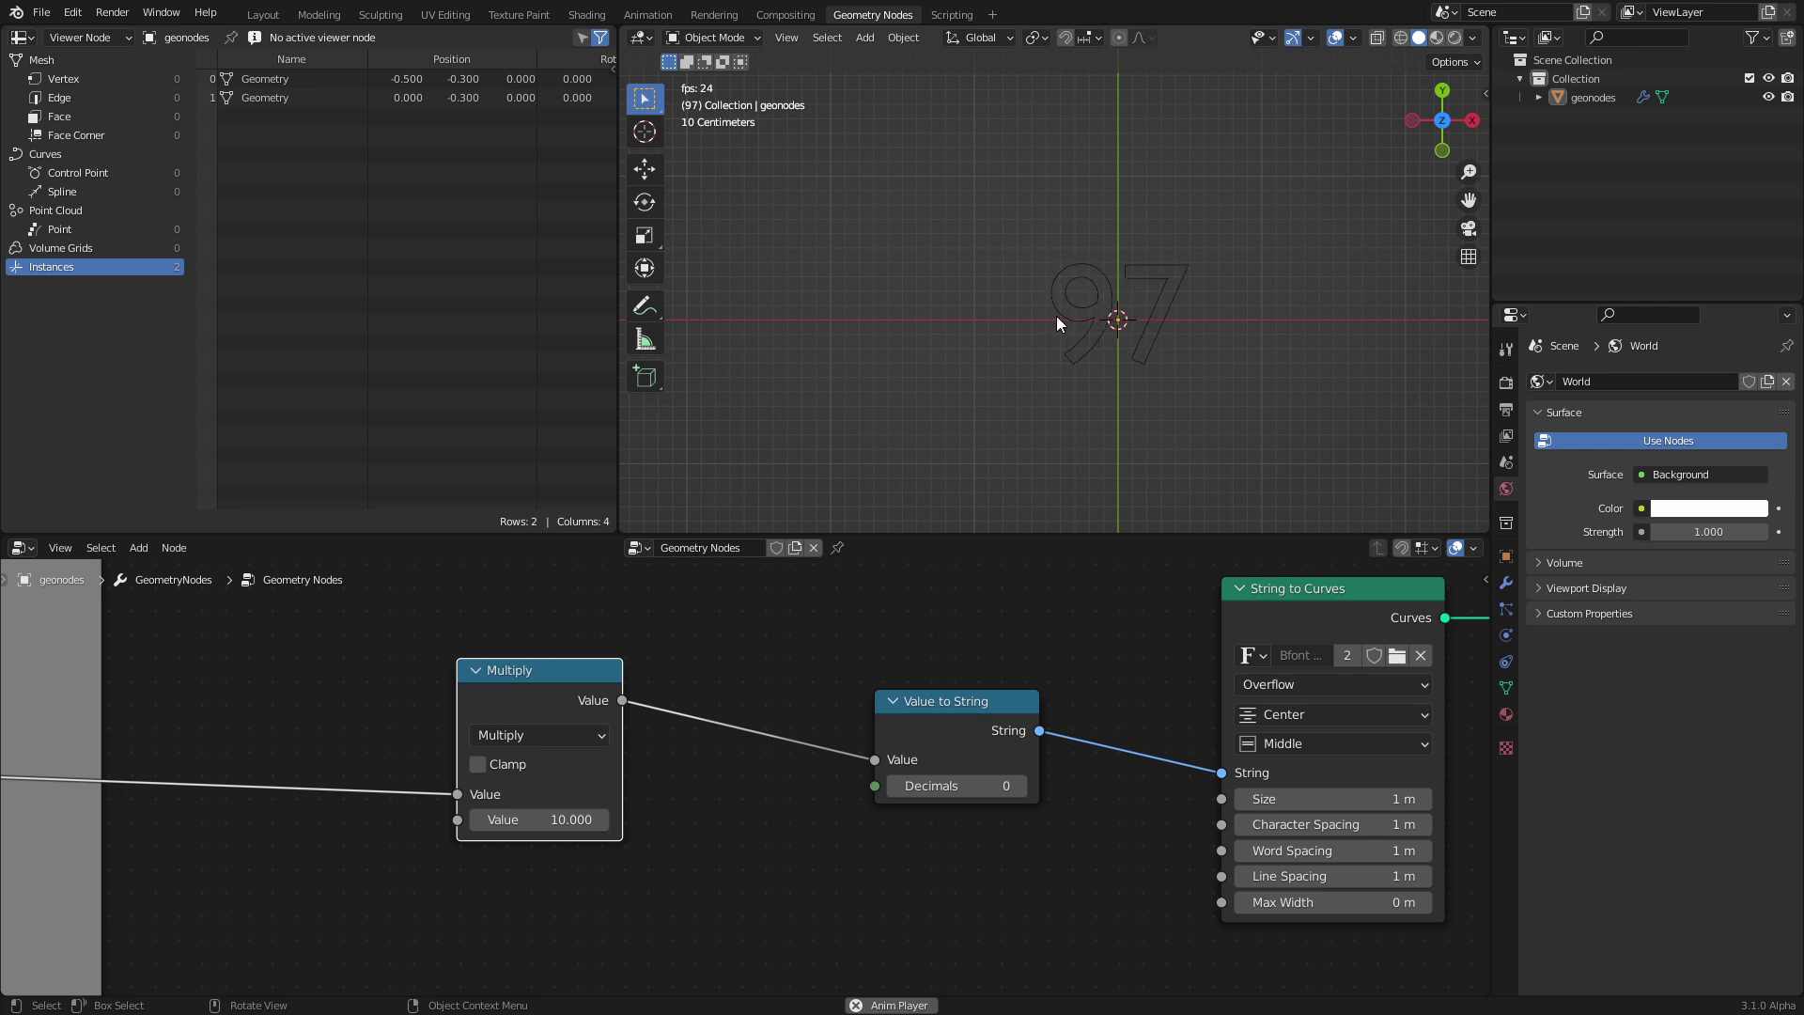
pyautogui.press('space')
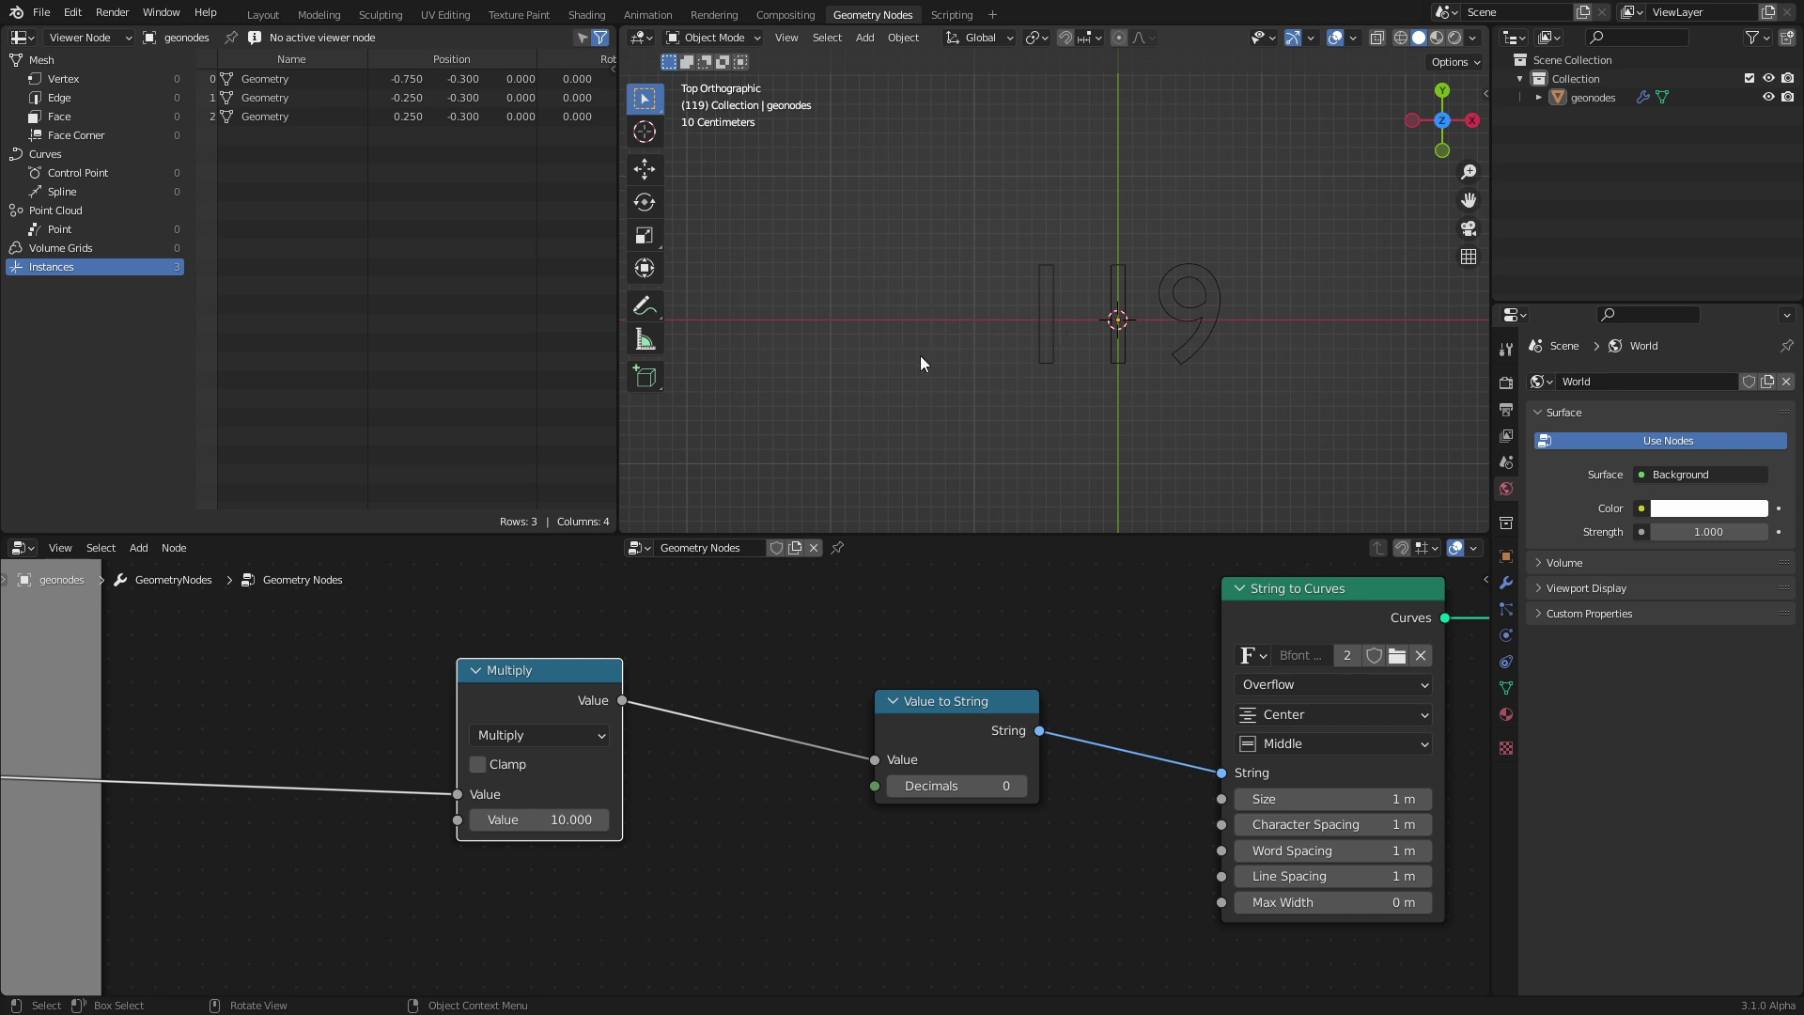
# - Add a String node containing 00000 below the Multiply node
pyautogui.moveTo(695, 791); pyautogui.dragTo(837, 673, button='middle')
pyautogui.hotkey('shift', 'a')
pyautogui.click(713, 629)
pyautogui.write('str')
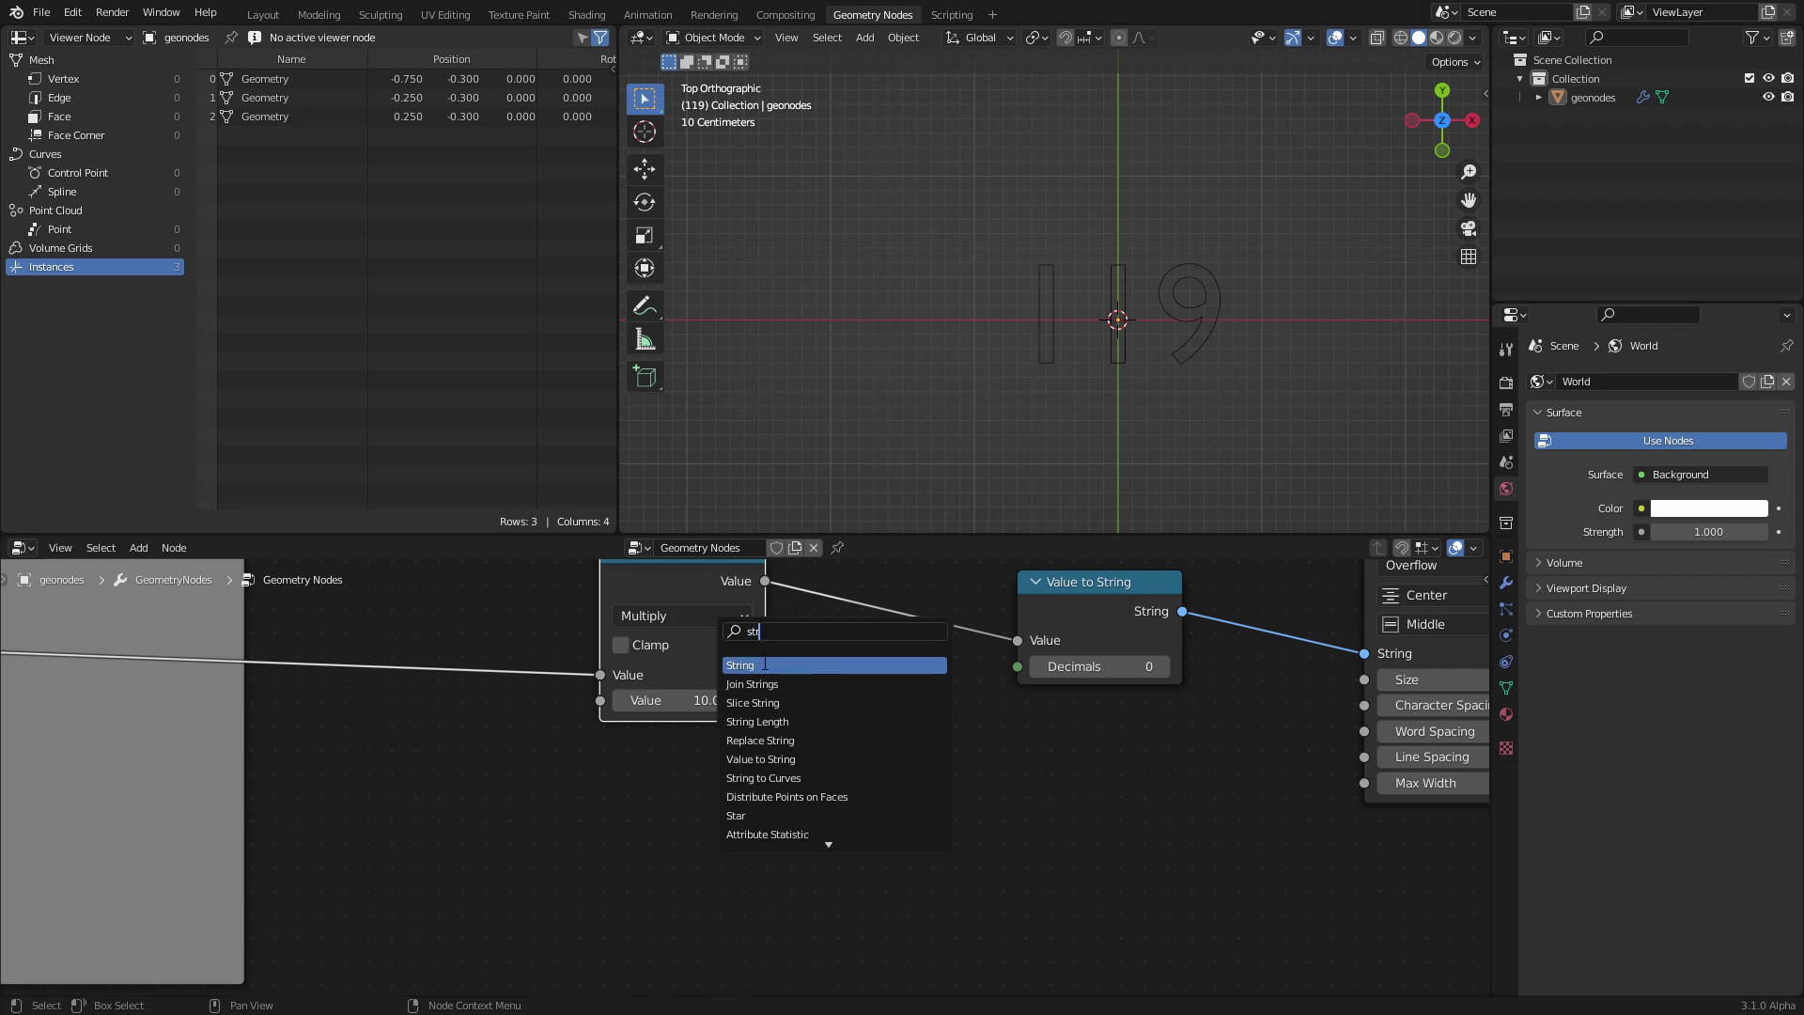
pyautogui.click(760, 660)
pyautogui.click(623, 790)
pyautogui.click(662, 837)
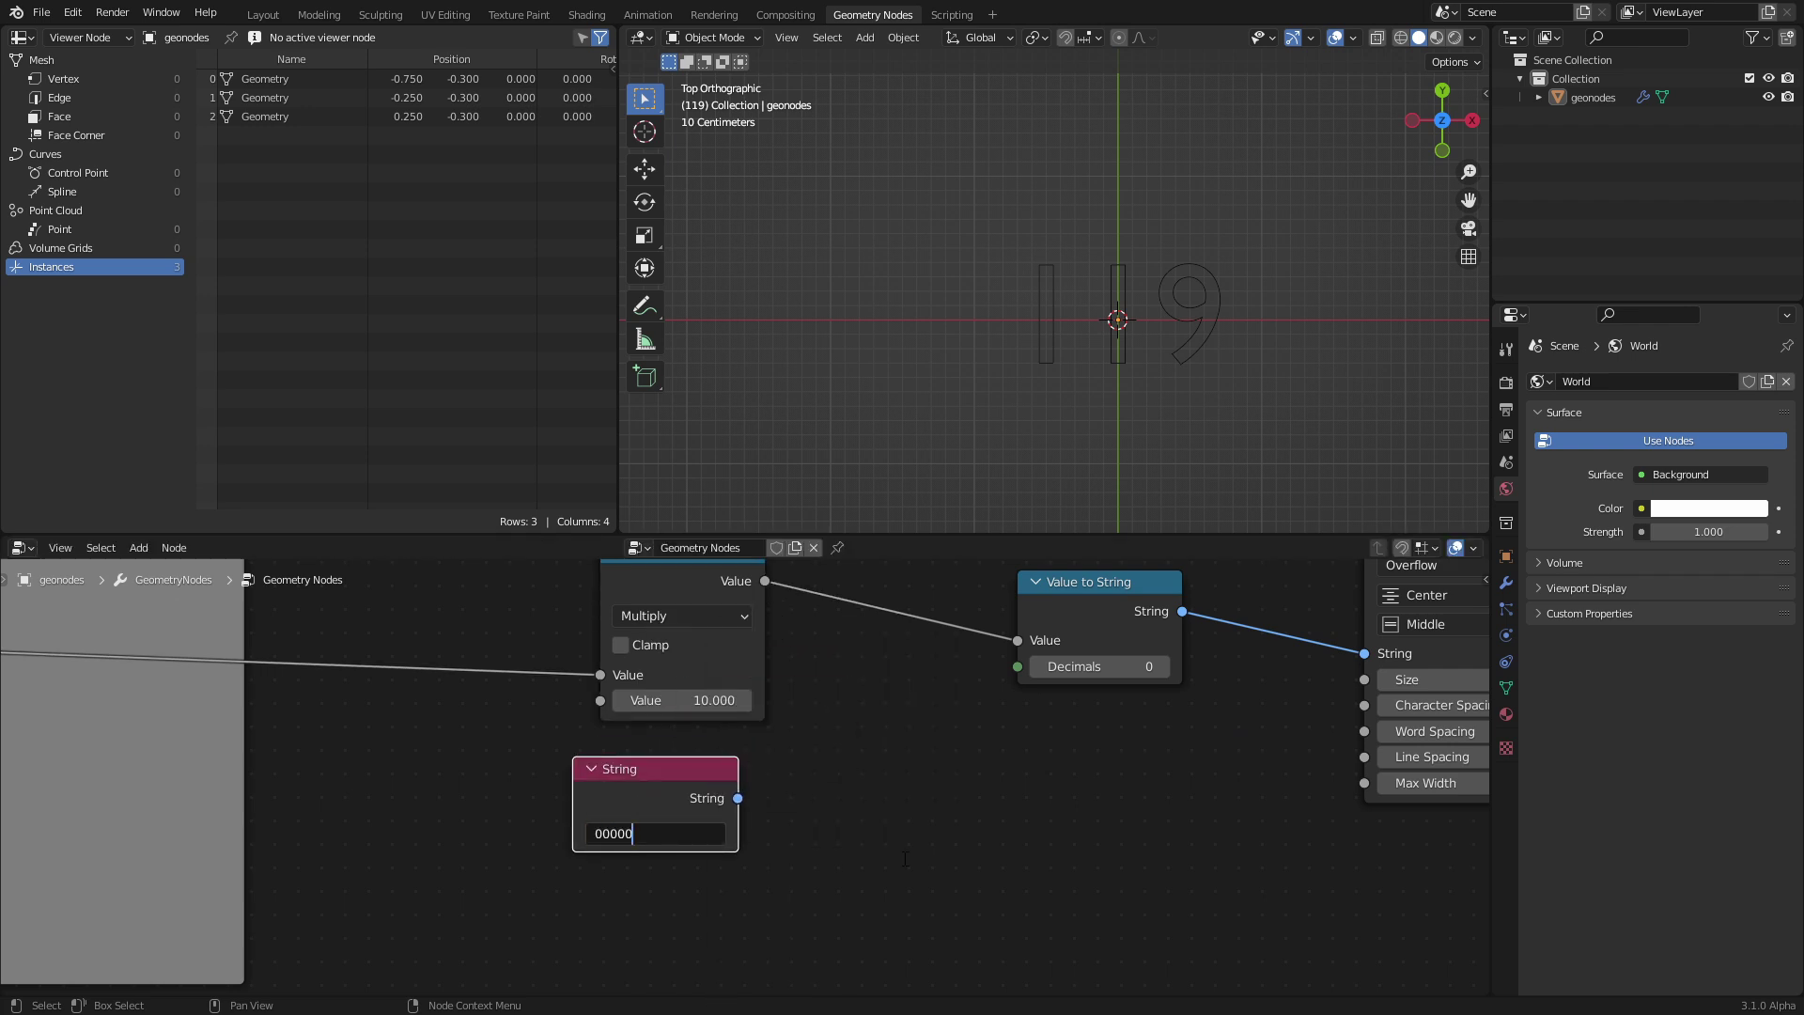
pyautogui.click(639, 834)
pyautogui.moveTo(642, 789); pyautogui.dragTo(635, 828)
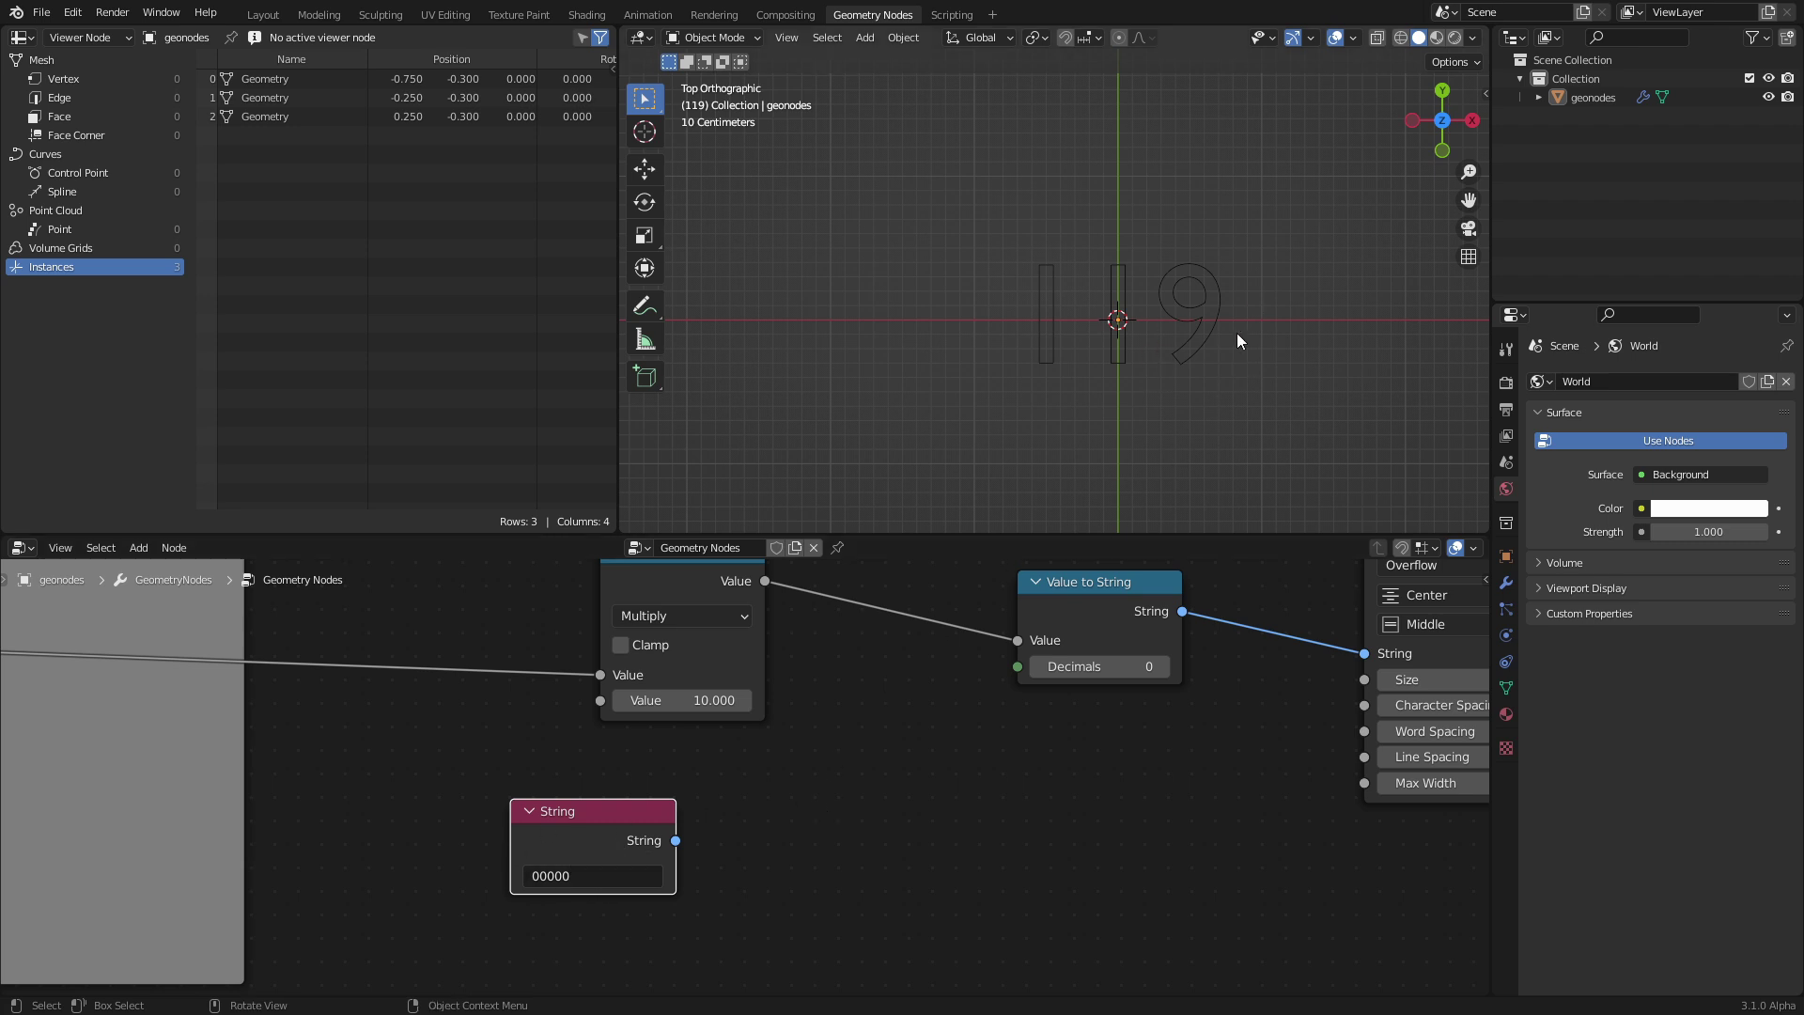
# - Add a String Length node in the space between the Multiply and String to Curves nodes
pyautogui.moveTo(753, 782); pyautogui.dragTo(683, 757, button='middle')
pyautogui.hotkey('shift', 'a')
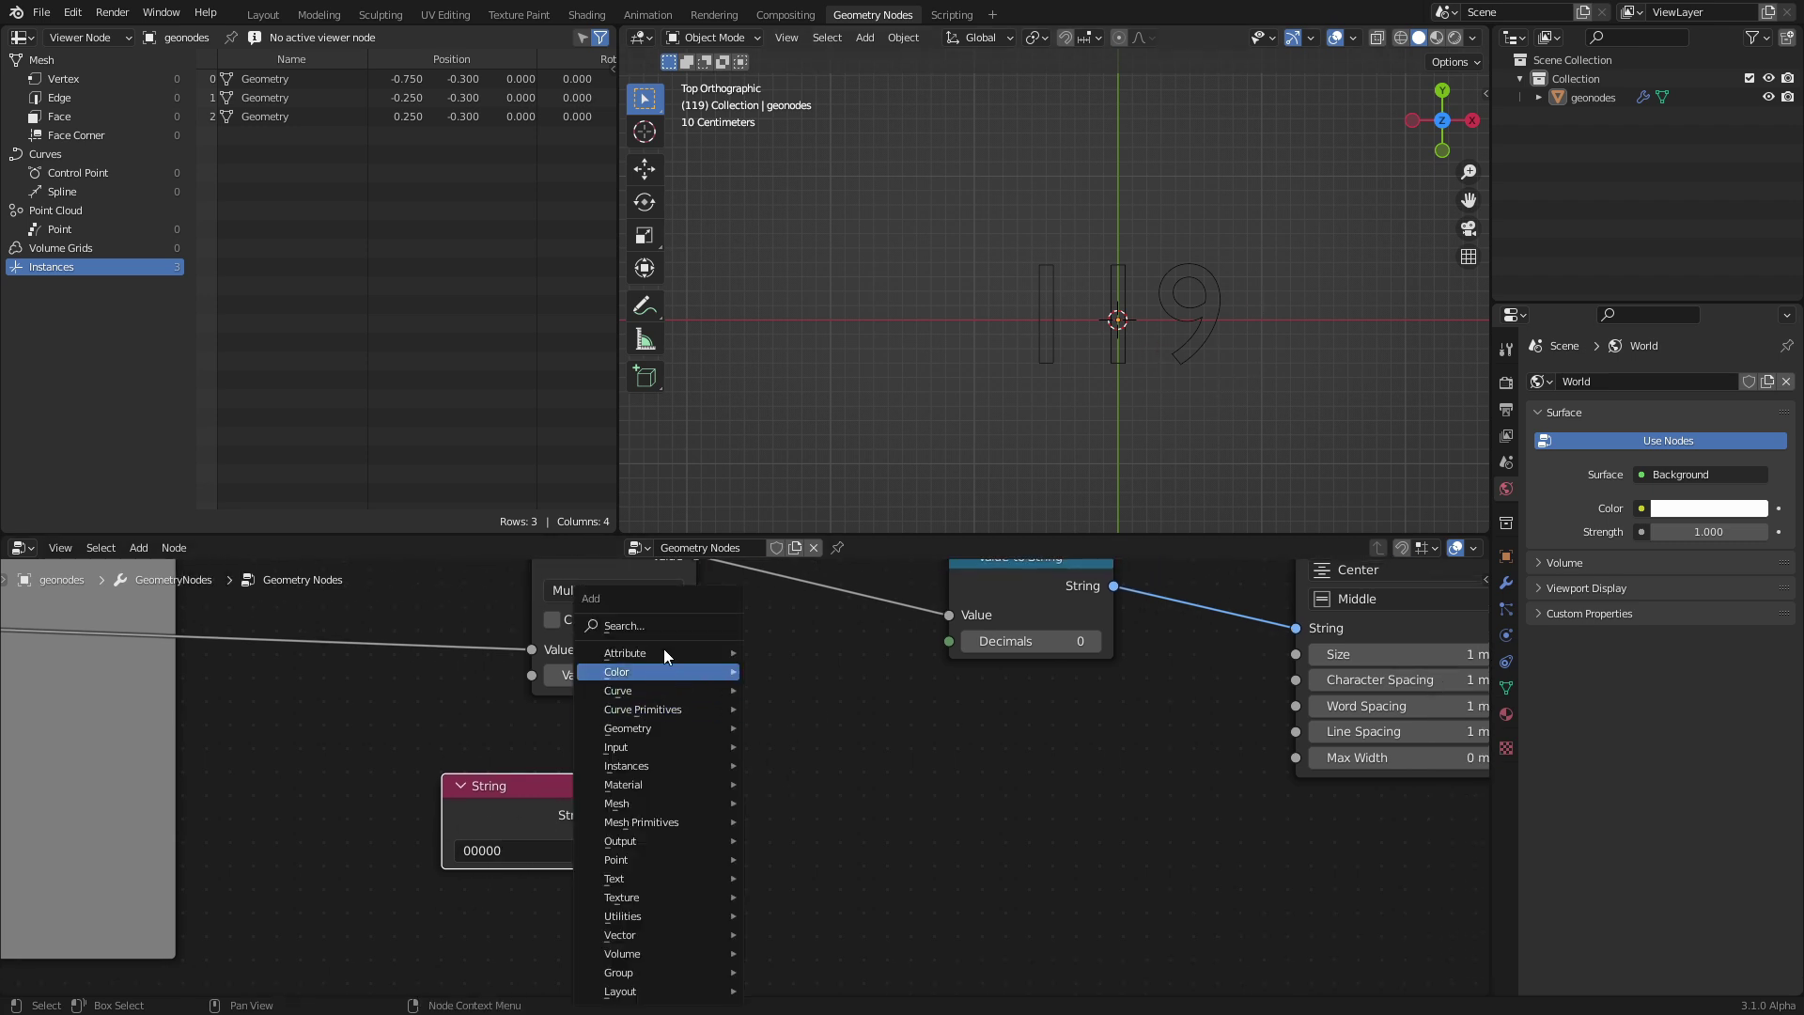
pyautogui.click(636, 621)
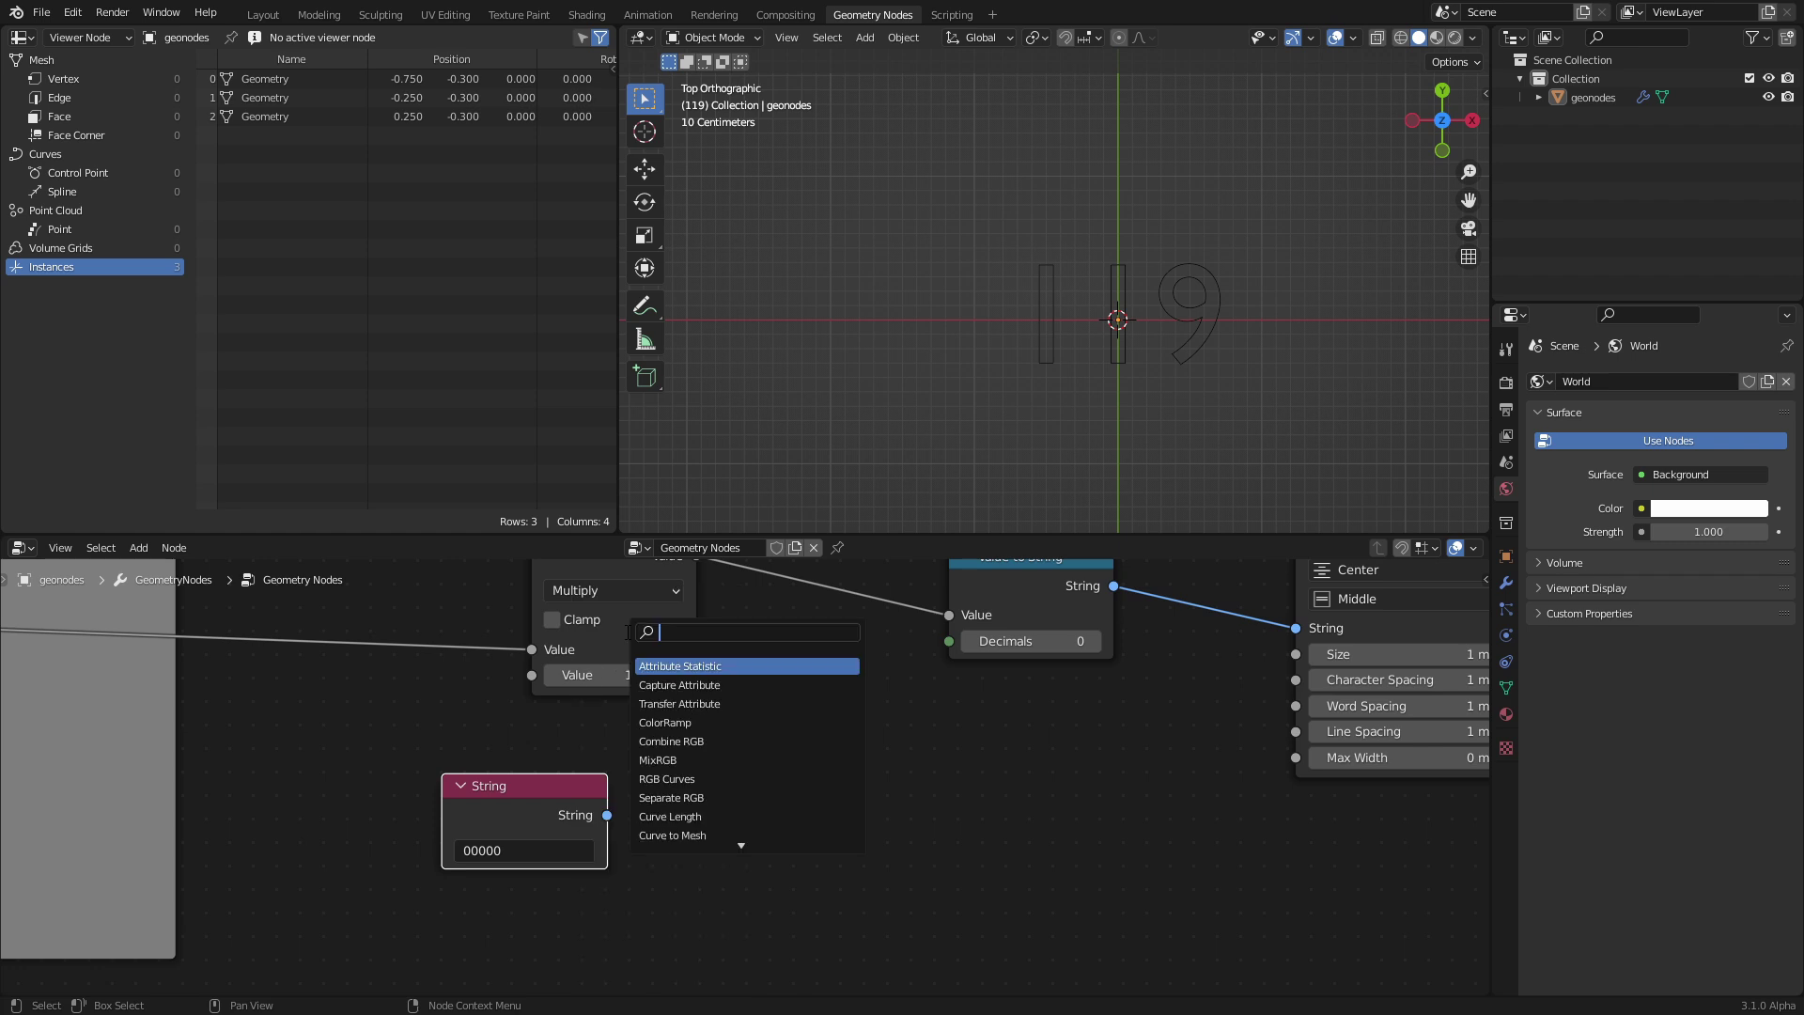
pyautogui.write('string len')
pyautogui.press('Return')
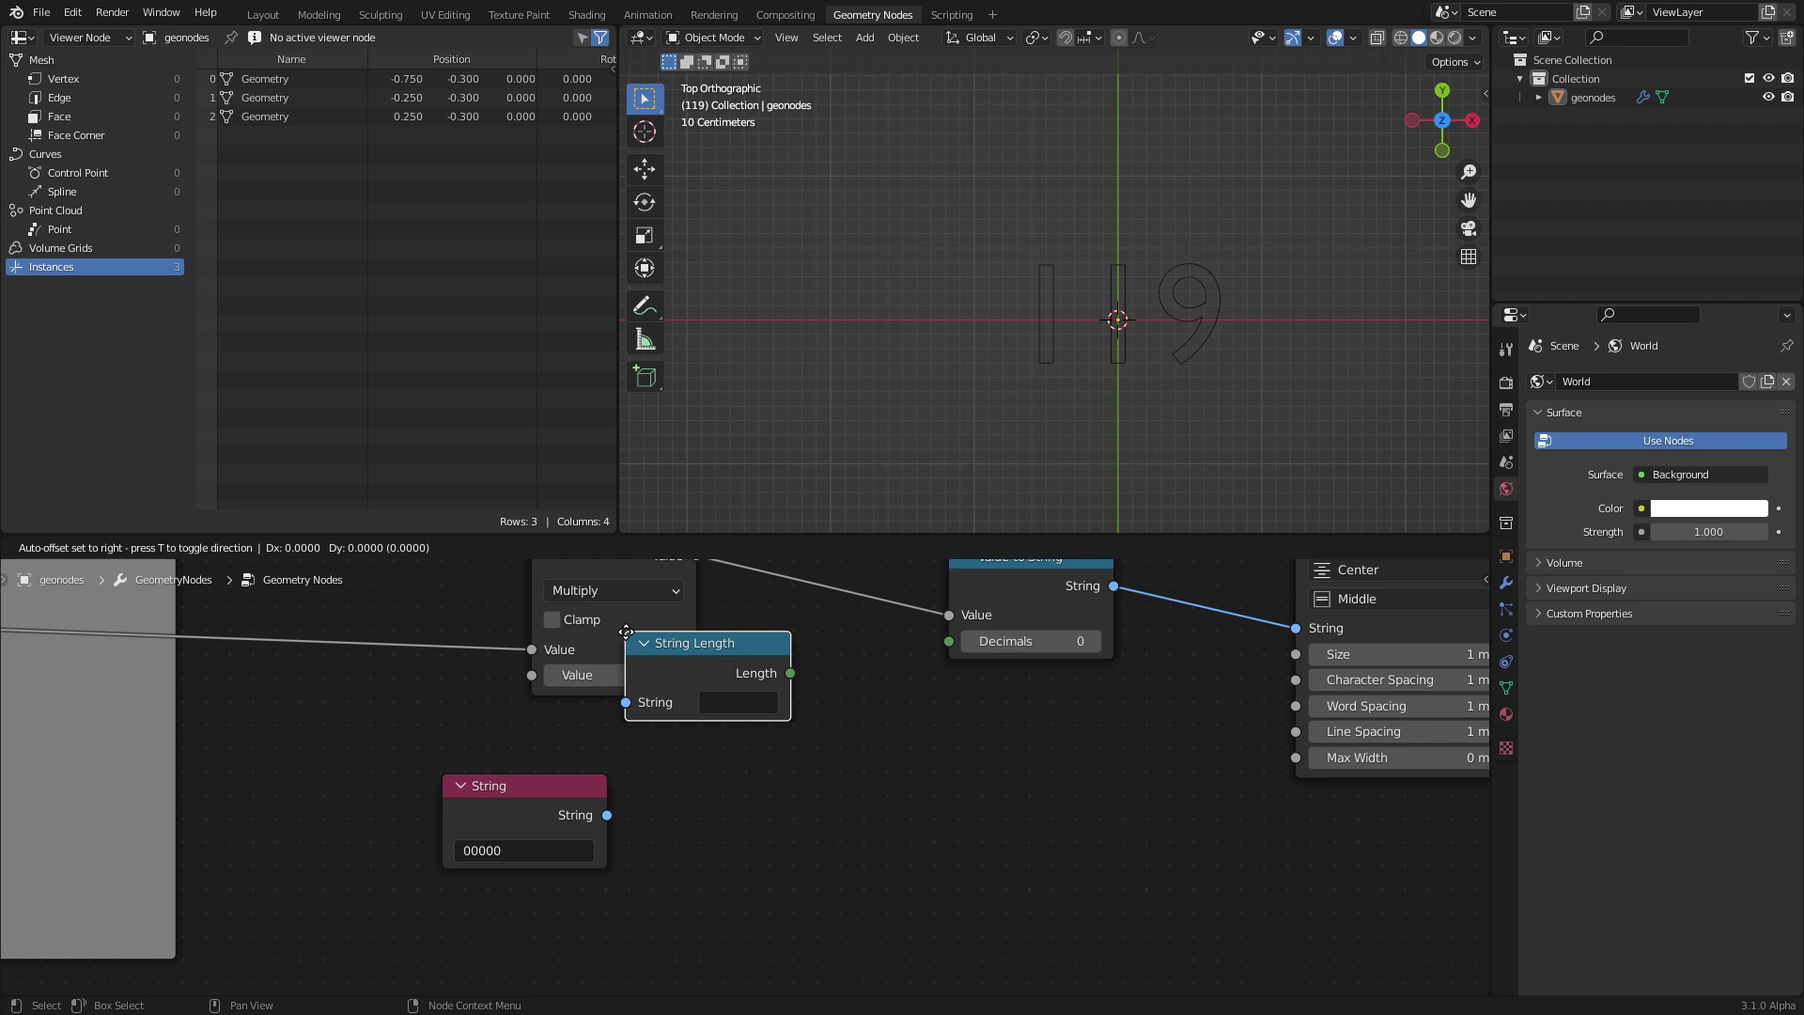
pyautogui.click(758, 682)
pyautogui.moveTo(850, 651); pyautogui.dragTo(830, 742, button='middle')
# - Move the Value to String node next to the Multiply node and connect its output to the String Length node
pyautogui.moveTo(1027, 583); pyautogui.dragTo(802, 650)
pyautogui.moveTo(802, 650); pyautogui.dragTo(634, 644, button='middle')
pyautogui.moveTo(689, 791); pyautogui.dragTo(863, 748)
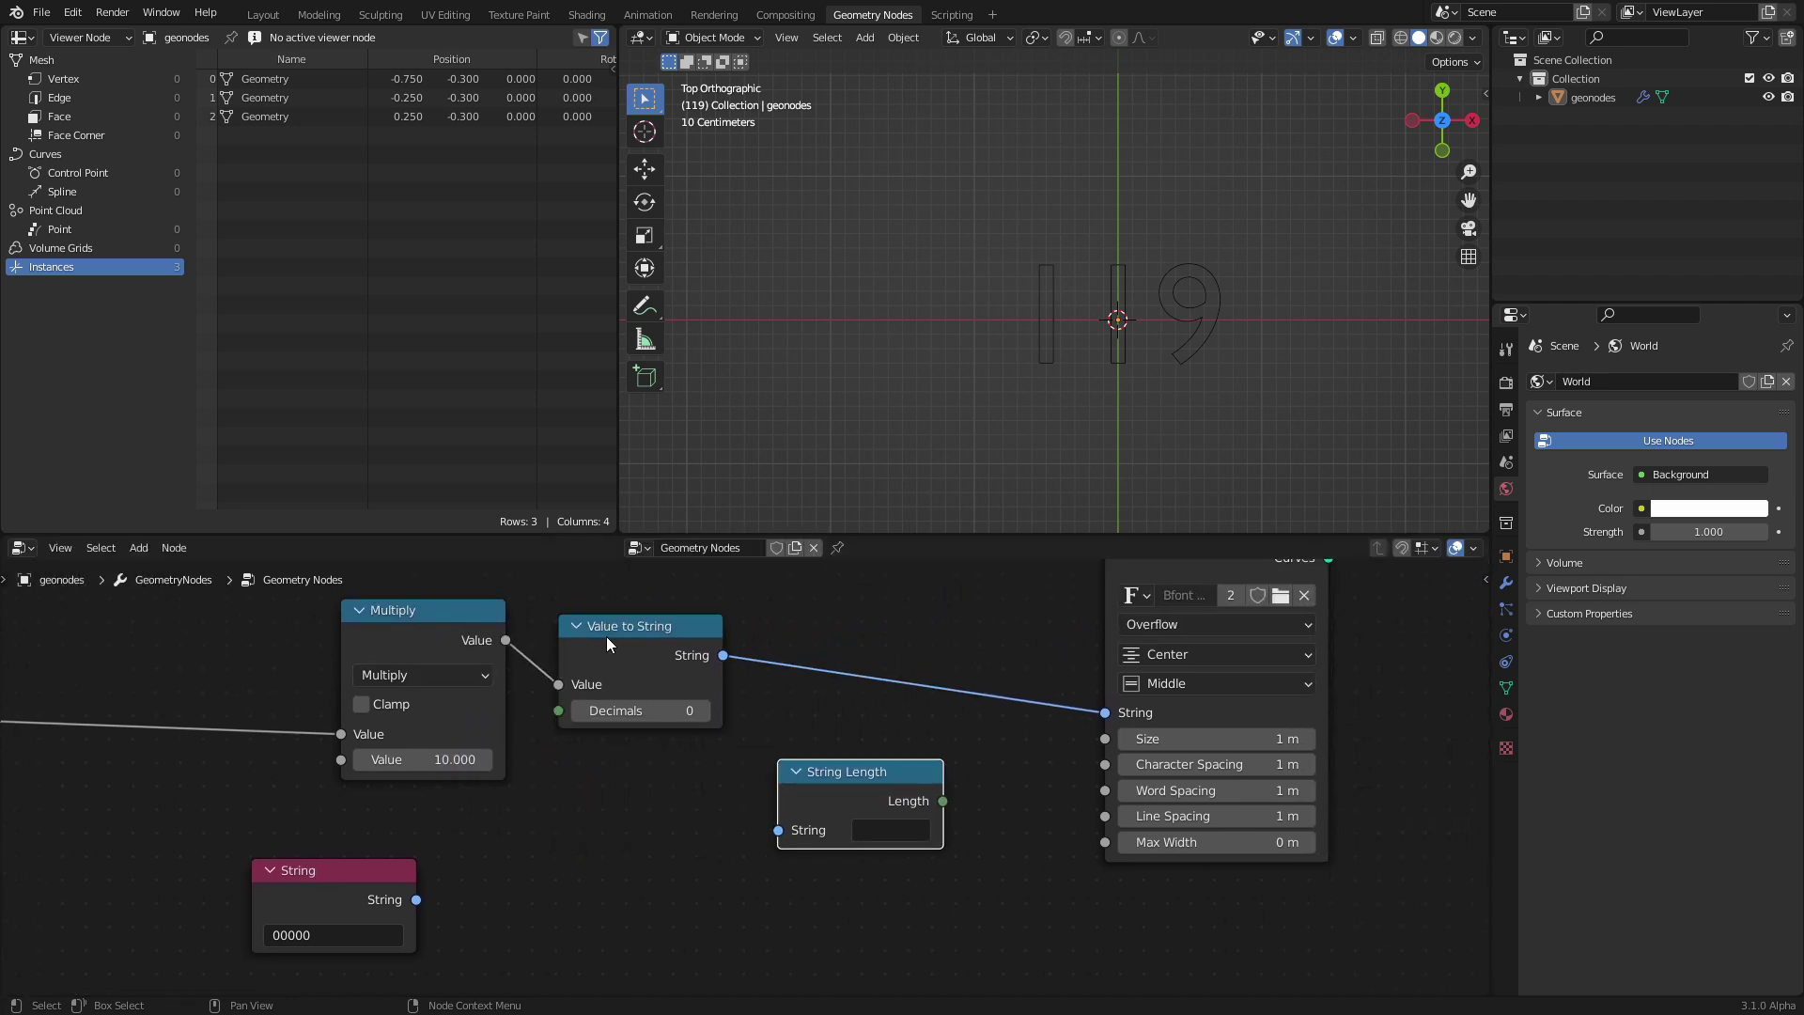
pyautogui.moveTo(722, 655); pyautogui.dragTo(811, 750)
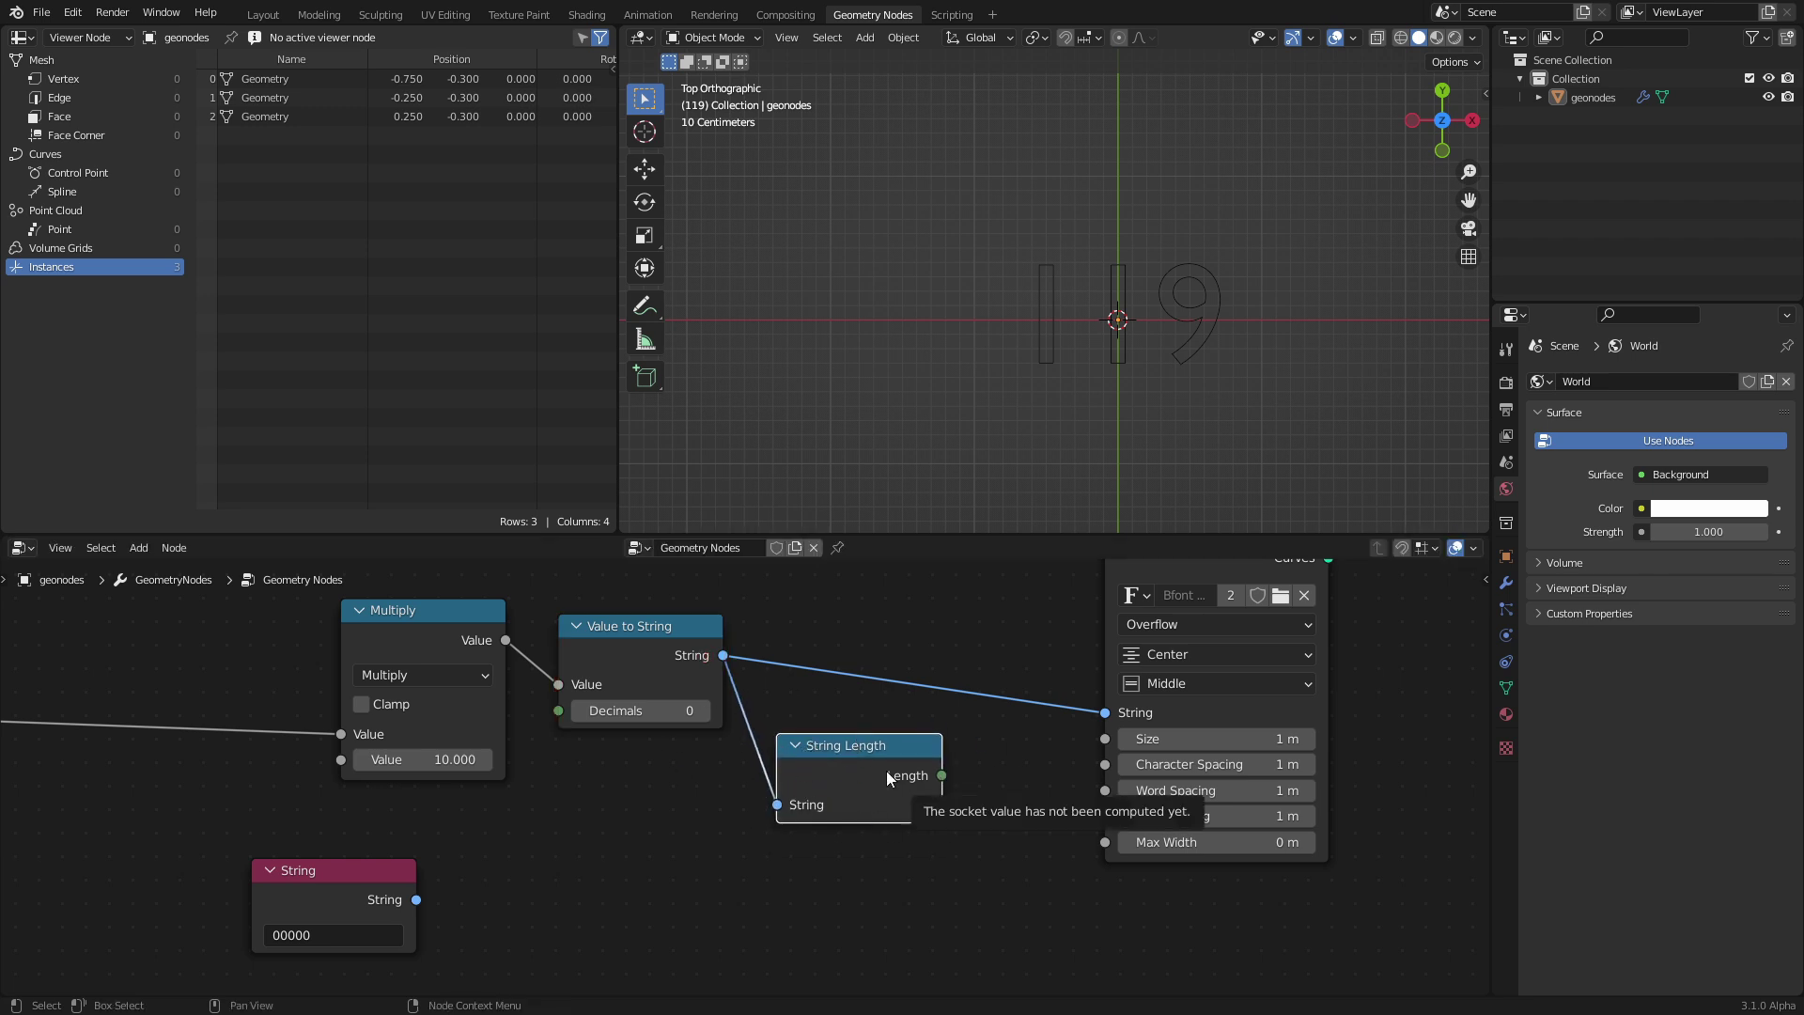
# - Add a Slice String node beside the String node that holds the zeros
pyautogui.moveTo(607, 797); pyautogui.dragTo(697, 709, button='middle')
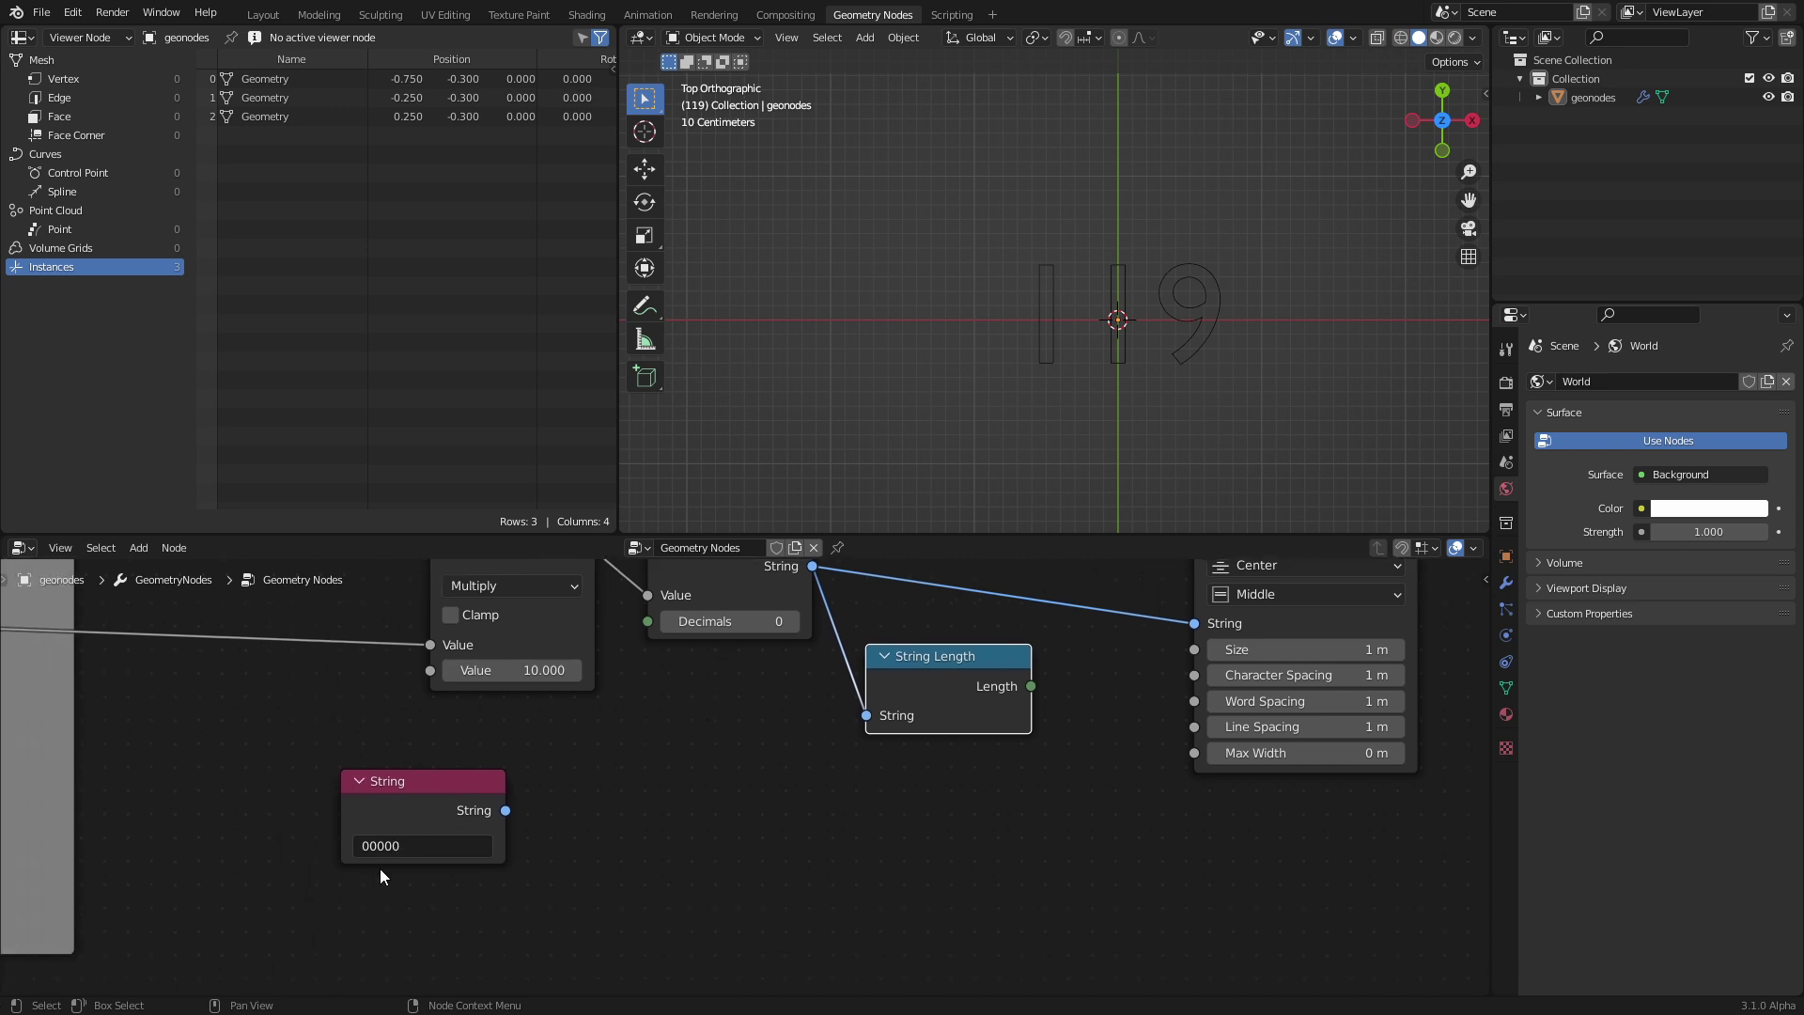
pyautogui.hotkey('shift', 'a')
pyautogui.click(578, 626)
pyautogui.write('string')
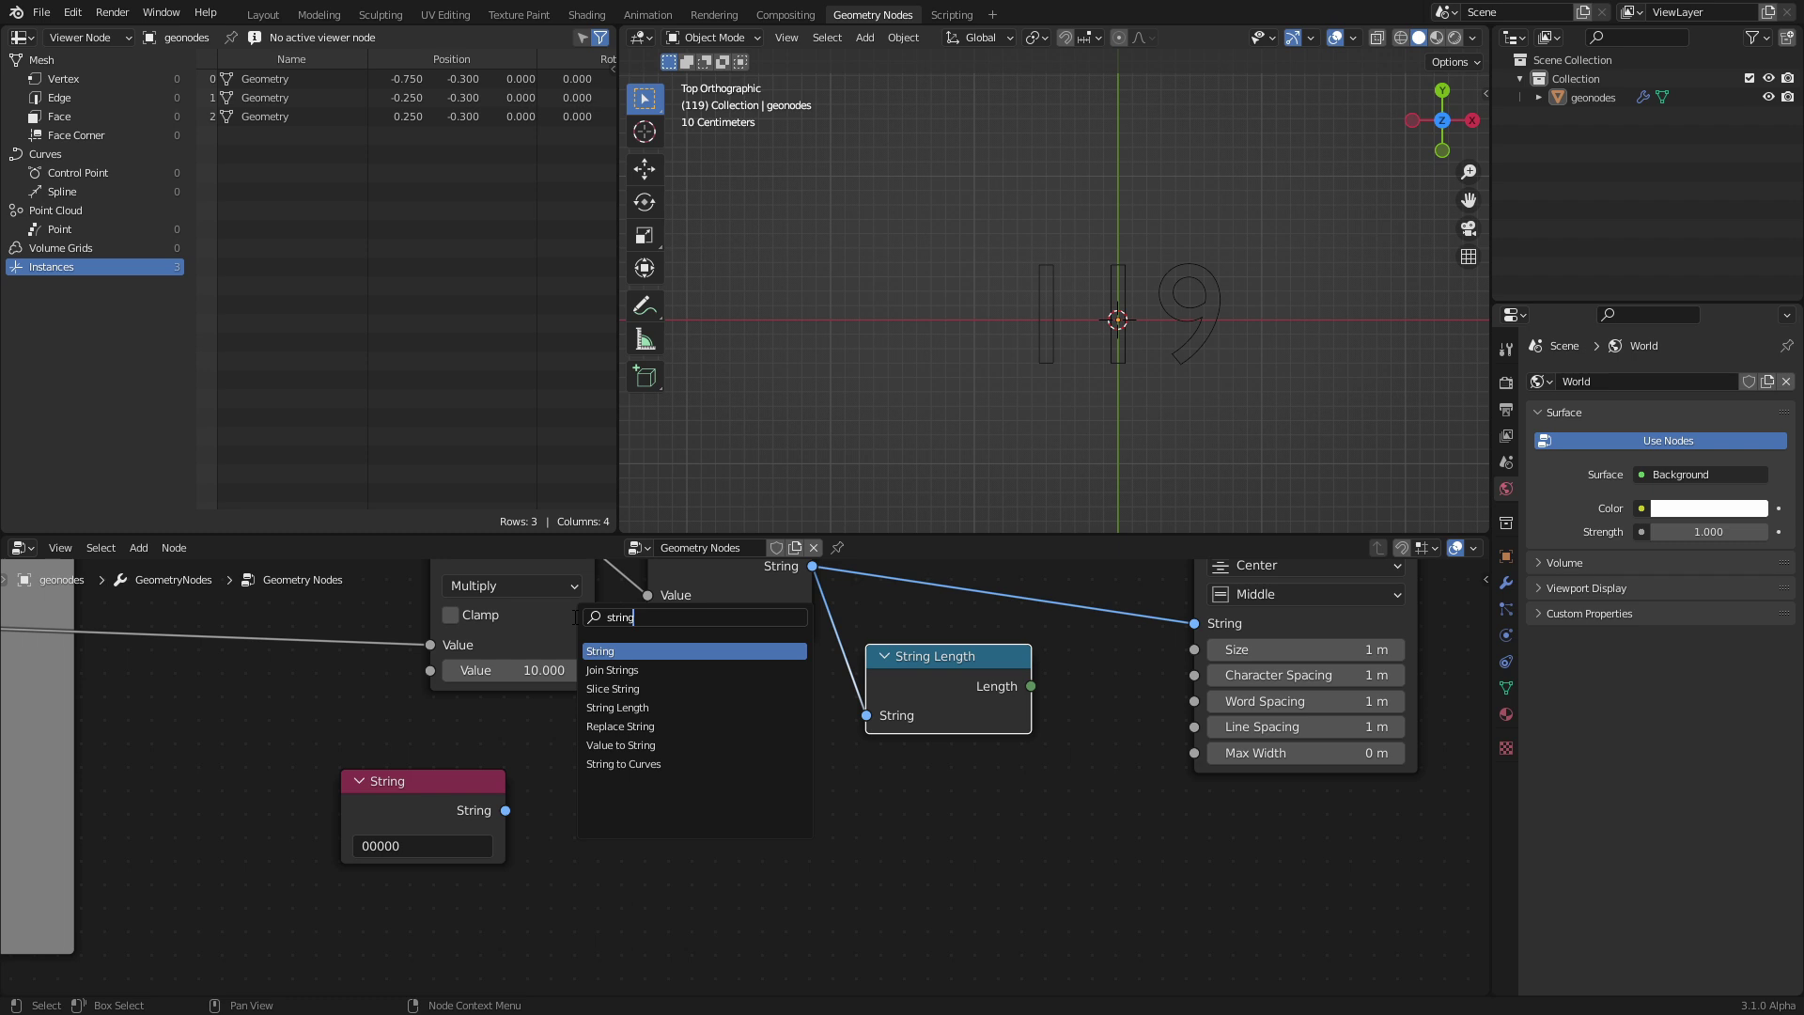
pyautogui.click(613, 689)
pyautogui.click(660, 844)
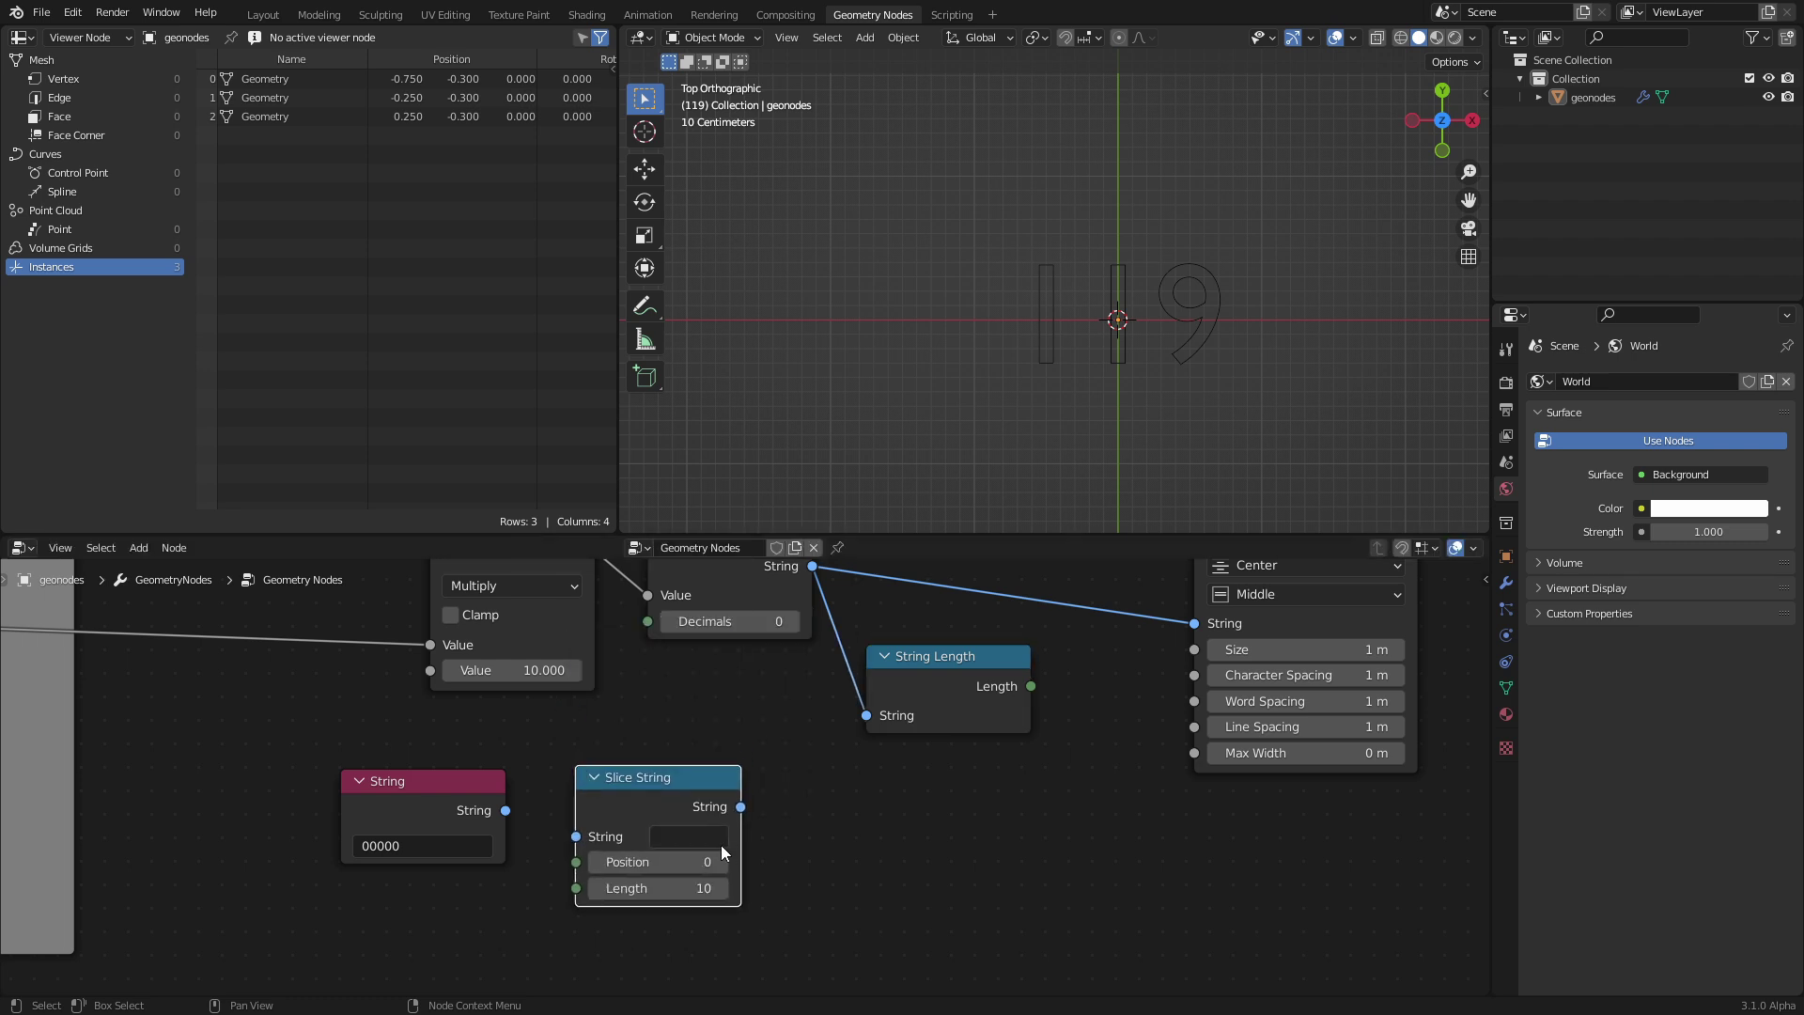
pyautogui.moveTo(660, 838); pyautogui.dragTo(687, 807, button='middle')
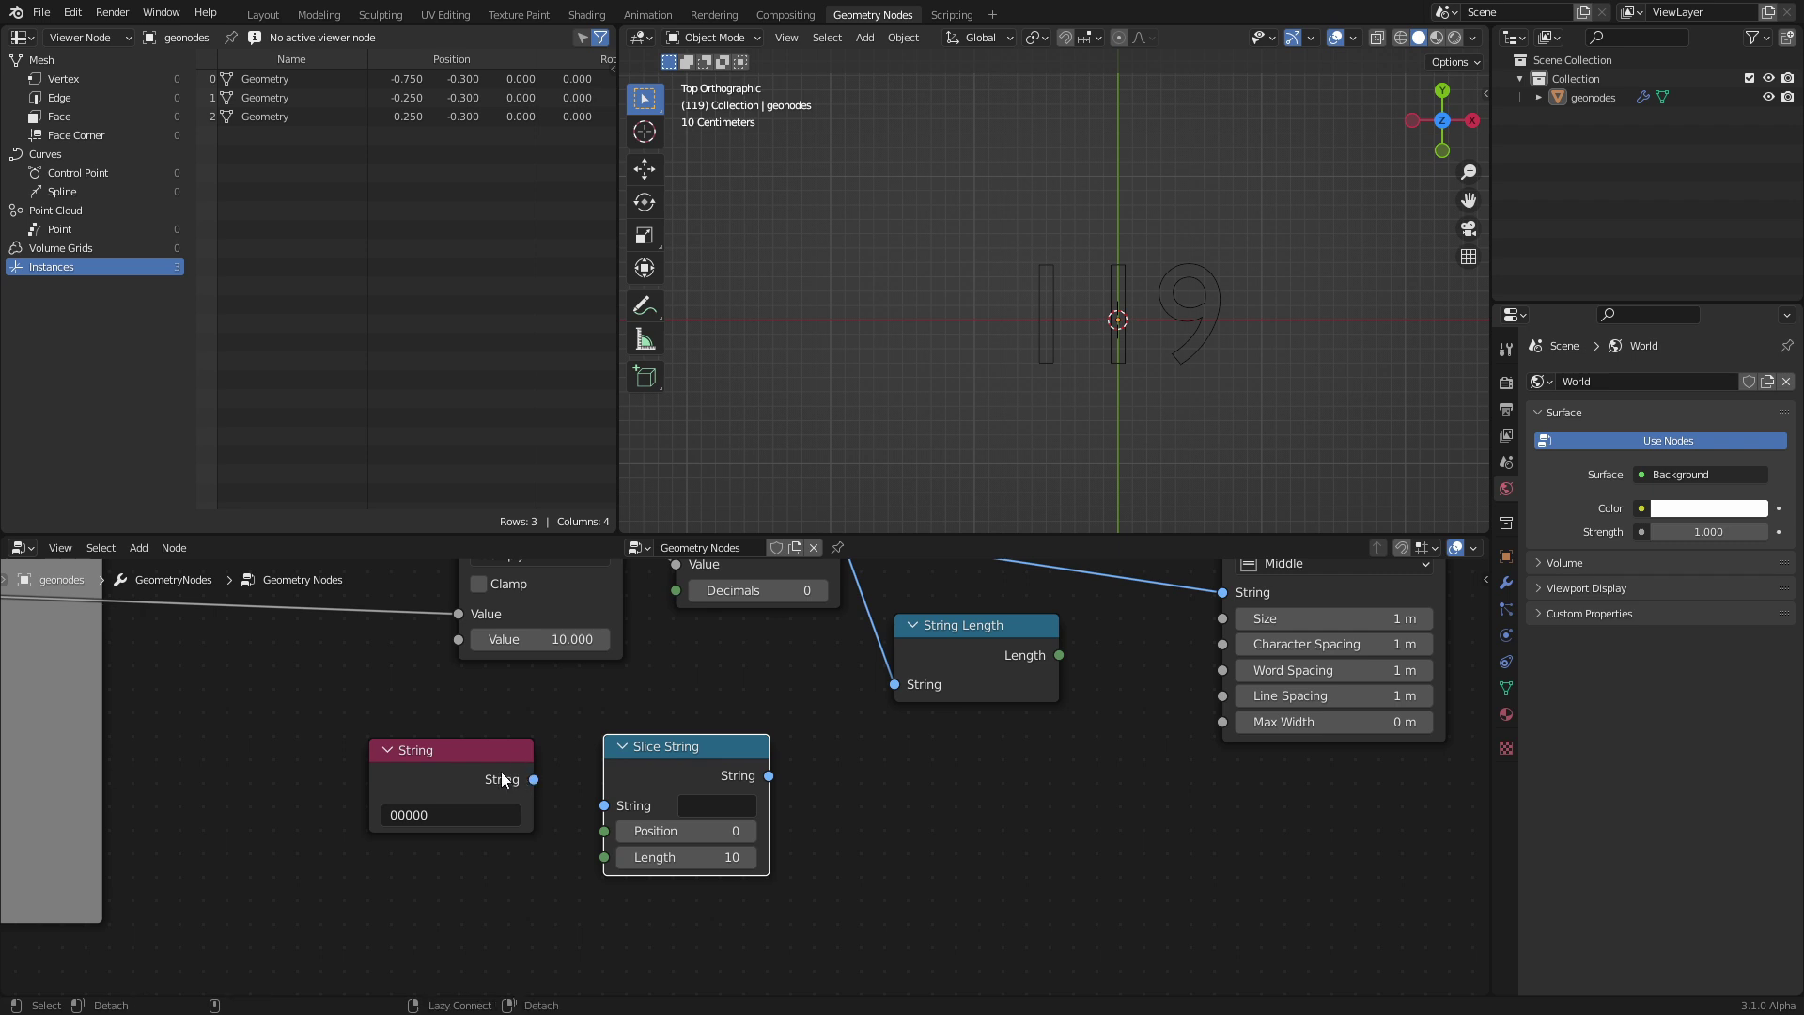
# - Connect the zeros String node to Slice String and the Slice String output to the String to Curves string input
pyautogui.keyDown('alt'); pyautogui.moveTo(507, 770); pyautogui.dragTo(612, 786, button='right'); pyautogui.keyUp('alt')
pyautogui.moveTo(633, 771); pyautogui.dragTo(696, 773)
pyautogui.moveTo(811, 789); pyautogui.dragTo(524, 838, button='middle')
pyautogui.moveTo(542, 827); pyautogui.dragTo(934, 641)
pyautogui.moveTo(600, 893); pyautogui.dragTo(779, 837, button='middle')
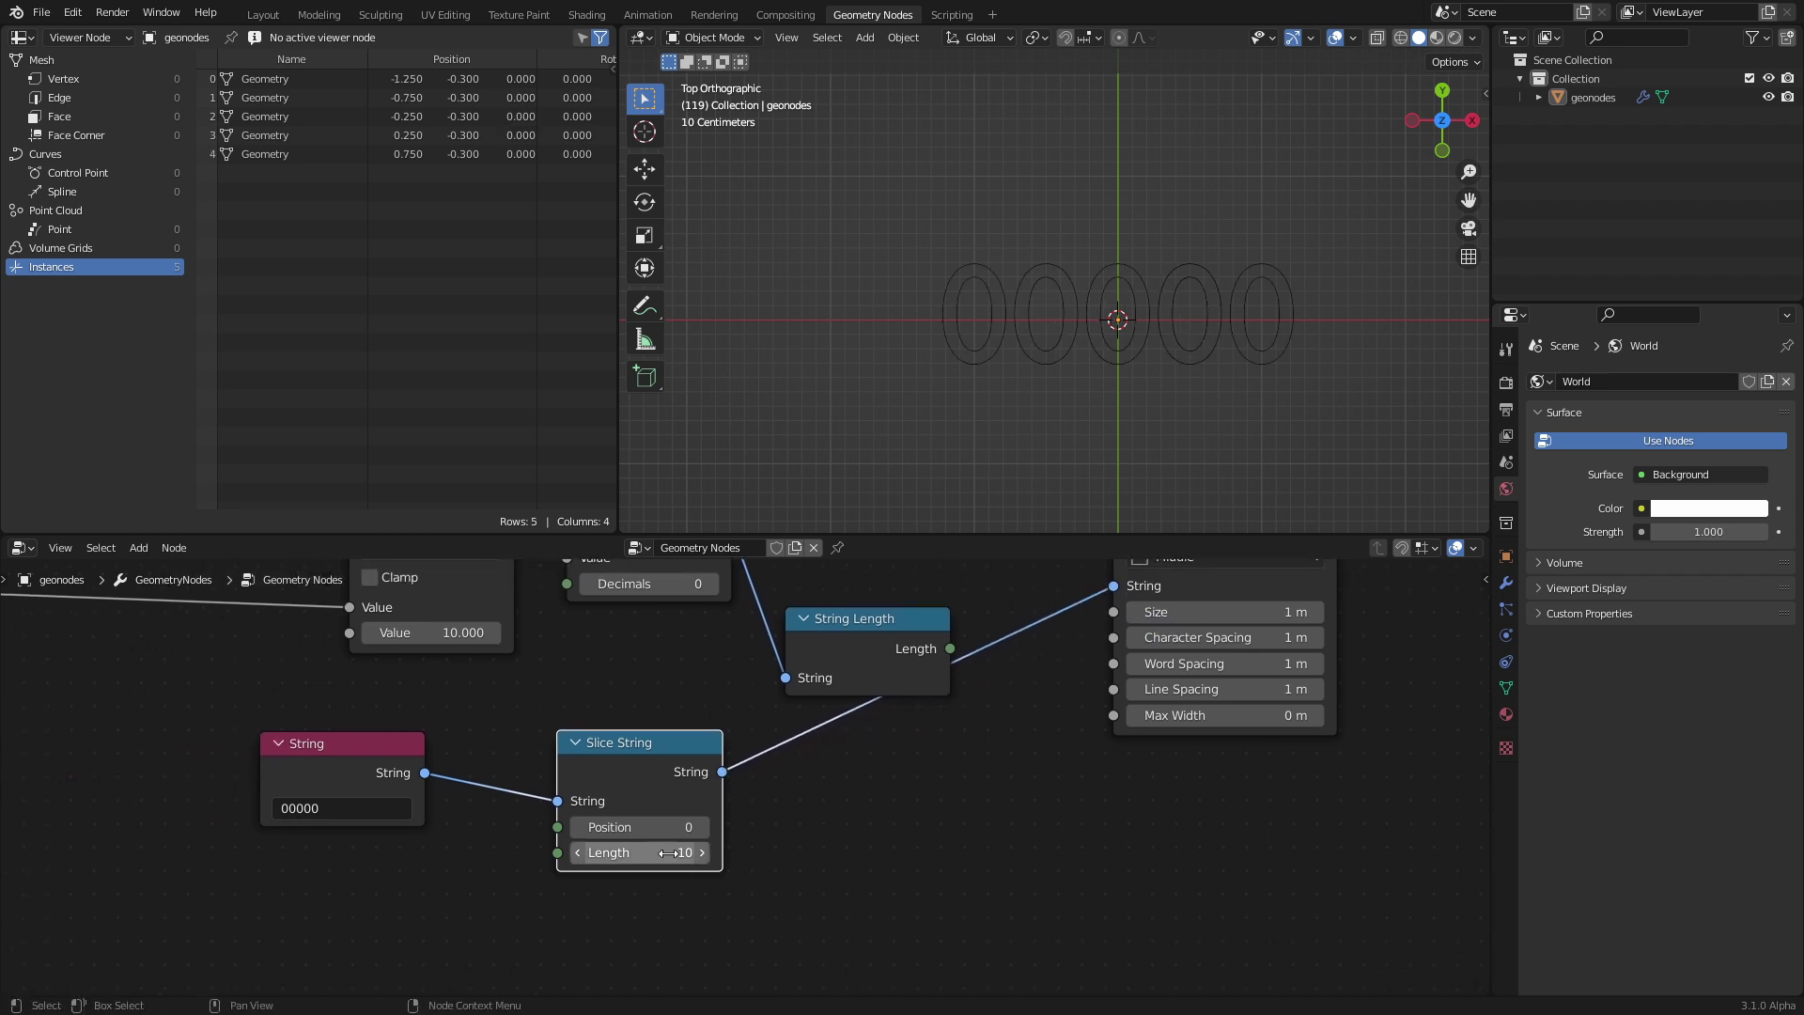
# - Set the Slice String length to 3 with position 0 and move the node below the String Length node
pyautogui.click(658, 852)
pyautogui.write('3')
pyautogui.press('Return')
pyautogui.click(638, 827)
pyautogui.write('5')
pyautogui.press('Return')
pyautogui.moveTo(700, 827); pyautogui.dragTo(893, 769)
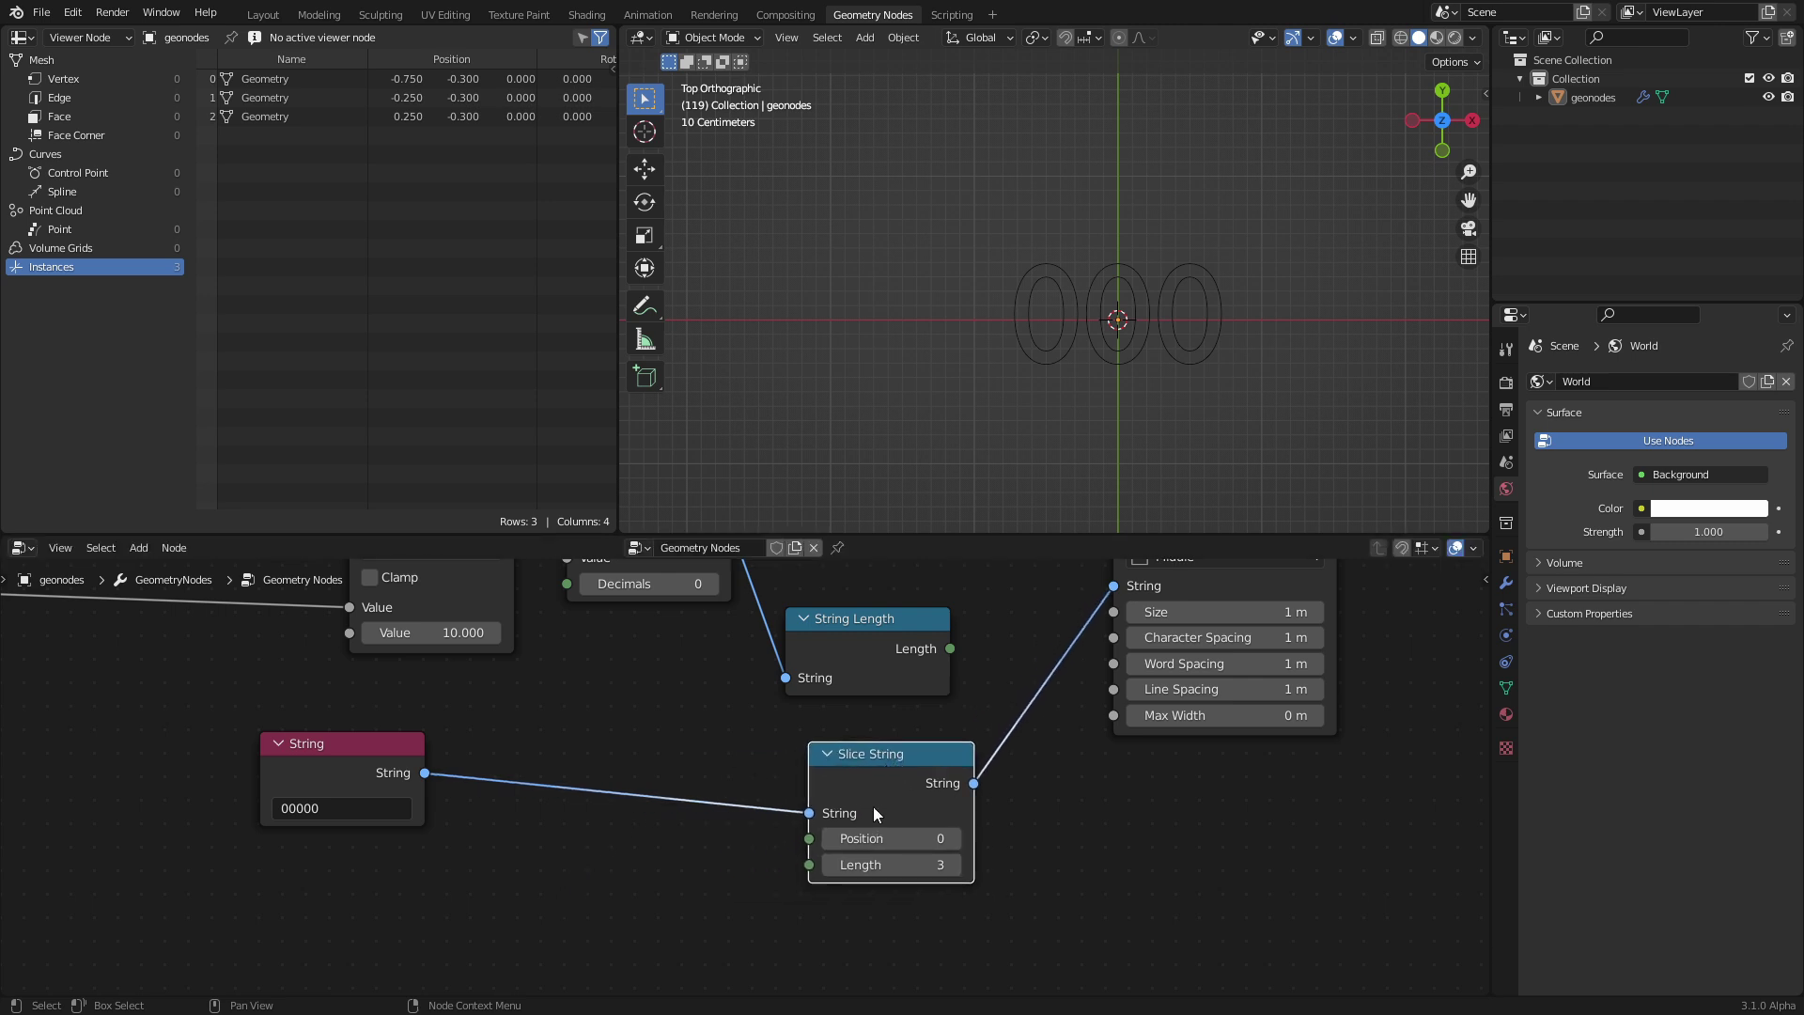
pyautogui.moveTo(725, 734); pyautogui.dragTo(781, 823, button='middle')
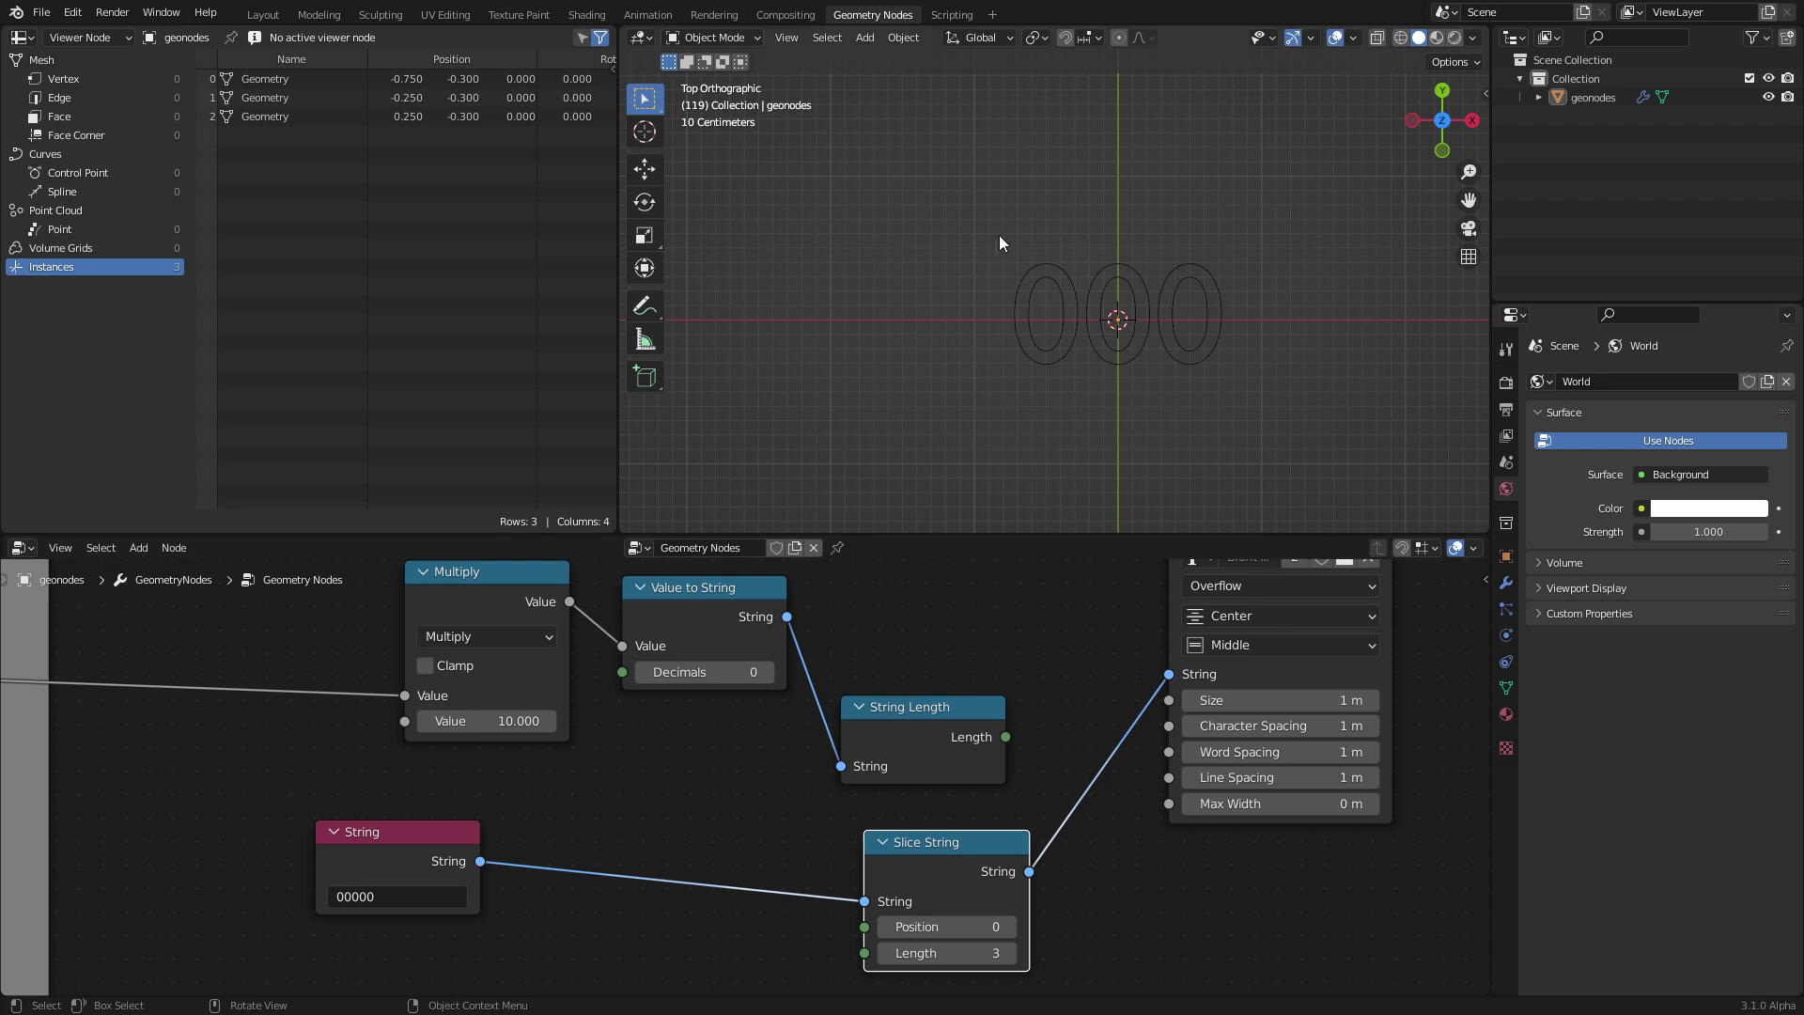
# - Add a Math node set to Subtract with a first value of 5 below the Slice String input link
pyautogui.moveTo(726, 870); pyautogui.dragTo(841, 813, button='middle')
pyautogui.hotkey('shift', 'a')
pyautogui.click(717, 624)
pyautogui.write('math')
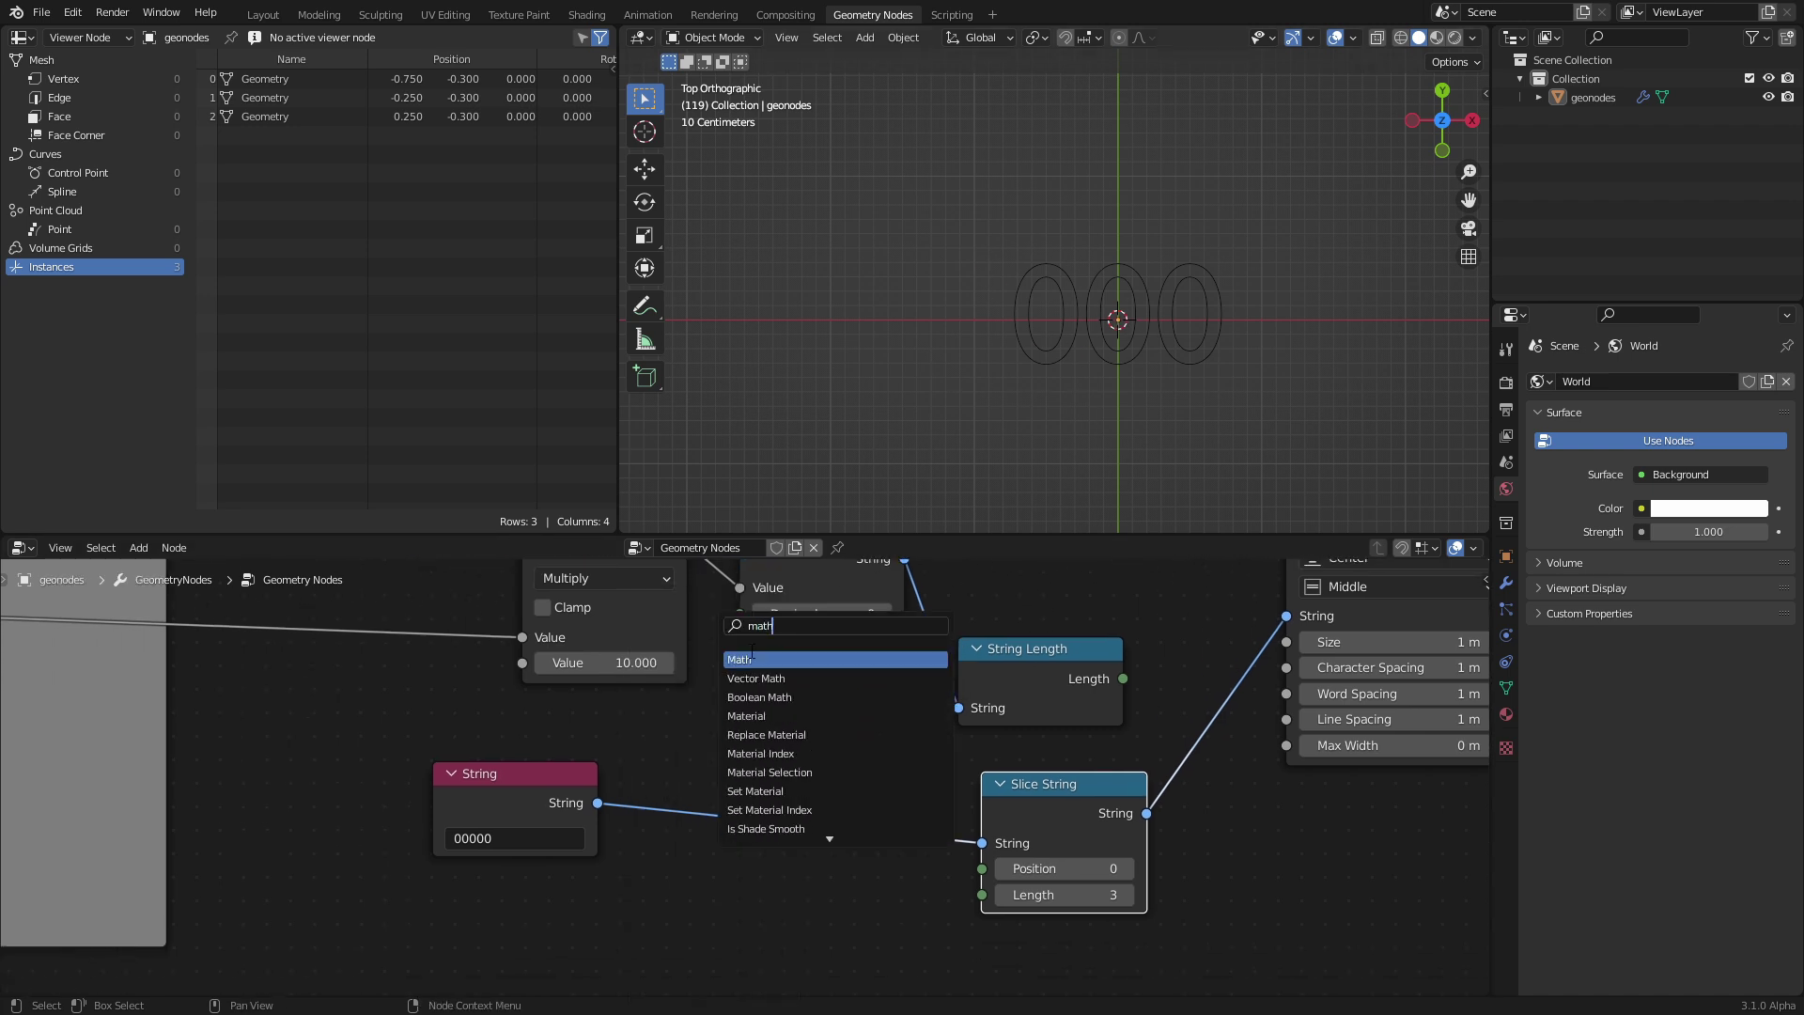
pyautogui.press('Return')
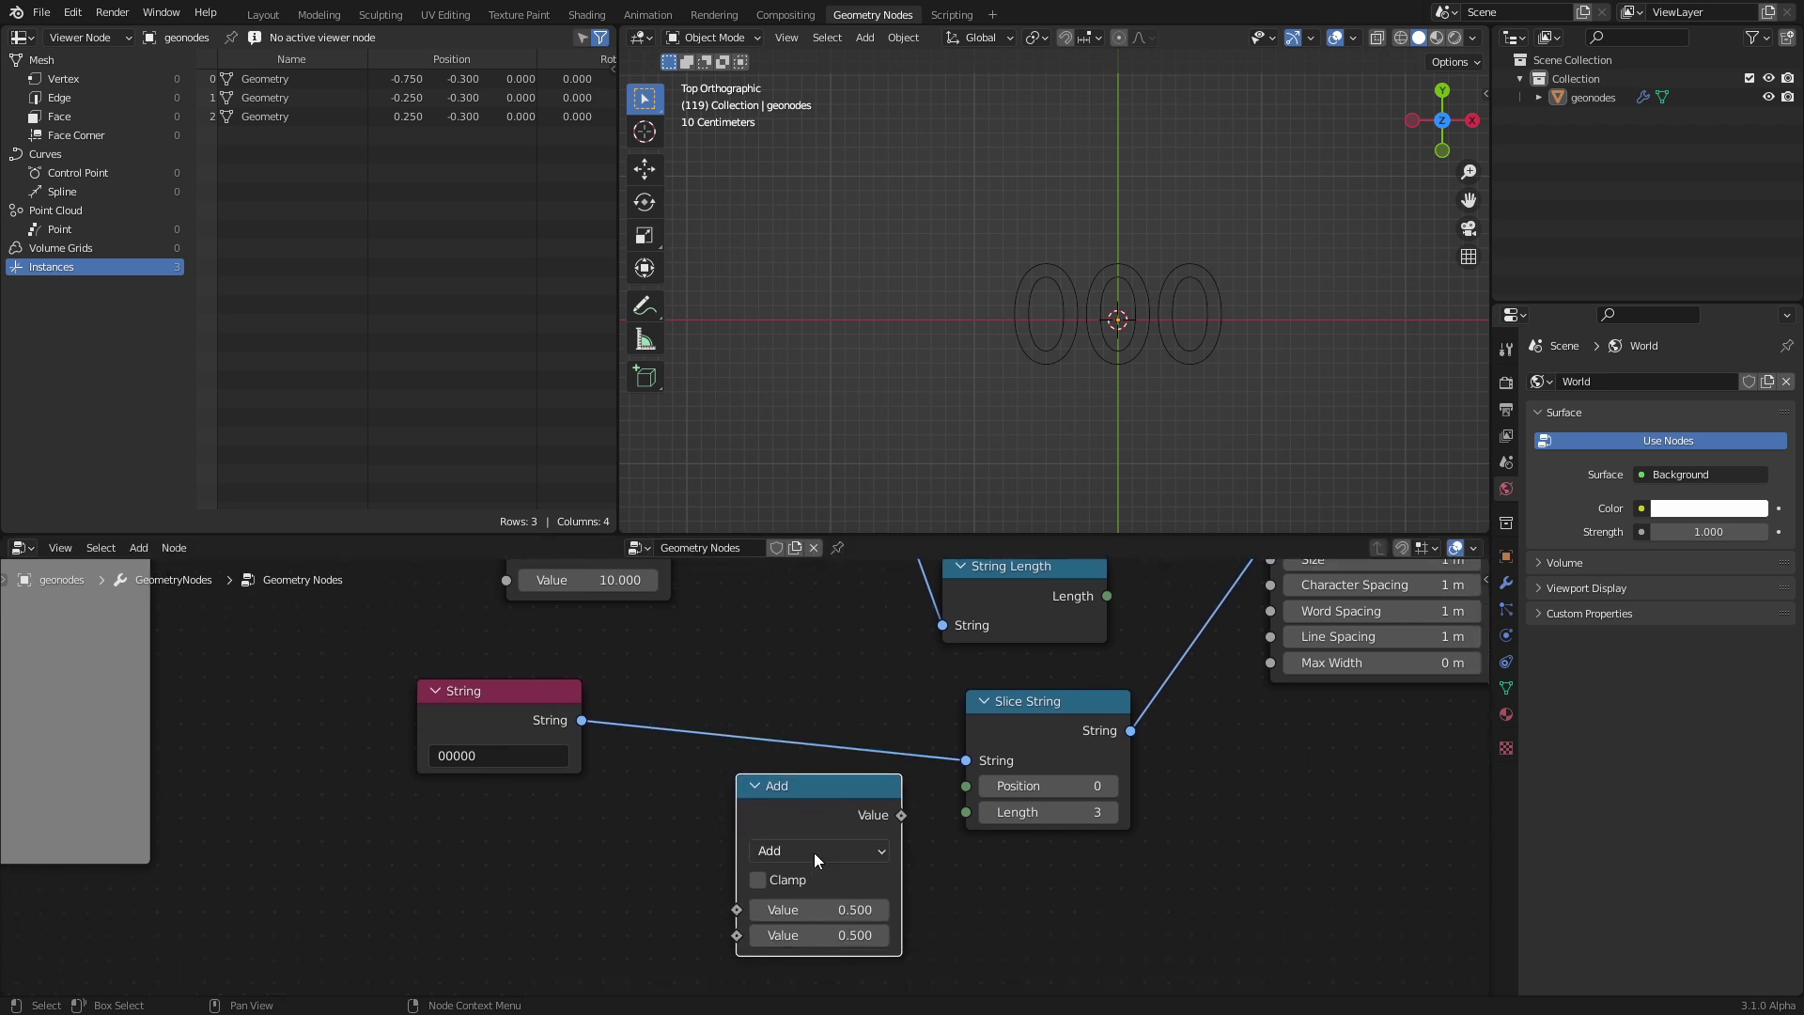
pyautogui.click(815, 851)
pyautogui.press('s')
pyautogui.click(825, 909)
pyautogui.write('5')
pyautogui.press('Return')
# - Subtract the String Length output from 5, feed the result to the Slice String length, and connect String Length to its position
pyautogui.moveTo(998, 808); pyautogui.dragTo(999, 842, button='middle')
pyautogui.keyDown('alt'); pyautogui.moveTo(1056, 654); pyautogui.dragTo(738, 960, button='right'); pyautogui.keyUp('alt')
pyautogui.moveTo(843, 831); pyautogui.dragTo(758, 845)
pyautogui.moveTo(1045, 638); pyautogui.dragTo(957, 643)
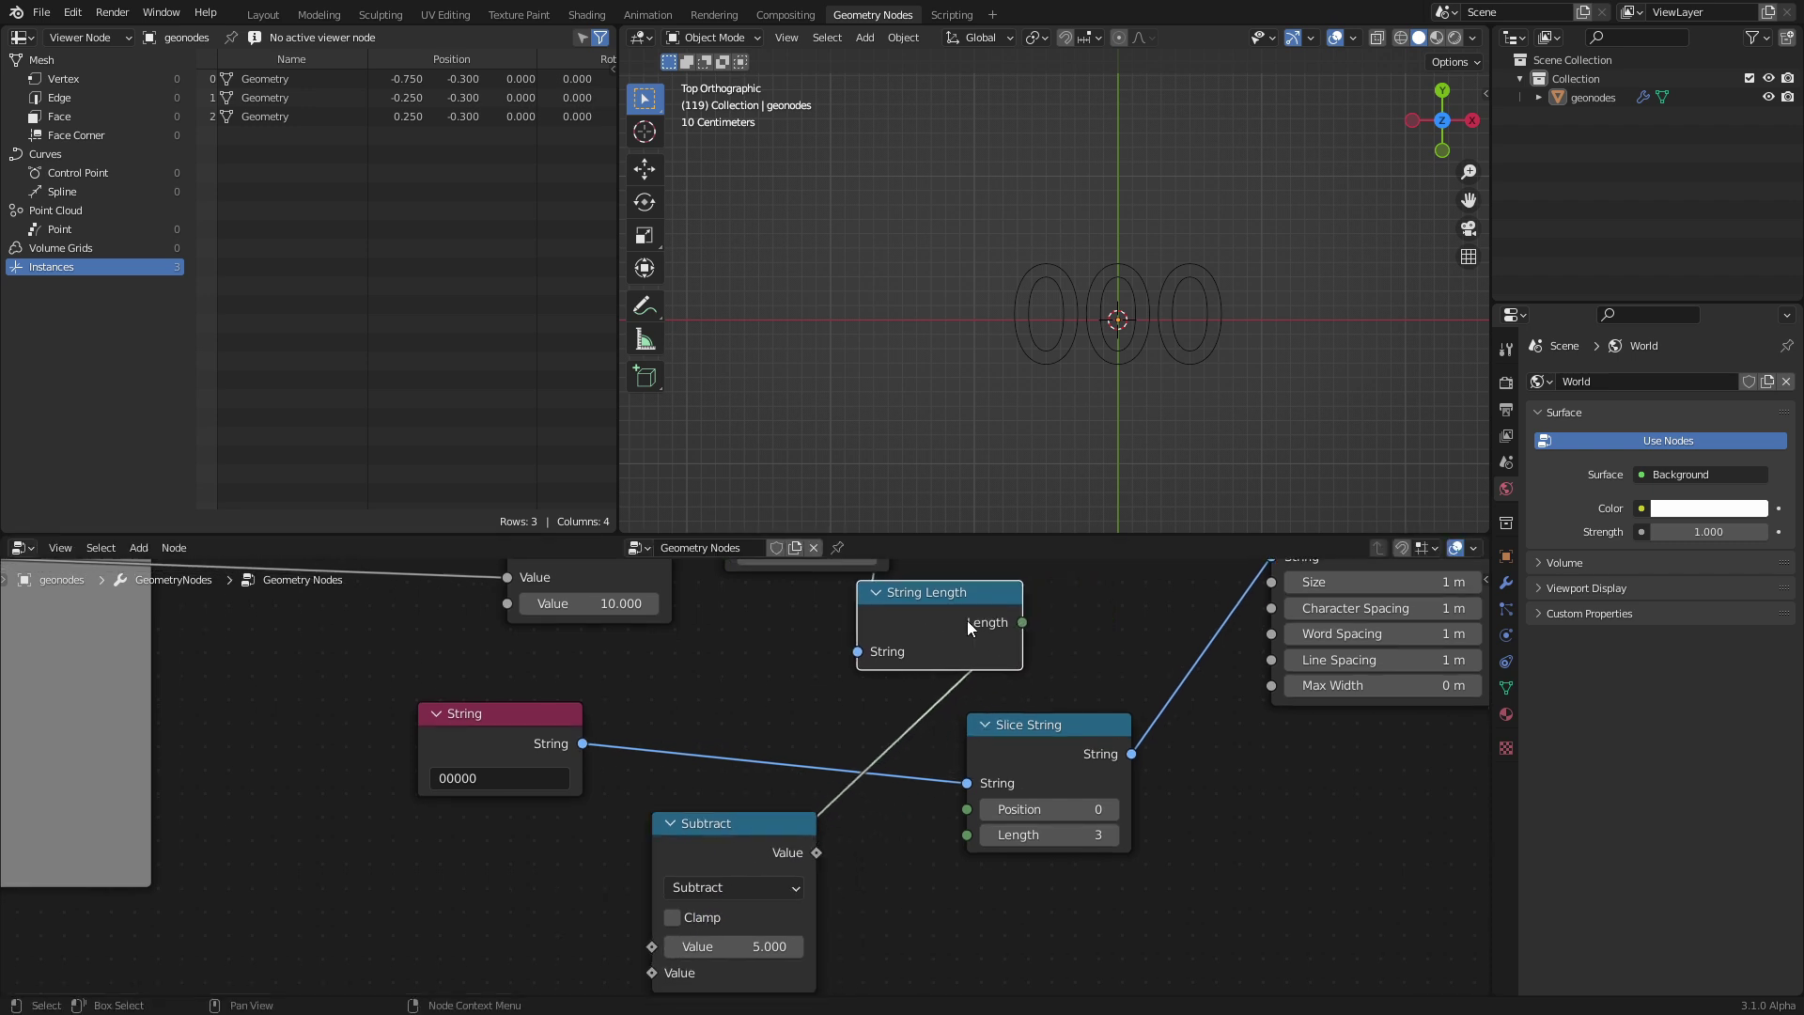
pyautogui.moveTo(809, 851); pyautogui.dragTo(977, 842)
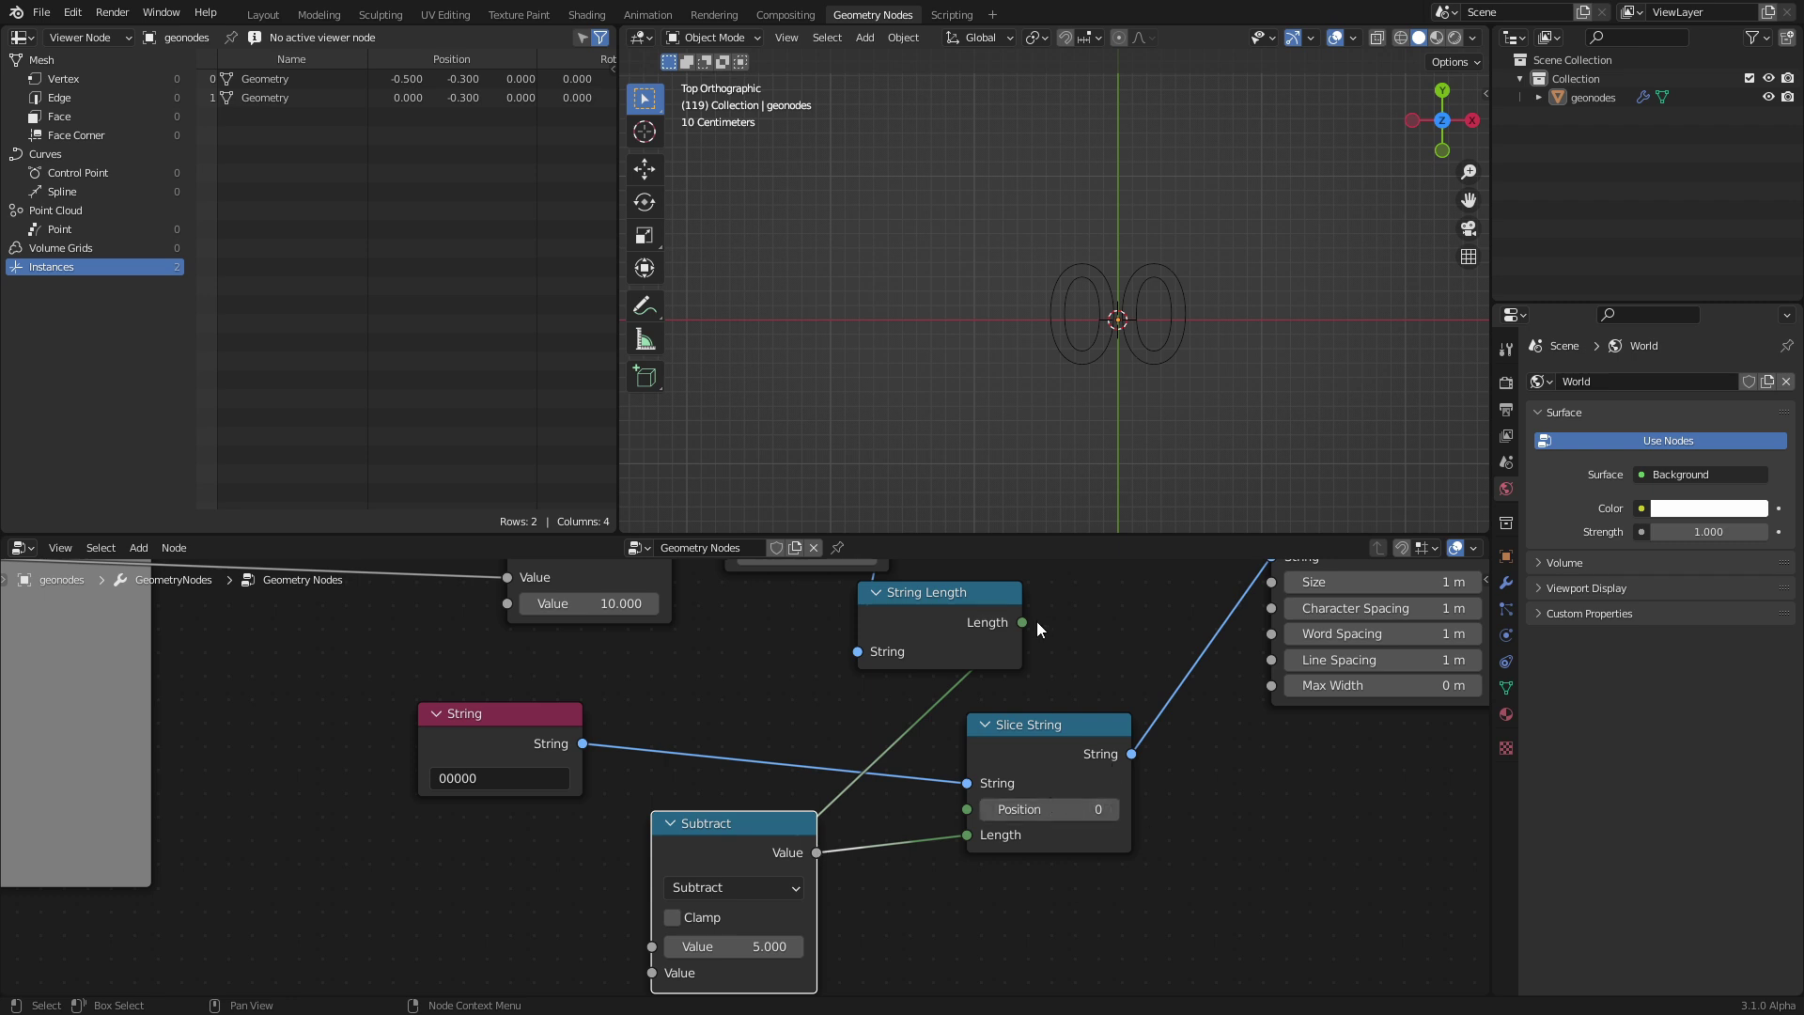
pyautogui.moveTo(1023, 622); pyautogui.dragTo(963, 809)
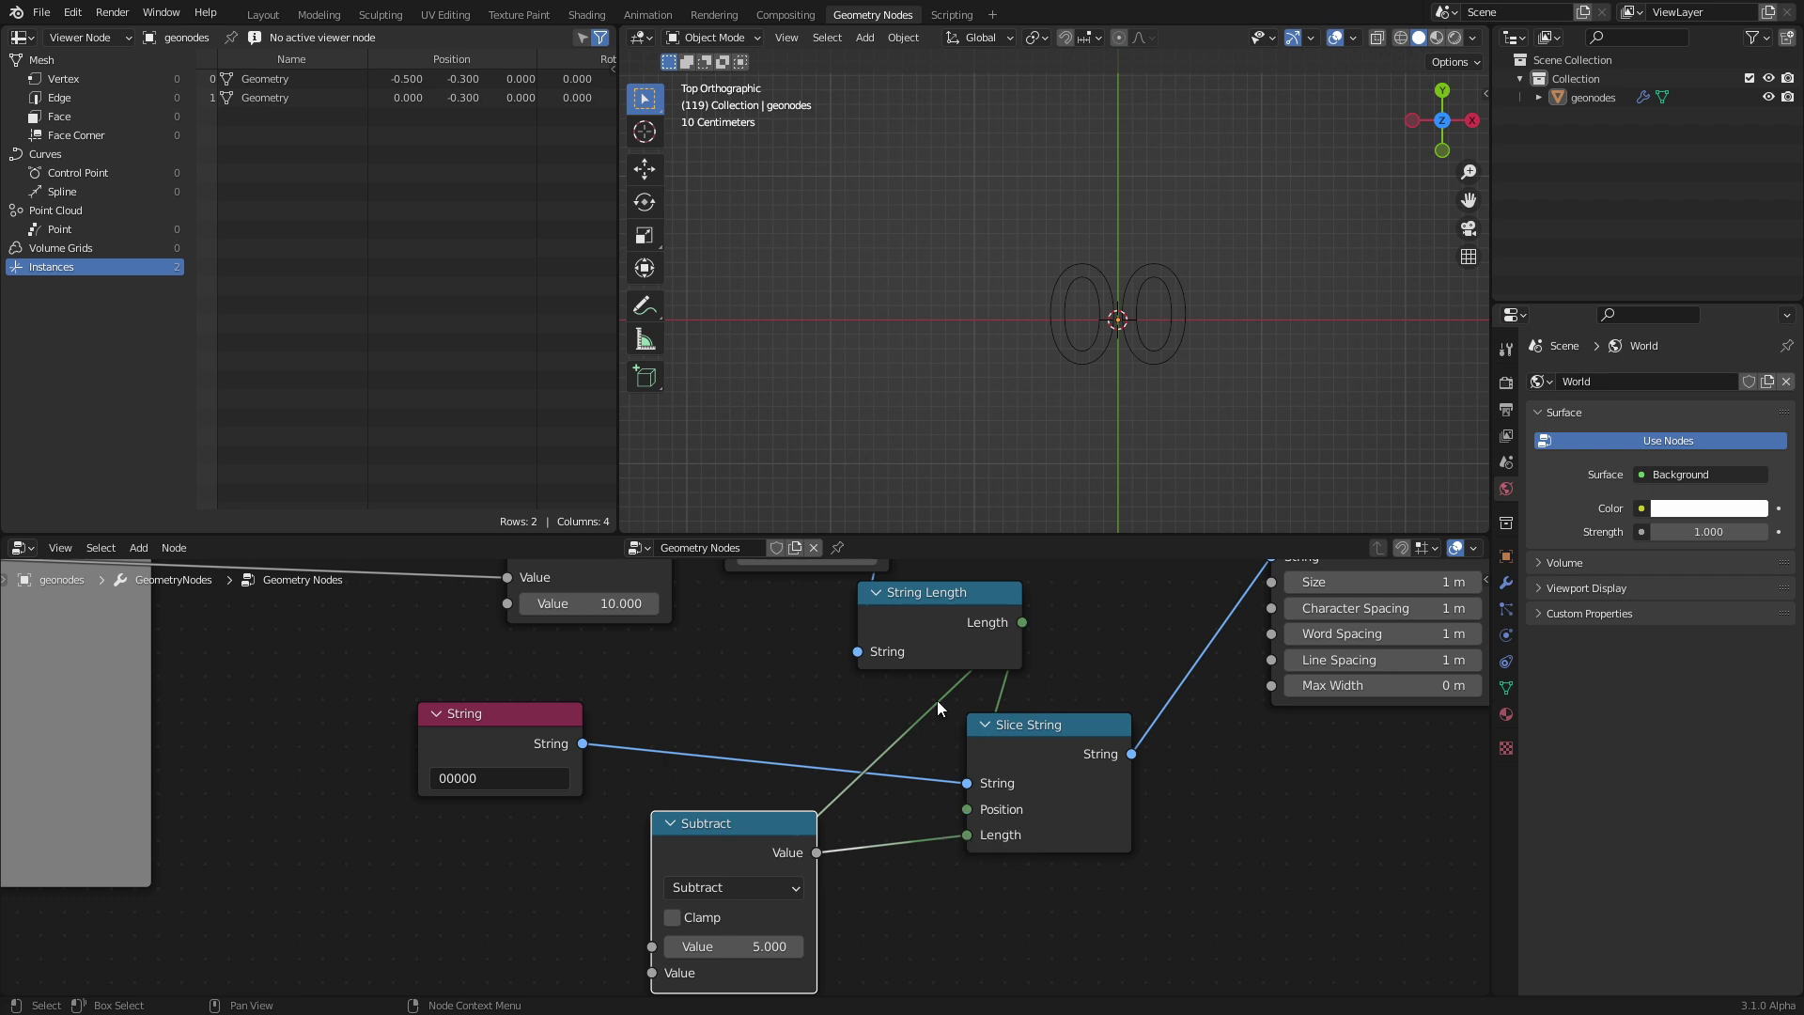
# - Return to the first frame and play the animation to check the number of zeros, then stop it
pyautogui.hotkey('shift', 'Left')
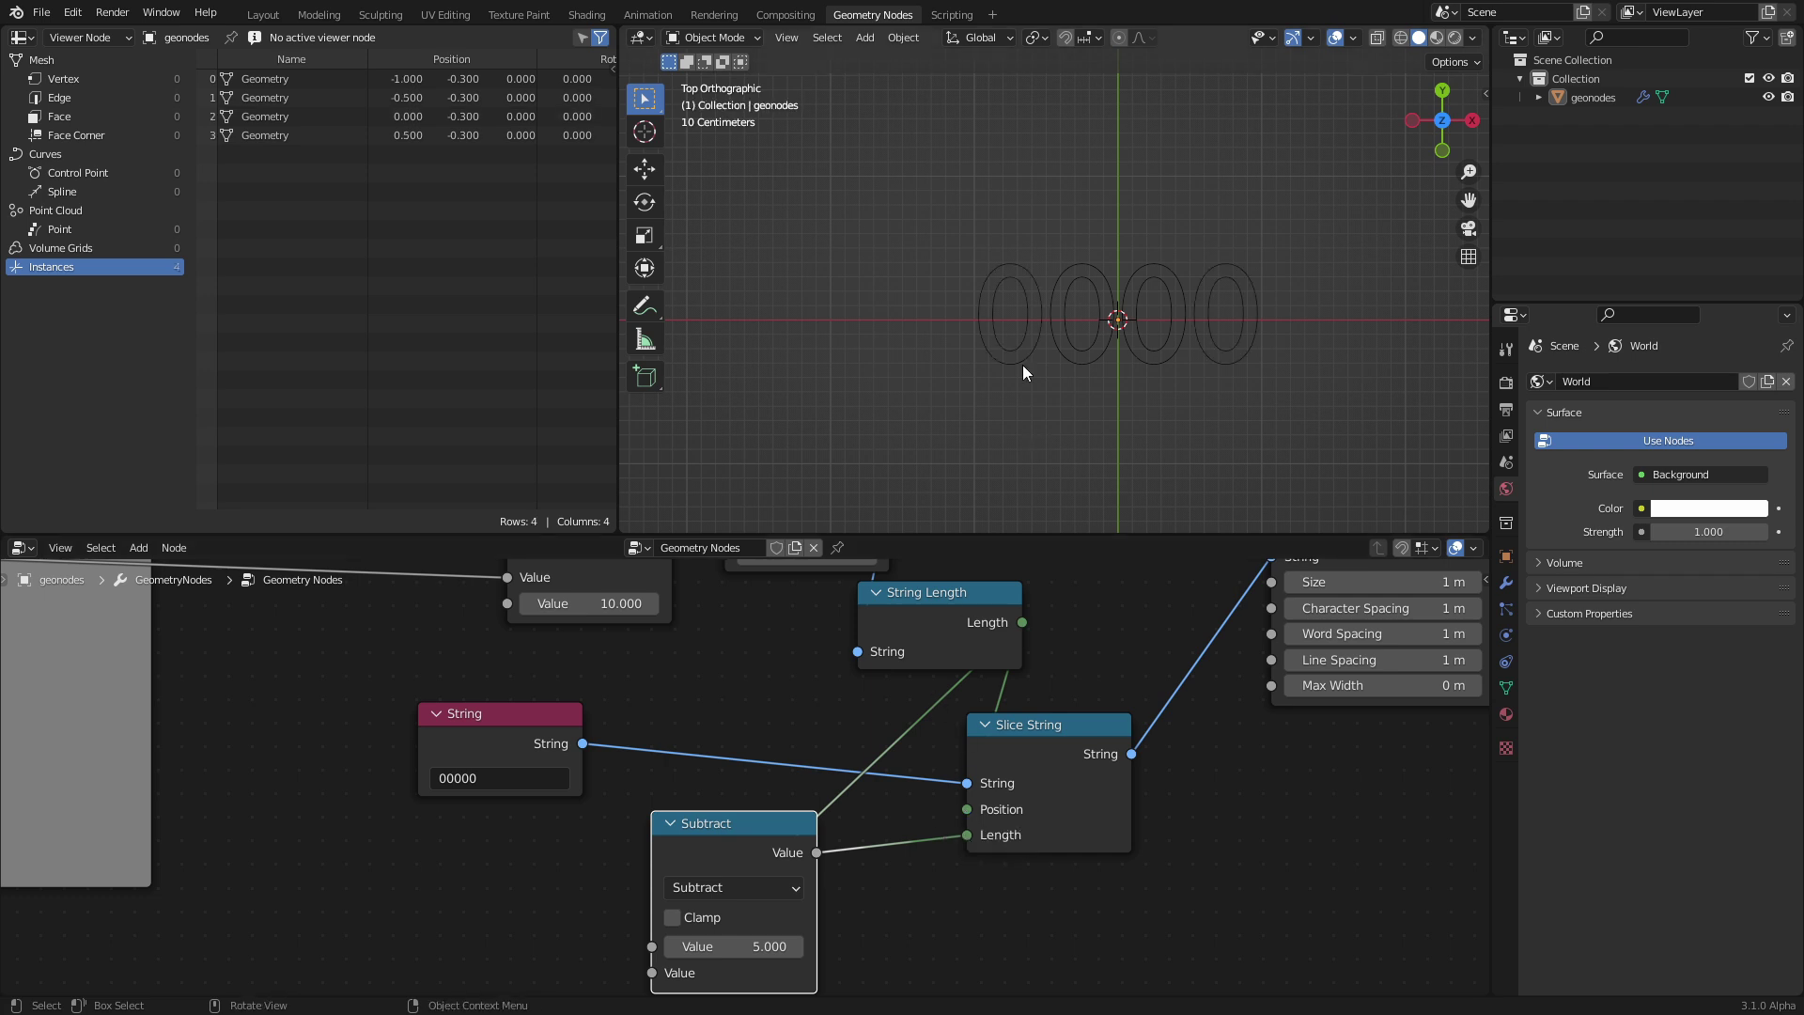
pyautogui.press('space')
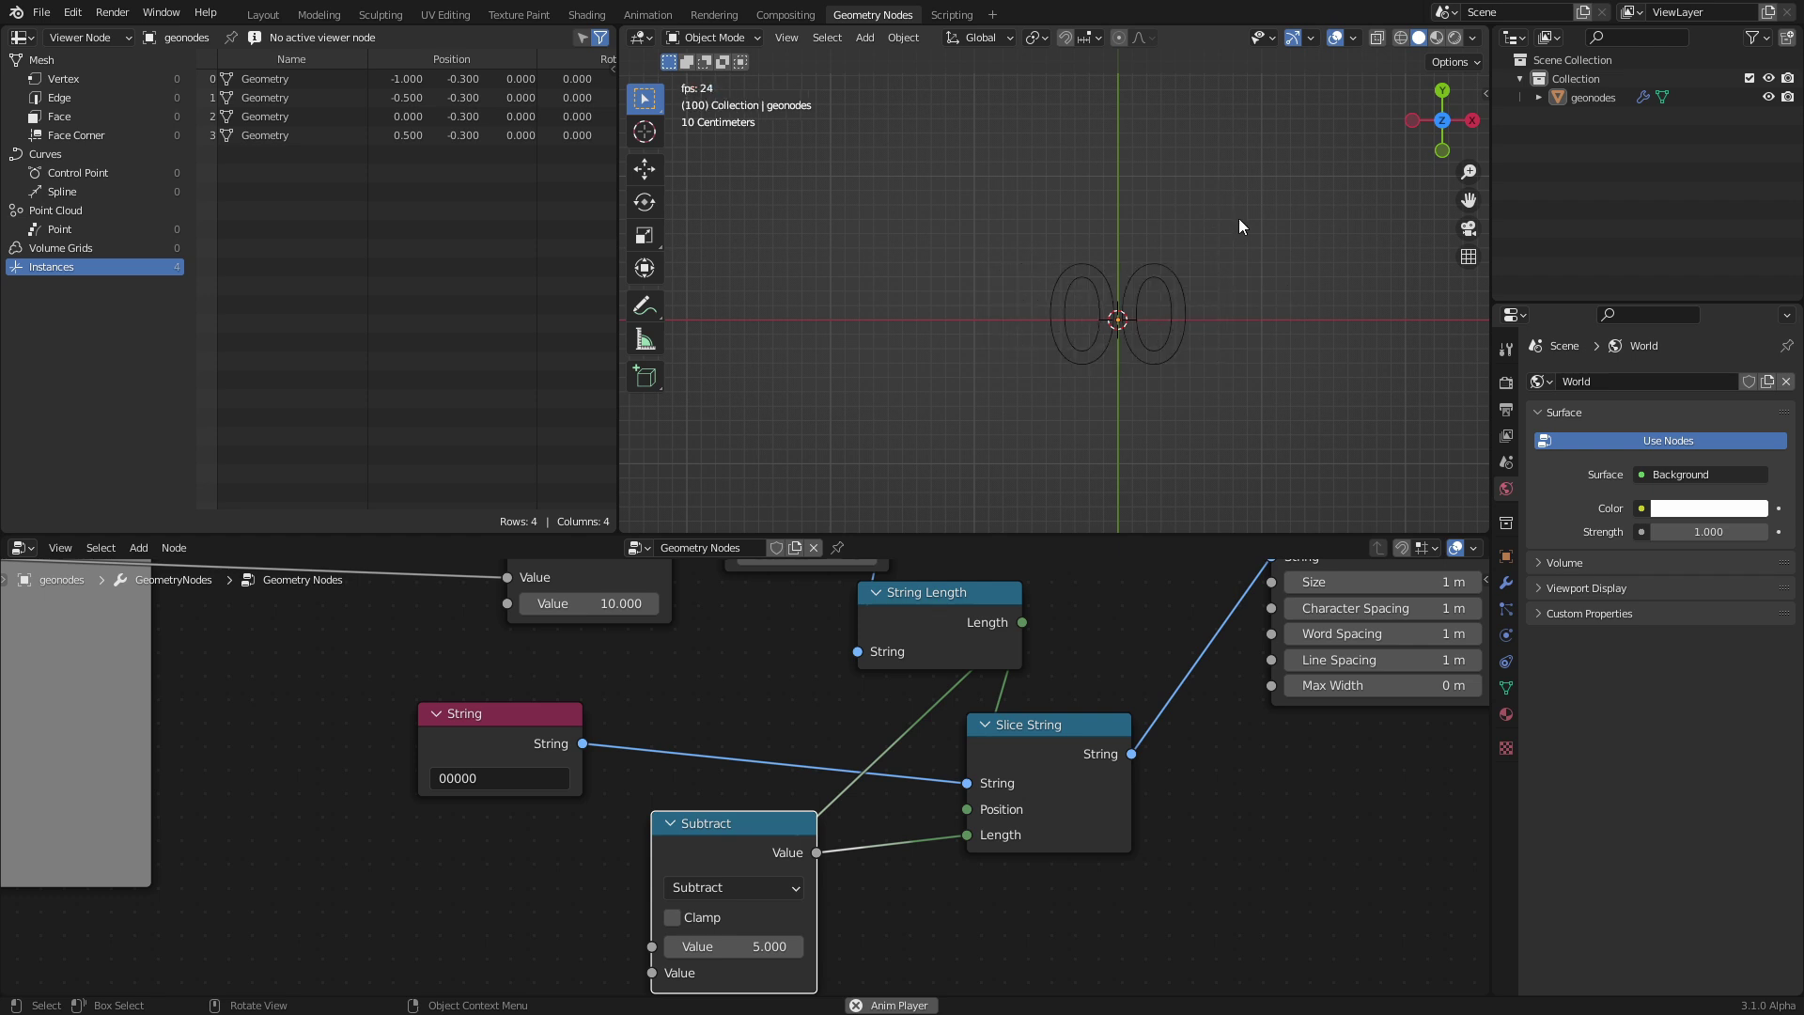
pyautogui.press('space')
# - Move the String to Curves node farther from Slice String and add a Join Strings node
pyautogui.scroll(-4, 817, 802)
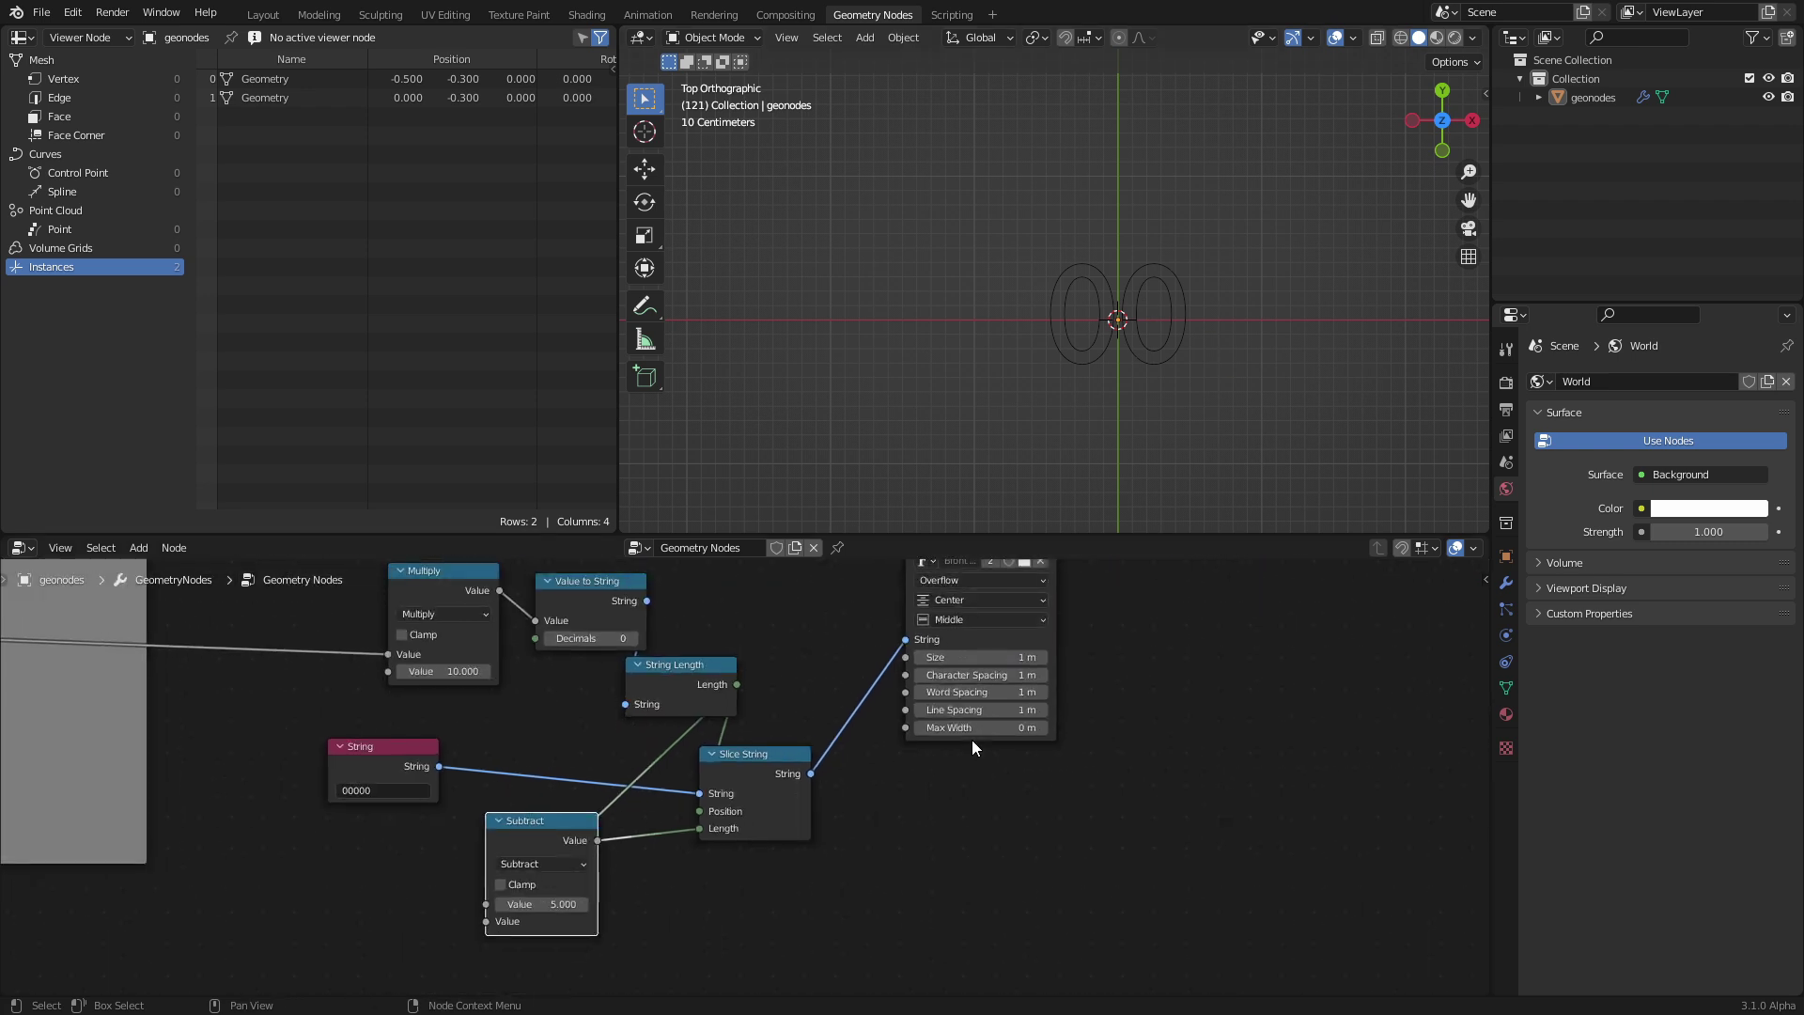
pyautogui.moveTo(817, 802); pyautogui.dragTo(695, 732)
pyautogui.press('g')
pyautogui.click(798, 725)
pyautogui.scroll(6, 674, 740)
pyautogui.hotkey('shift', 'a')
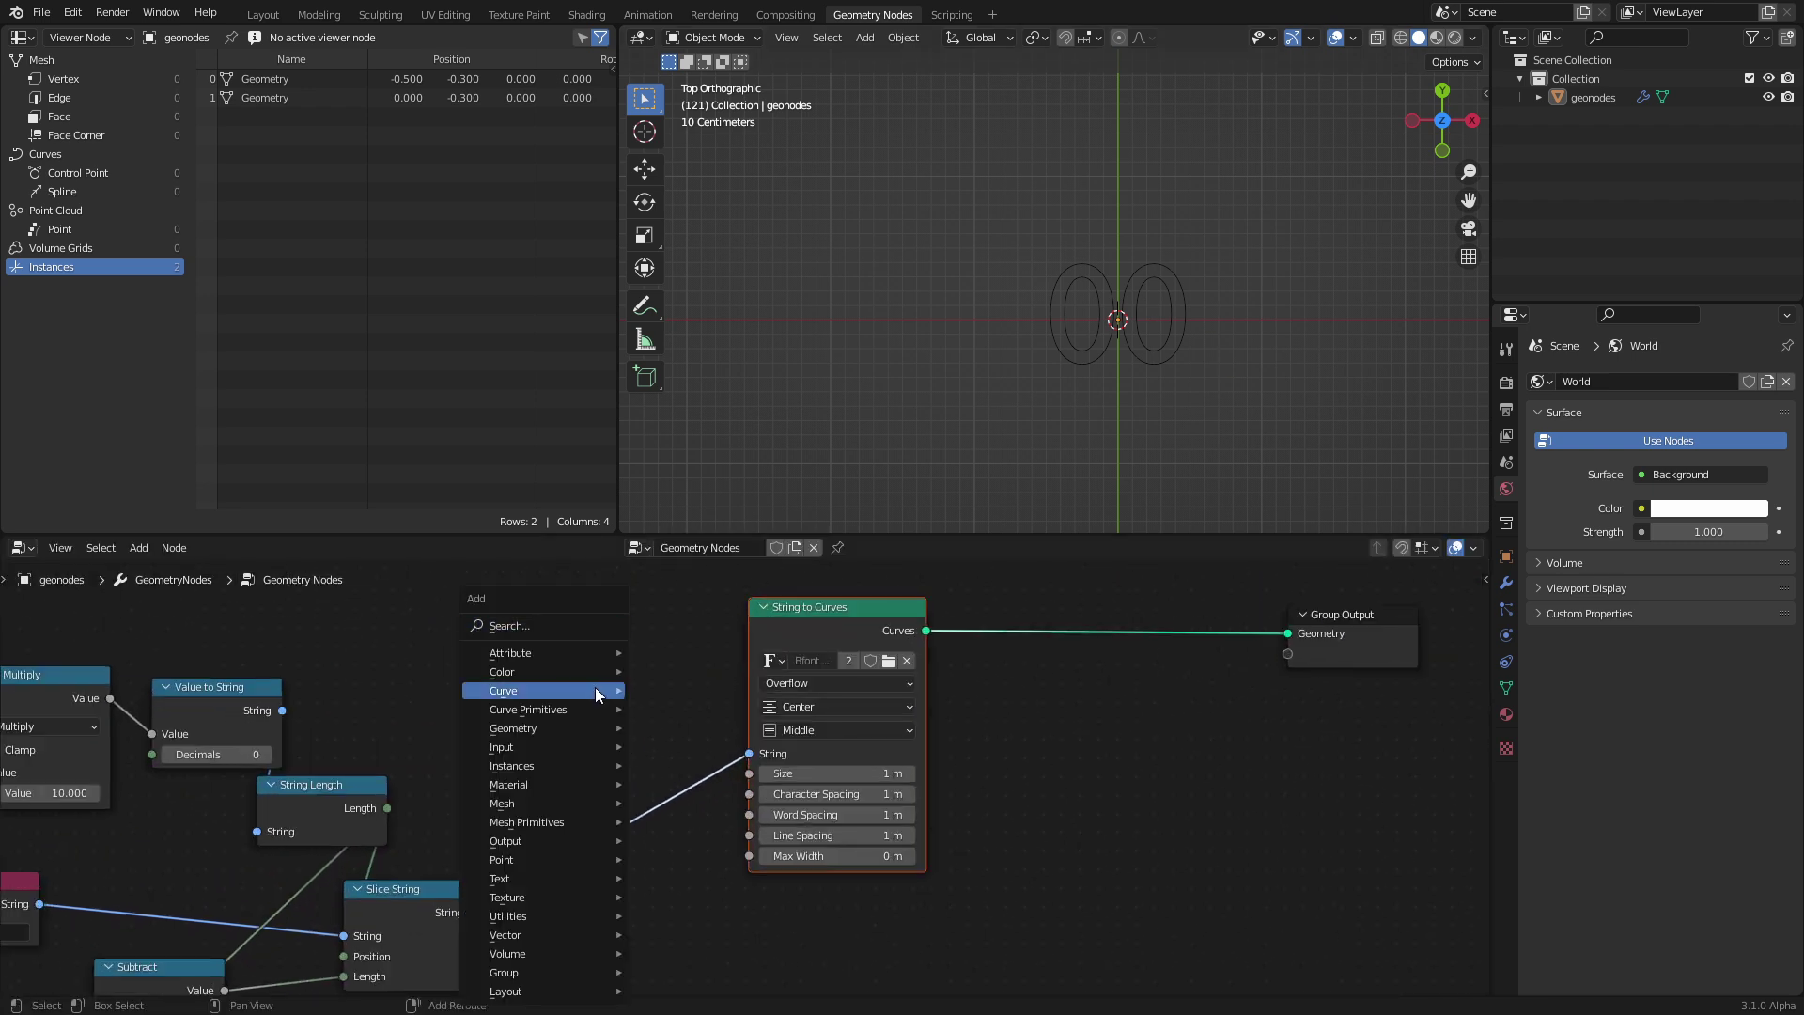
pyautogui.click(528, 625)
pyautogui.write('joi')
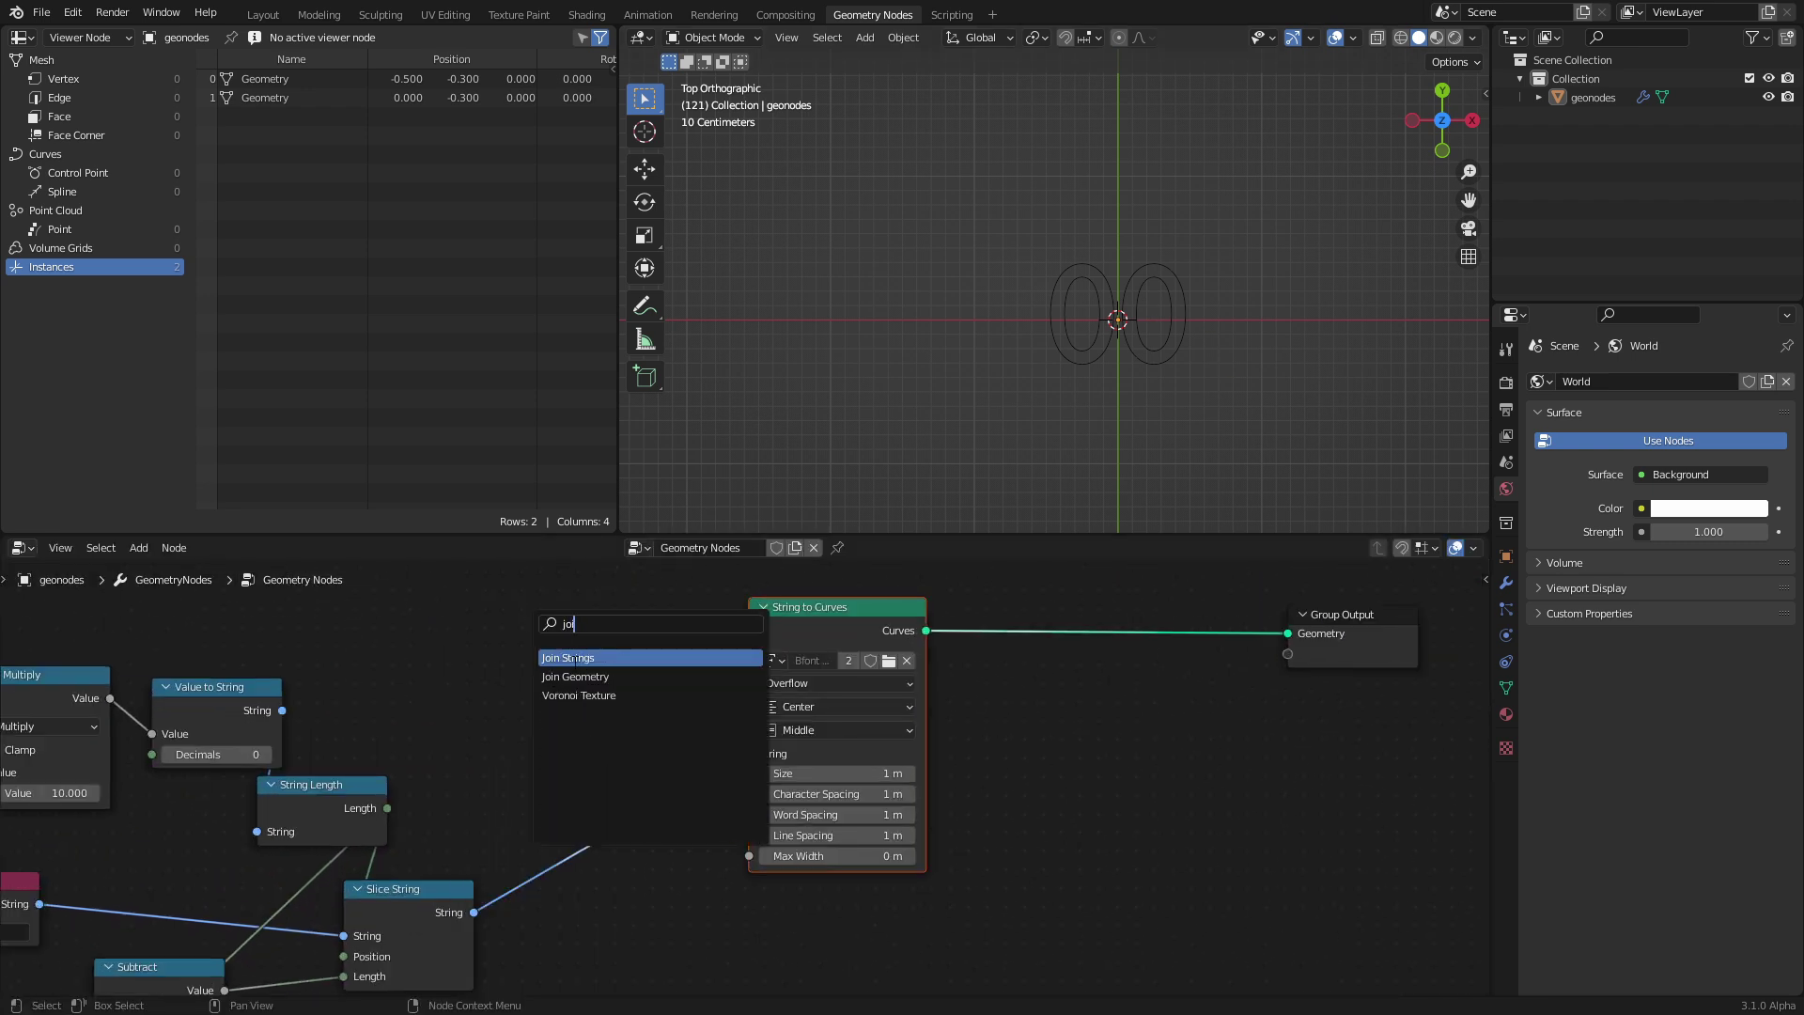
pyautogui.click(565, 658)
pyautogui.click(559, 662)
# - Insert Join Strings between Slice String and String to Curves, and connect the Value to String output to its strings input
pyautogui.moveTo(604, 724); pyautogui.dragTo(868, 563, button='middle')
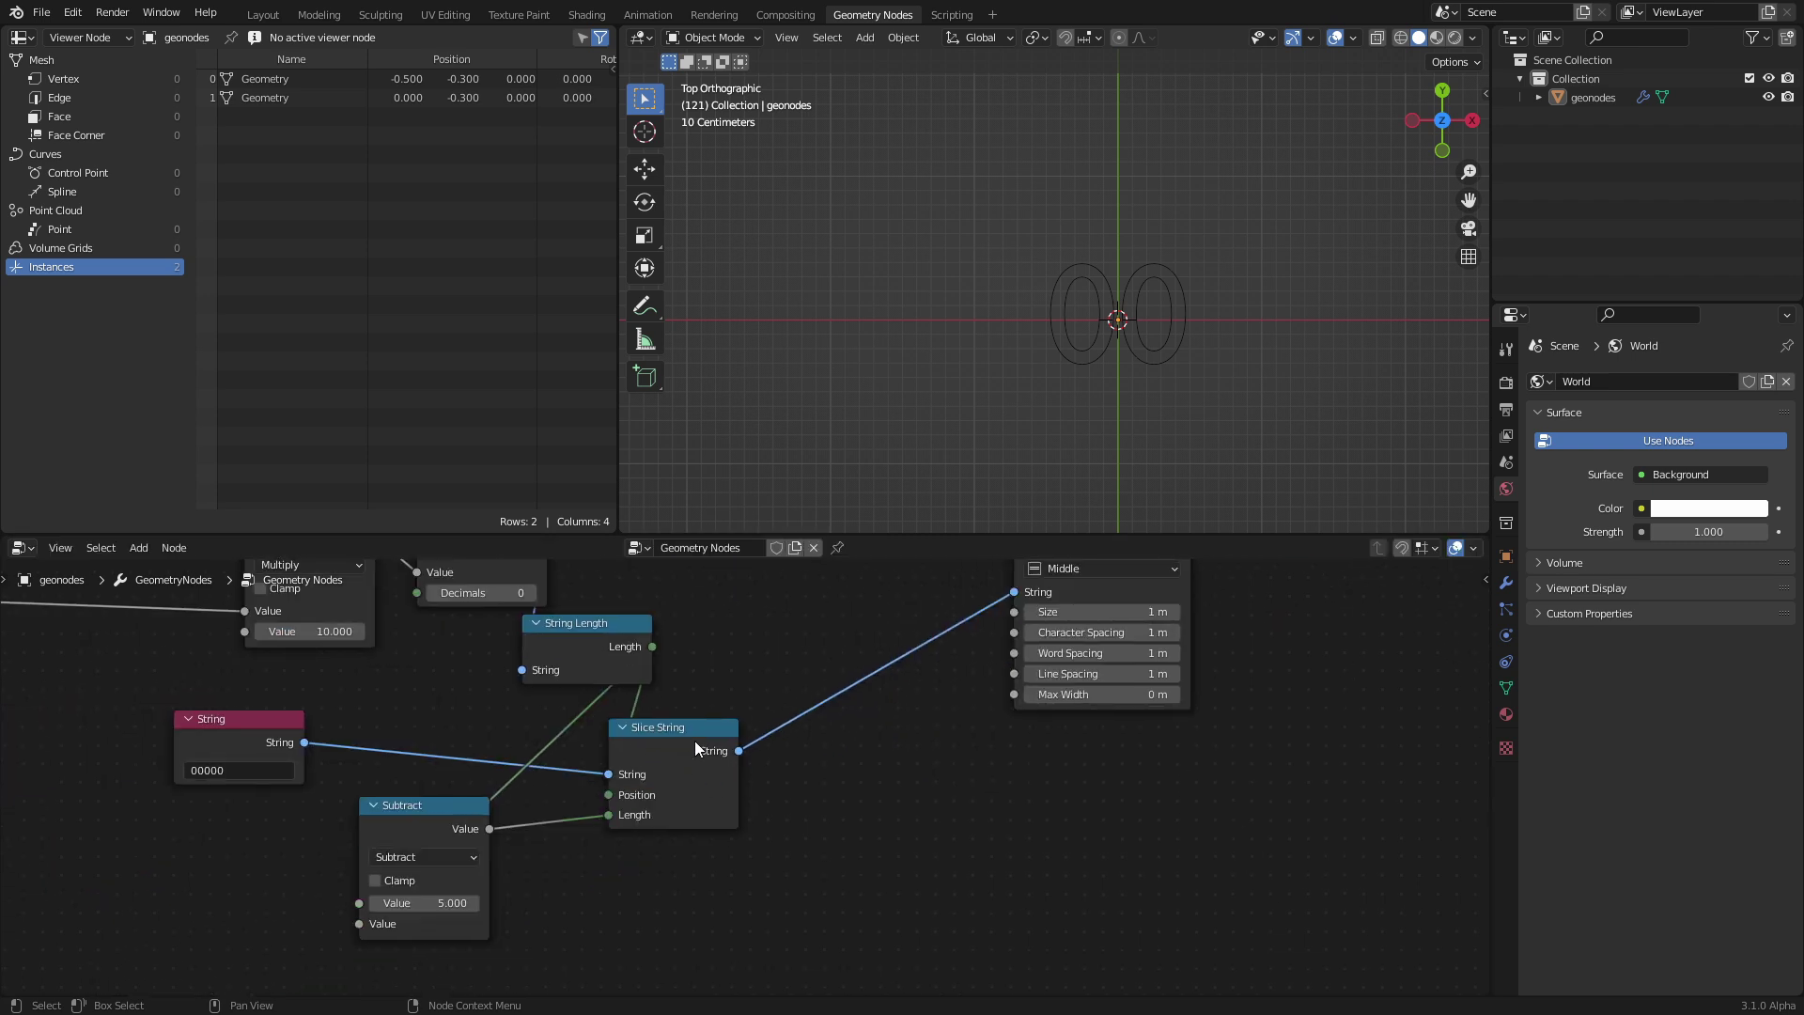
pyautogui.moveTo(774, 707); pyautogui.dragTo(673, 814, button='middle')
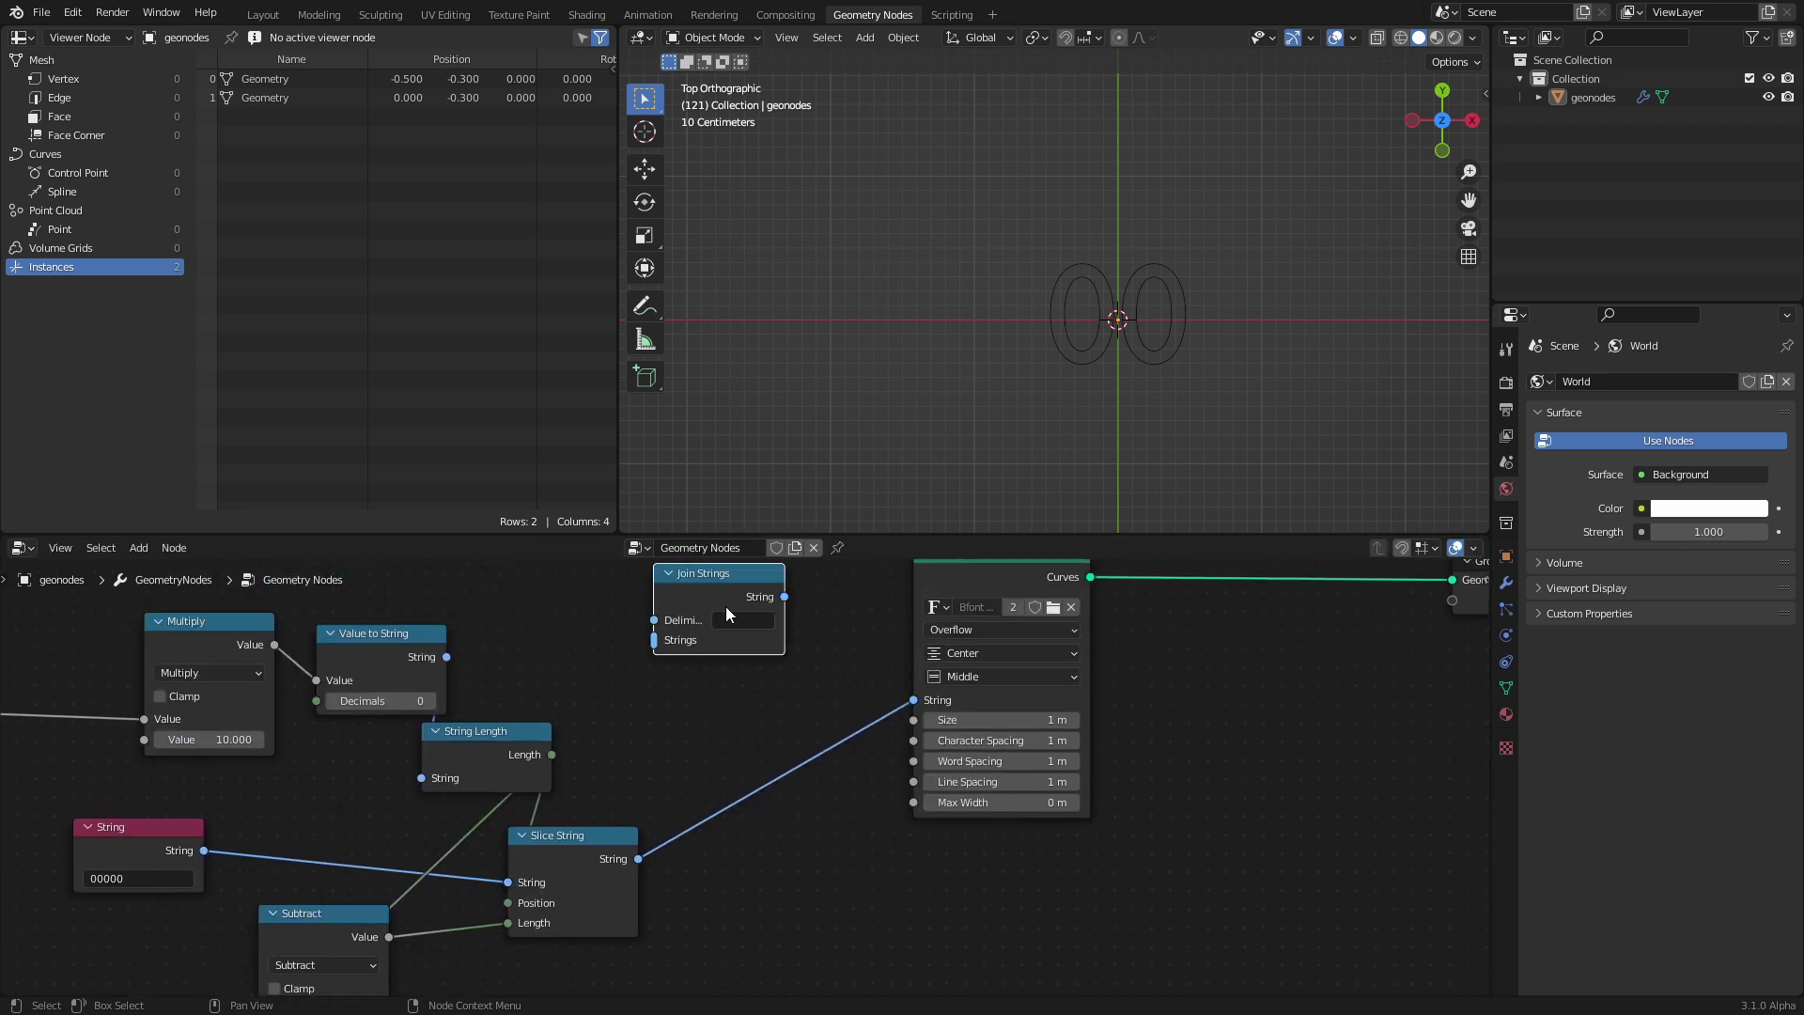
pyautogui.moveTo(725, 607); pyautogui.dragTo(802, 754)
pyautogui.moveTo(627, 861); pyautogui.dragTo(743, 830, button='middle')
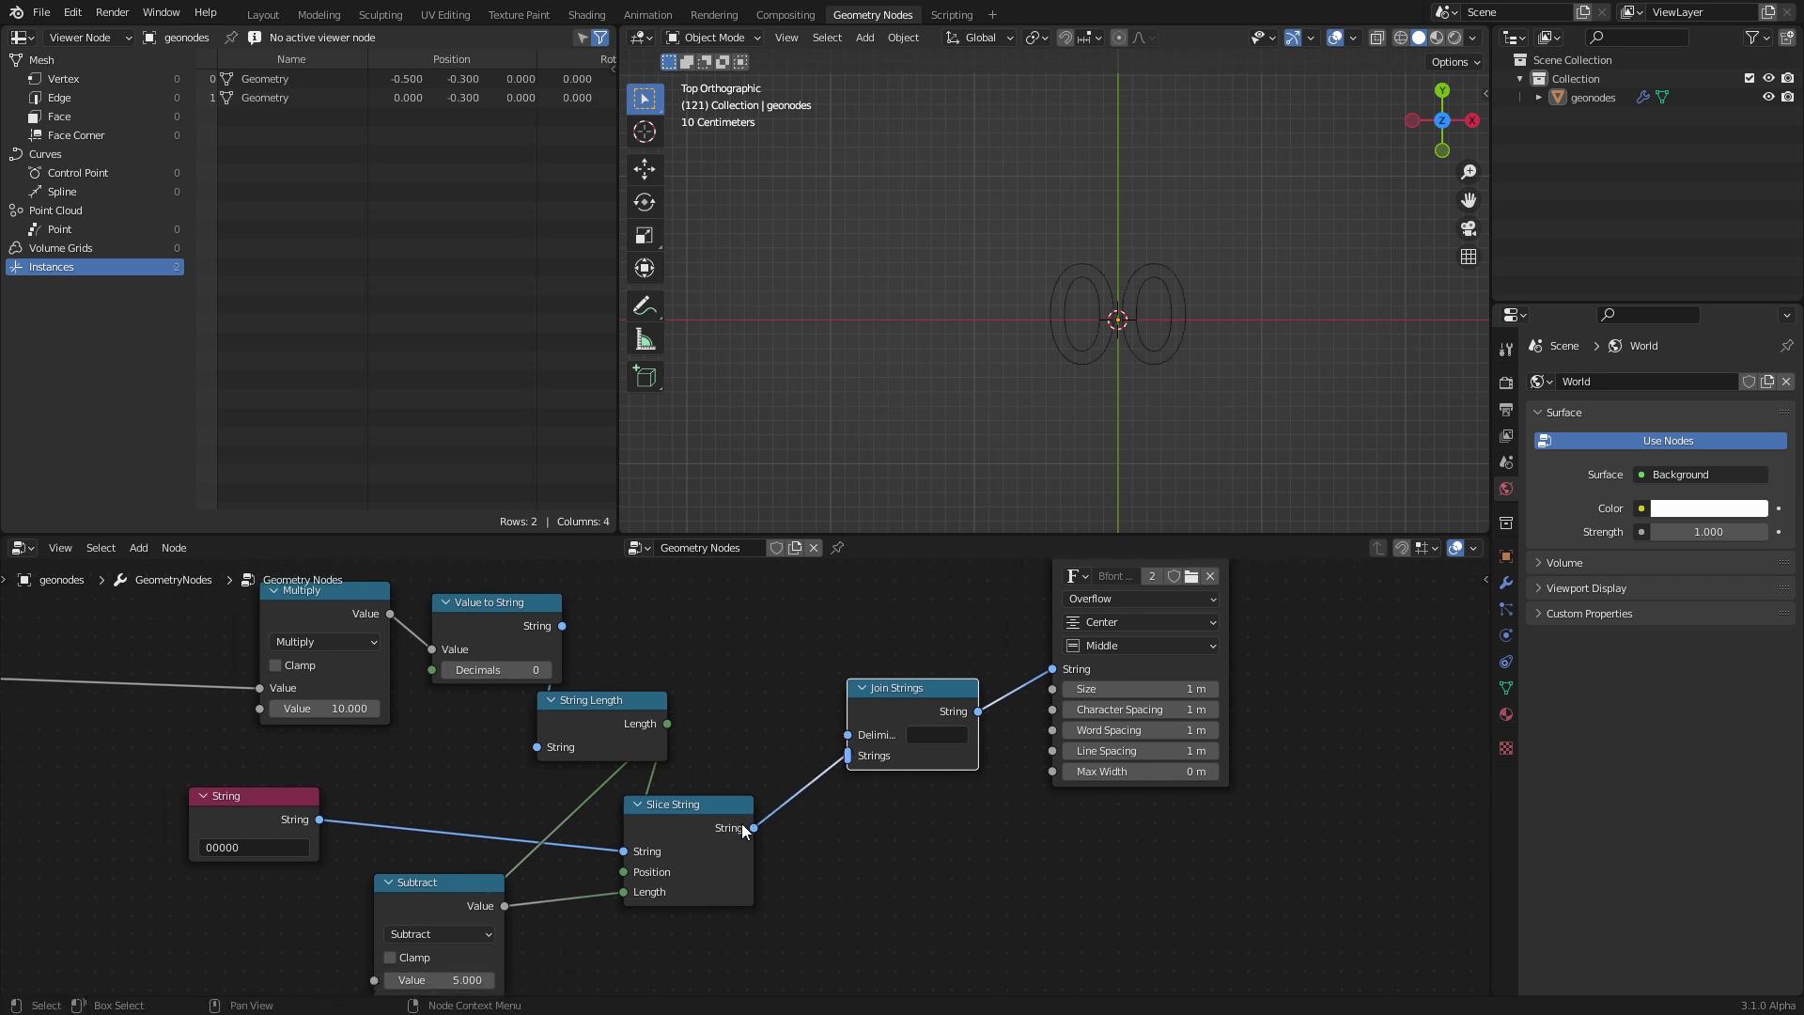
pyautogui.click(561, 628)
pyautogui.moveTo(561, 625); pyautogui.dragTo(848, 755)
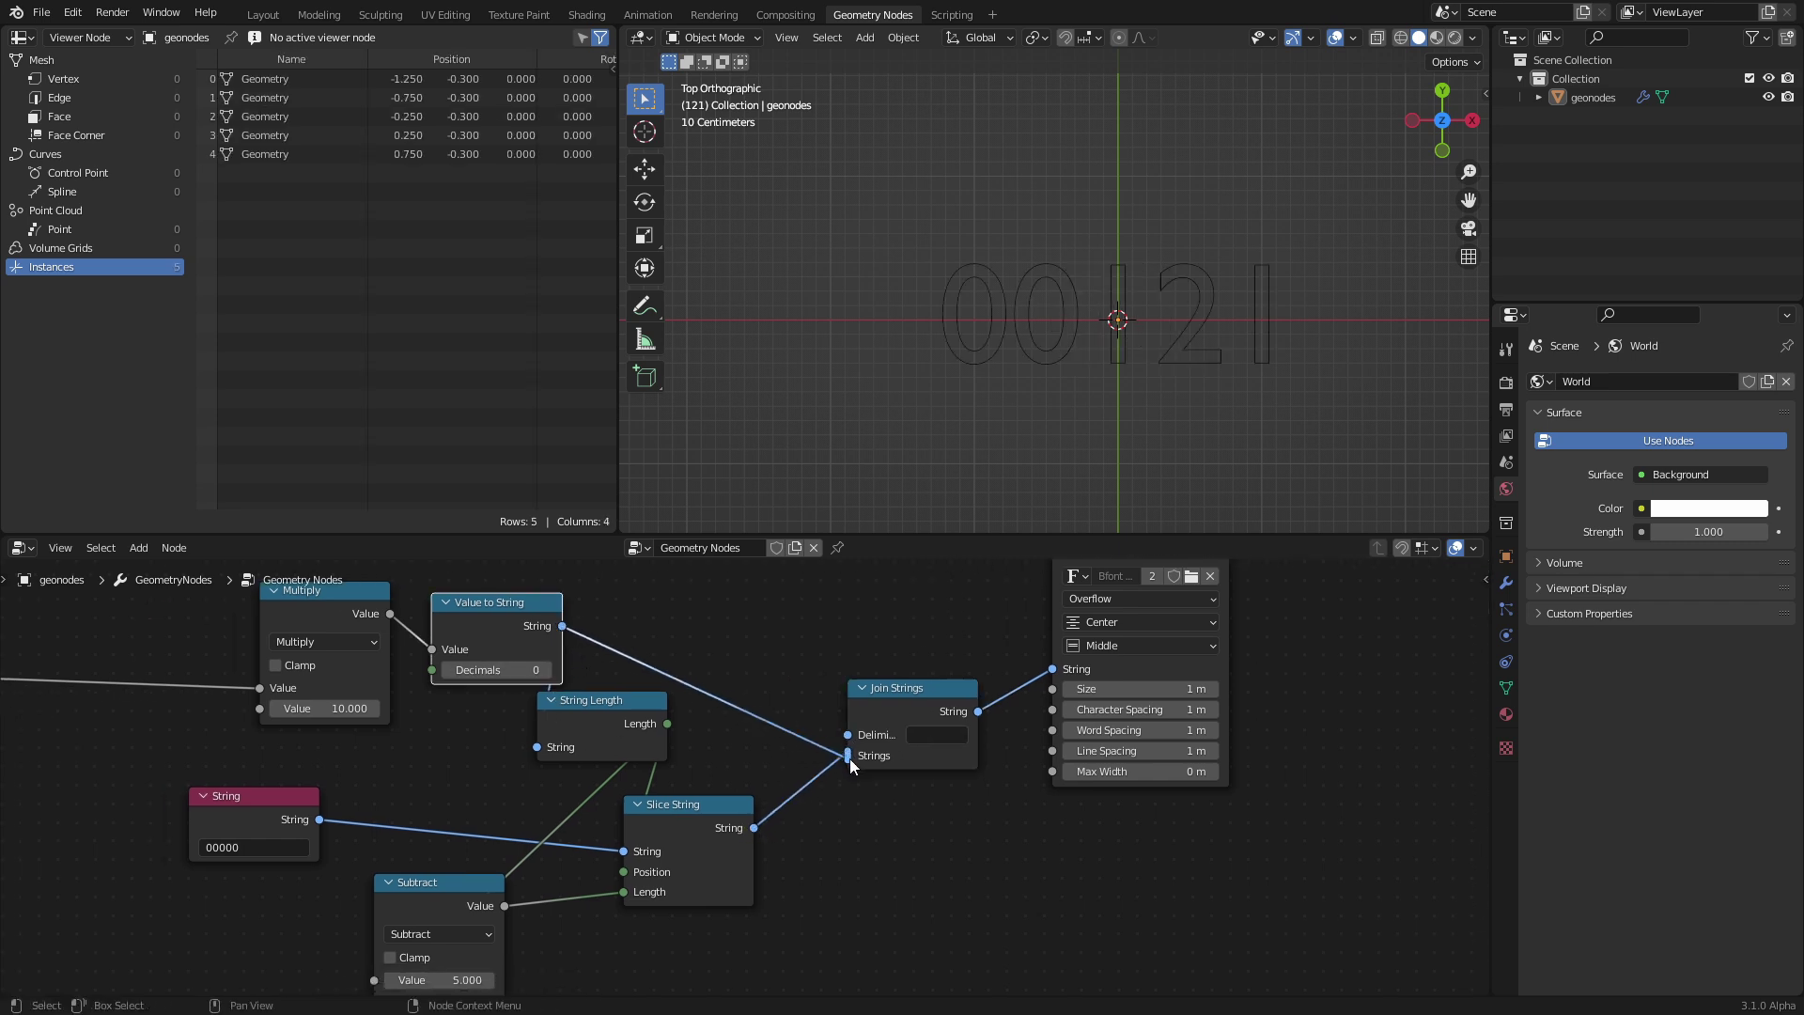
# - Play the animation to check the zero-padded counter and stop playback
pyautogui.press('space')
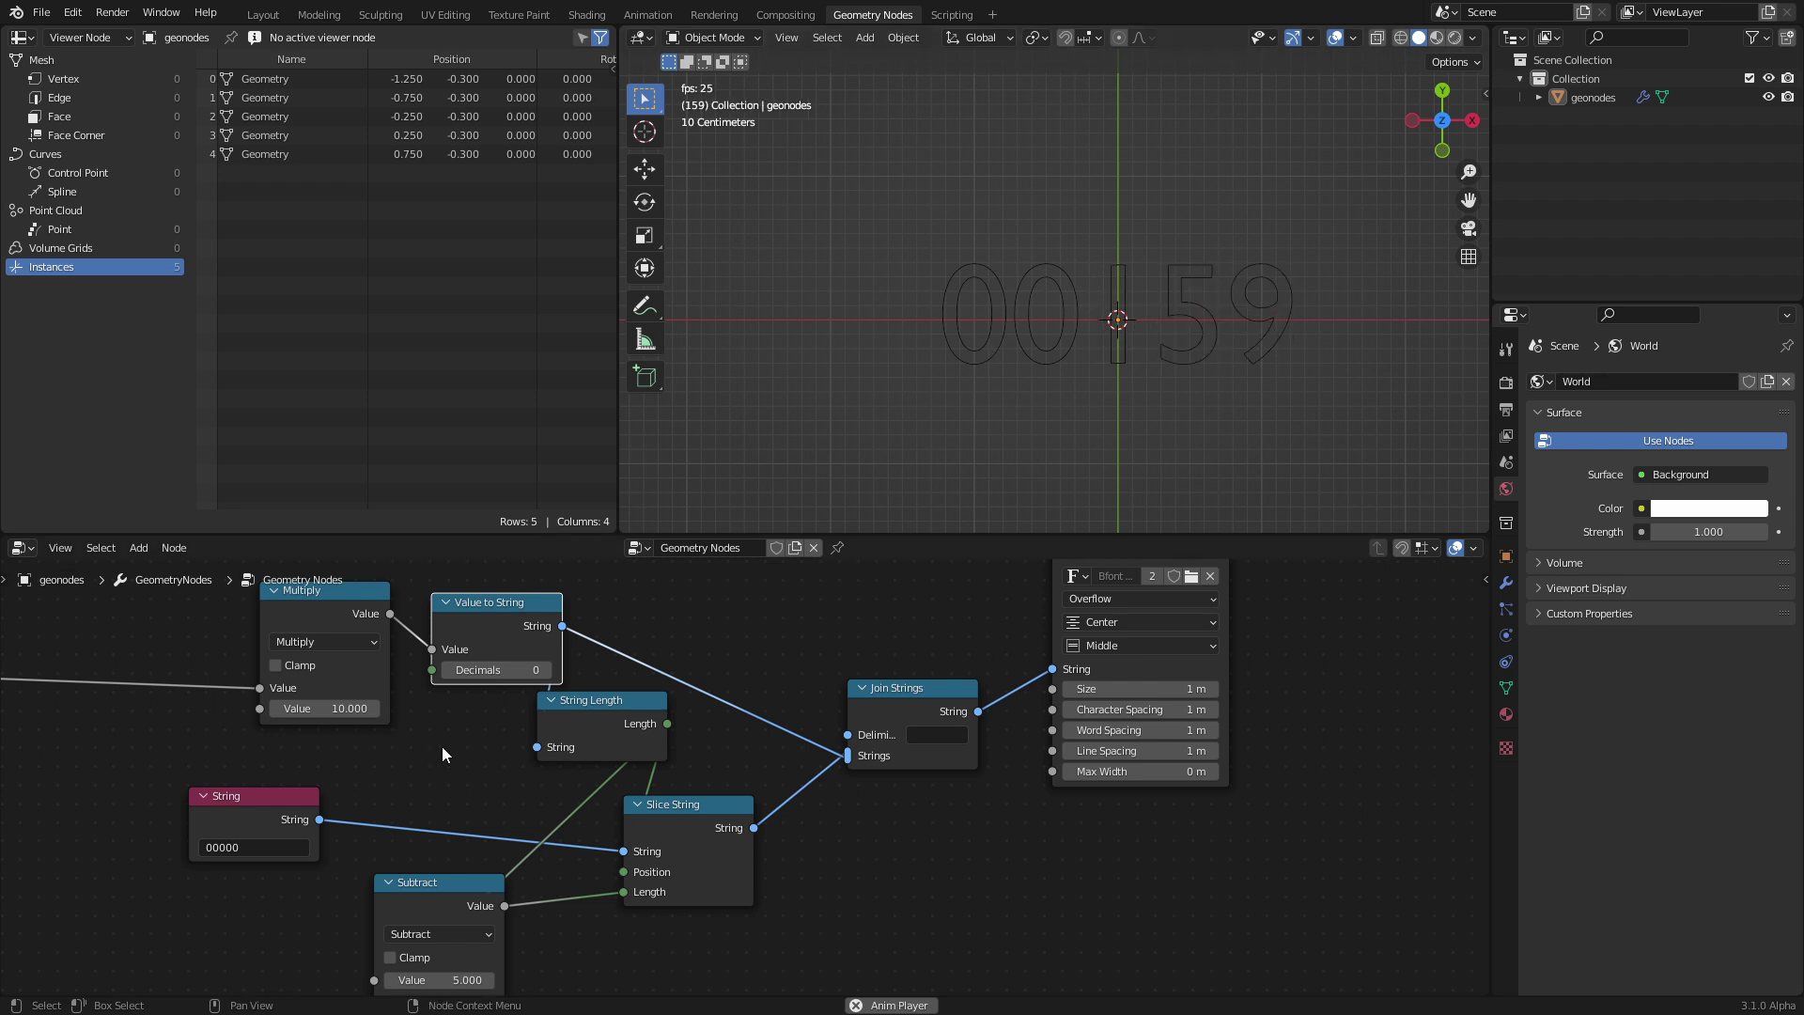
pyautogui.scroll(-1, 605, 759)
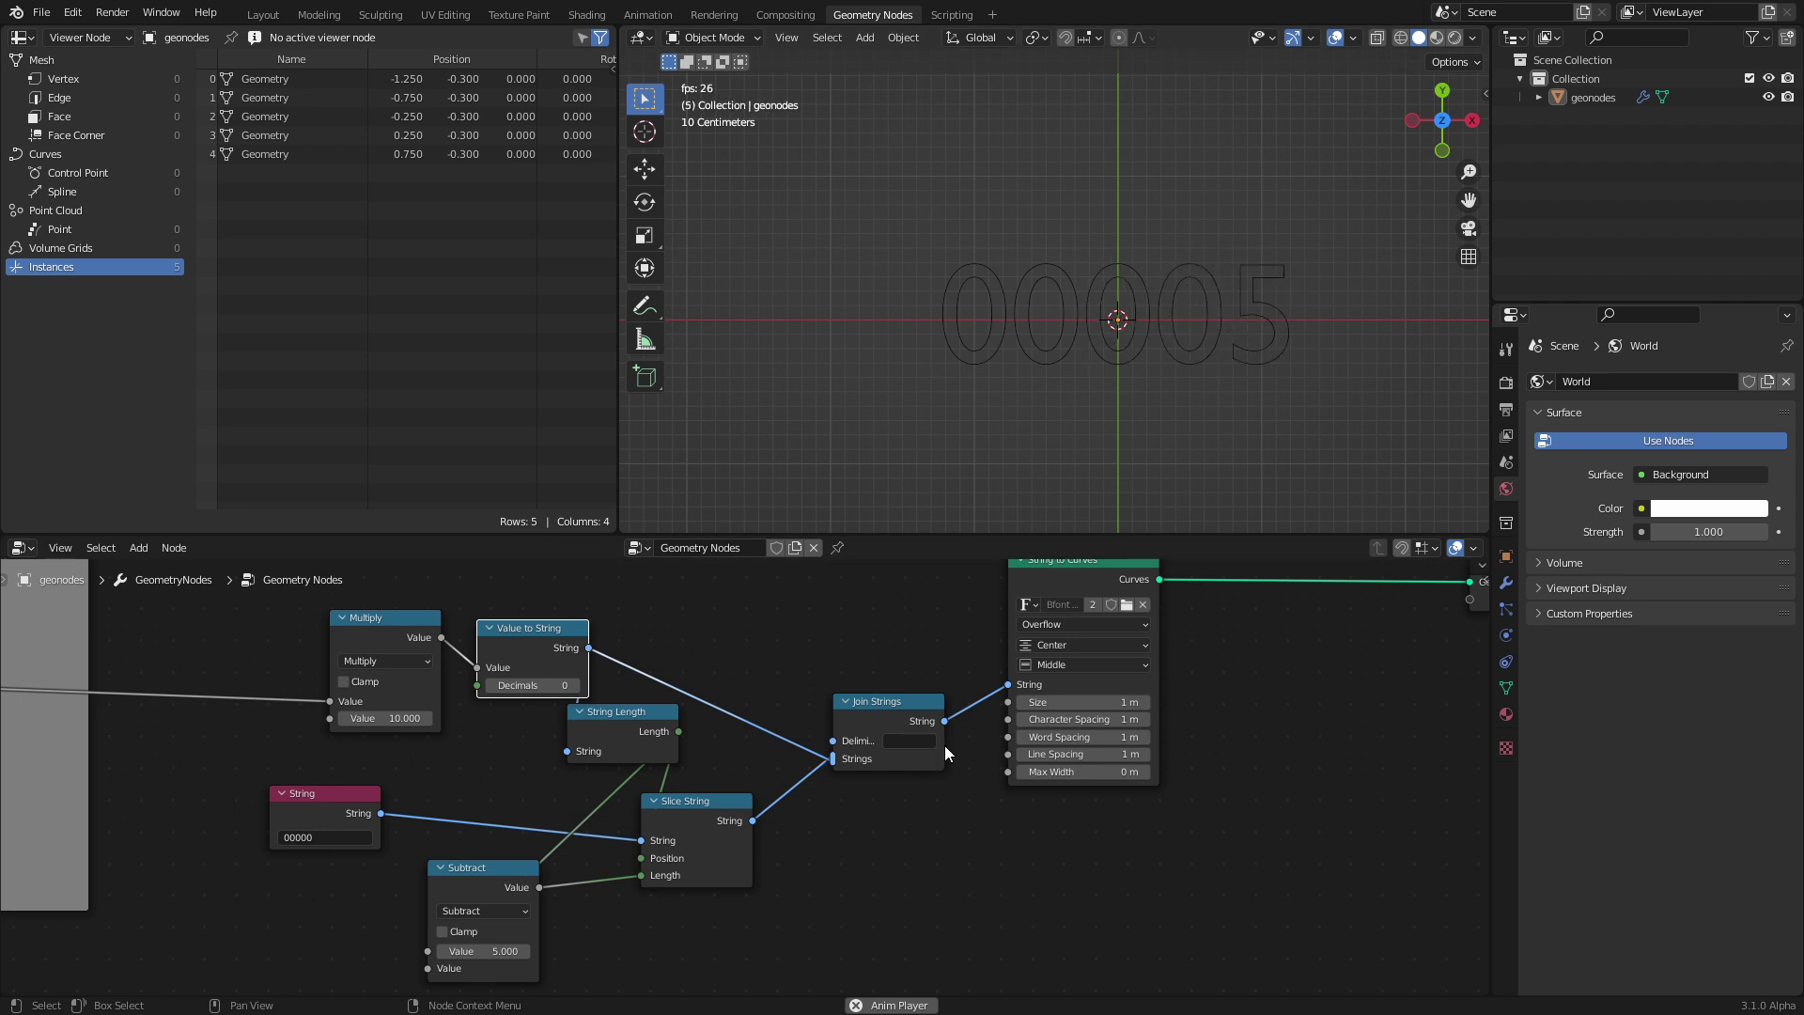
pyautogui.press('space')
# - Move the String to Curves node closer to the Group Output node and save the file
pyautogui.moveTo(1208, 732); pyautogui.dragTo(814, 796, button='middle')
pyautogui.moveTo(759, 622); pyautogui.dragTo(957, 615)
pyautogui.hotkey('ctrl', 's')
pyautogui.scroll(2, 682, 701)
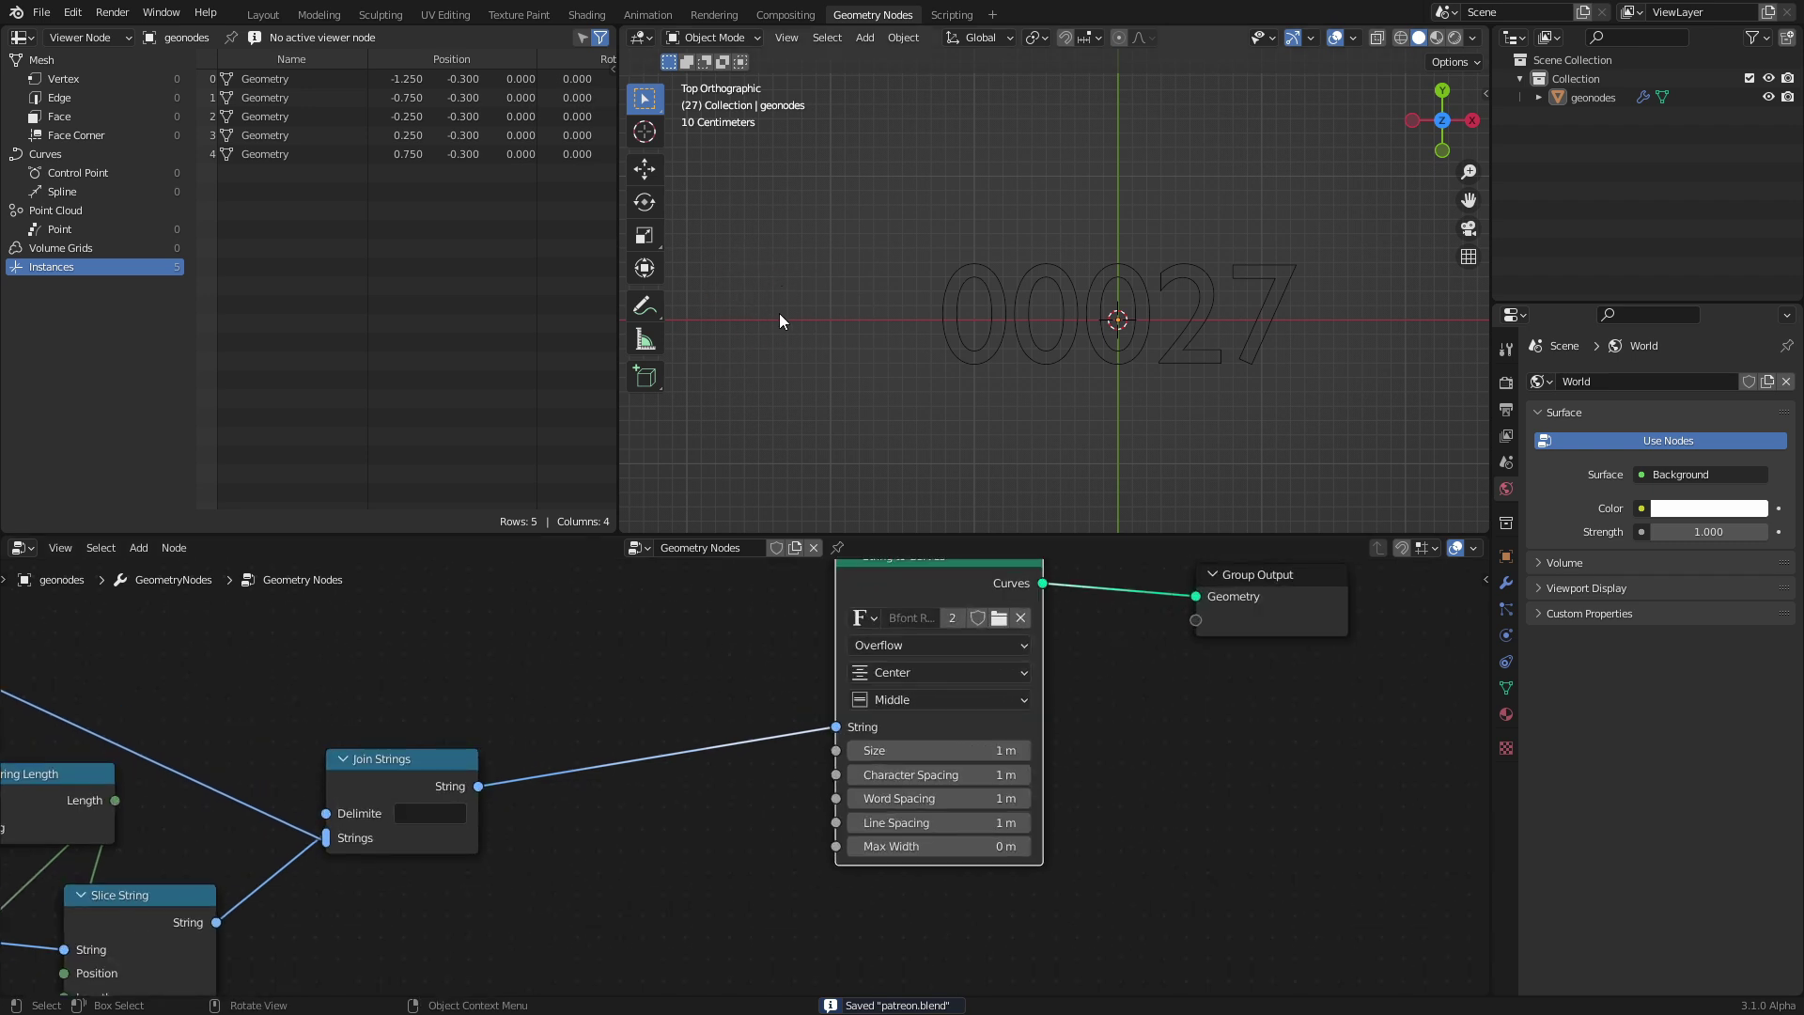
# - Add a String input node below the Join Strings node and set its text to "HI 42069"
pyautogui.moveTo(376, 734); pyautogui.dragTo(589, 692, button='middle')
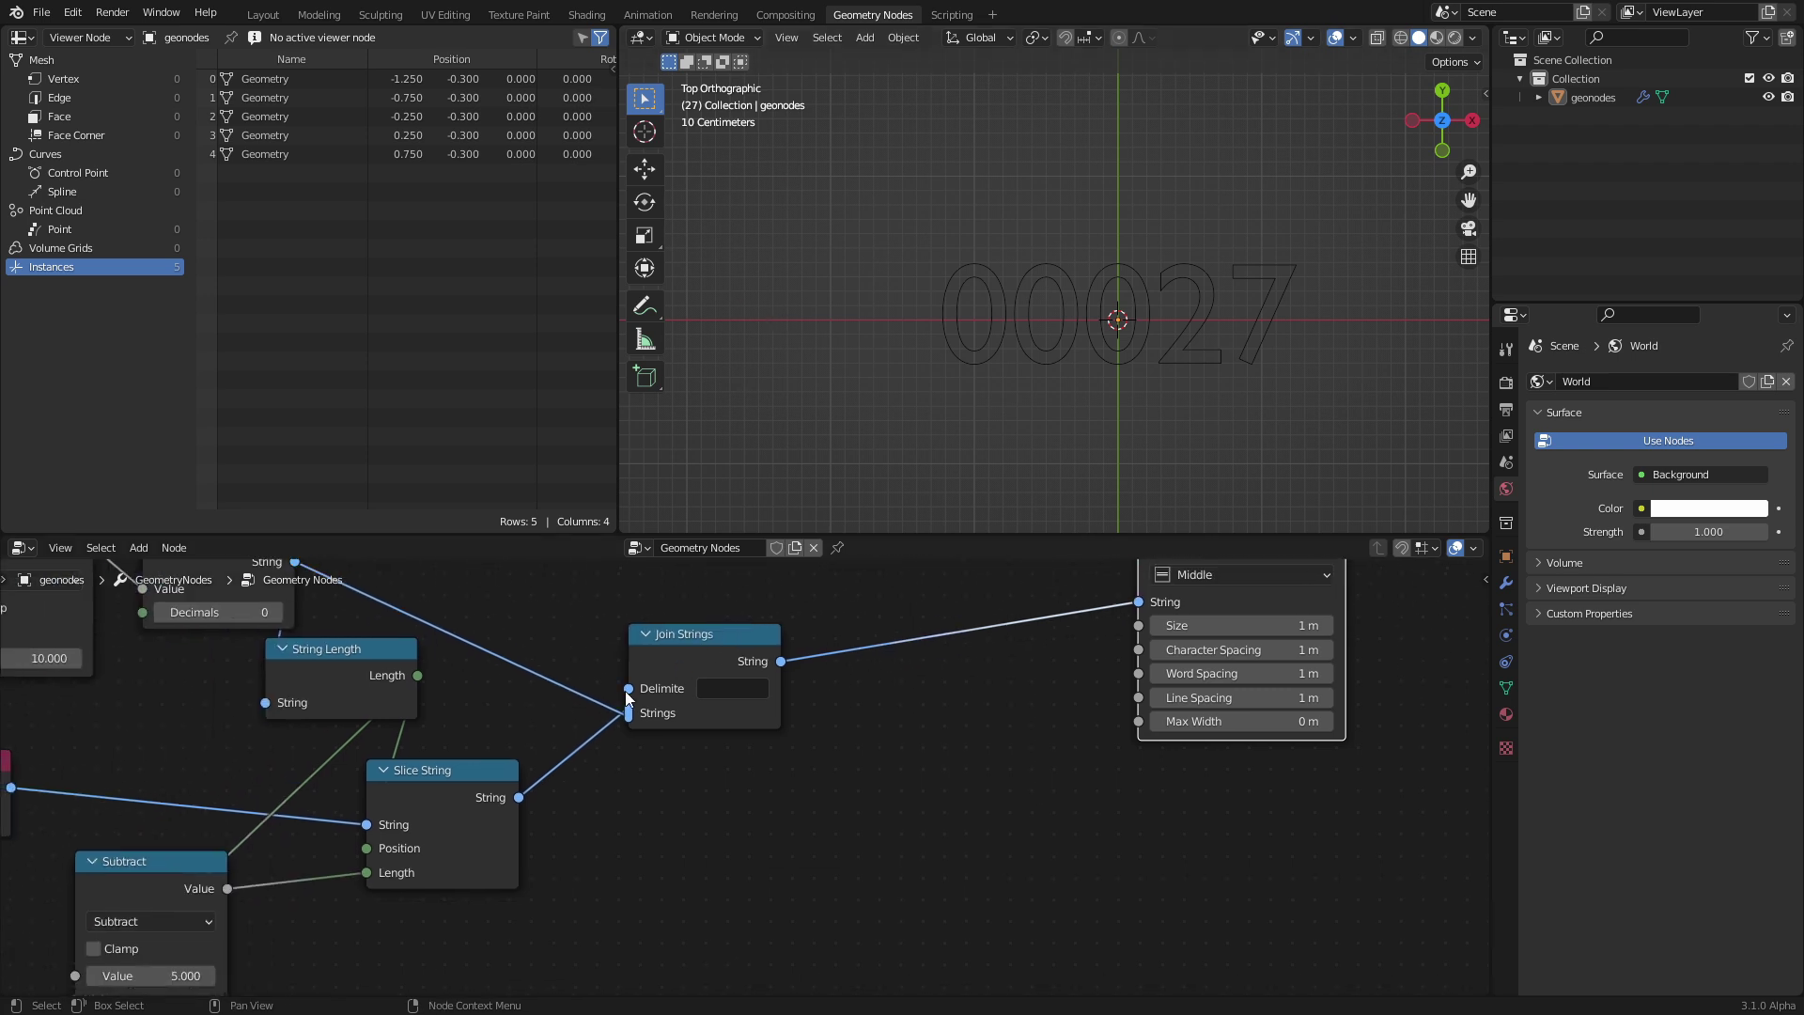
pyautogui.scroll(2, 589, 692)
pyautogui.hotkey('shift', 'a')
pyautogui.click(527, 591)
pyautogui.write('str')
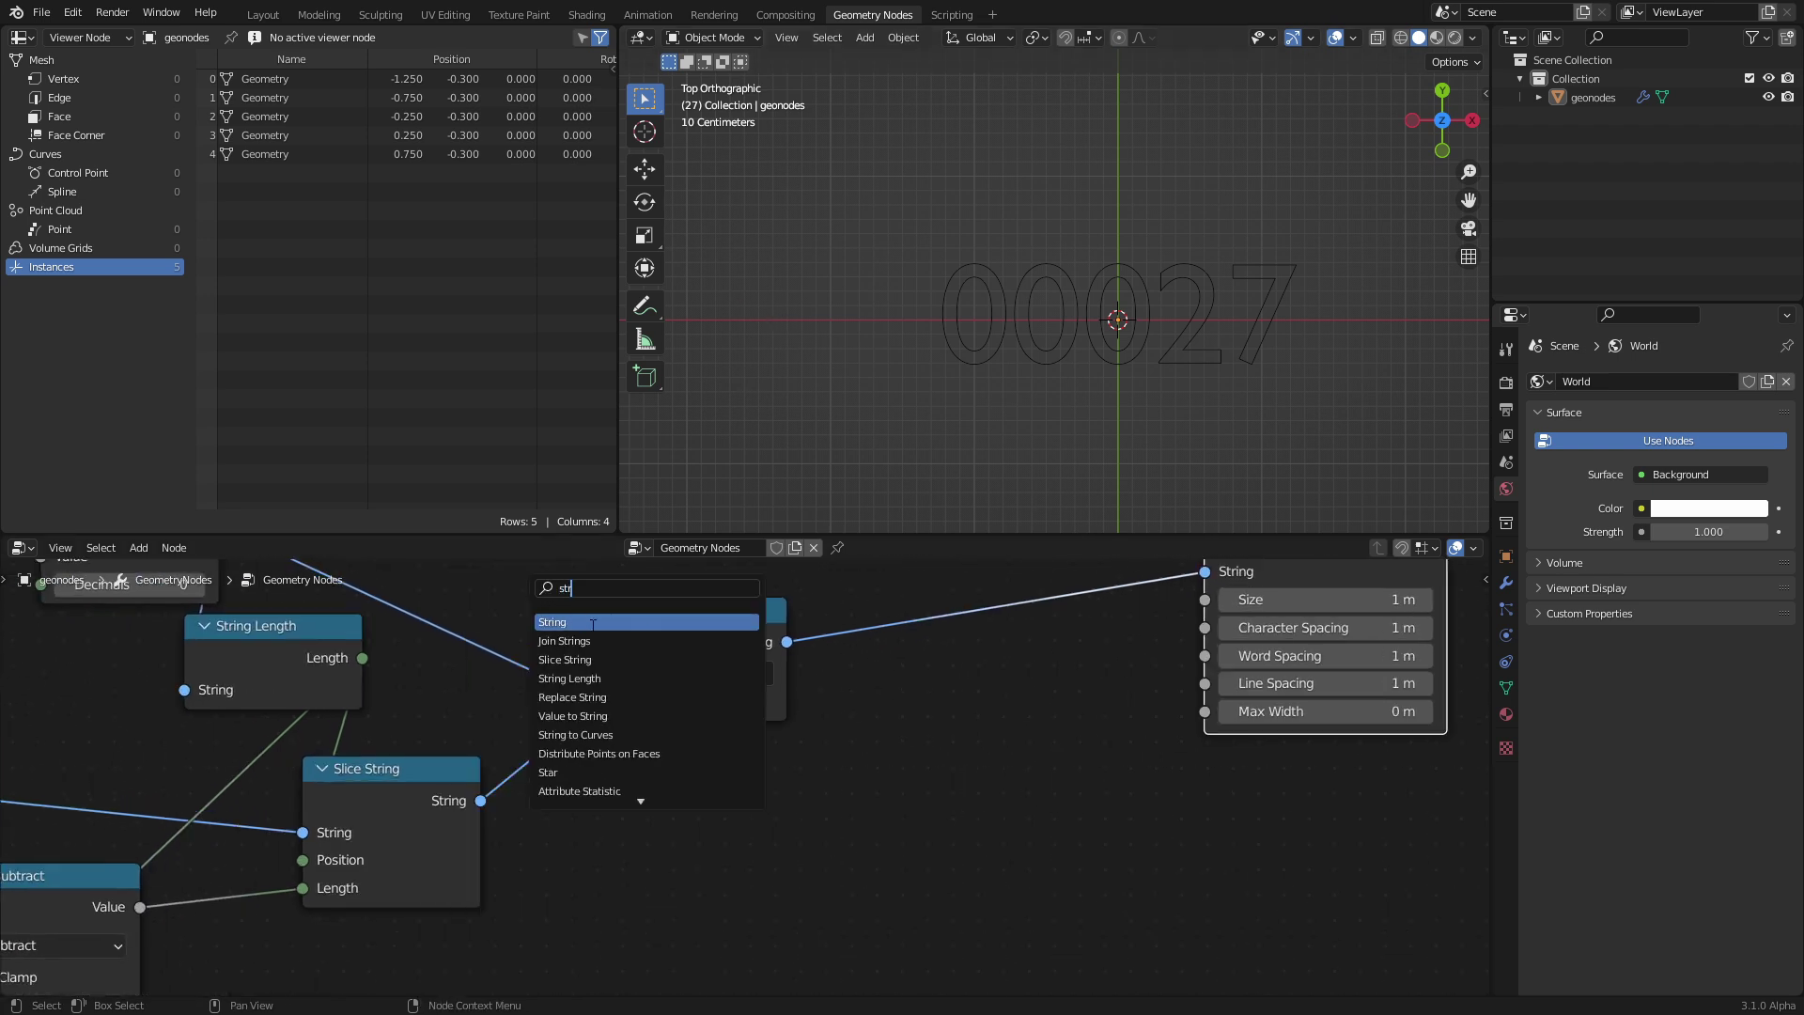
pyautogui.press('Return')
pyautogui.click(690, 836)
pyautogui.click(665, 872)
pyautogui.write('Hi')
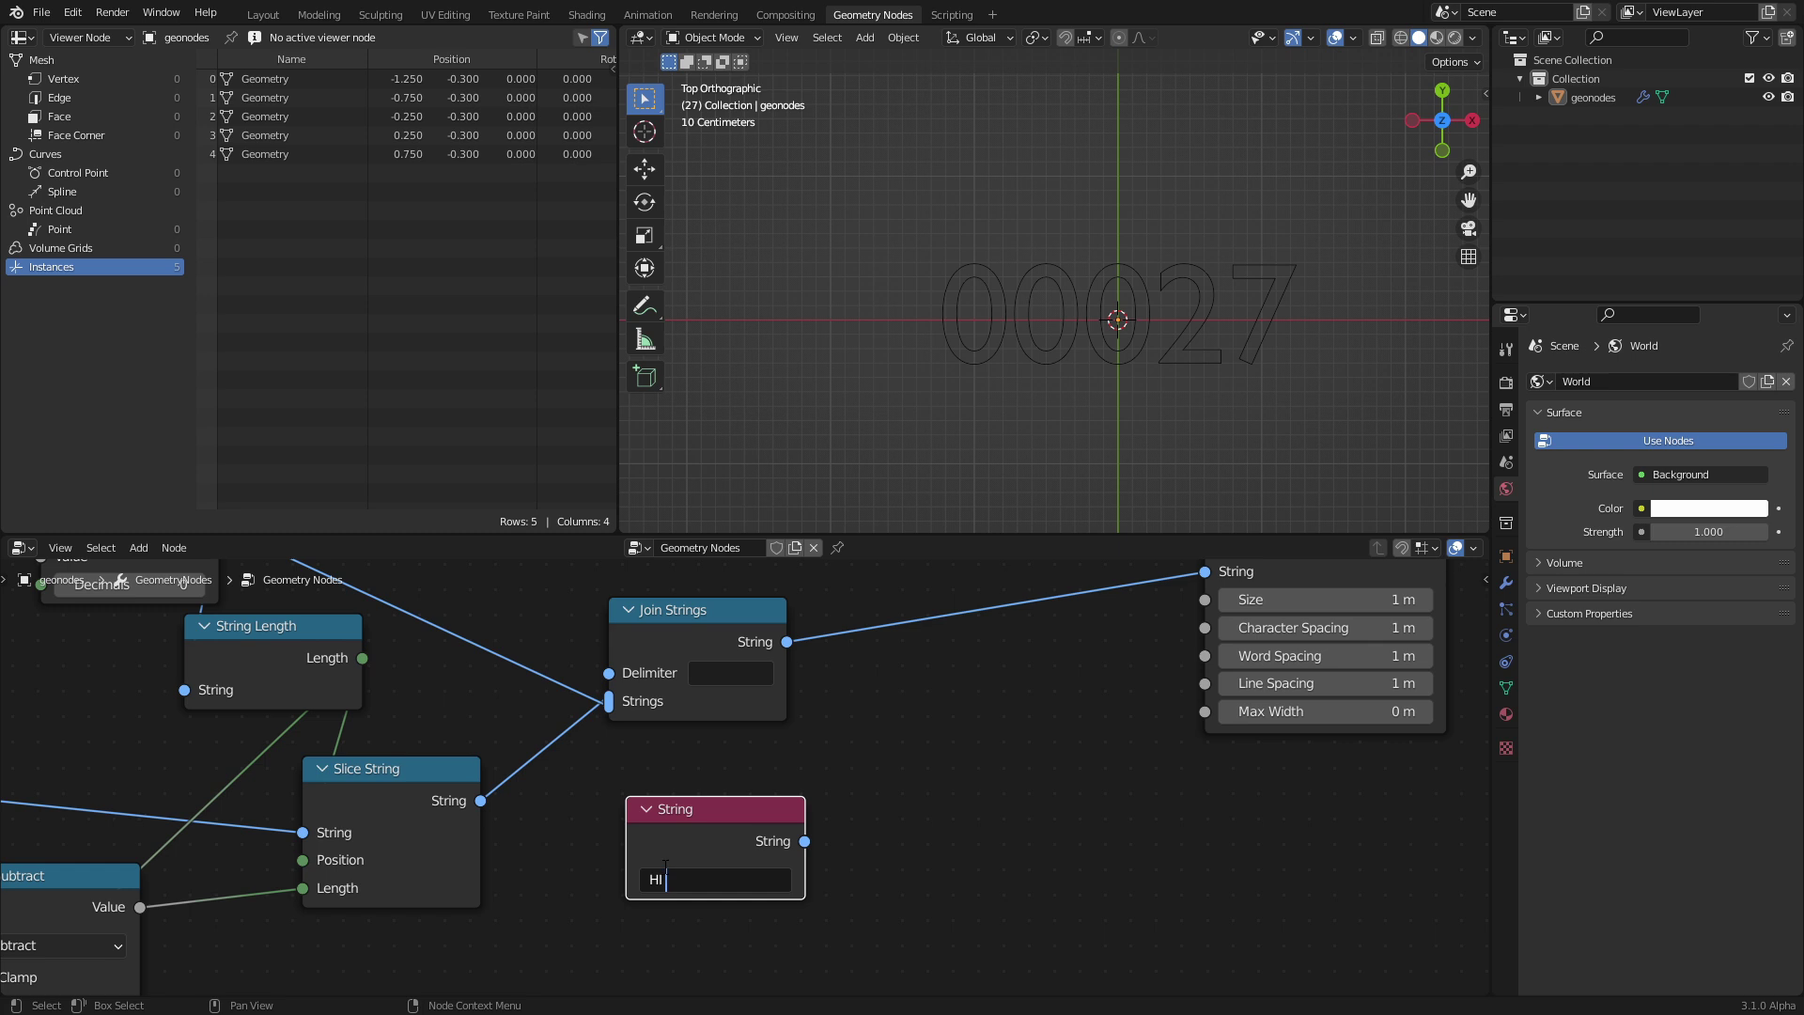
pyautogui.write(' 2069')
pyautogui.press('Return')
pyautogui.moveTo(765, 809); pyautogui.dragTo(727, 797)
# - Duplicate Join Strings before String to Curves, and connect the first Join Strings and the "HI 42069" String node to its Strings input
pyautogui.moveTo(765, 733); pyautogui.dragTo(665, 773, button='middle')
pyautogui.click(612, 670)
pyautogui.hotkey('shift', 'd')
pyautogui.click(909, 644)
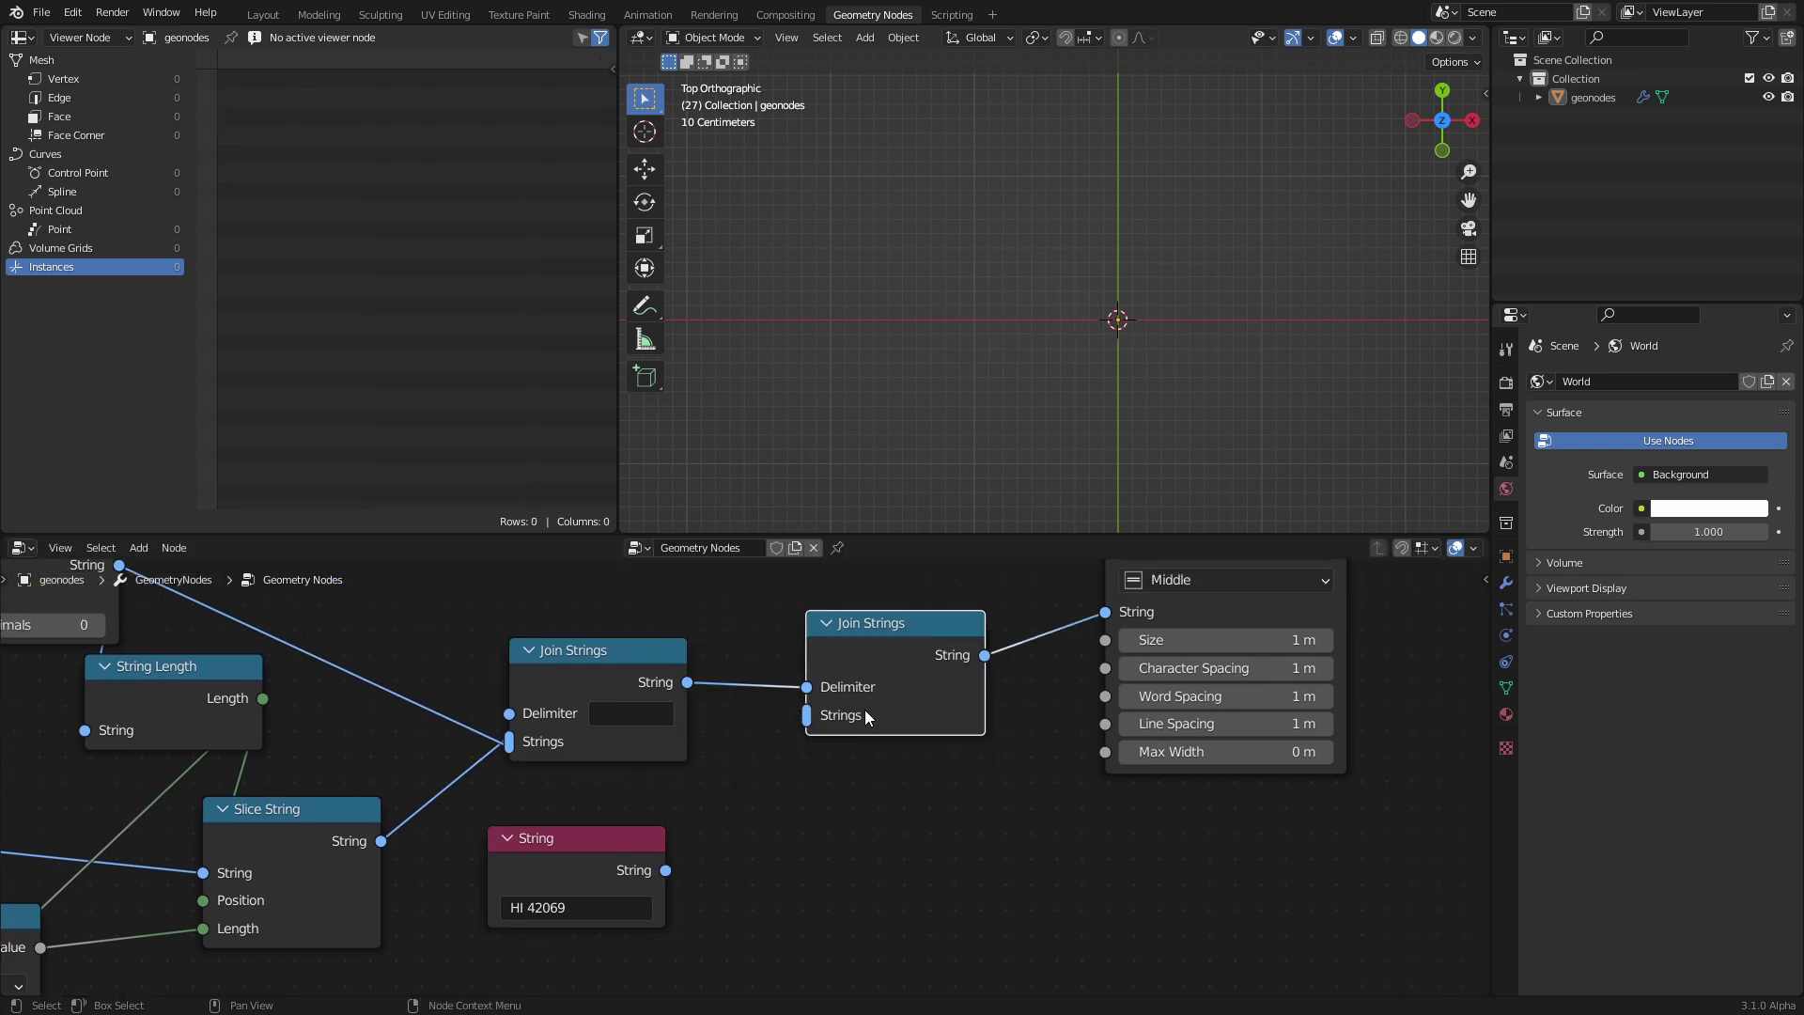
pyautogui.moveTo(806, 687); pyautogui.dragTo(806, 715)
pyautogui.moveTo(666, 870); pyautogui.dragTo(804, 704)
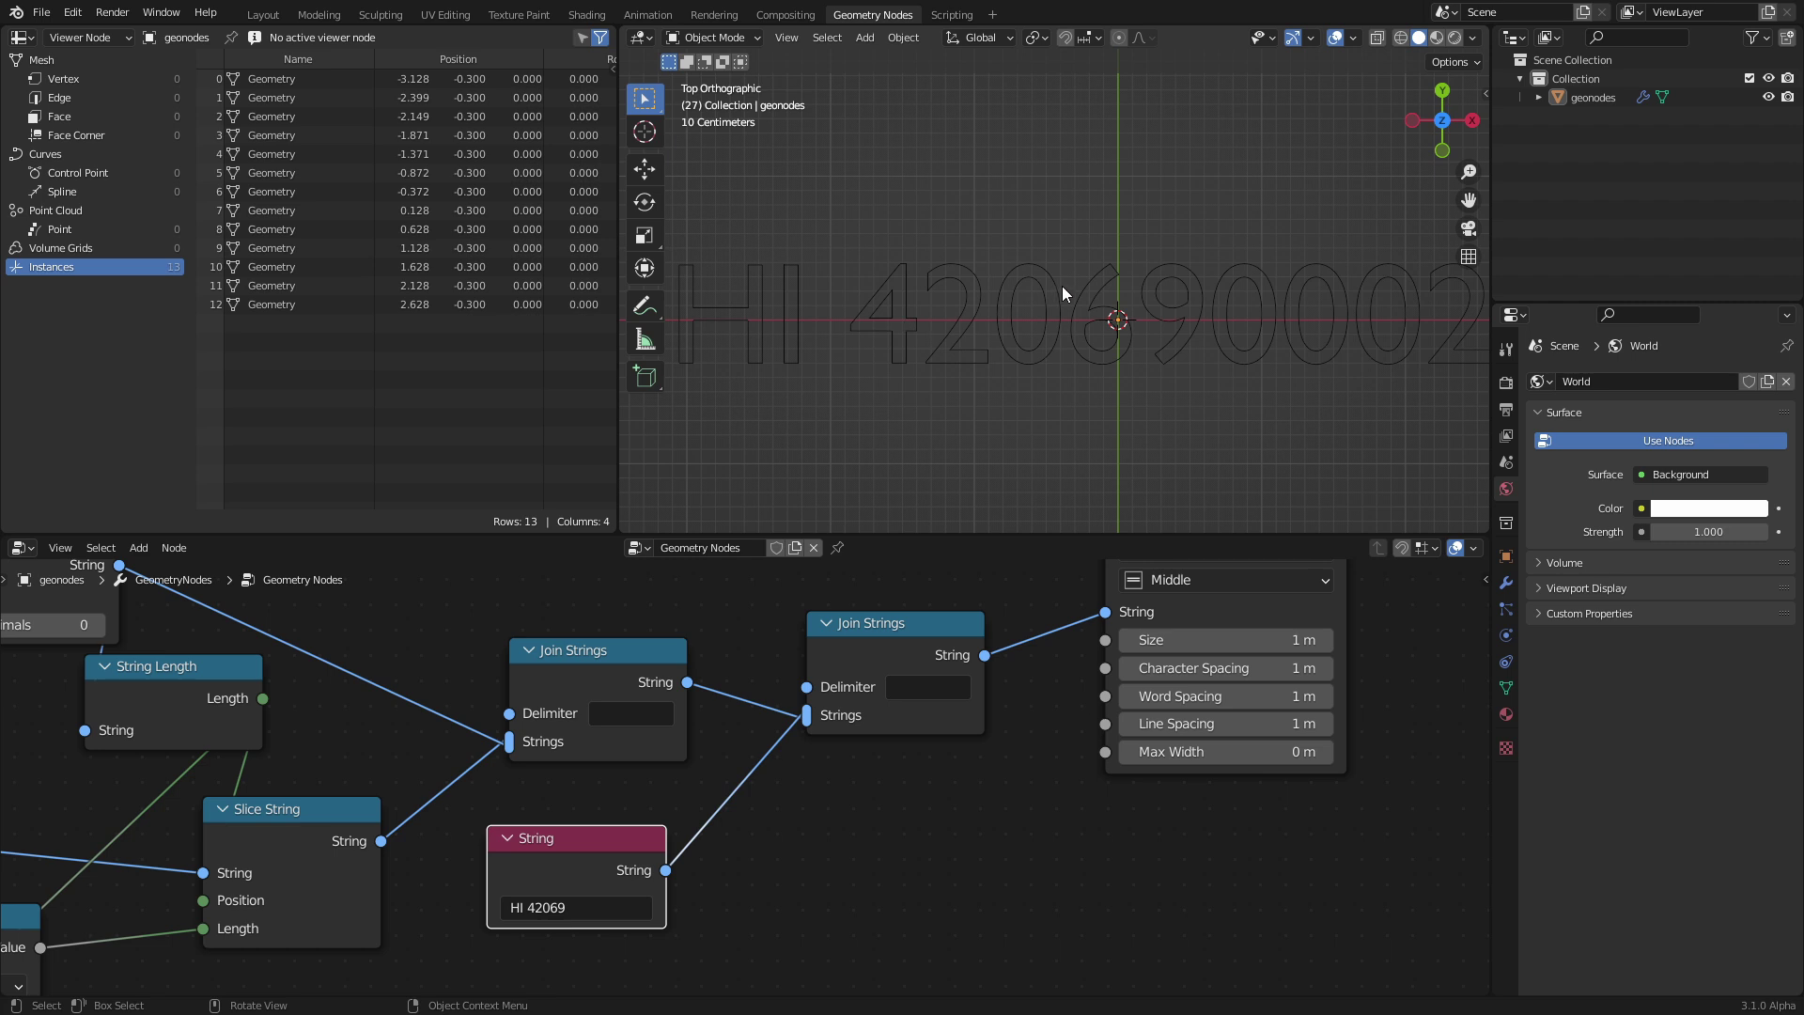
# - Play the animation to check the high-score text combined with the running counter, and stop playback
pyautogui.press('space')
pyautogui.press('space')
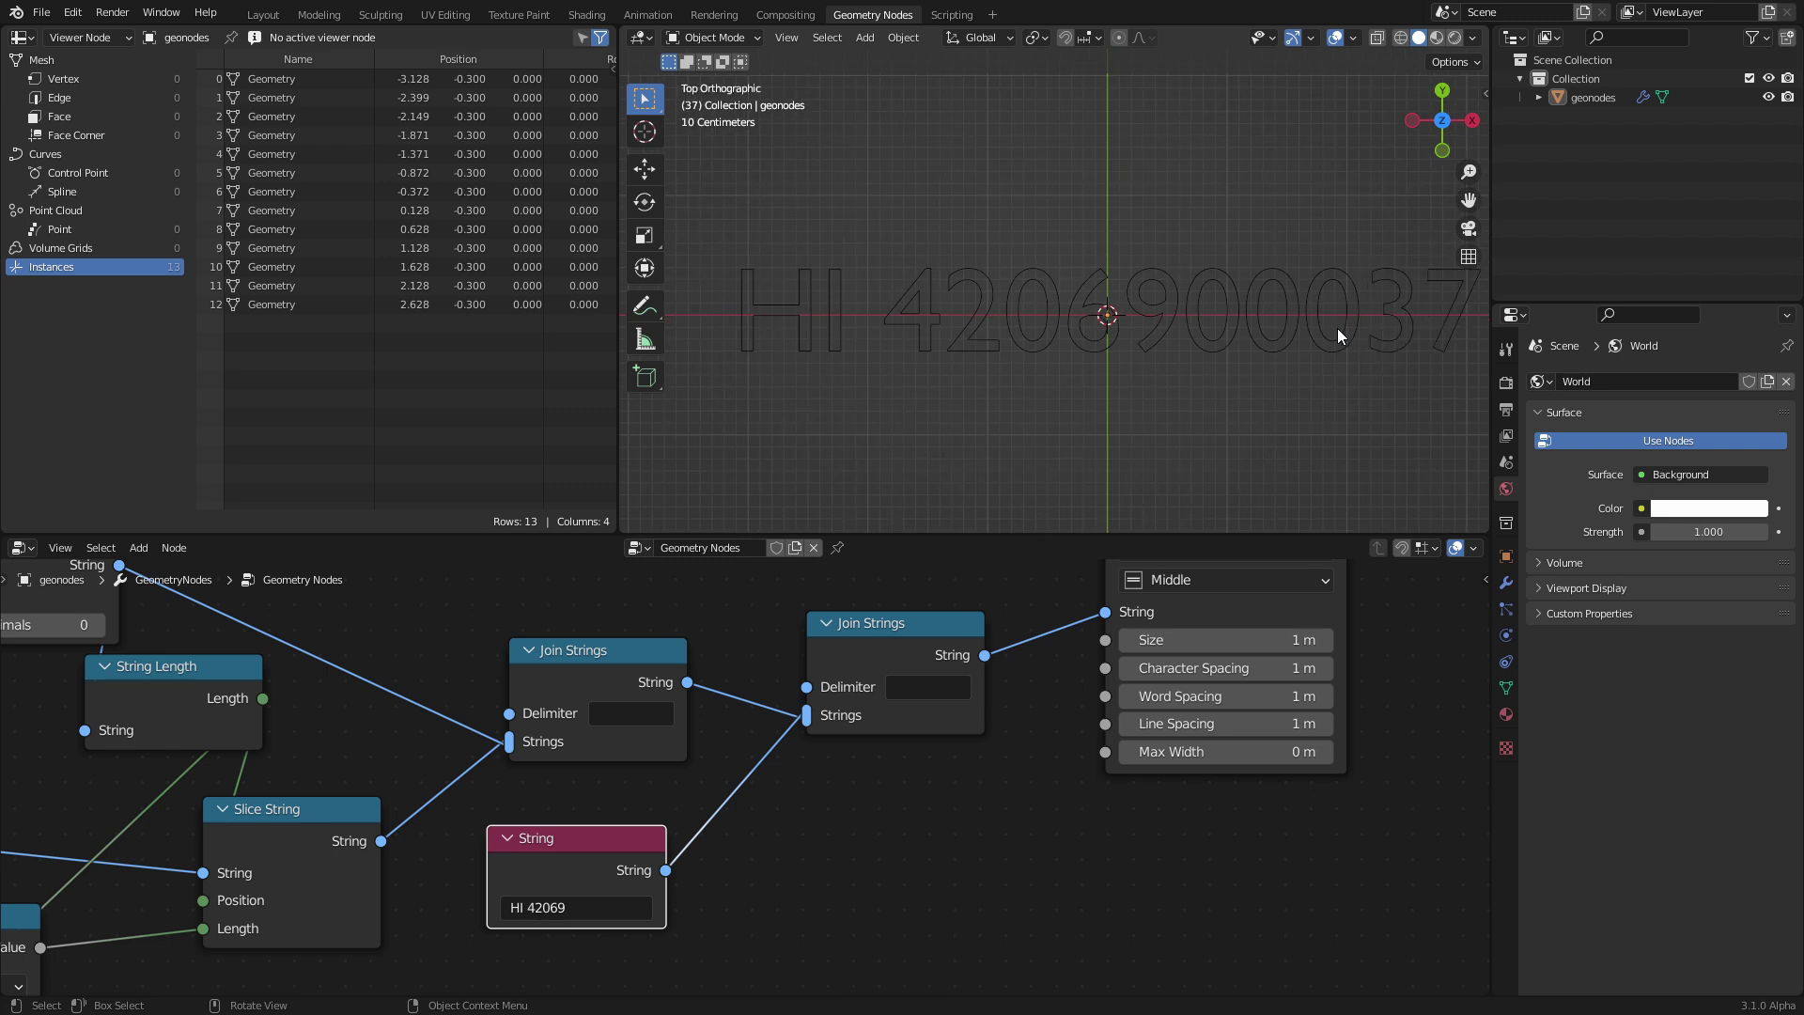
pyautogui.keyDown('shift'); pyautogui.moveTo(1337, 329); pyautogui.dragTo(1285, 353, button='middle'); pyautogui.keyUp('shift')
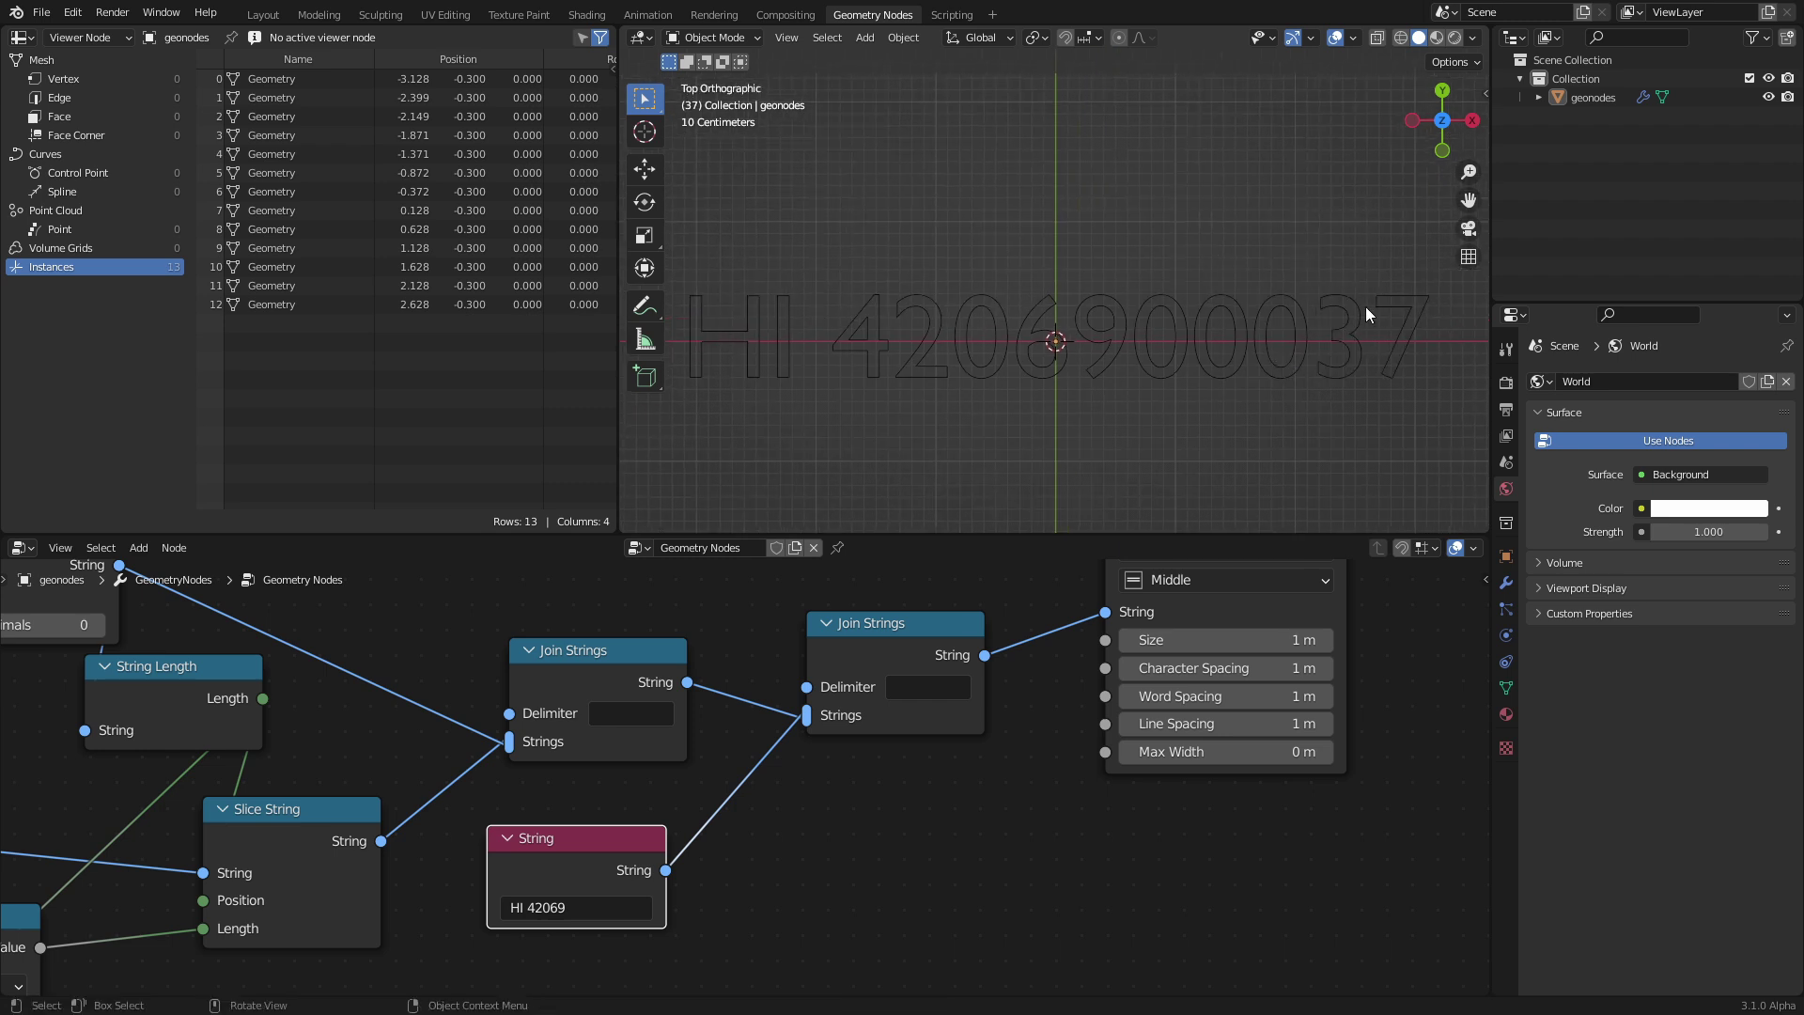
# - Try the letter "a" as the delimiter of the second Join Strings node
pyautogui.click(917, 688)
pyautogui.write('a')
pyautogui.press('Return')
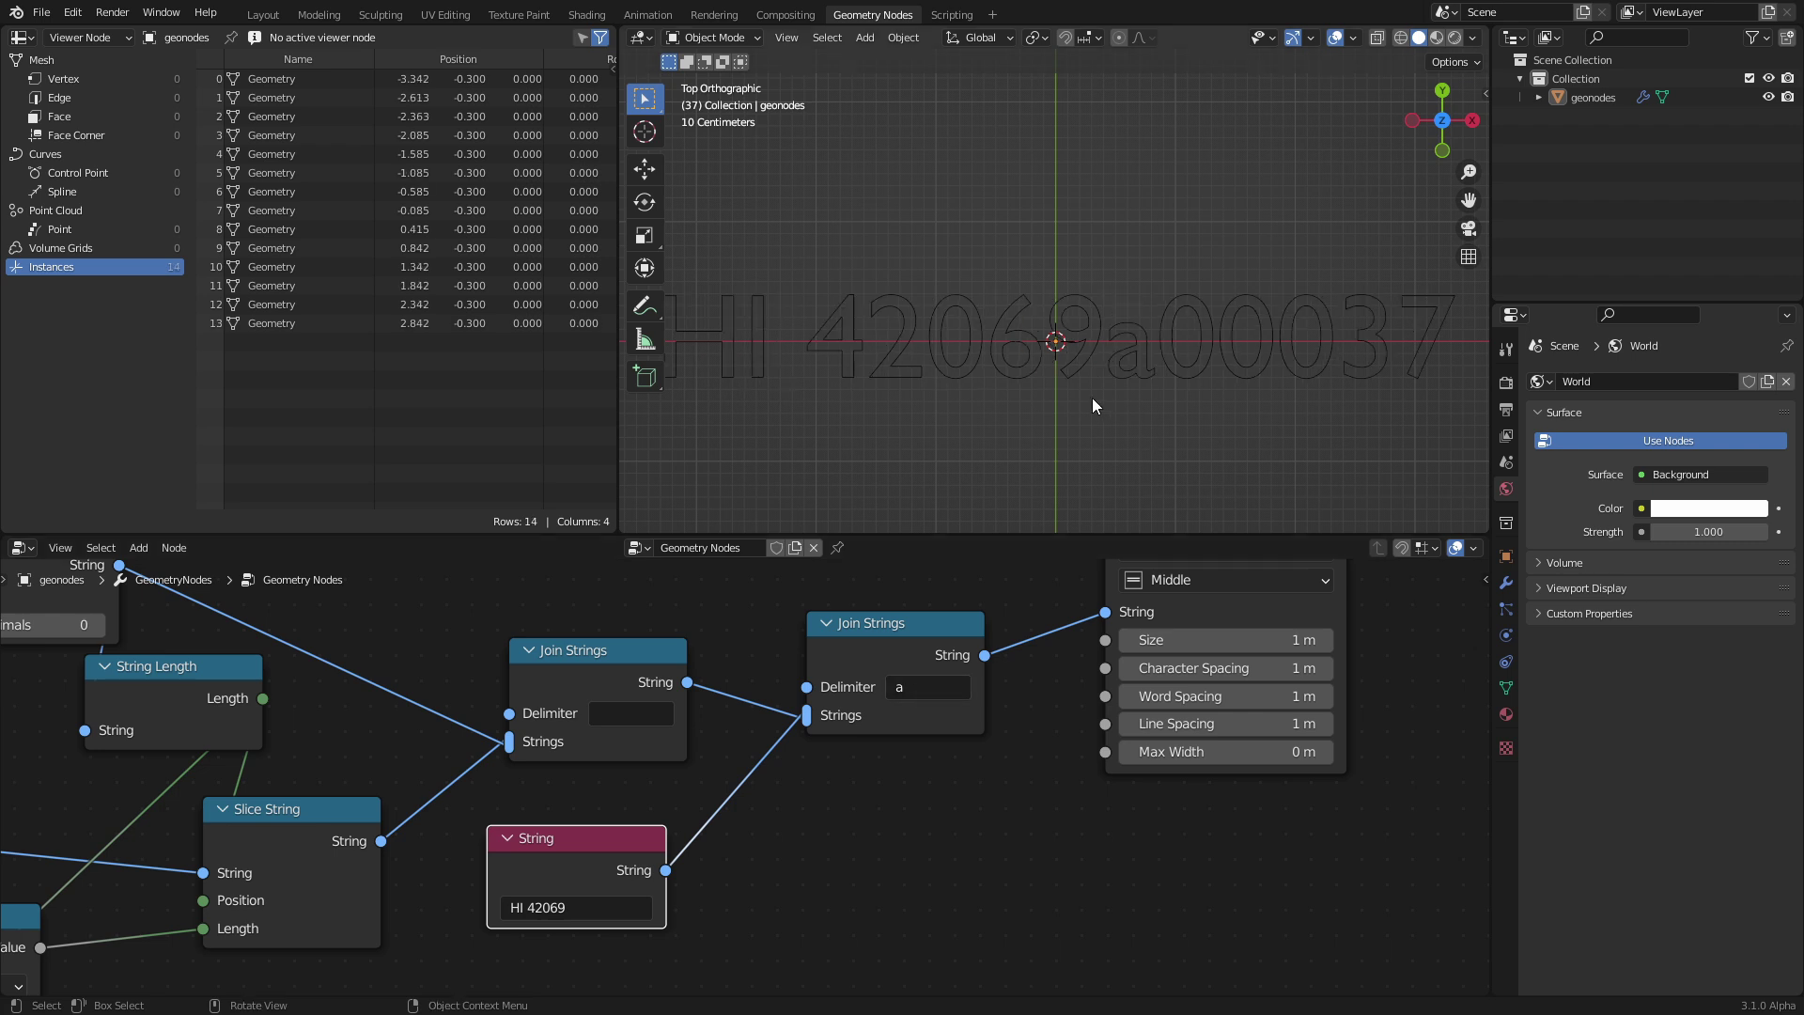
# - Set the delimiter of the second Join Strings node to a single space
pyautogui.press('space')
# - Play the animation to check the separated scores, stop playback and save the file
pyautogui.press('space')
pyautogui.press('BackSpace')
pyautogui.press('Return')
pyautogui.press('space')
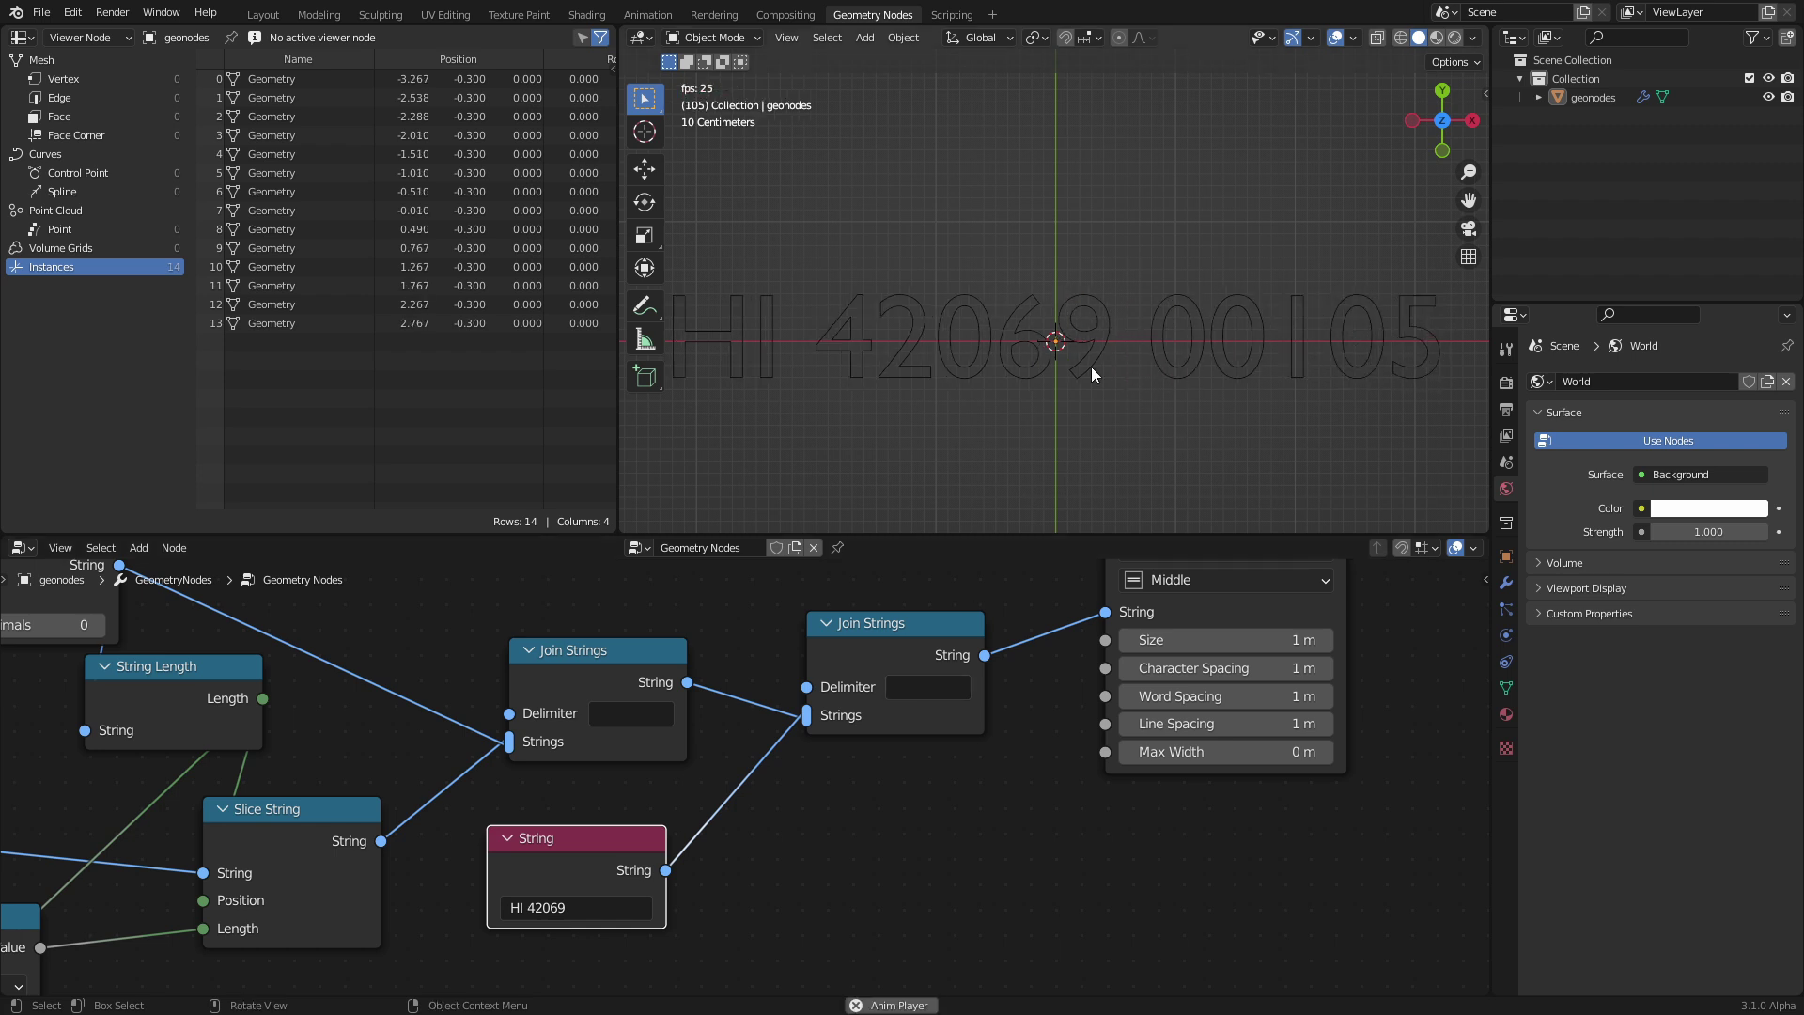
pyautogui.moveTo(1125, 622); pyautogui.dragTo(1081, 759, button='middle')
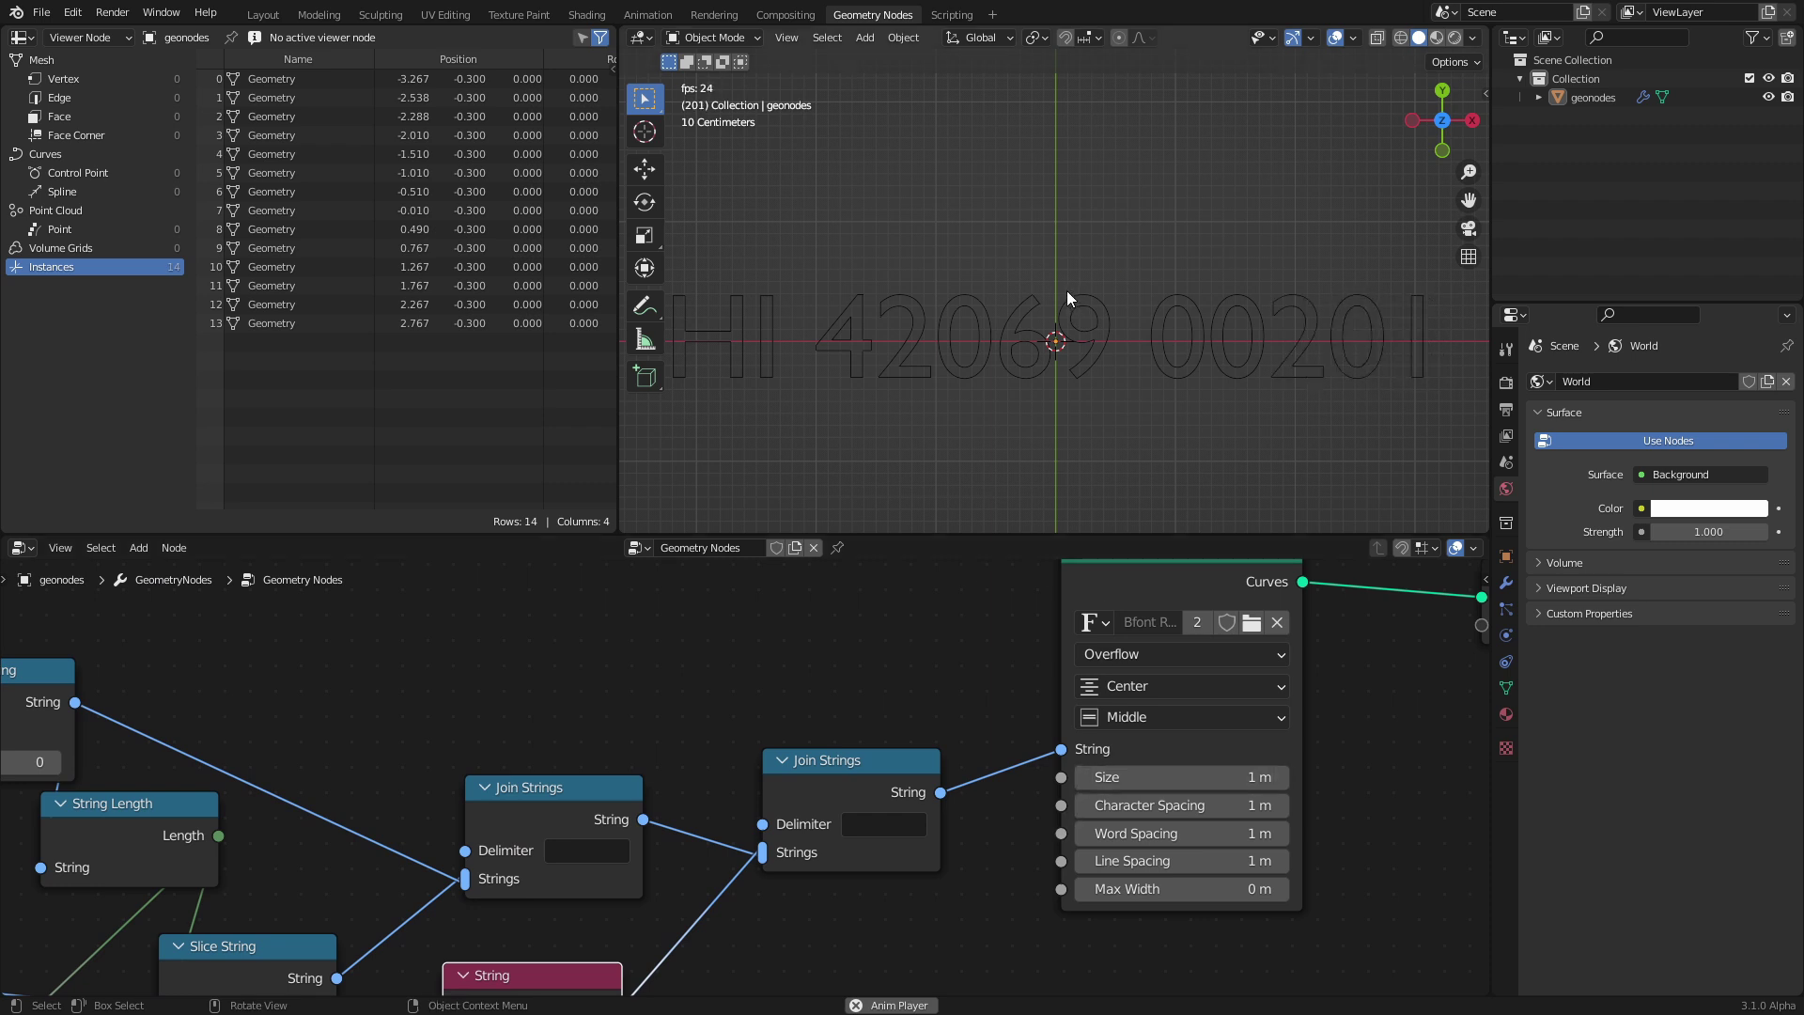
pyautogui.press('space')
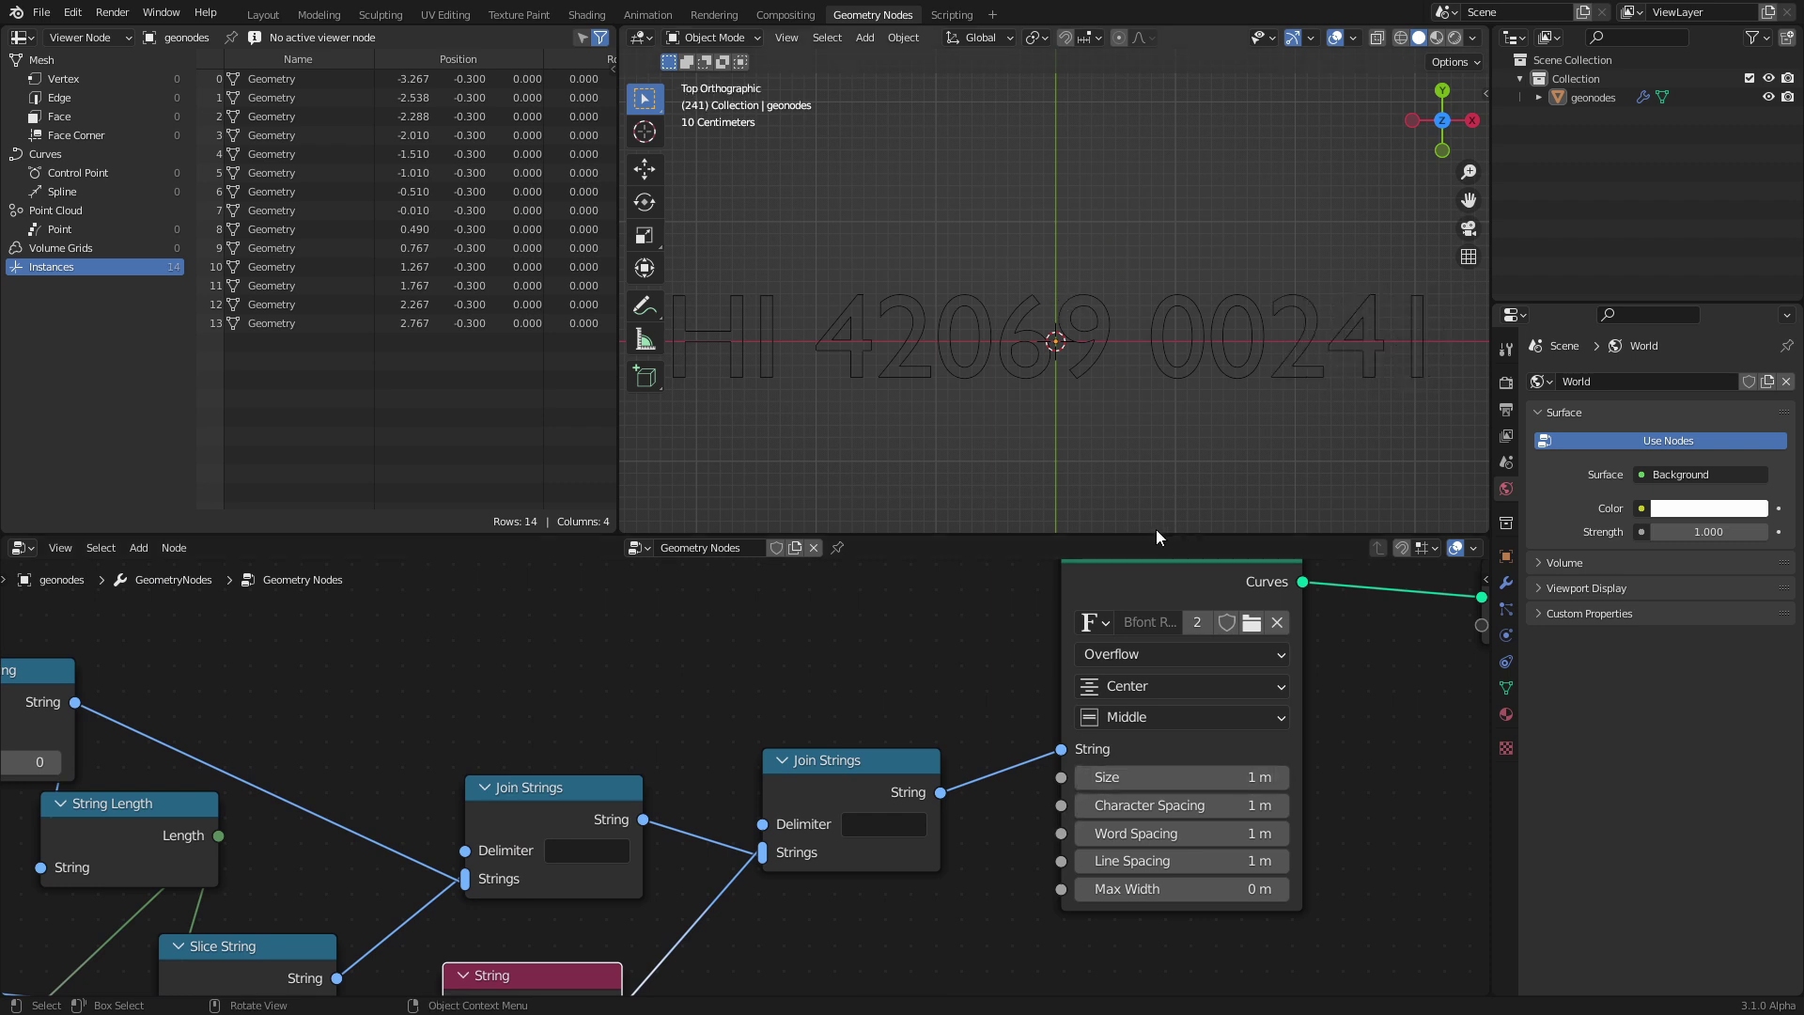
pyautogui.hotkey('ctrl', 's')
# - Load the Pixel Operator 8 Bold font from the Desktop folder into the String to Curves node
pyautogui.click(1252, 621)
pyautogui.click(470, 370)
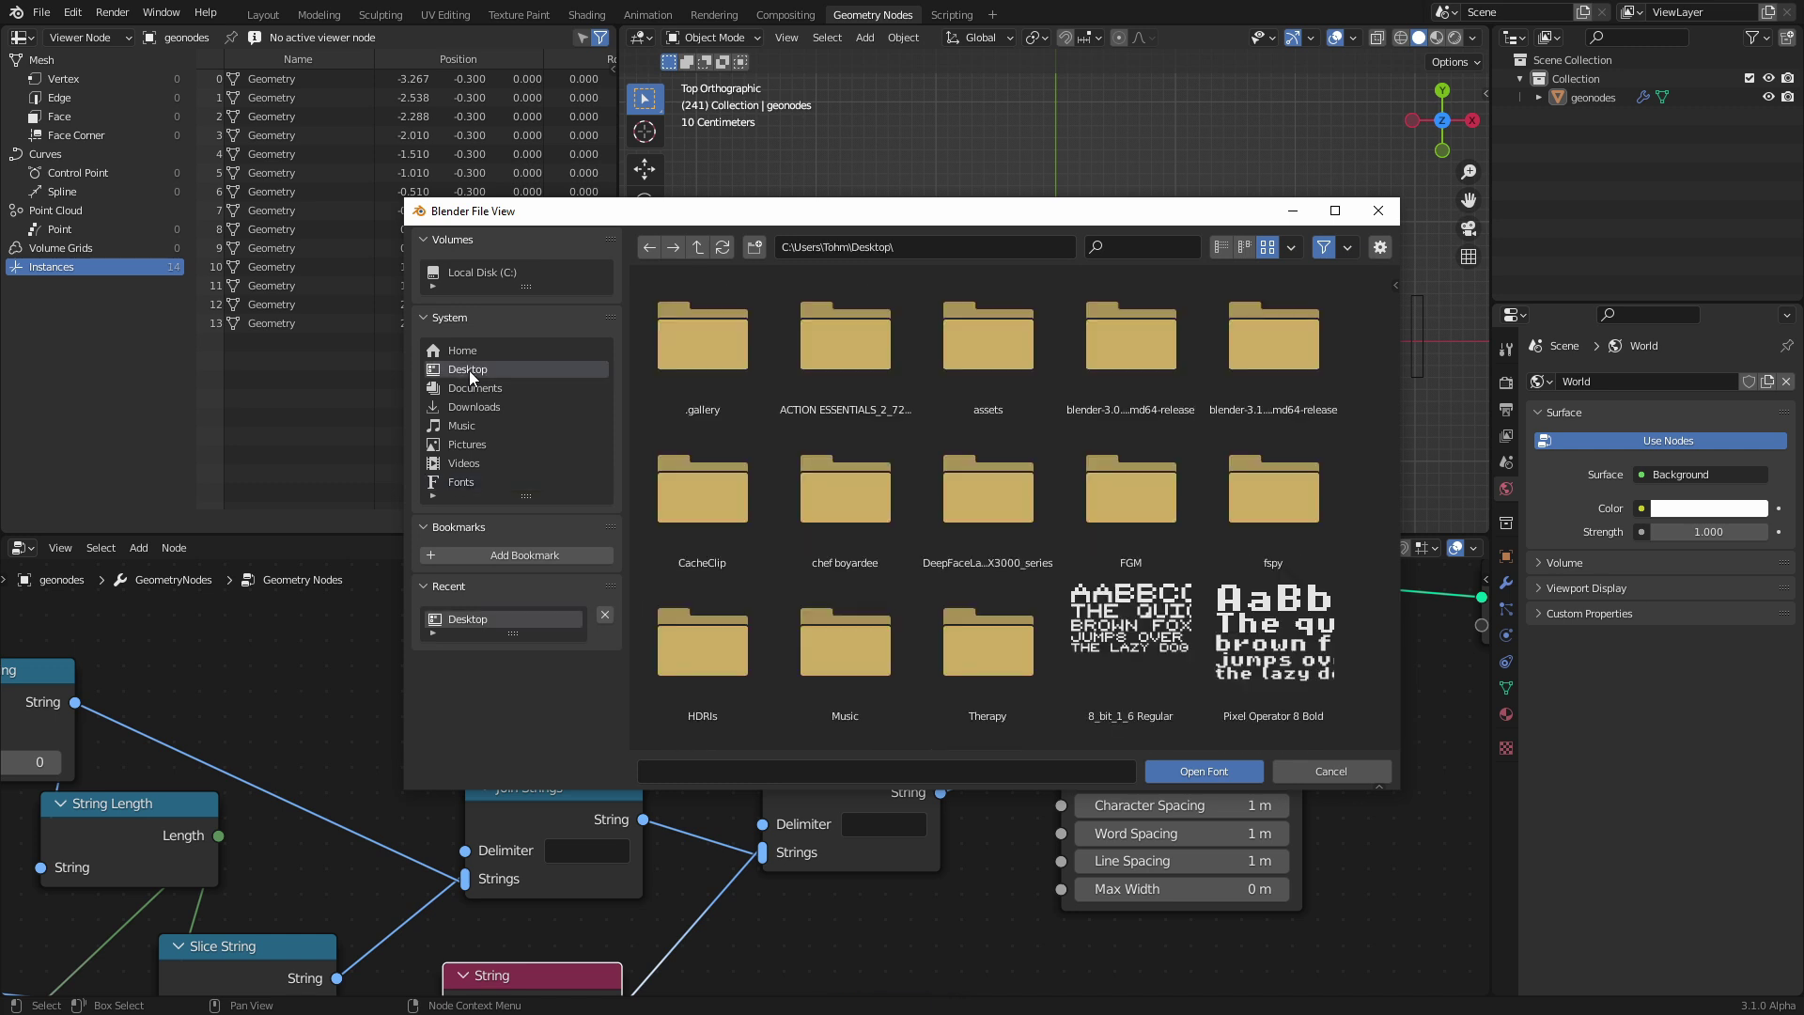
pyautogui.doubleClick(1278, 611)
# - Replay the animation from the first frame, preview the pixel-font text in rendered shading and return to solid shading
pyautogui.scroll(-1, 1083, 307)
pyautogui.hotkey('shift', 'Left')
pyautogui.press('space')
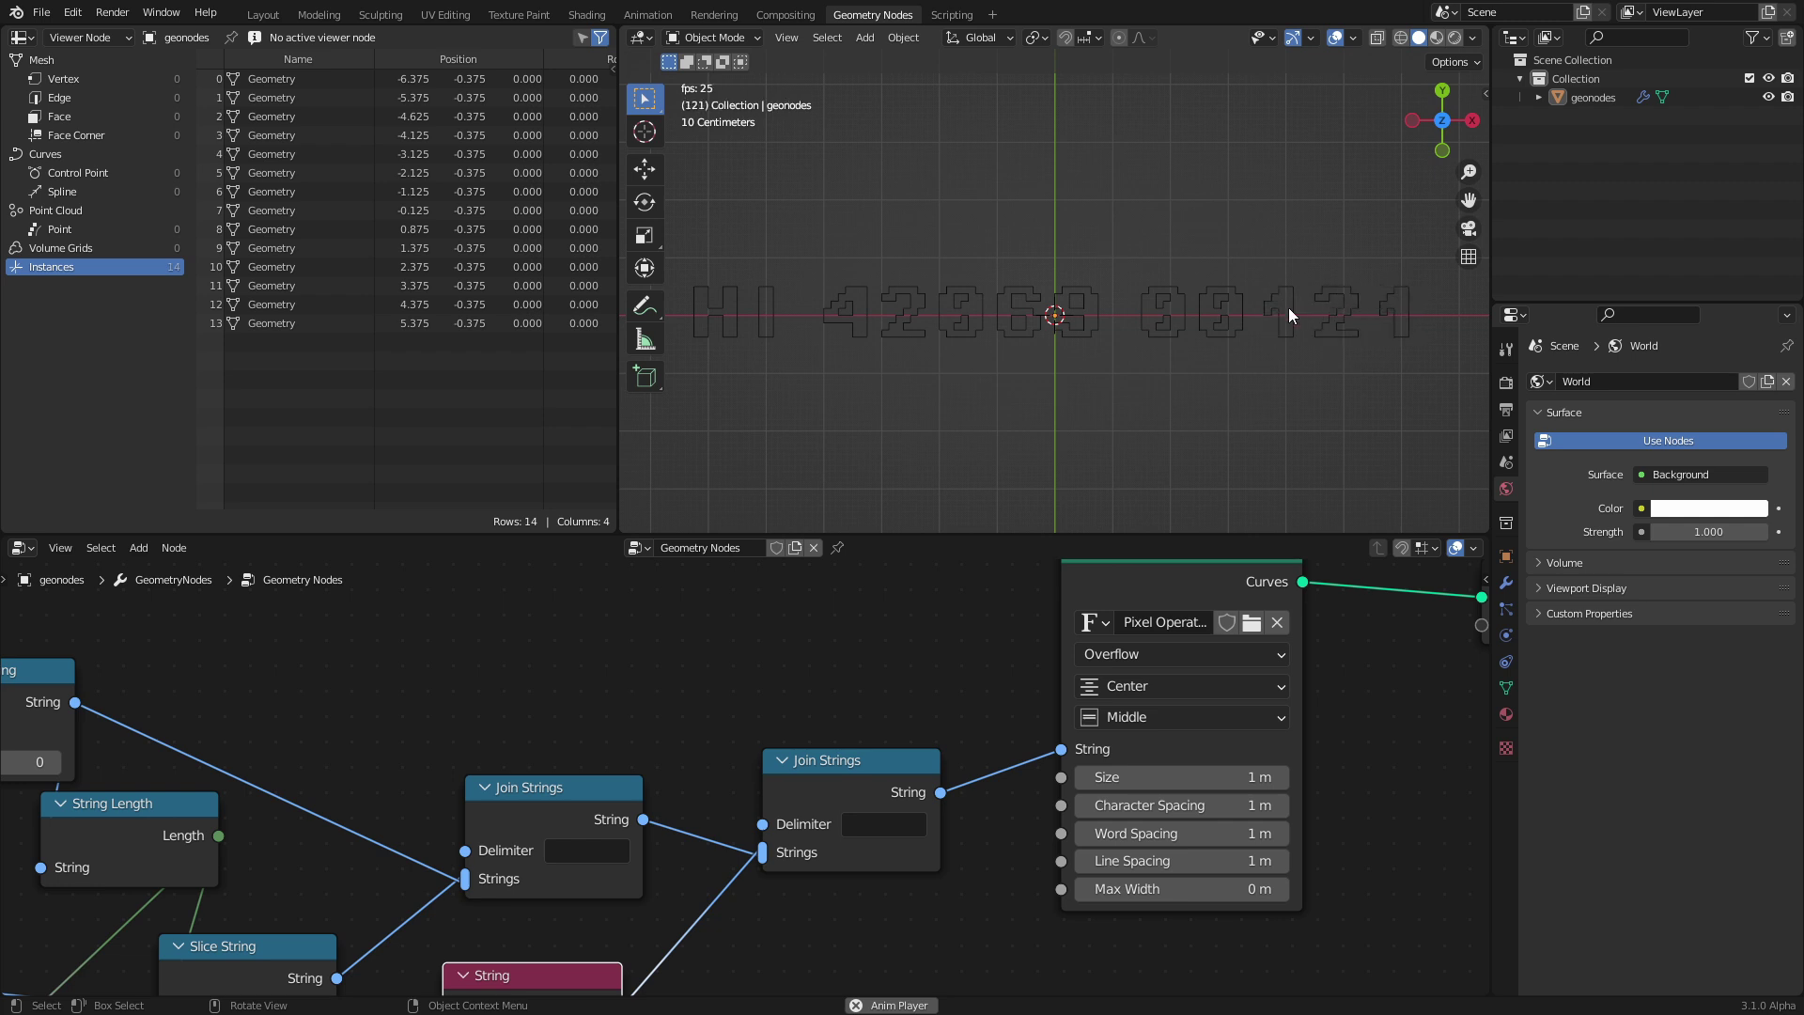
pyautogui.click(1453, 41)
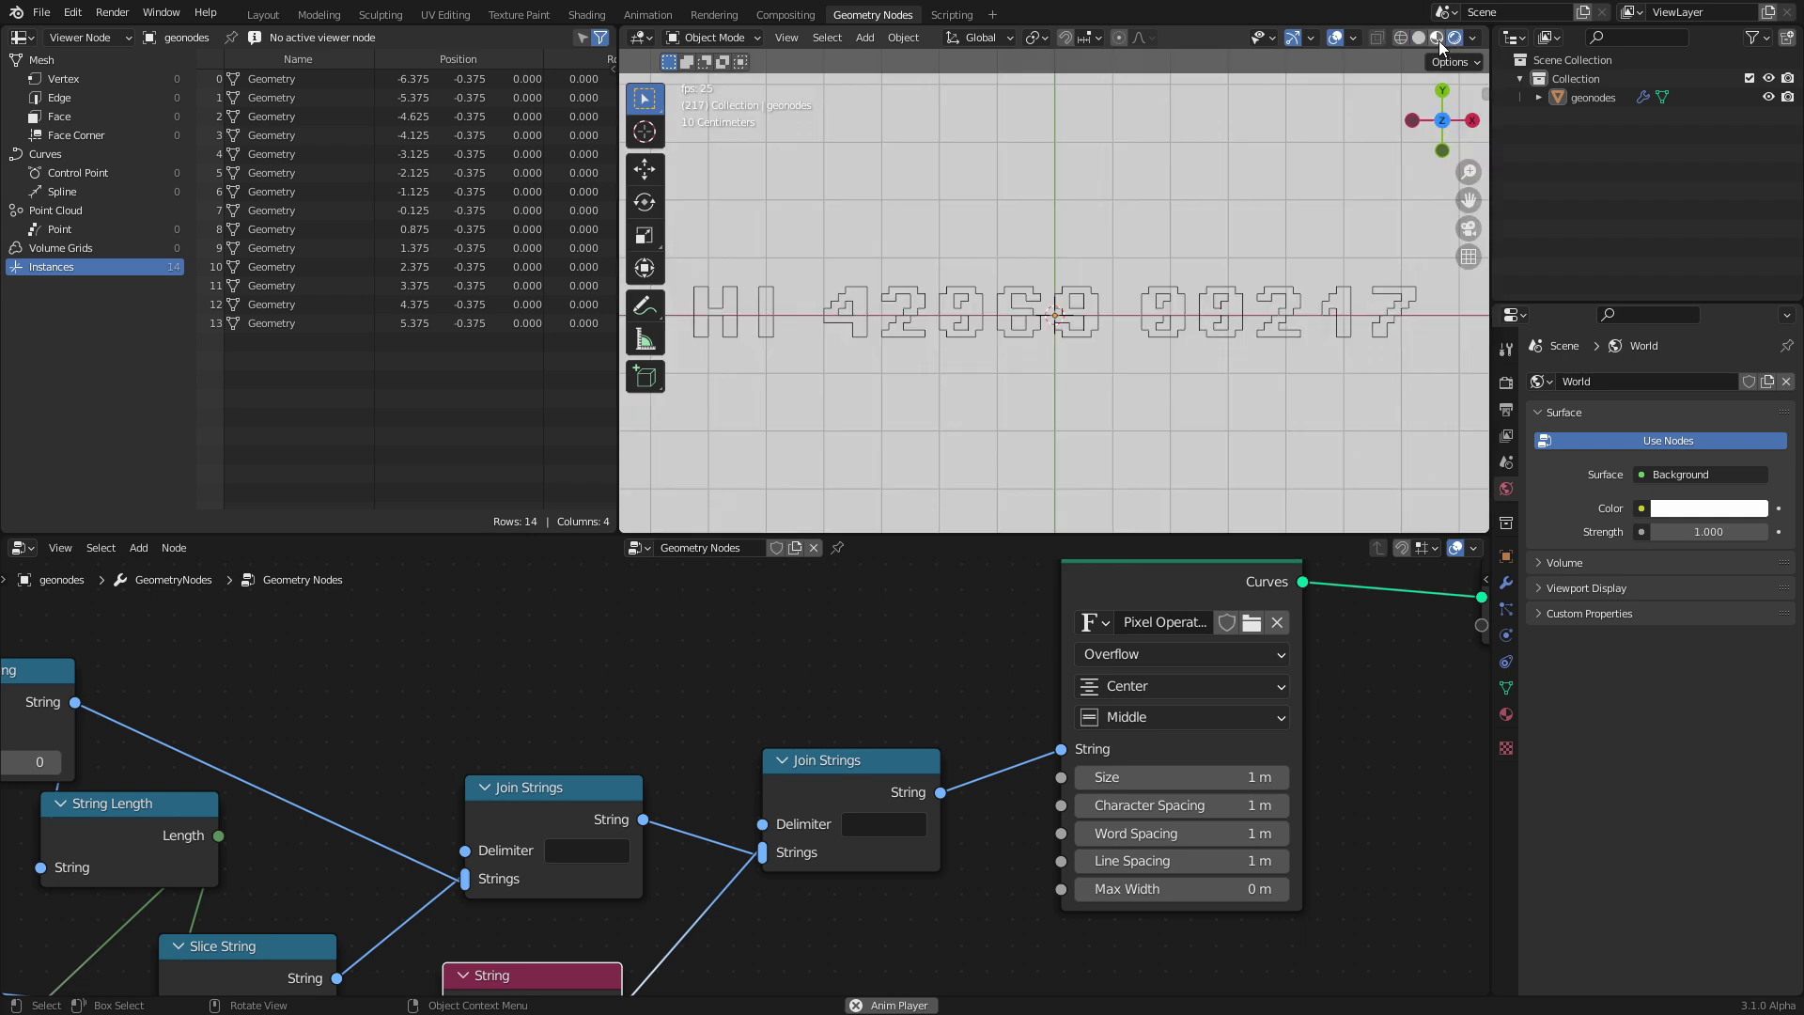
pyautogui.click(1419, 42)
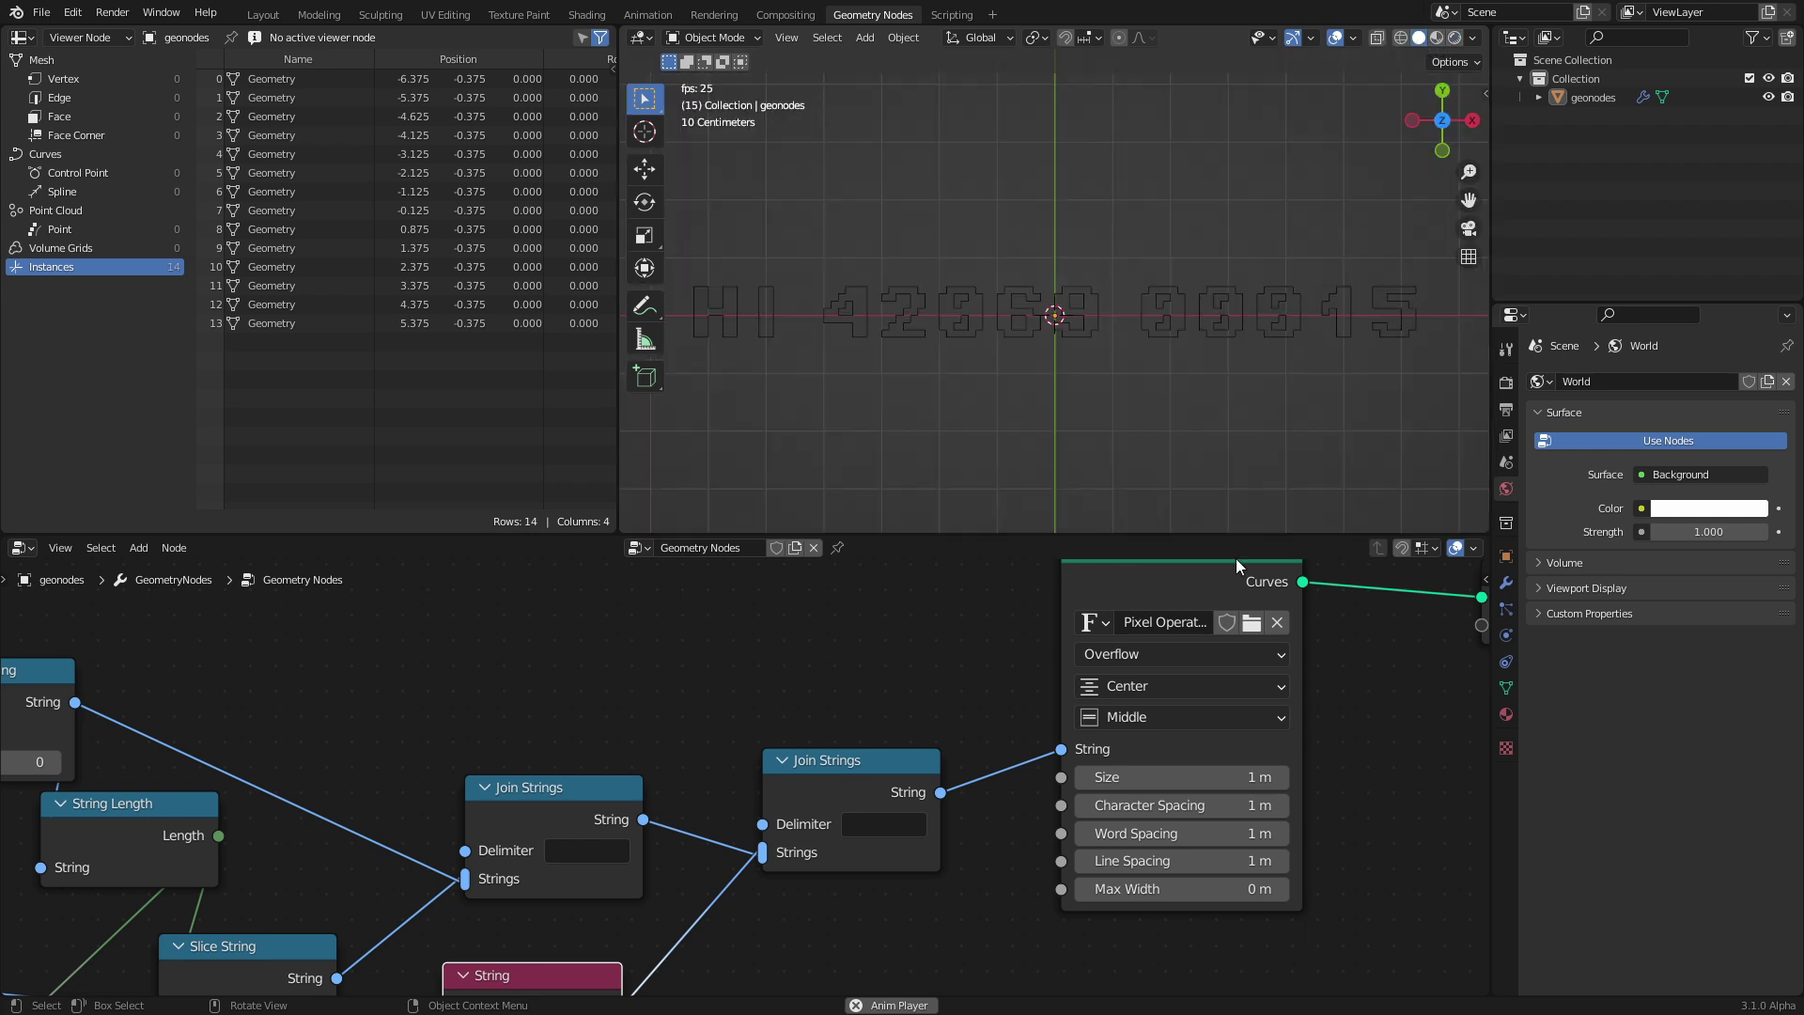
# - Insert a Fill Curve node between String to Curves and Group Output
pyautogui.moveTo(1292, 588); pyautogui.dragTo(858, 678, button='middle')
pyautogui.hotkey('shift', 'a')
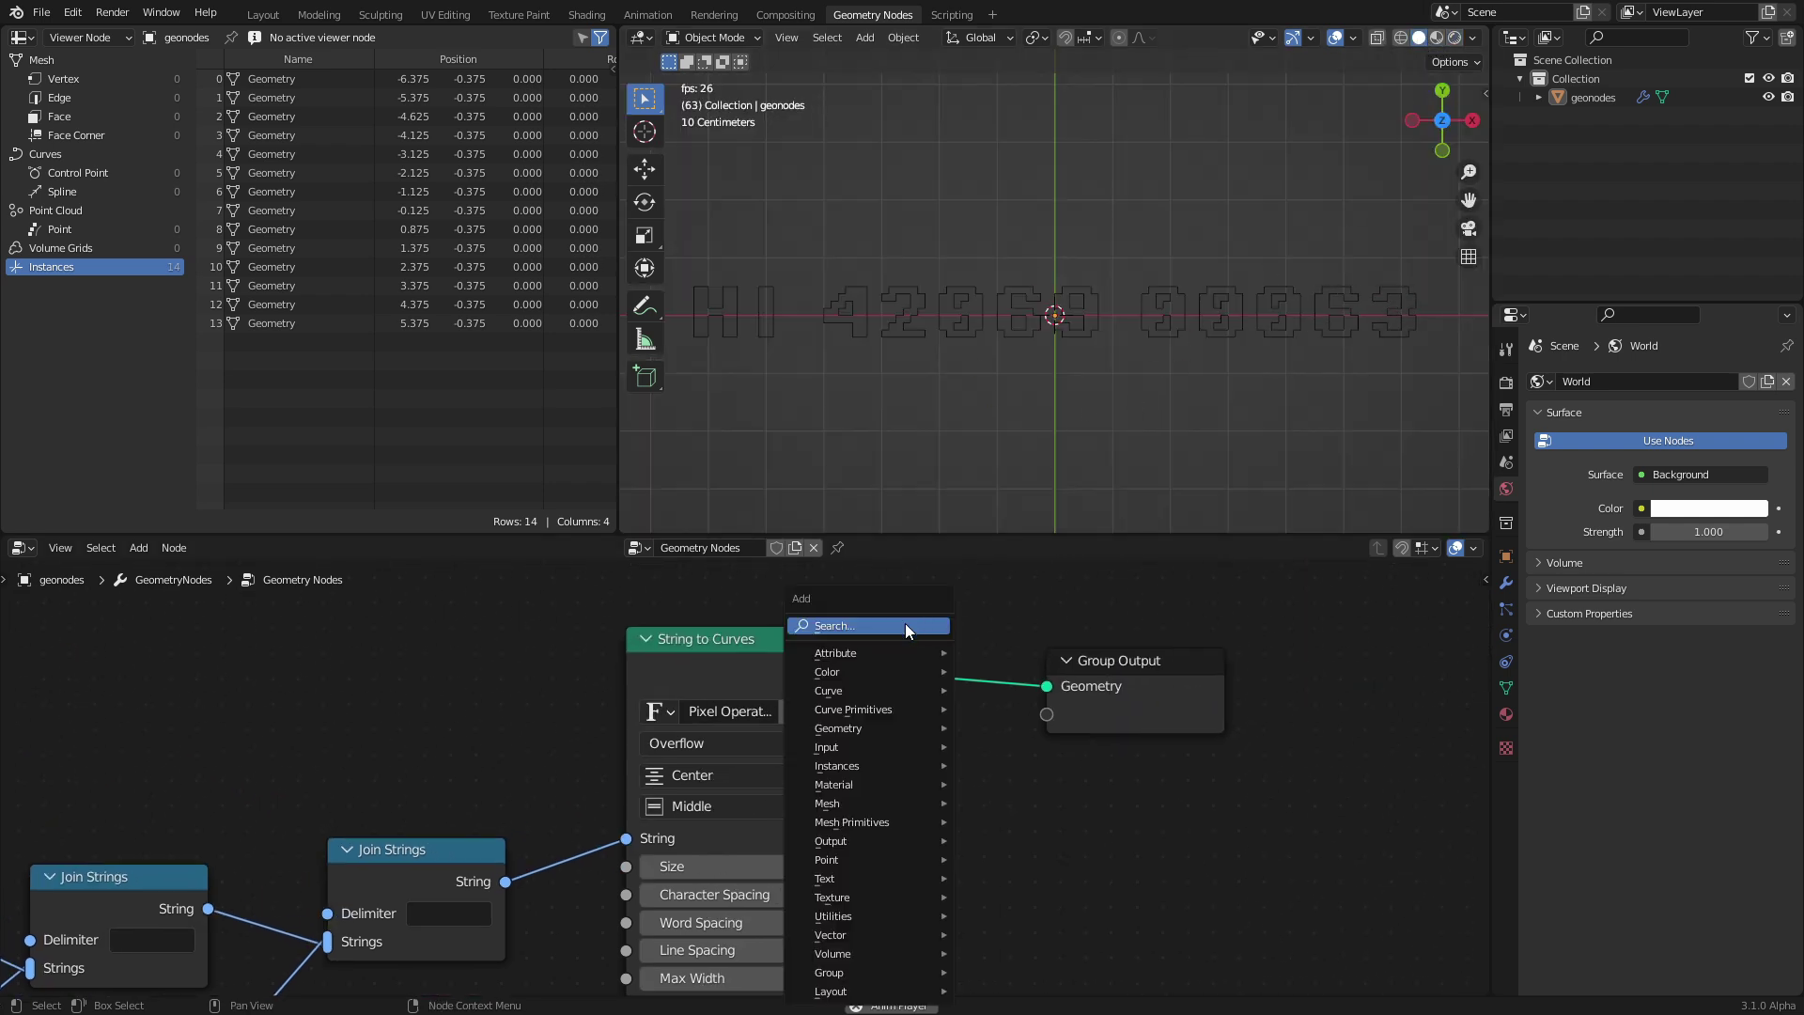
pyautogui.click(904, 623)
pyautogui.write('fill')
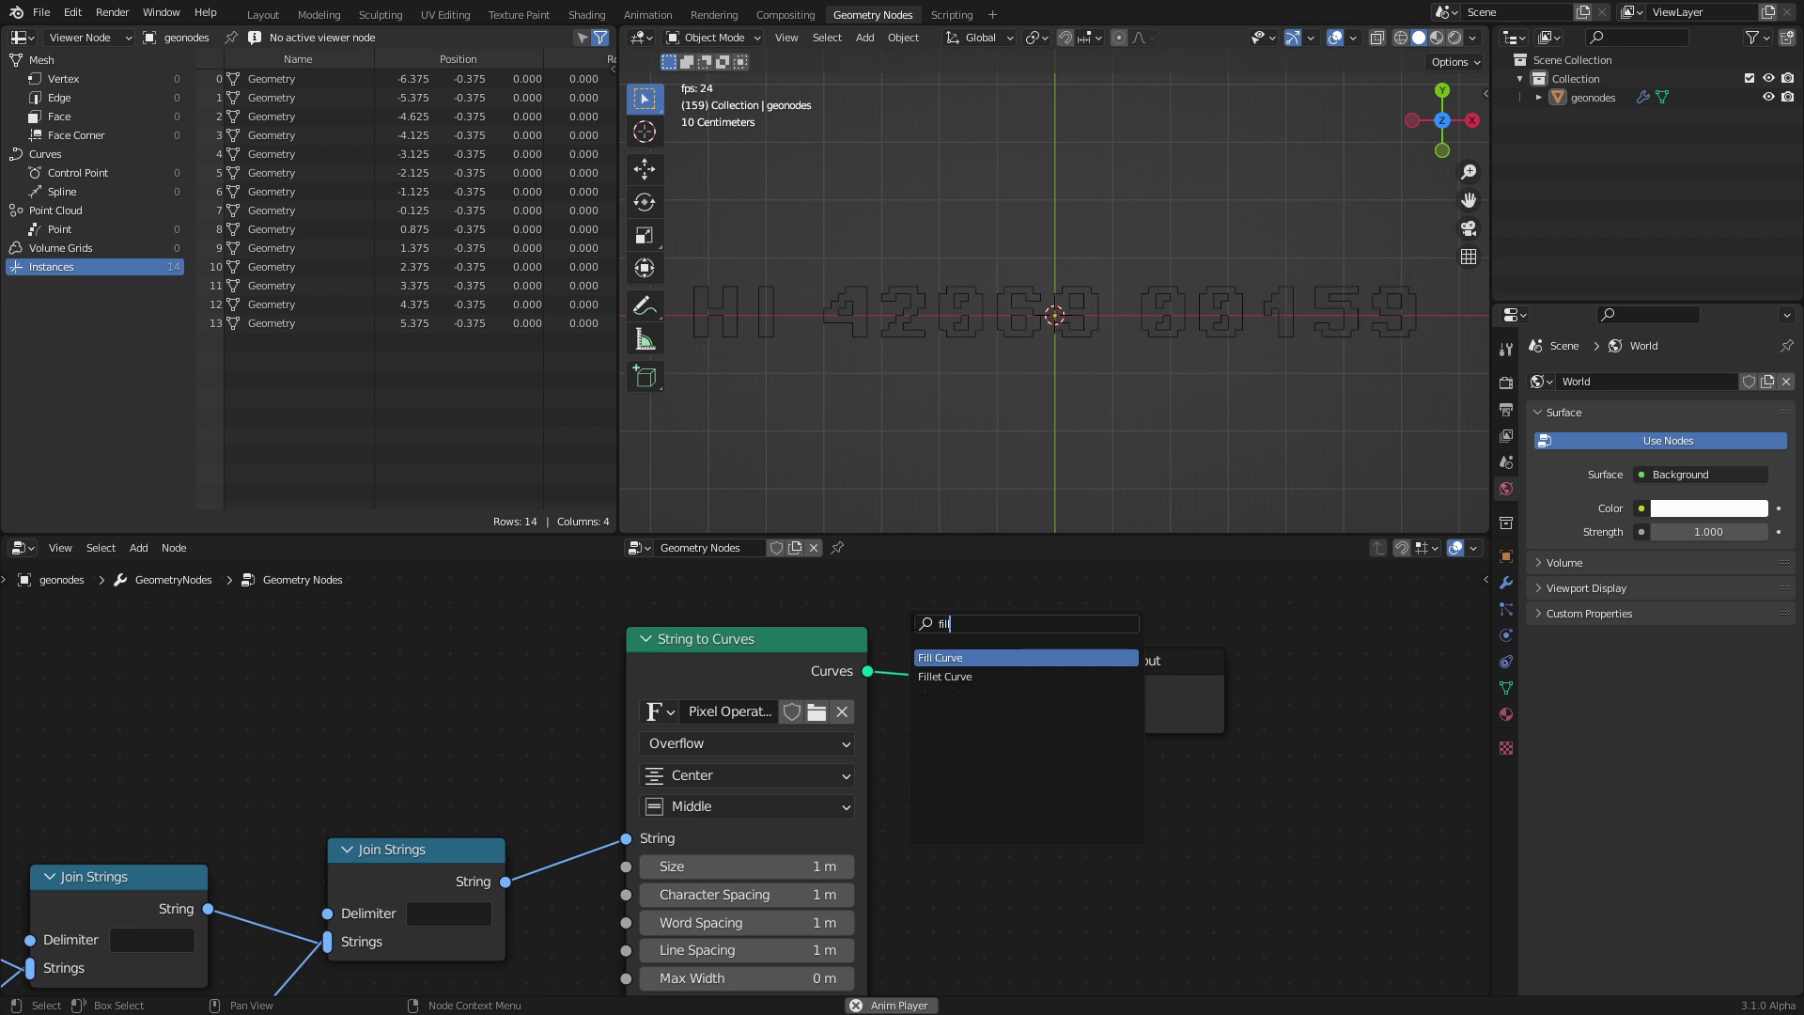
pyautogui.click(952, 657)
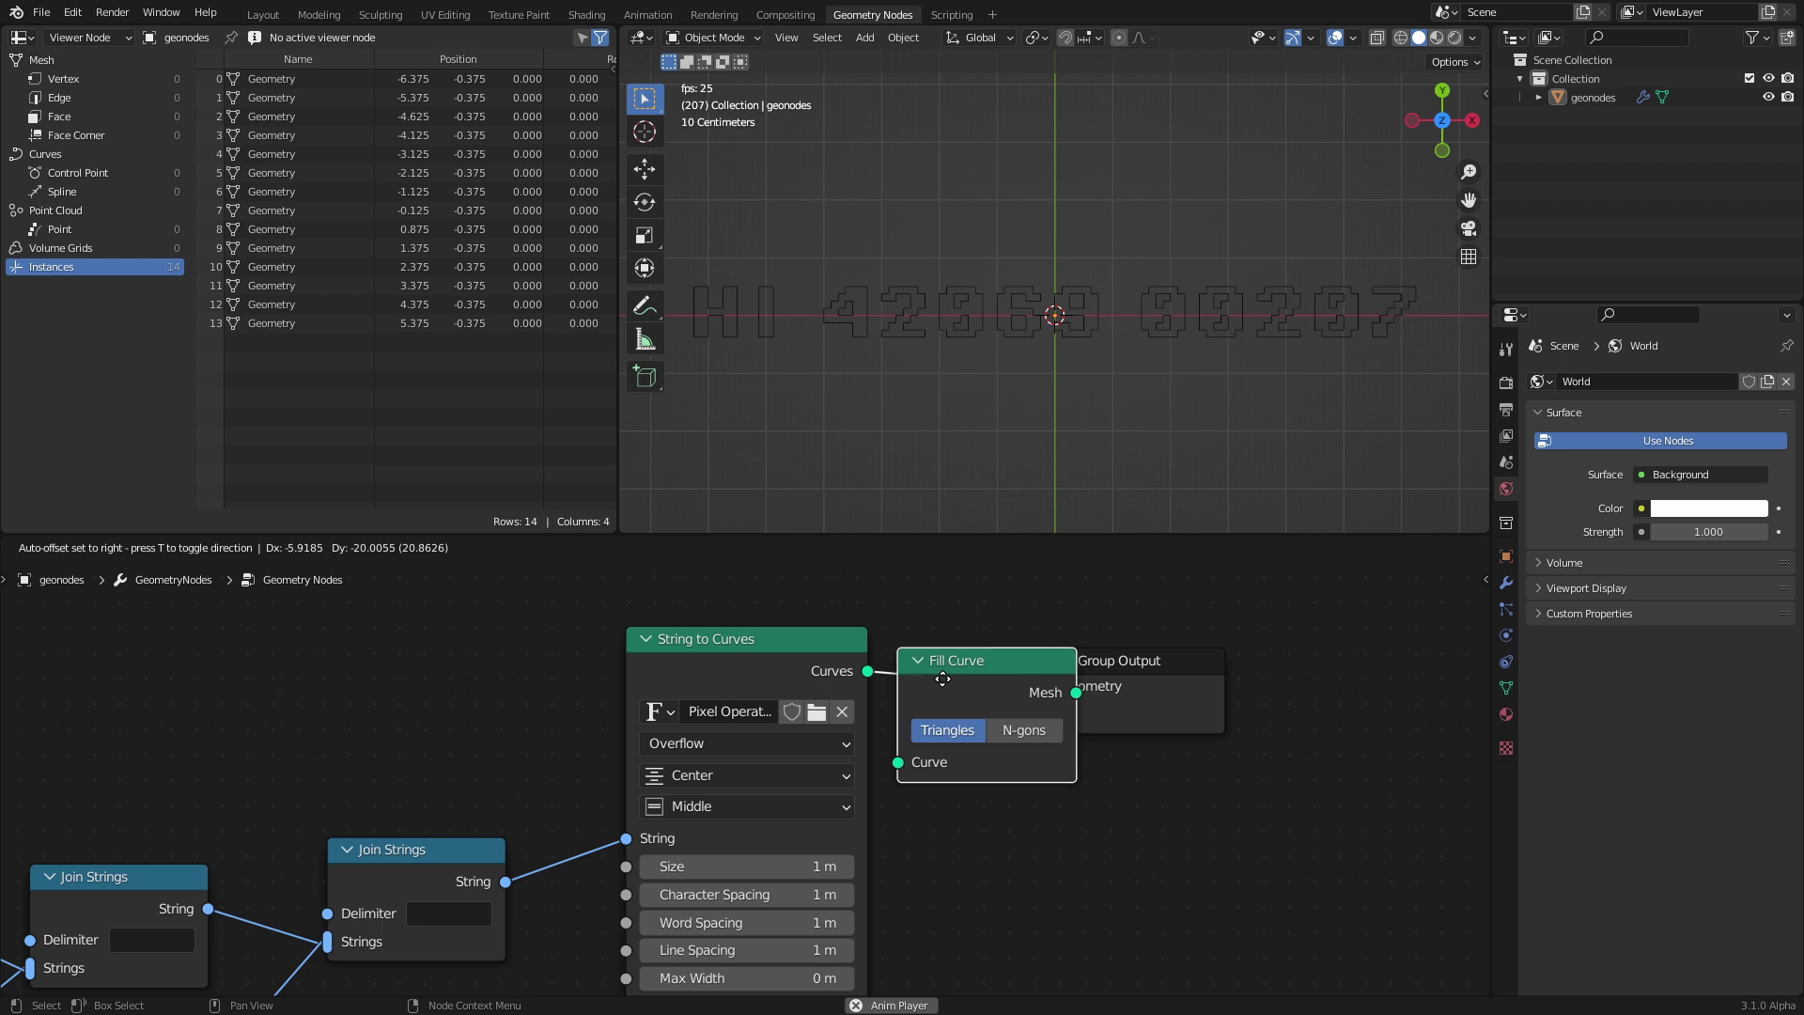
pyautogui.click(1008, 655)
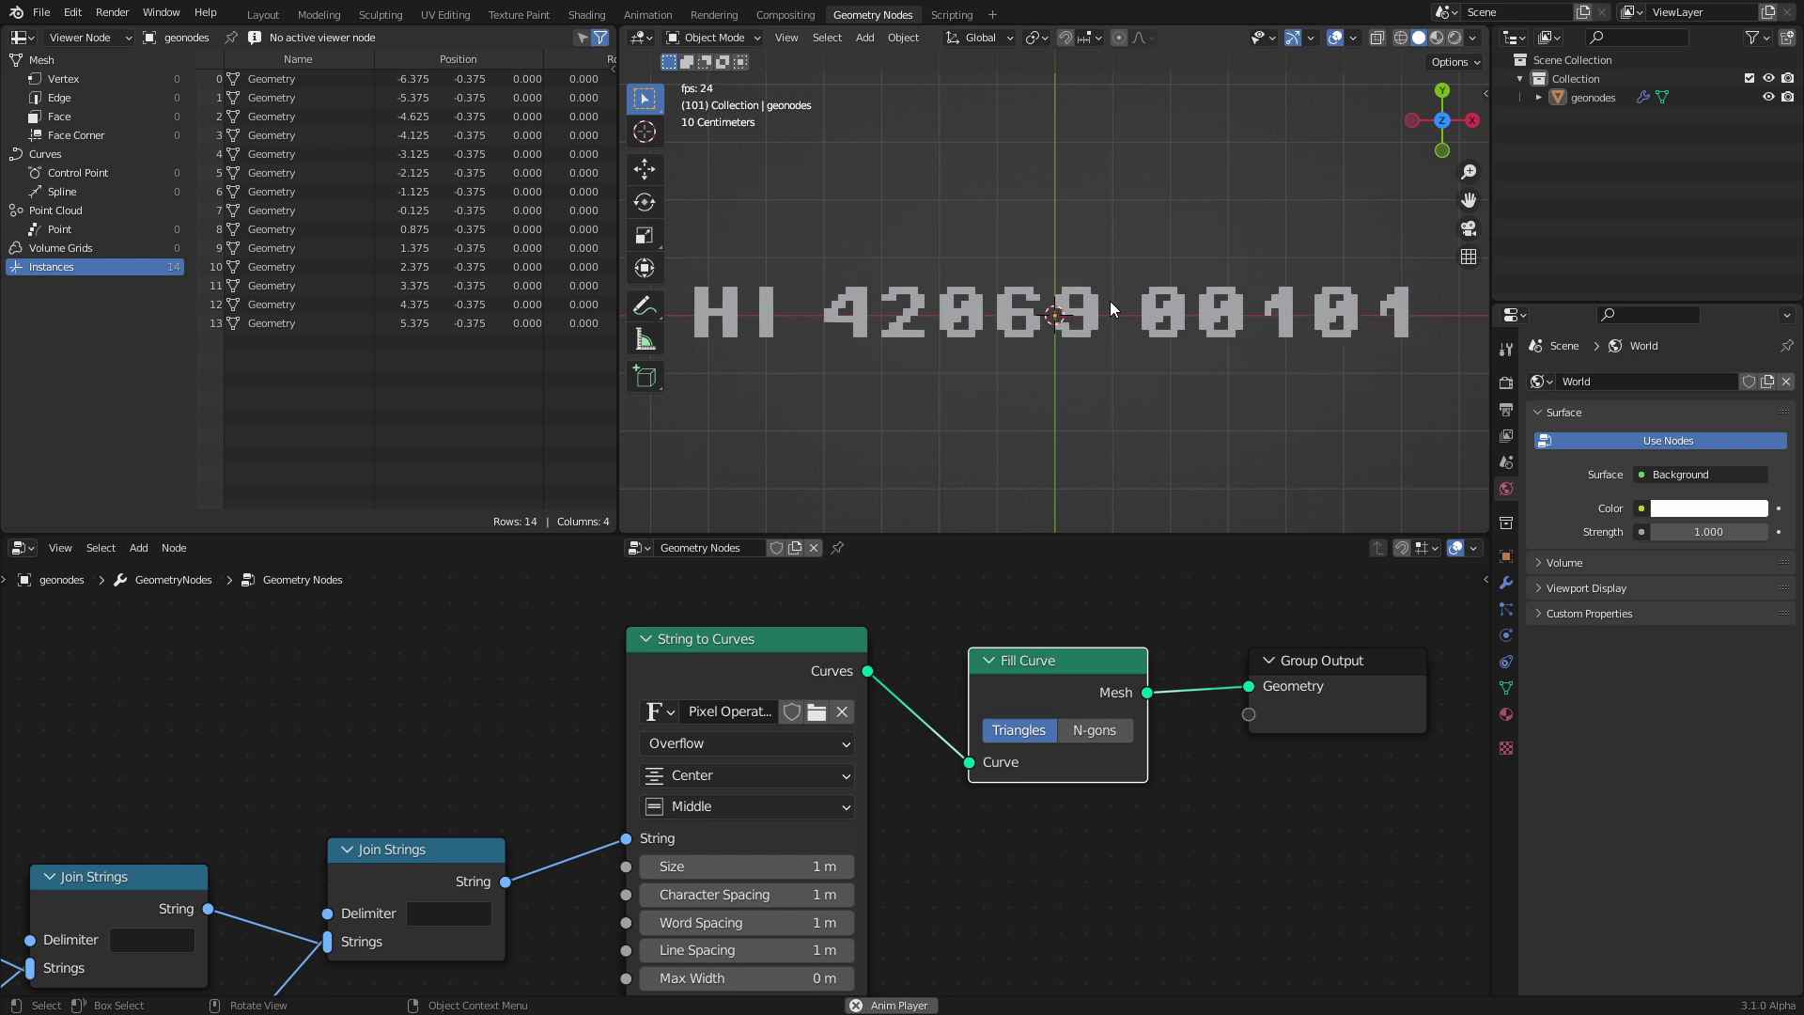
# - Pause and resume the animation to examine the filled score text as a whole
pyautogui.press('space')
pyautogui.scroll(-5, 1104, 309)
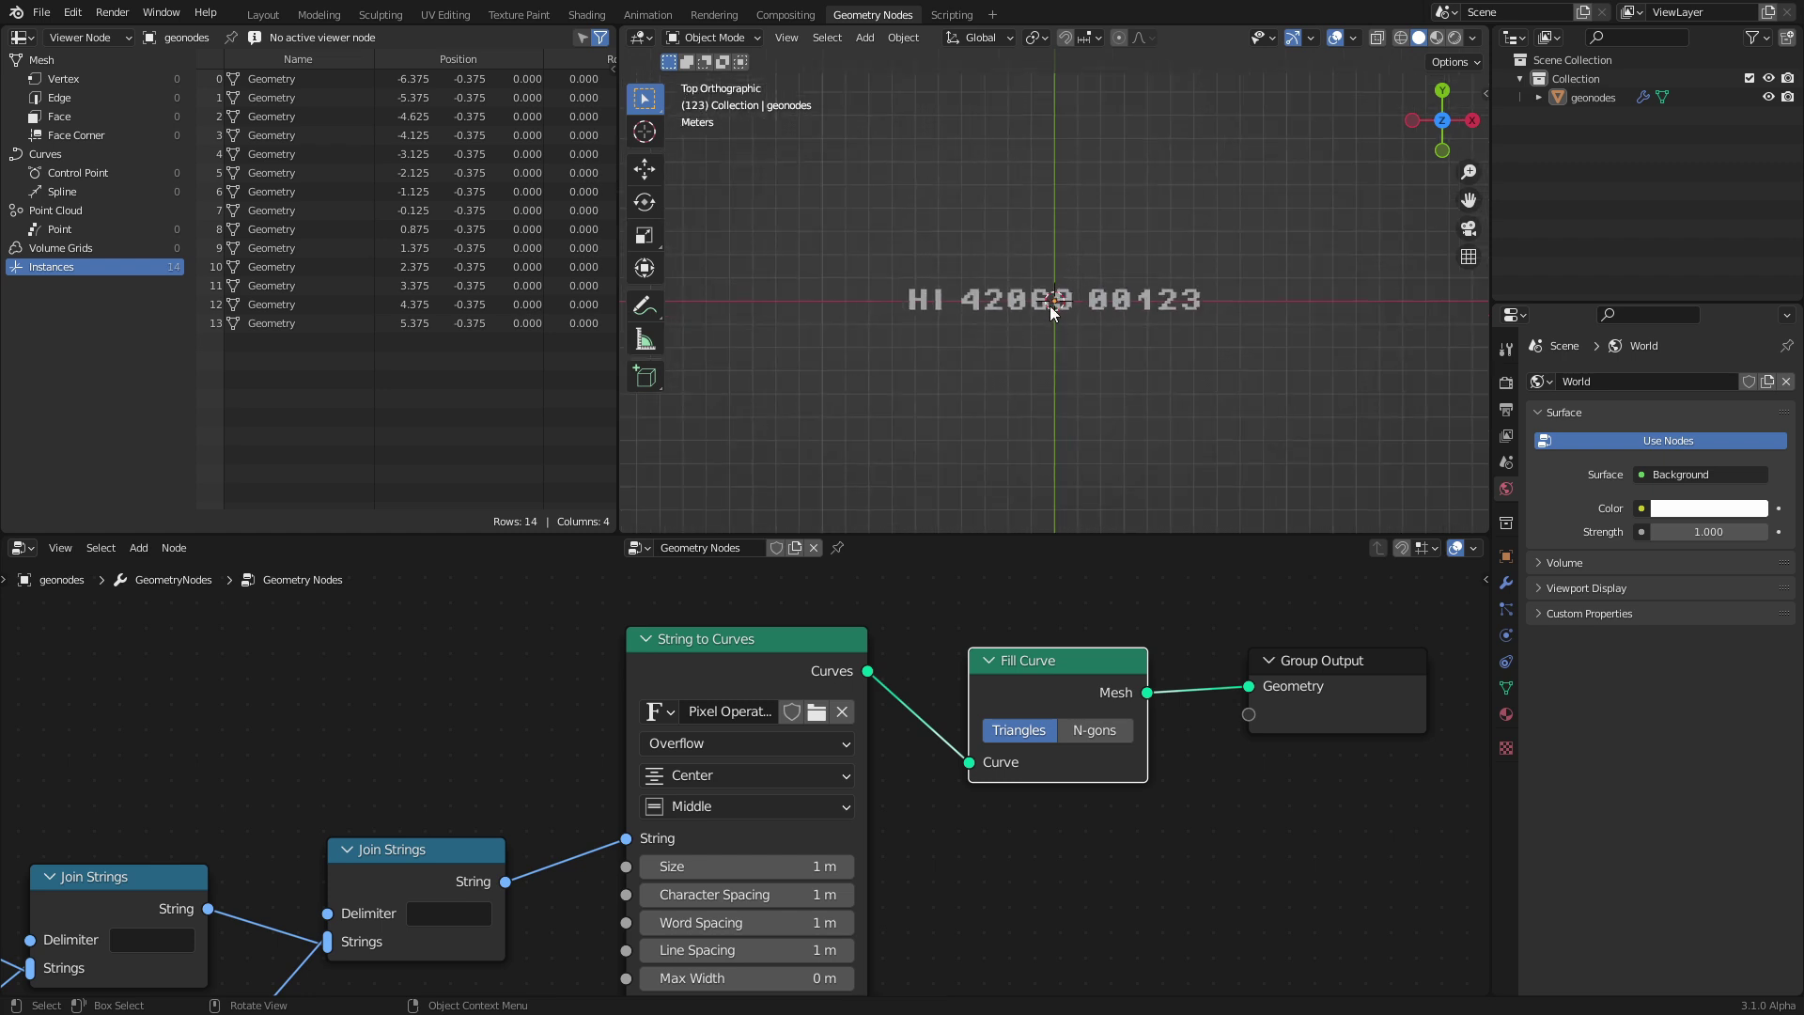
pyautogui.press('space')
pyautogui.scroll(2, 1044, 268)
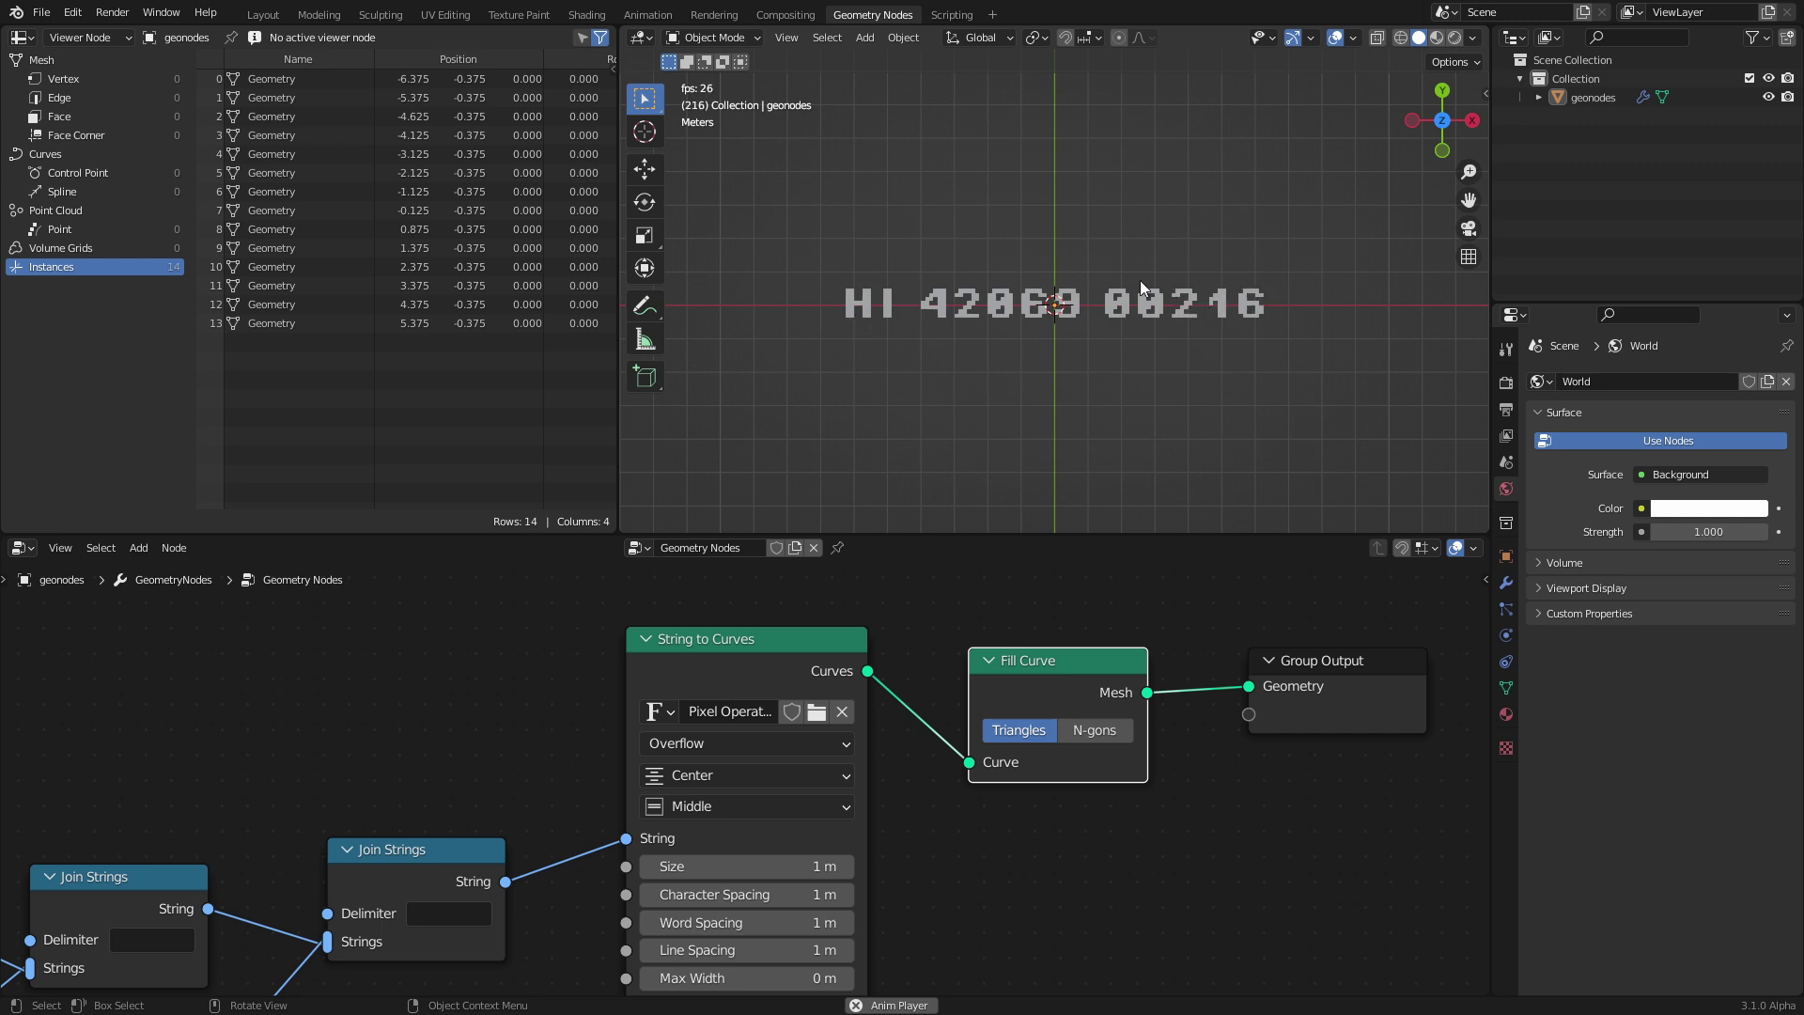
# - Move all score text nodes, from the counter math to Fill Curve, below the ground frame and group them in a frame
pyautogui.scroll(-5, 827, 672)
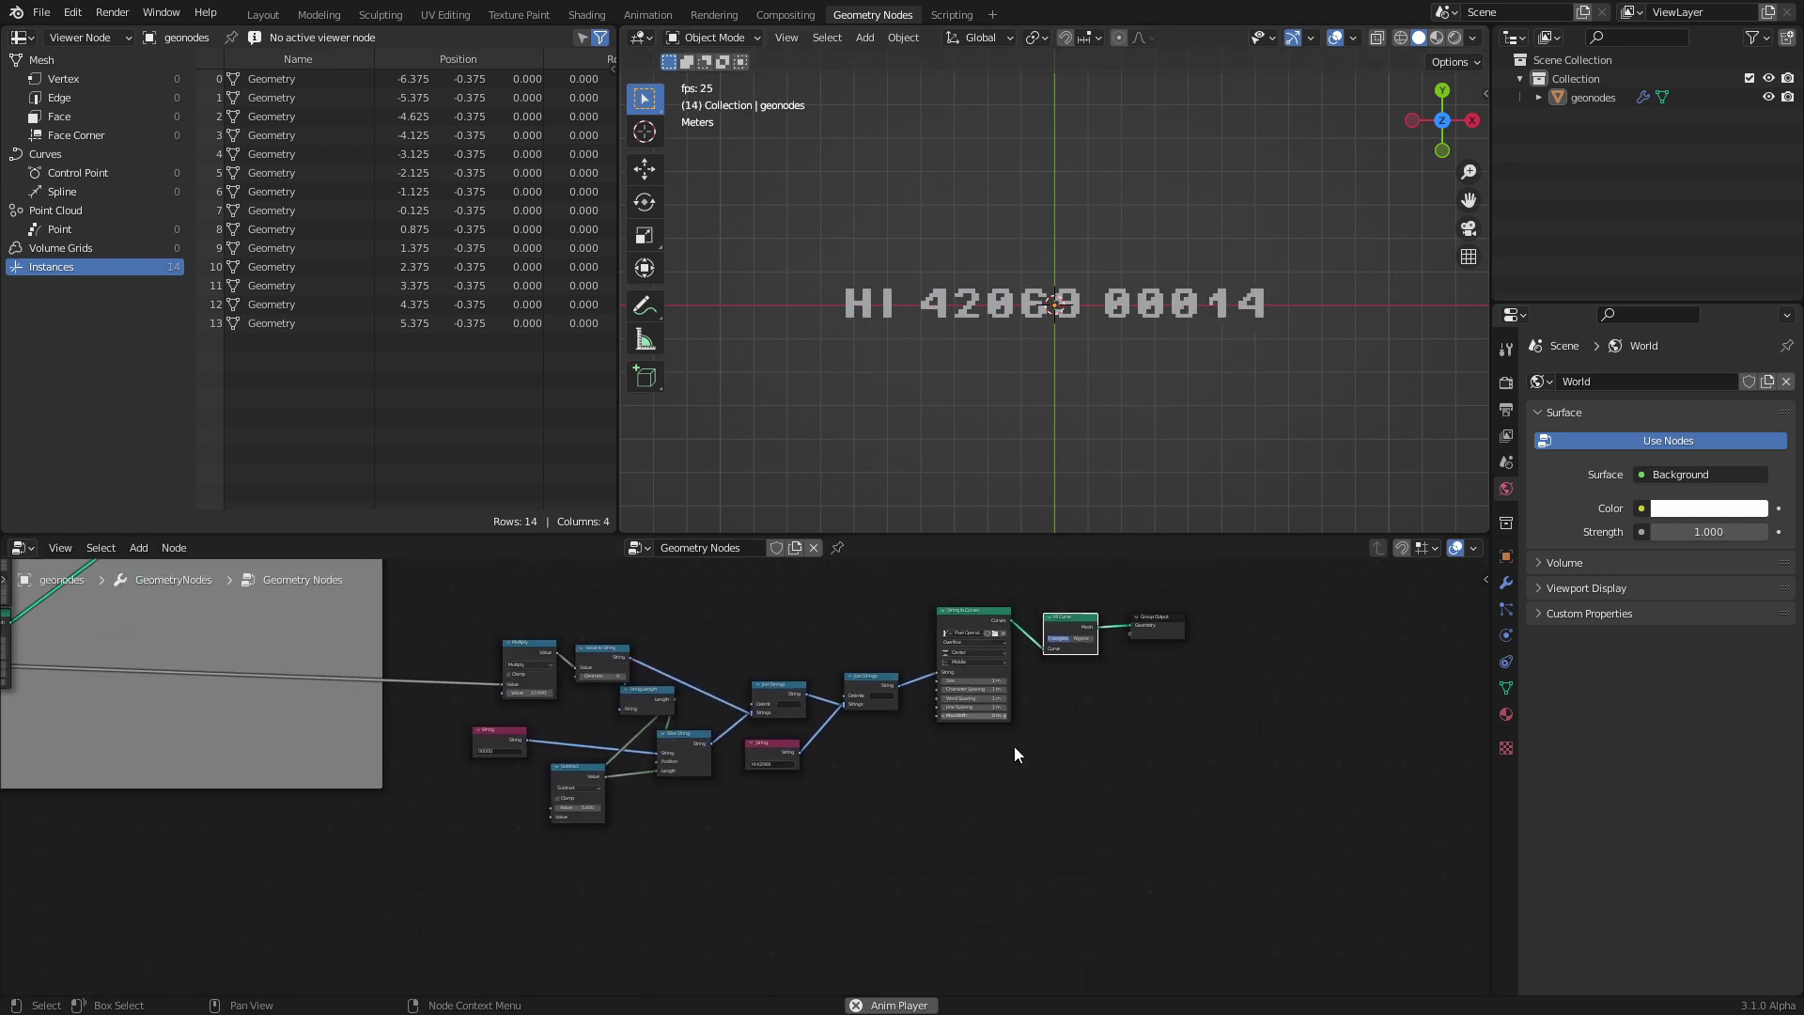
pyautogui.moveTo(1090, 836); pyautogui.dragTo(517, 637)
pyautogui.press('g')
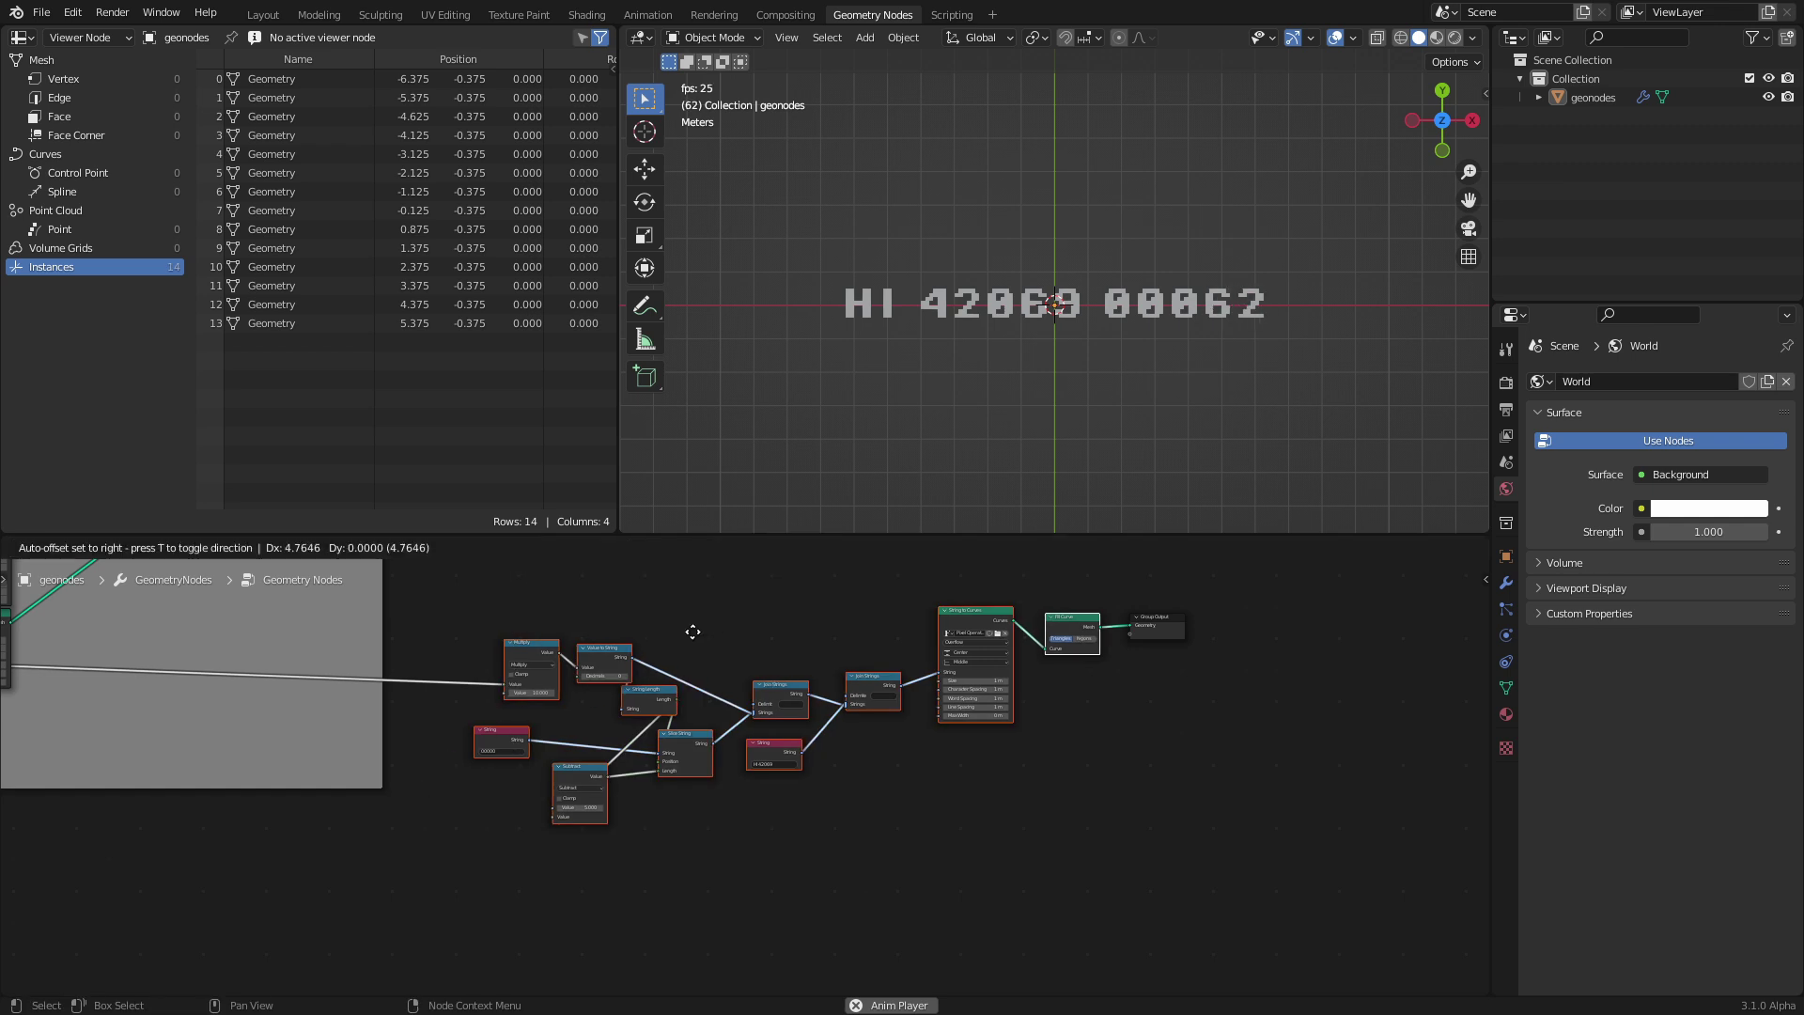
pyautogui.click(512, 819)
pyautogui.hotkey('ctrl', 'j')
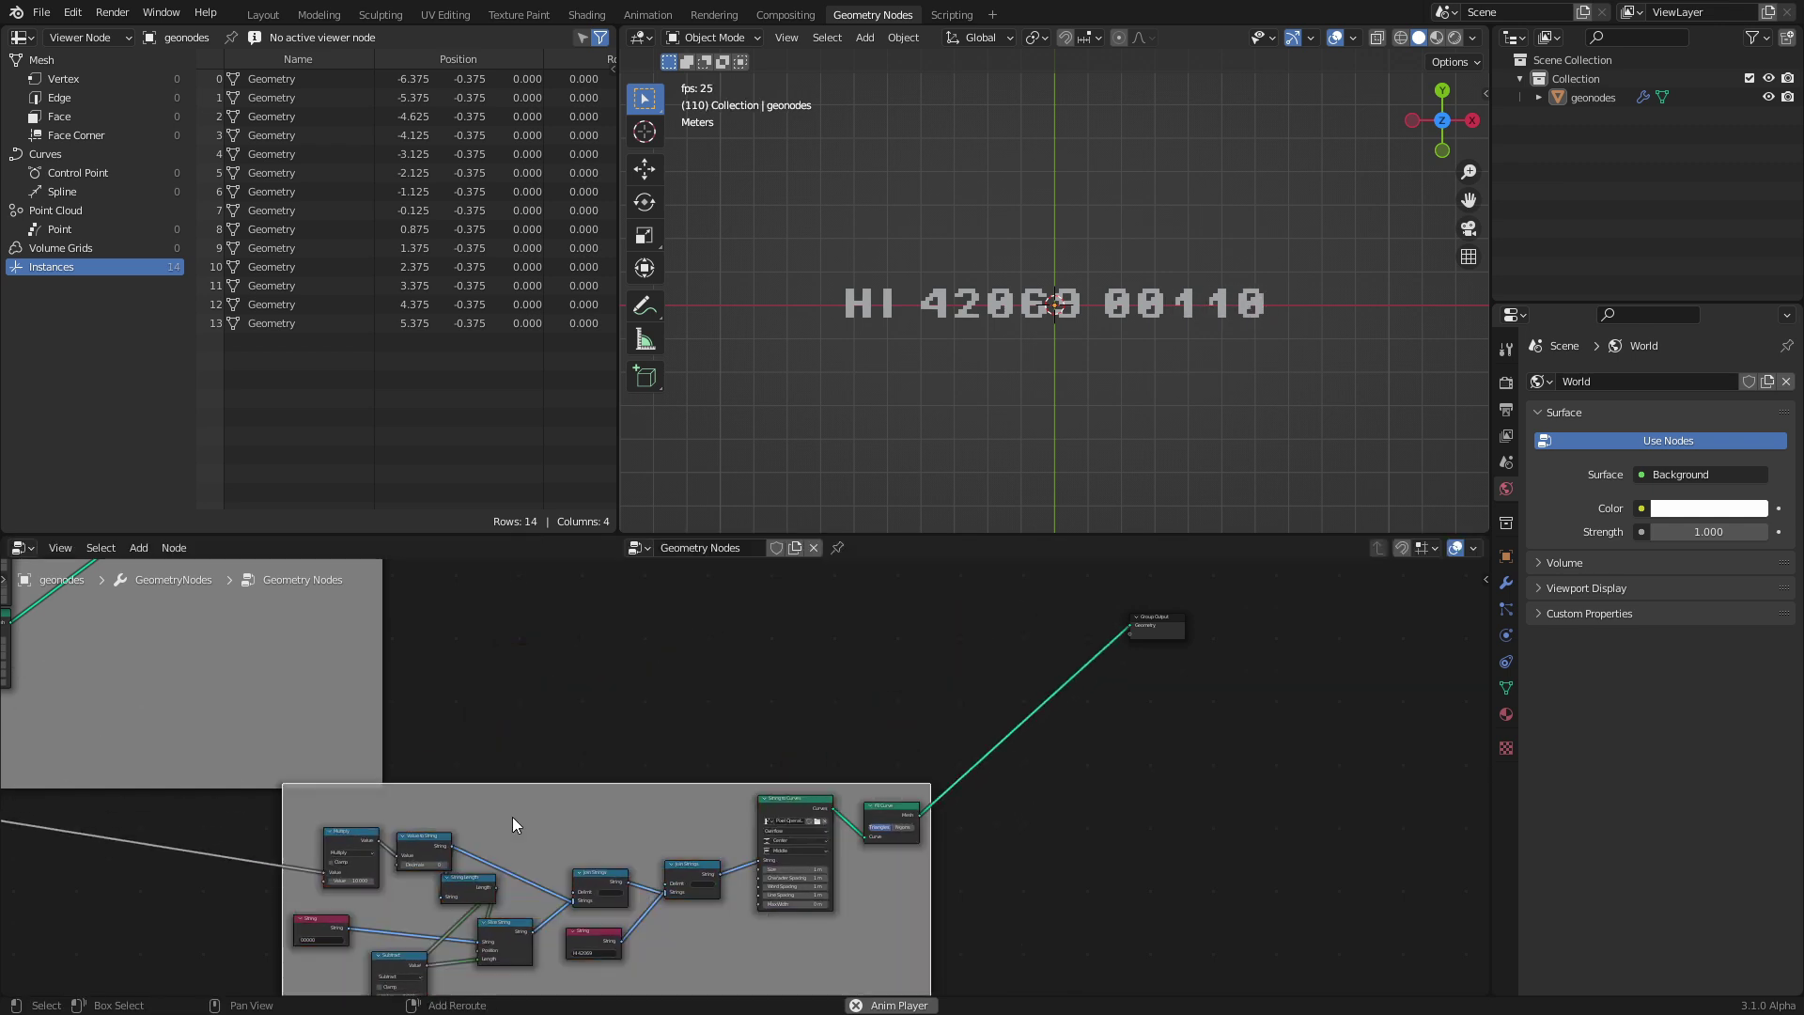
# - Duplicate the gray Set Material node outside the ground frame, delete the original and move the copy near Group Output
pyautogui.scroll(-2, 722, 673)
pyautogui.moveTo(721, 672); pyautogui.dragTo(718, 750, button='middle')
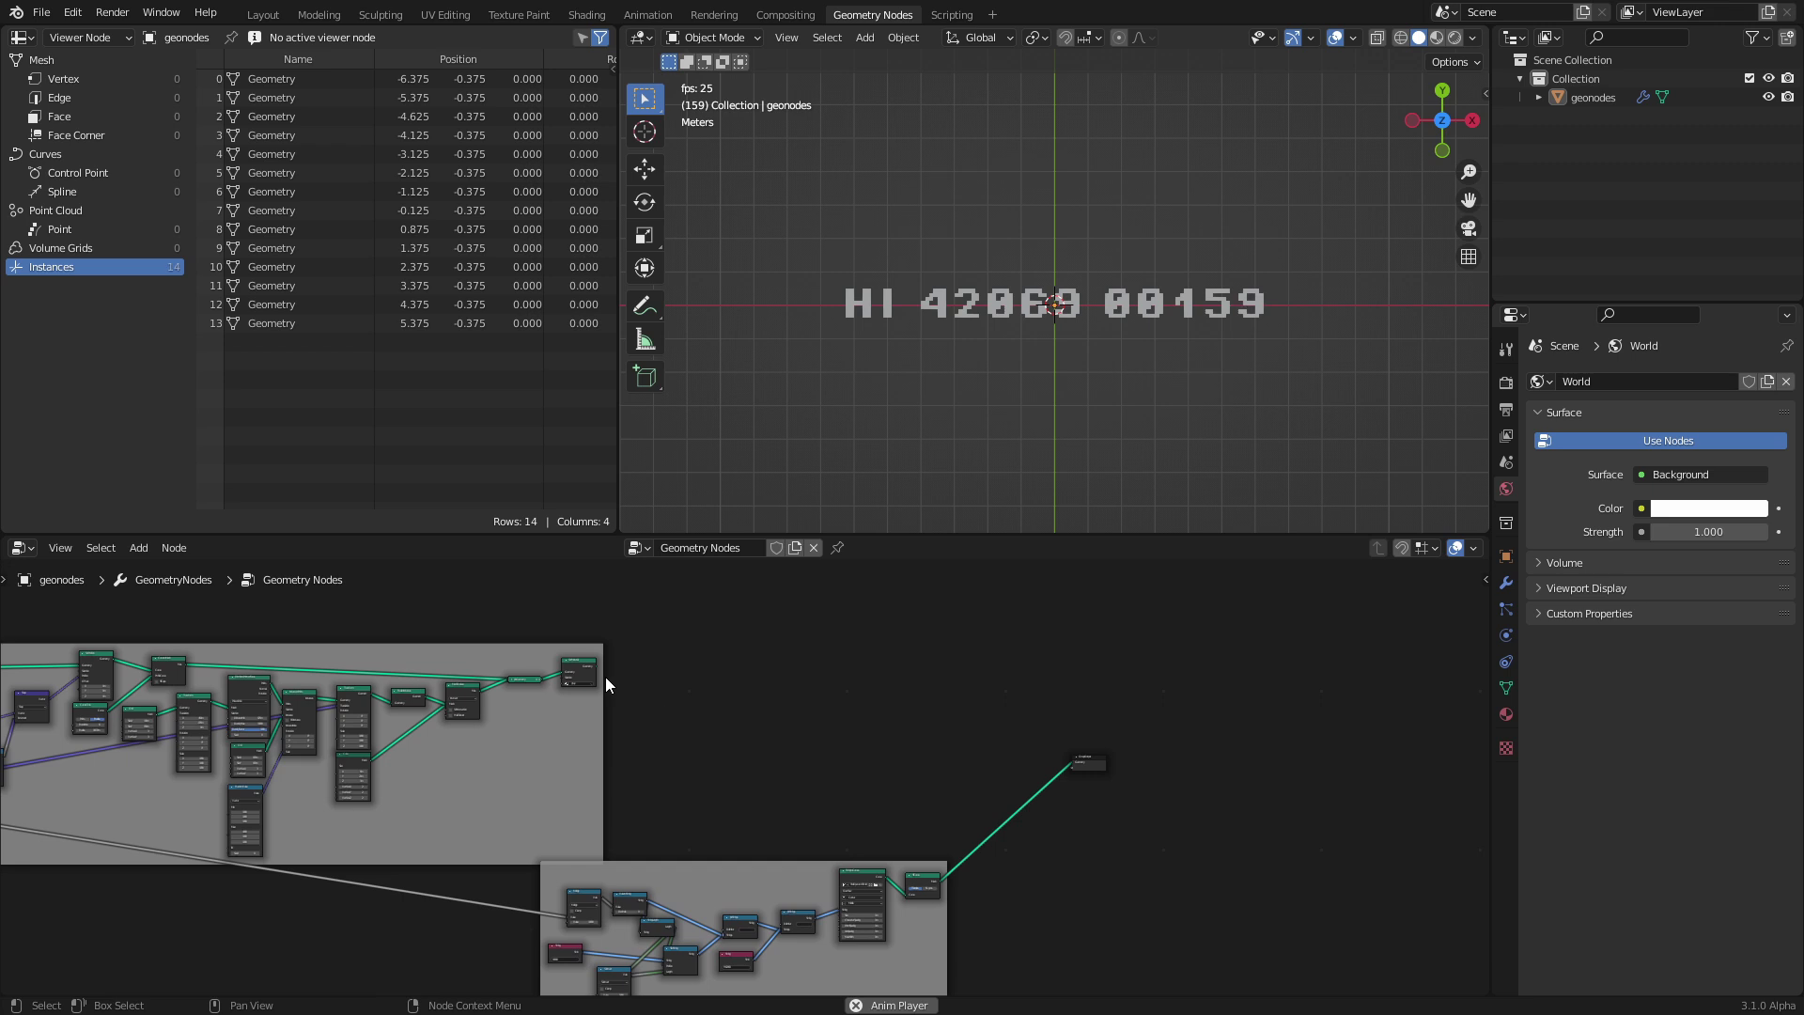
pyautogui.scroll(2, 571, 673)
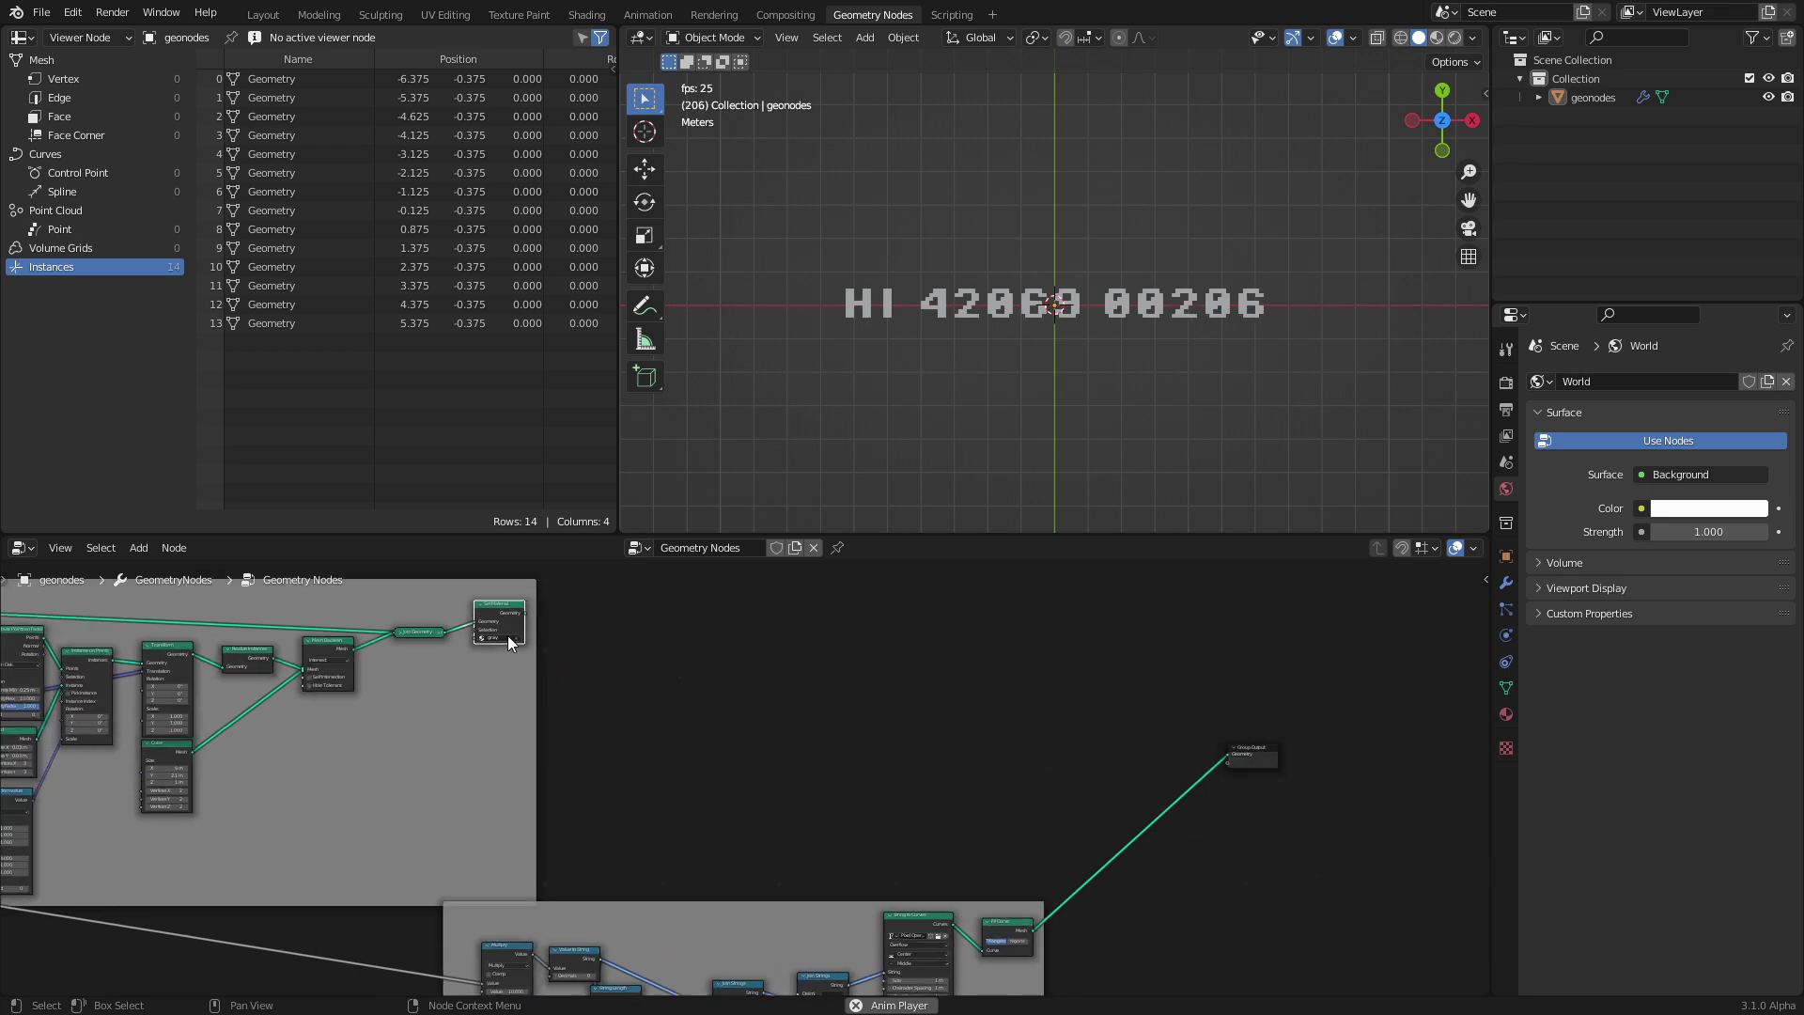
pyautogui.hotkey('ctrl', 'v')
pyautogui.hotkey('shift', 'd')
pyautogui.click(899, 692)
pyautogui.scroll(1, 486, 607)
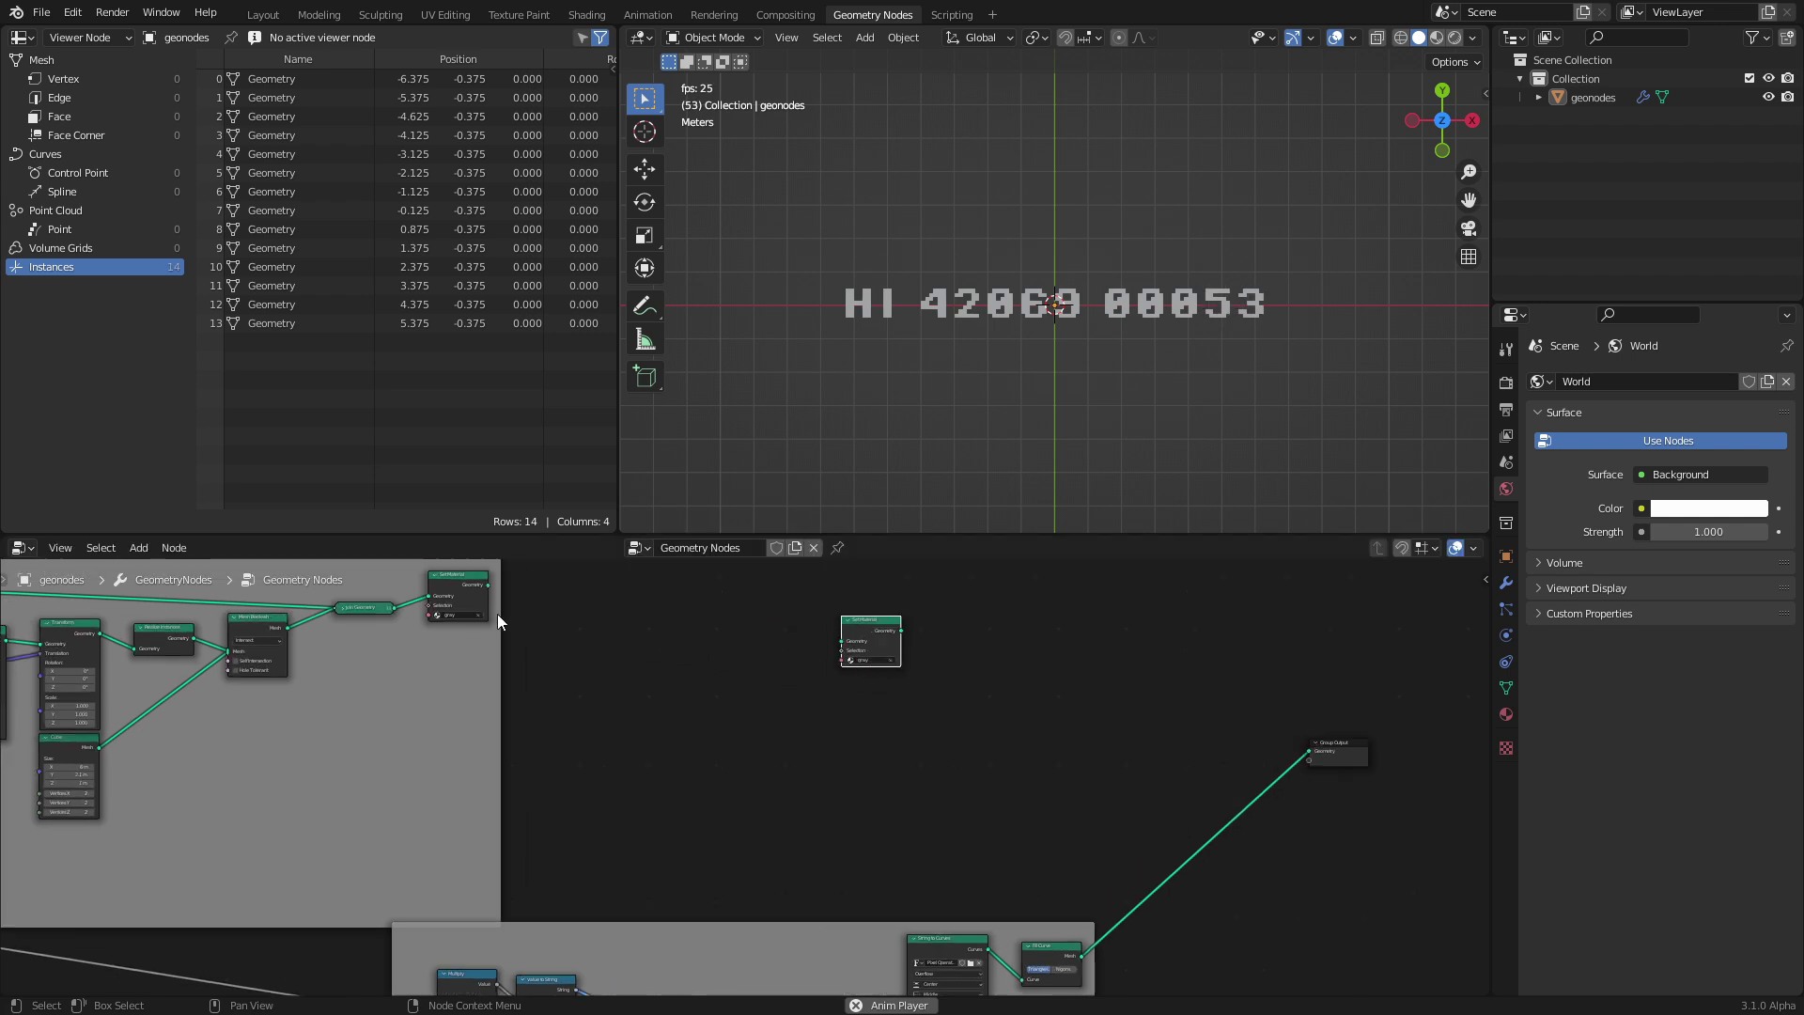
pyautogui.press('x')
pyautogui.moveTo(850, 646); pyautogui.dragTo(1062, 672)
pyautogui.scroll(-1, 564, 622)
# - Combine the ground's Join Geometry output and the Fill Curve output in a new Join Geometry node feeding Group Output
pyautogui.click(426, 628)
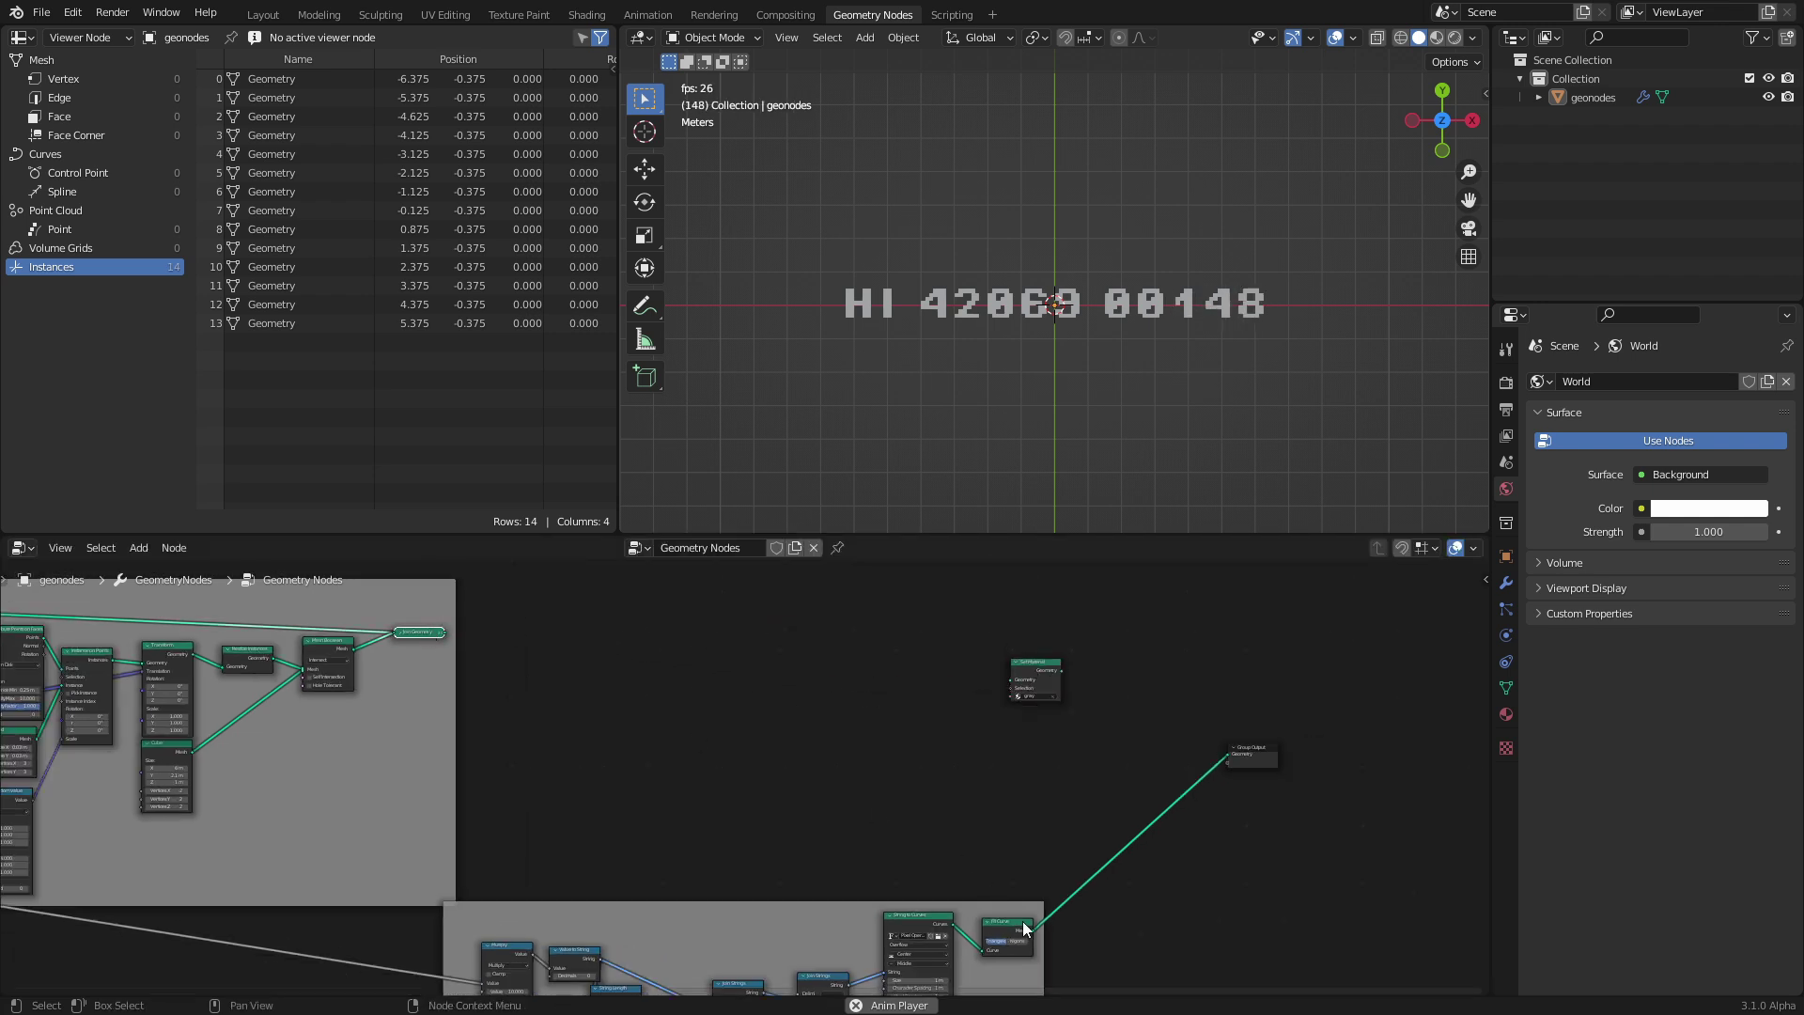
pyautogui.keyDown('ctrl'); pyautogui.keyDown('shift'); pyautogui.moveTo(1019, 933); pyautogui.dragTo(431, 635, button='right'); pyautogui.keyUp('shift'); pyautogui.keyUp('ctrl')
pyautogui.moveTo(965, 759); pyautogui.dragTo(707, 790, button='middle')
pyautogui.moveTo(775, 721); pyautogui.dragTo(879, 788)
pyautogui.scroll(1, 885, 795)
pyautogui.scroll(6, 1046, 359)
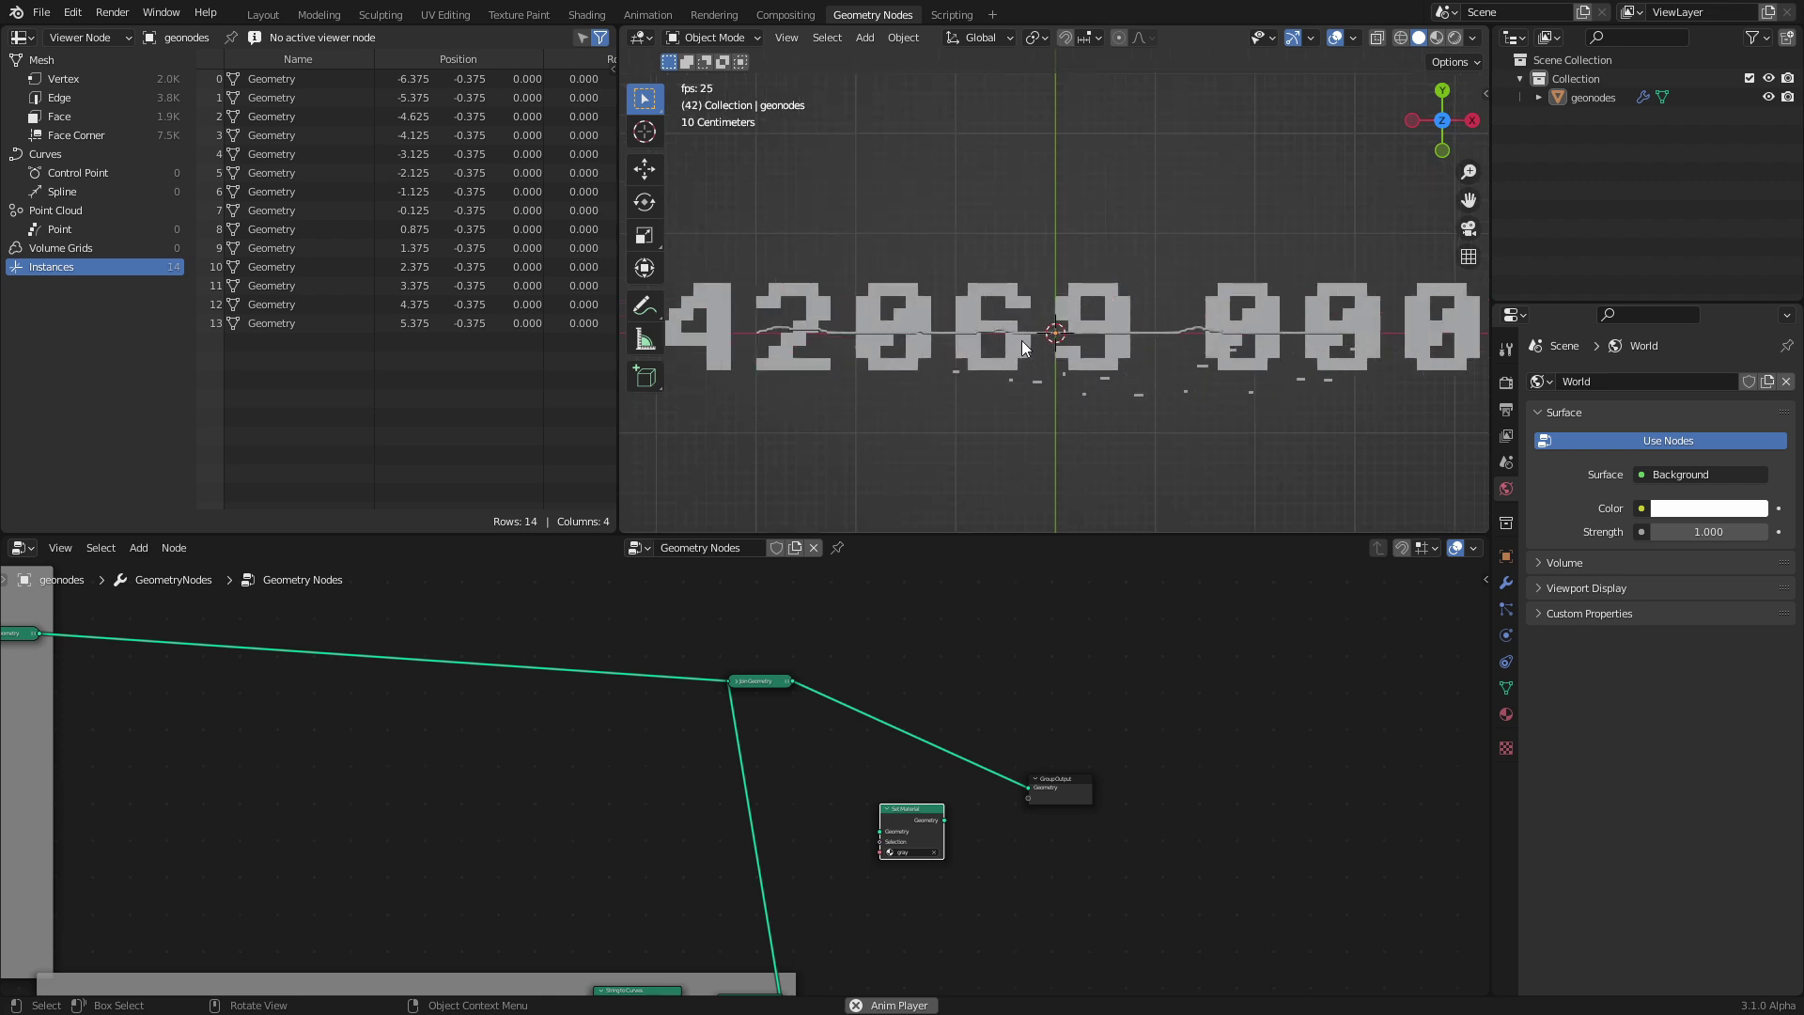
# - Insert the gray Set Material node between the new Join Geometry and Group Output, and align Join Geometry with it
pyautogui.scroll(2, 967, 735)
pyautogui.moveTo(968, 831); pyautogui.dragTo(968, 710)
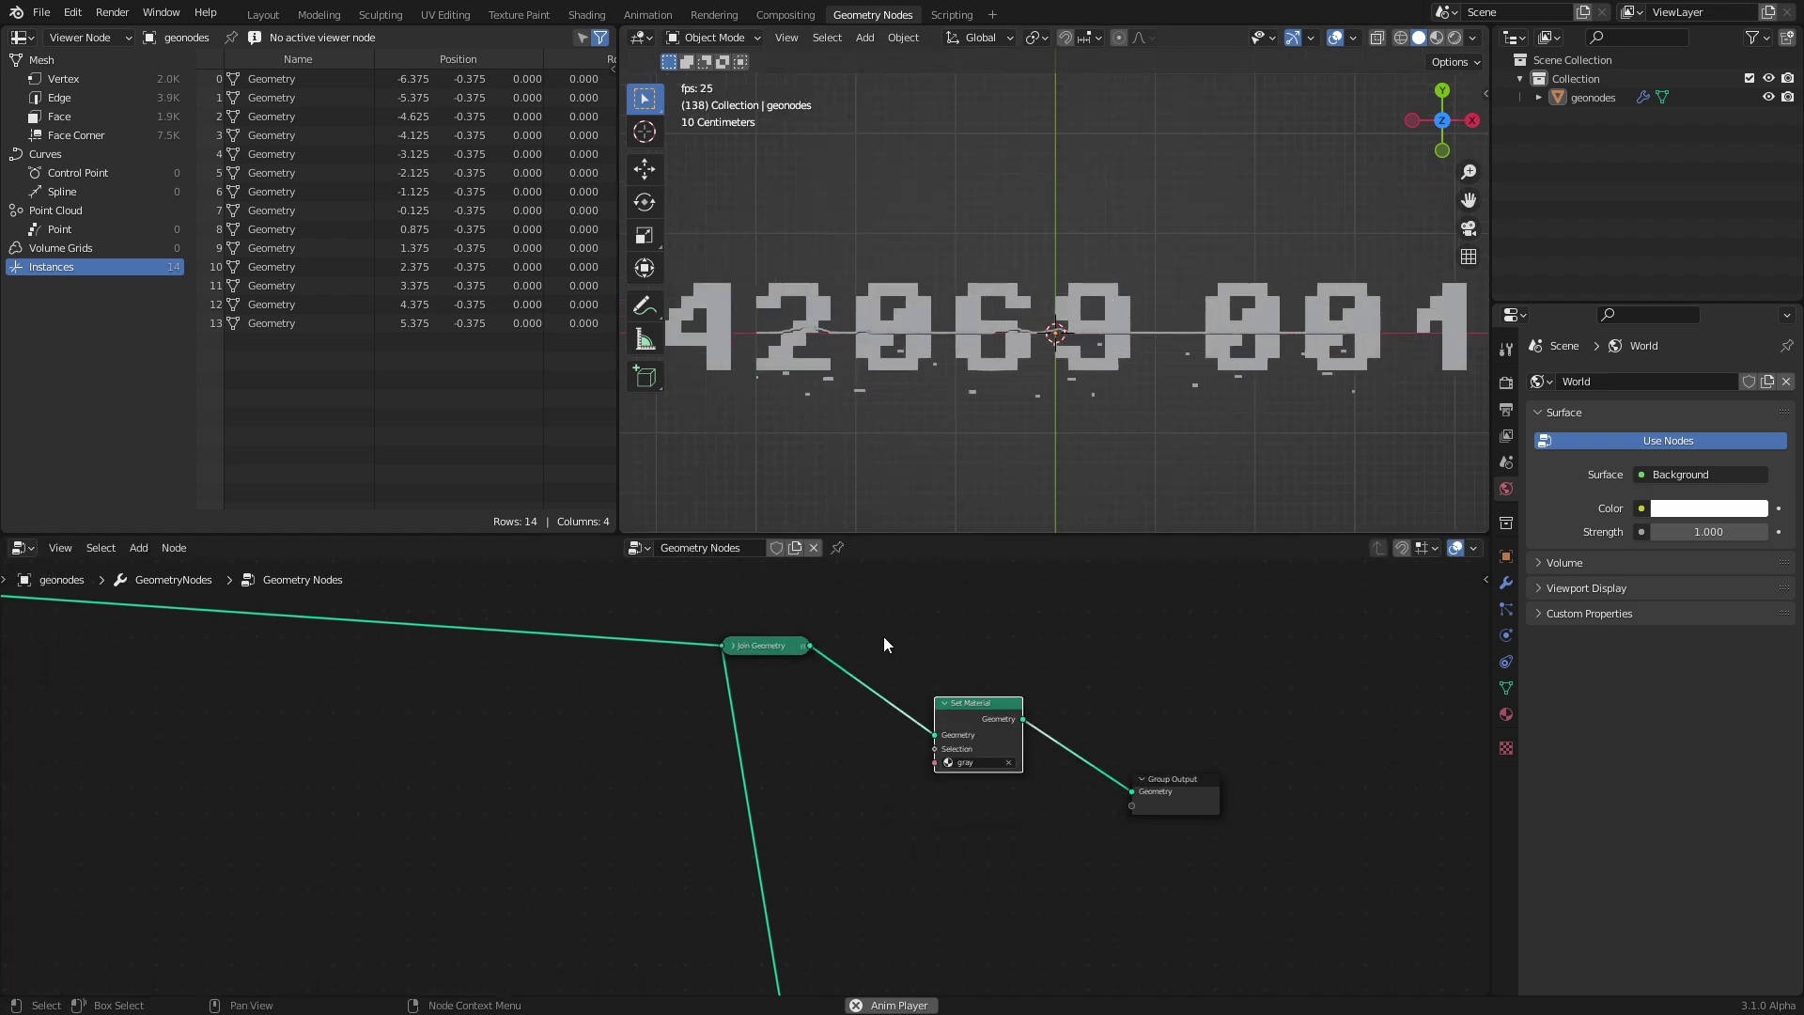
pyautogui.moveTo(785, 643); pyautogui.dragTo(804, 741)
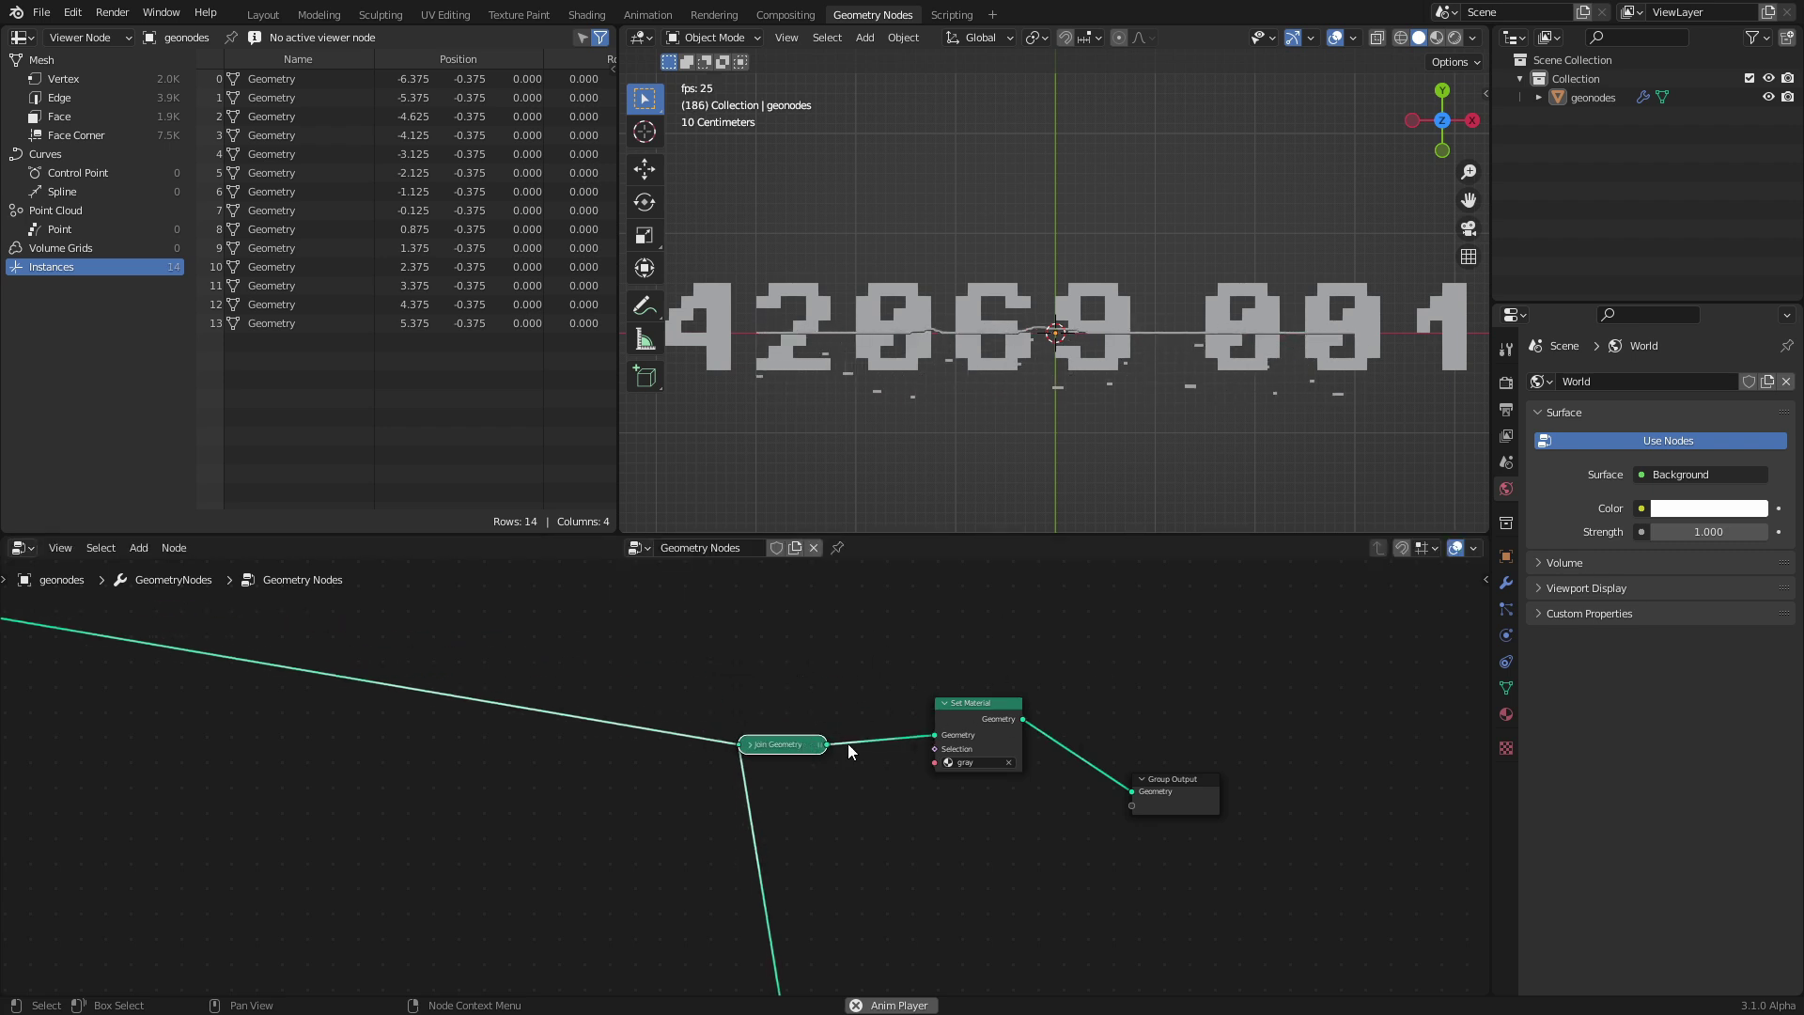
# - Move the Join Geometry, Set Material and Group Output nodes farther away from the score text frame
pyautogui.scroll(-2, 751, 742)
pyautogui.moveTo(780, 829); pyautogui.dragTo(713, 720, button='middle')
pyautogui.scroll(2, 713, 720)
pyautogui.hotkey('shift', 'a')
pyautogui.moveTo(1175, 743); pyautogui.dragTo(658, 564)
pyautogui.press('g')
pyautogui.click(1094, 619)
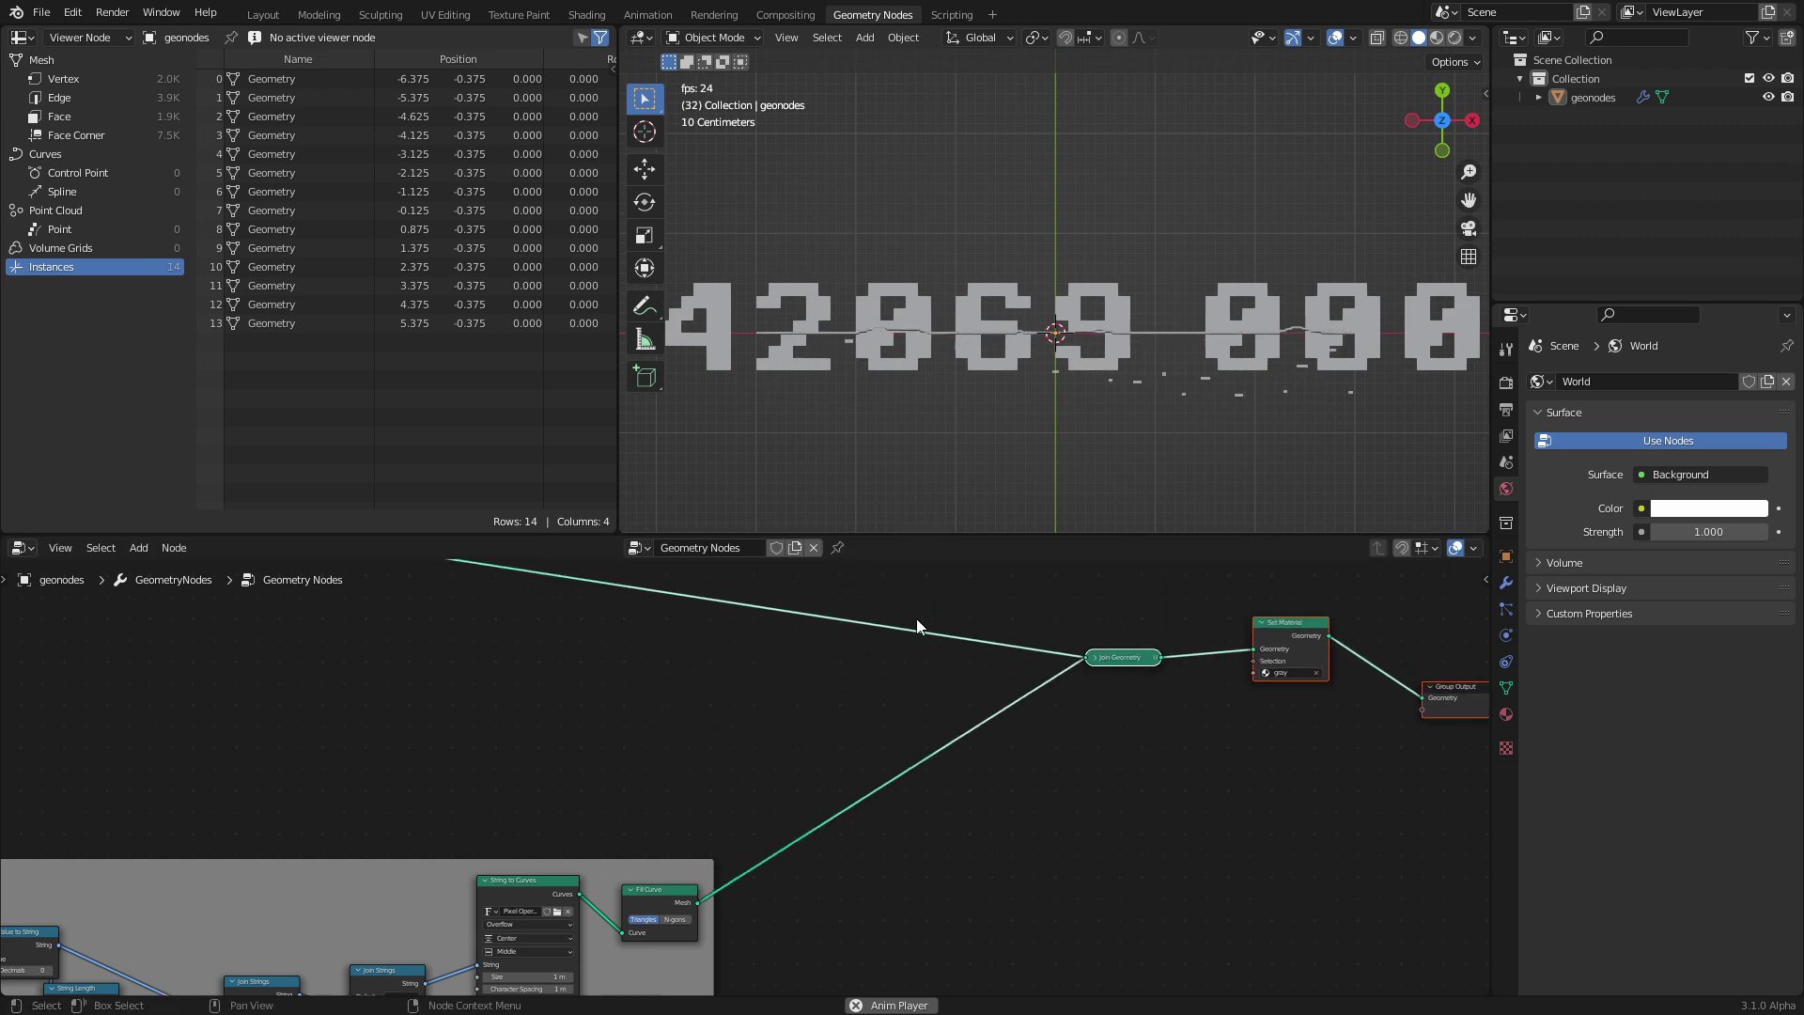
# - Add a Transform node on the link between Fill Curve and the final Join Geometry
pyautogui.hotkey('shift', 'a')
pyautogui.click(729, 617)
pyautogui.write('tra')
pyautogui.click(802, 648)
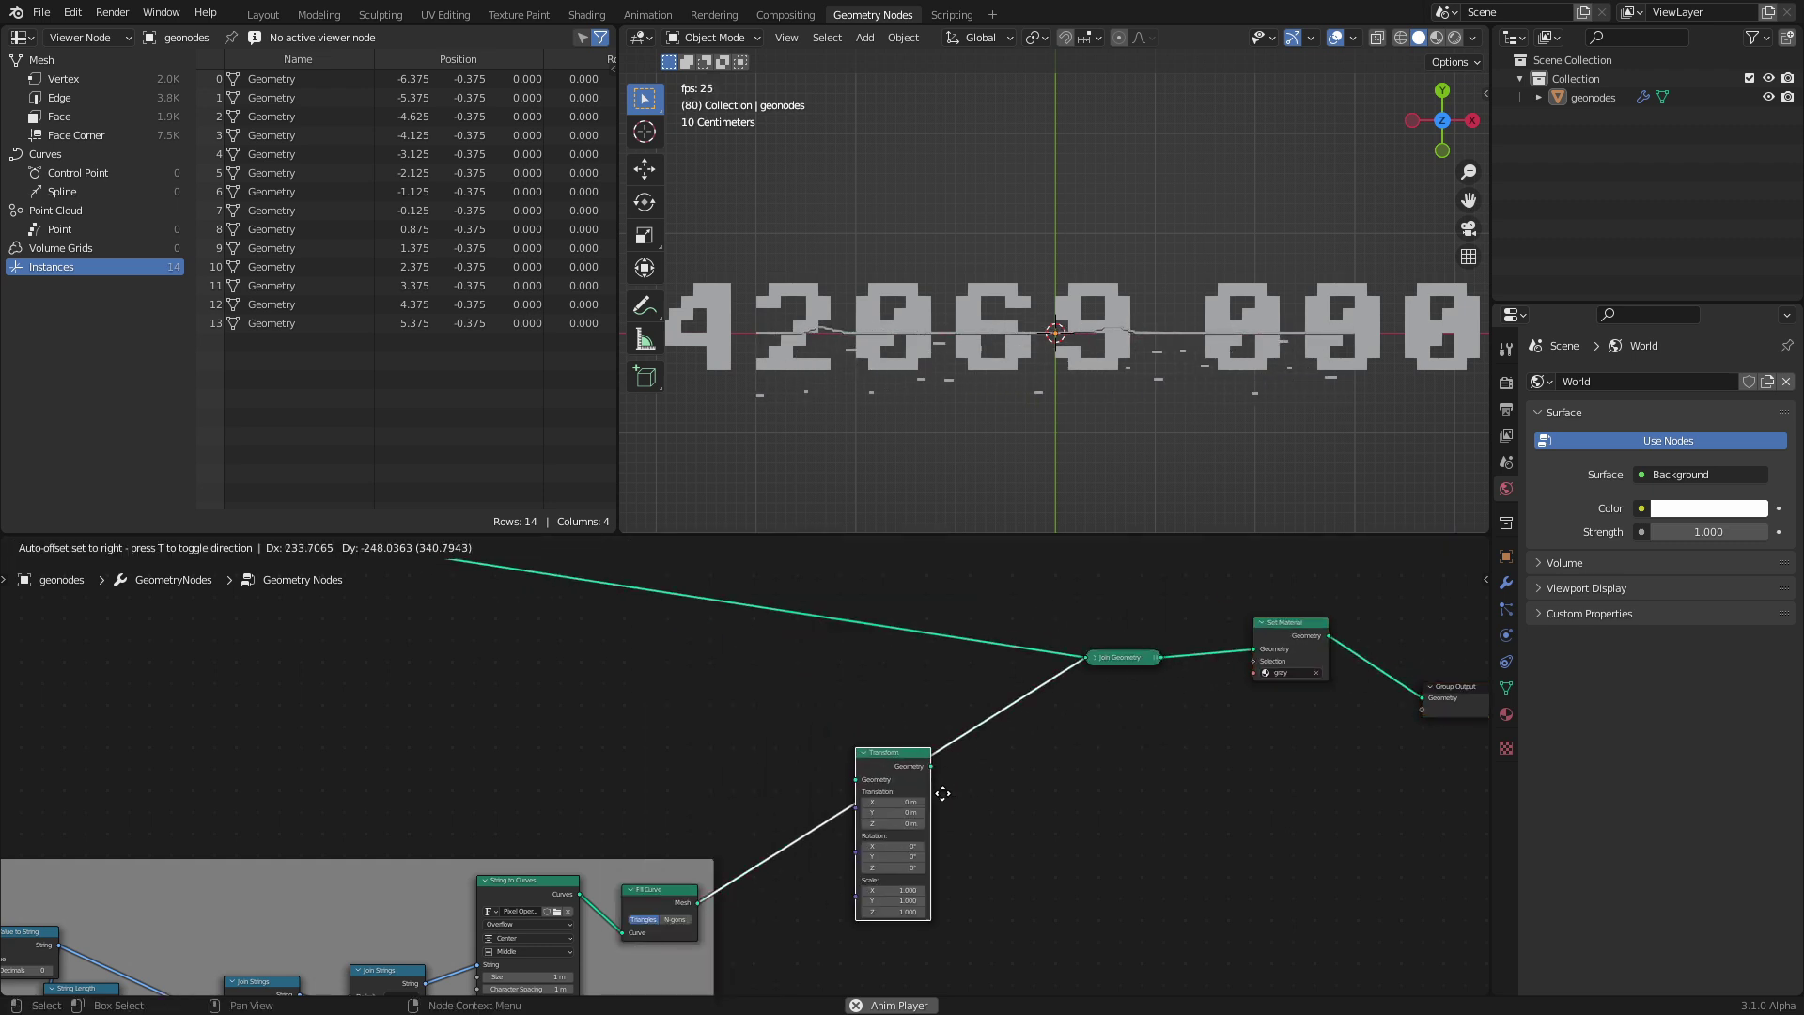
pyautogui.click(897, 796)
pyautogui.scroll(-4, 746, 764)
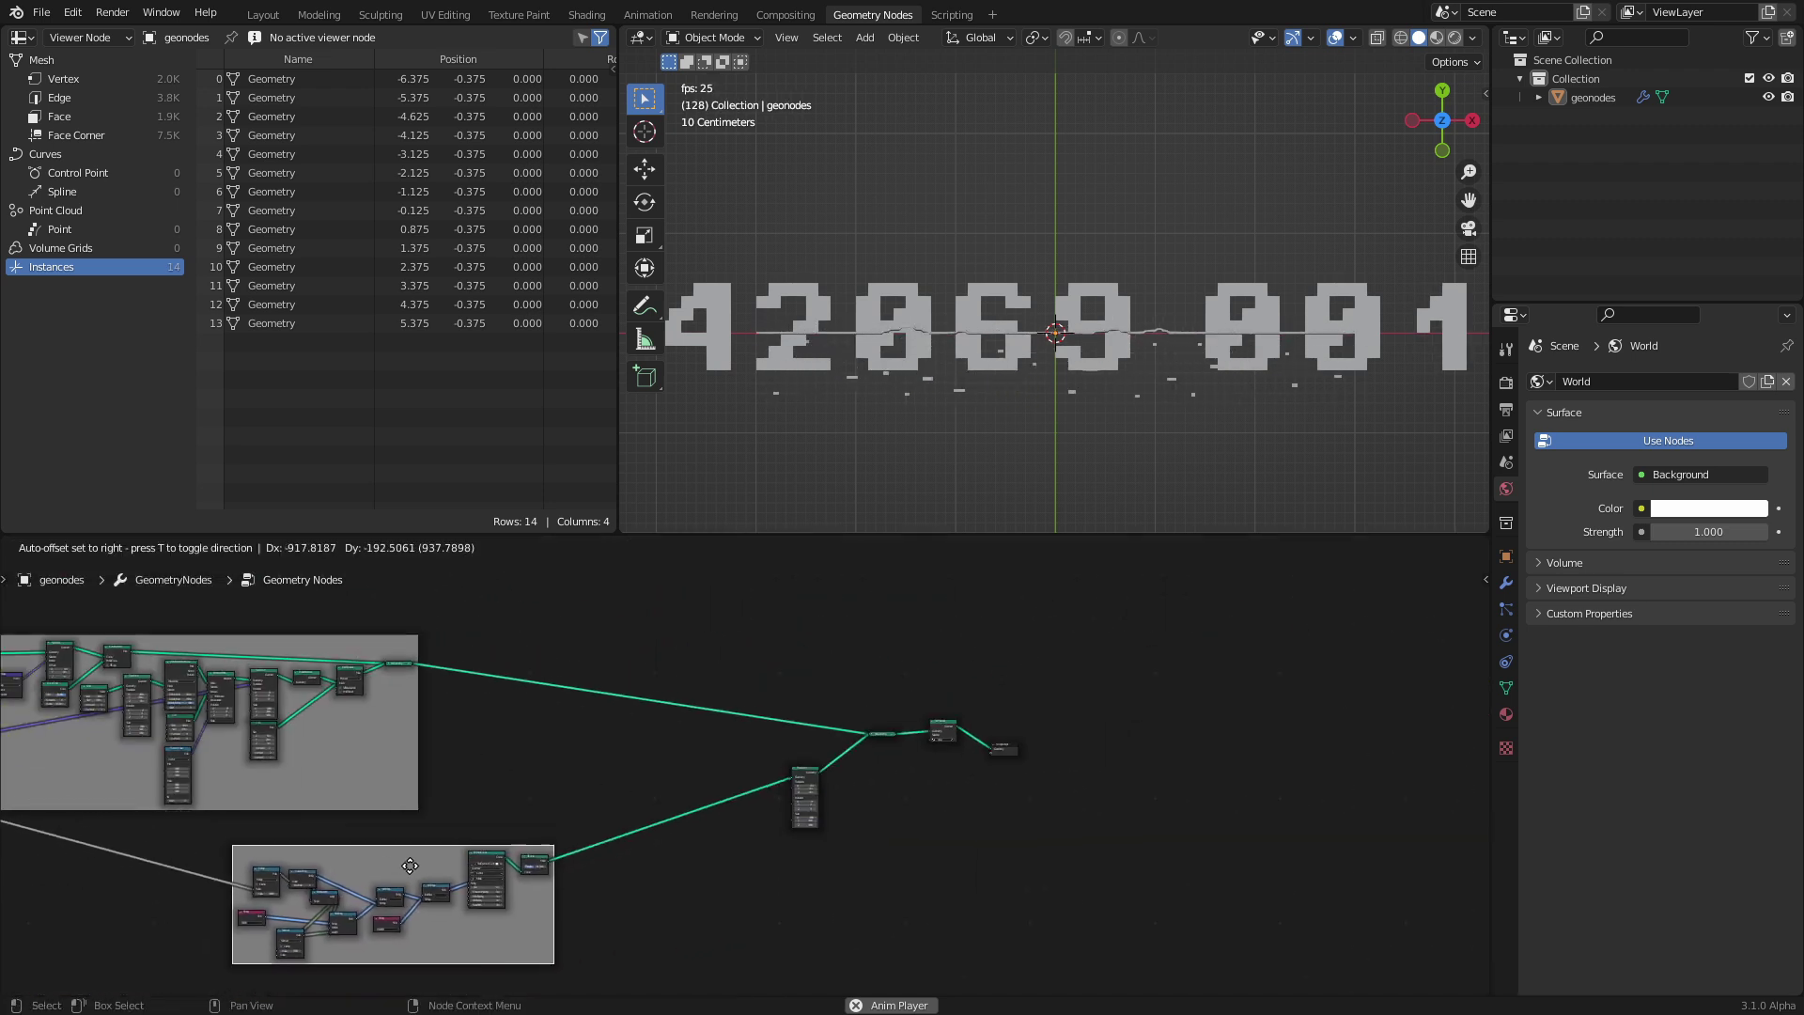
# - In the score text's Transform node, set the scale to 0.210 and the translation to X 1.68 m and Y 1.18 m
pyautogui.scroll(6, 887, 791)
pyautogui.scroll(5, 714, 785)
pyautogui.moveTo(931, 808); pyautogui.dragTo(762, 684, button='middle')
pyautogui.scroll(-5, 379, 769)
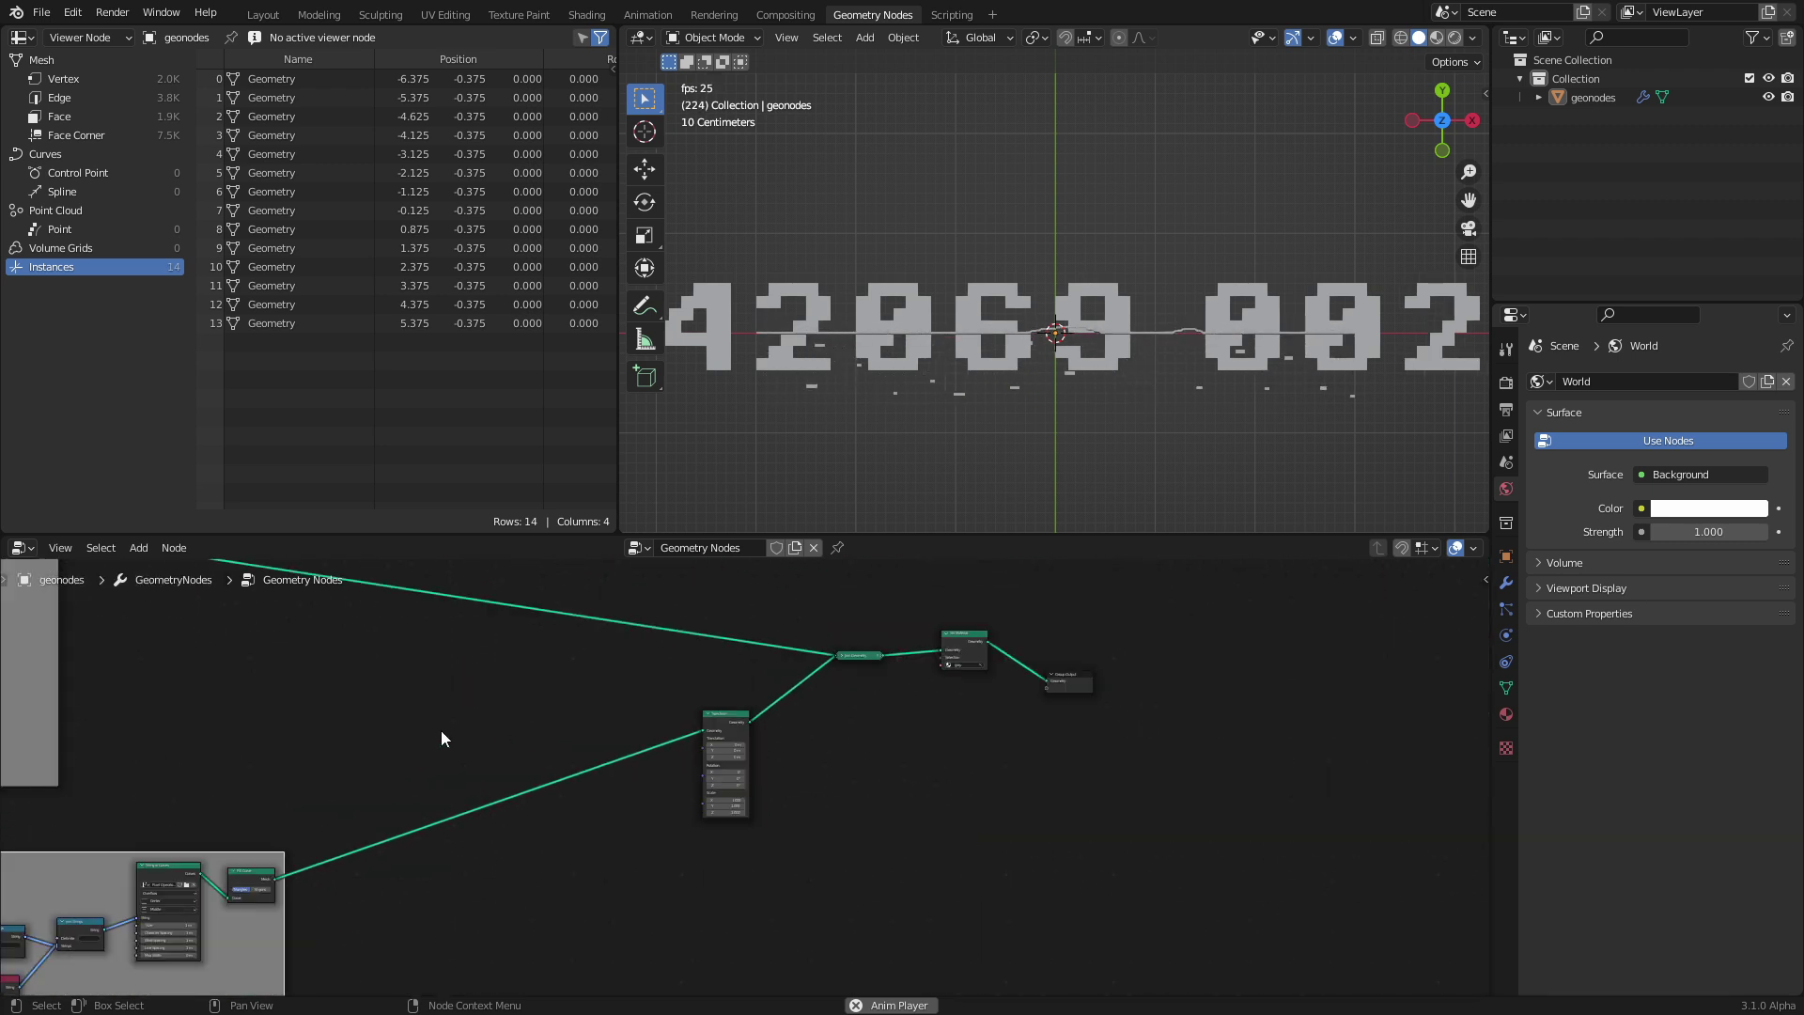
pyautogui.scroll(5, 752, 775)
pyautogui.moveTo(715, 840); pyautogui.dragTo(641, 875)
pyautogui.moveTo(748, 745); pyautogui.dragTo(643, 821, button='middle')
pyautogui.moveTo(590, 762); pyautogui.dragTo(693, 761)
pyautogui.moveTo(586, 781); pyautogui.dragTo(660, 781)
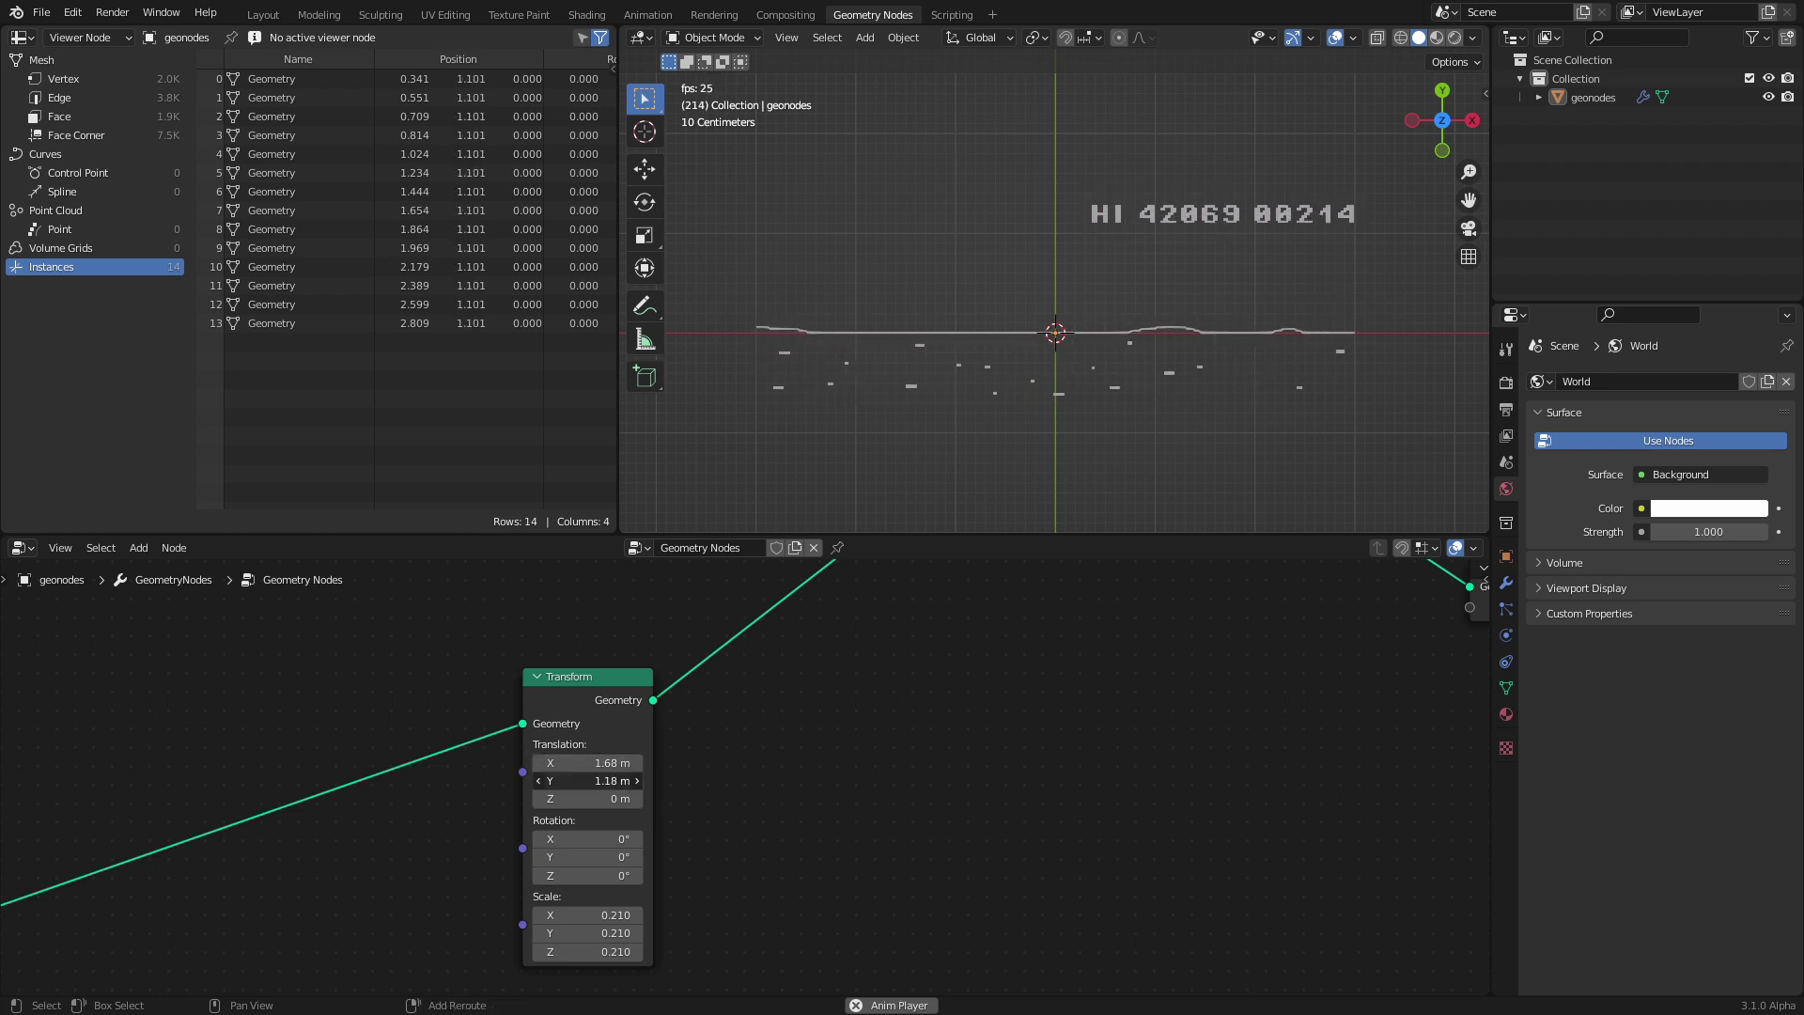
# - Reduce the score text's scale to 0.160, shift its X translation to 2.01 m, and check its alignment with the ground's end
pyautogui.moveTo(587, 915); pyautogui.dragTo(582, 915)
pyautogui.moveTo(589, 763); pyautogui.dragTo(660, 763)
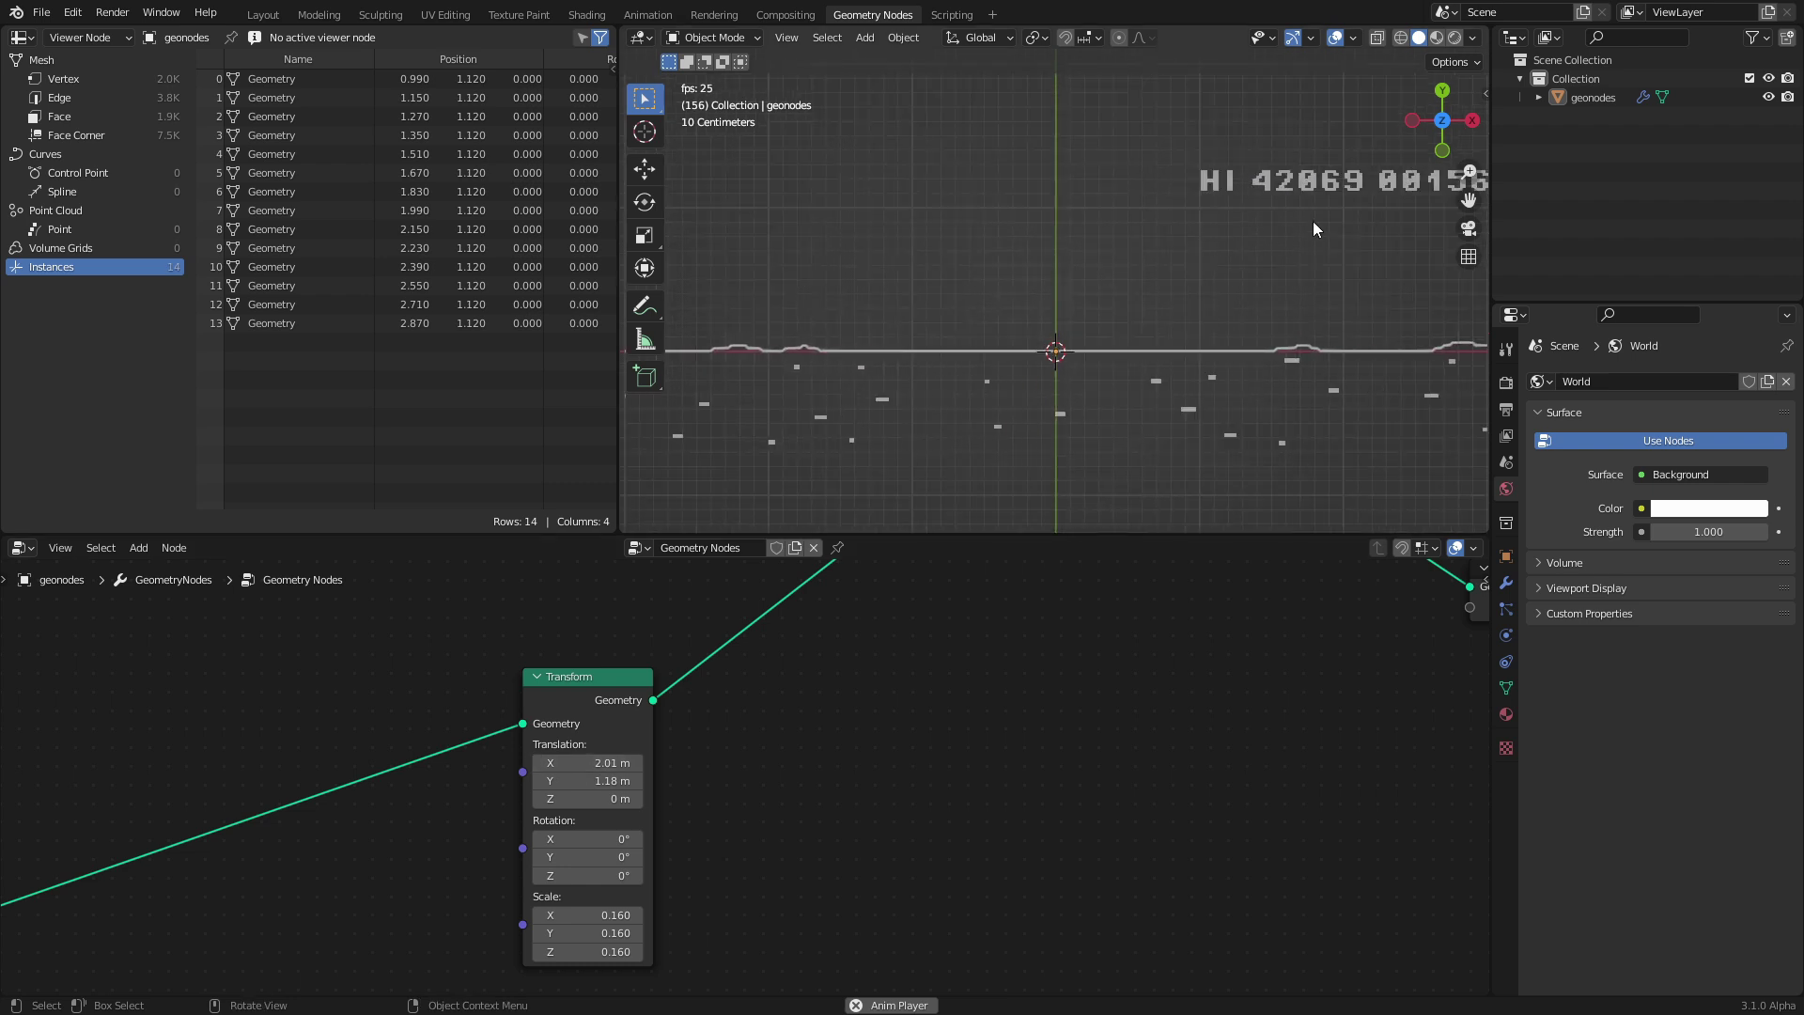
pyautogui.keyDown('shift'); pyautogui.moveTo(1331, 217); pyautogui.dragTo(920, 313, button='middle'); pyautogui.keyUp('shift')
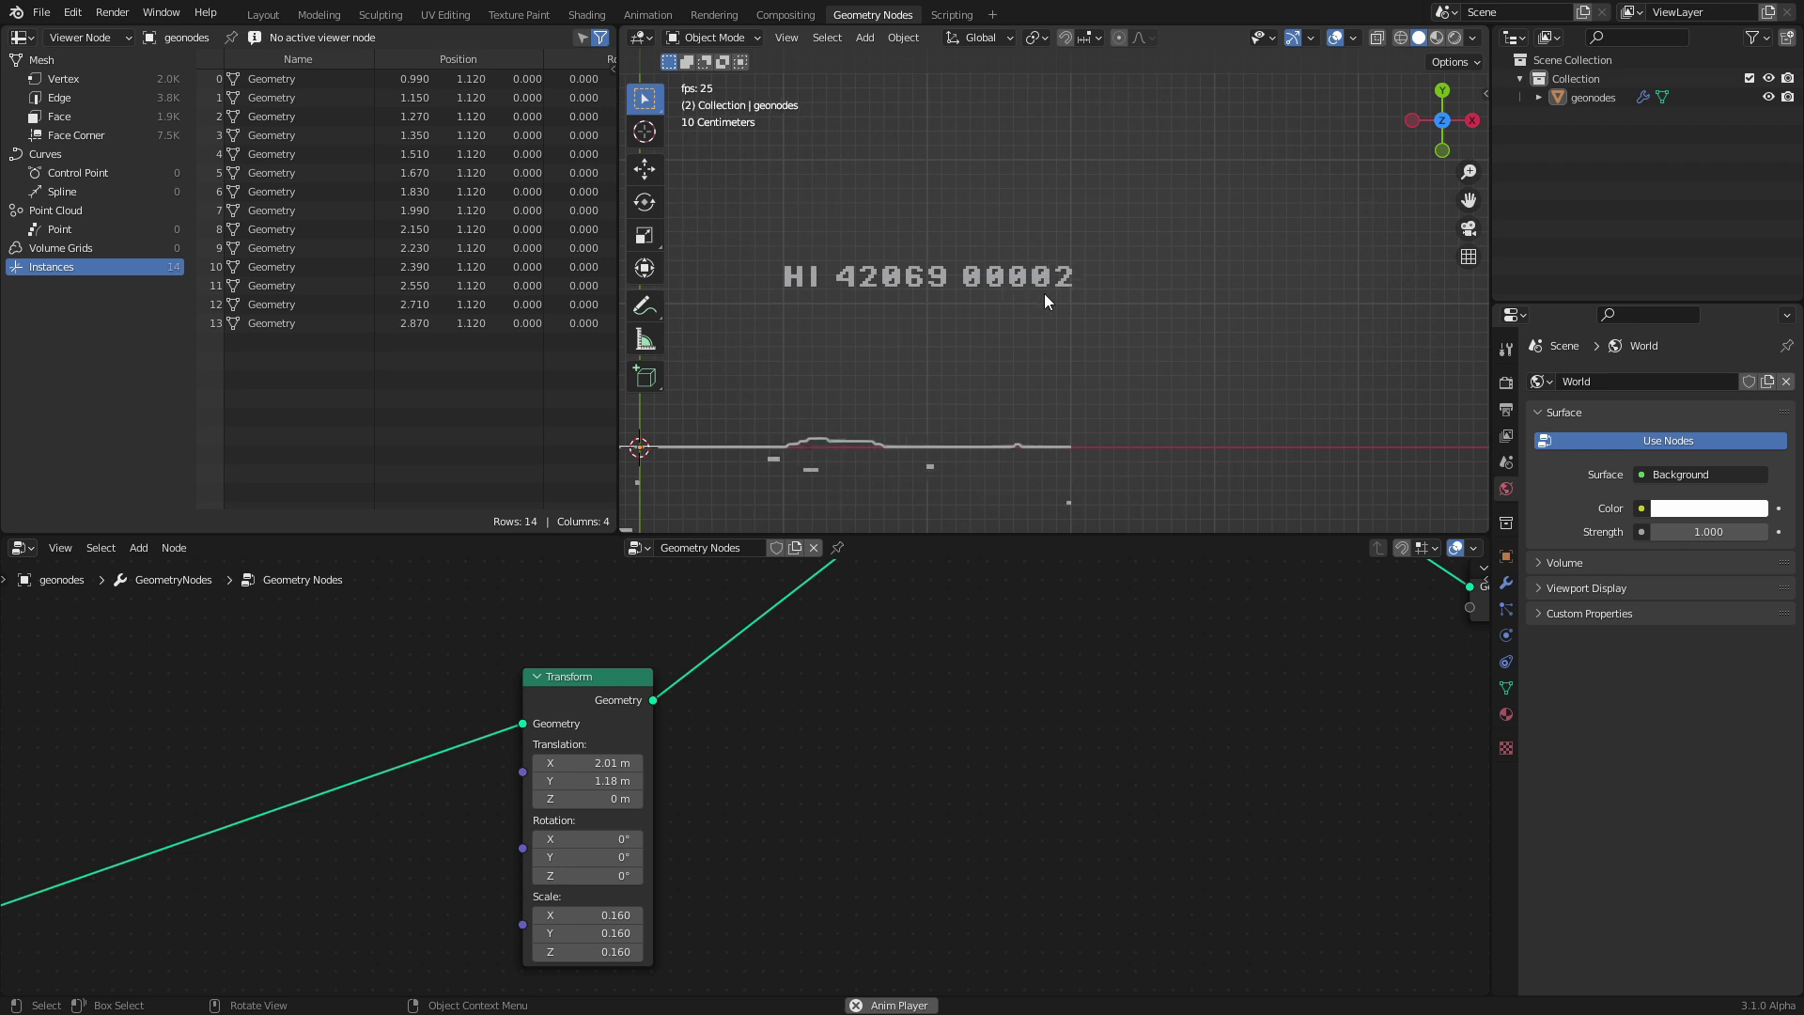
pyautogui.scroll(3, 1052, 291)
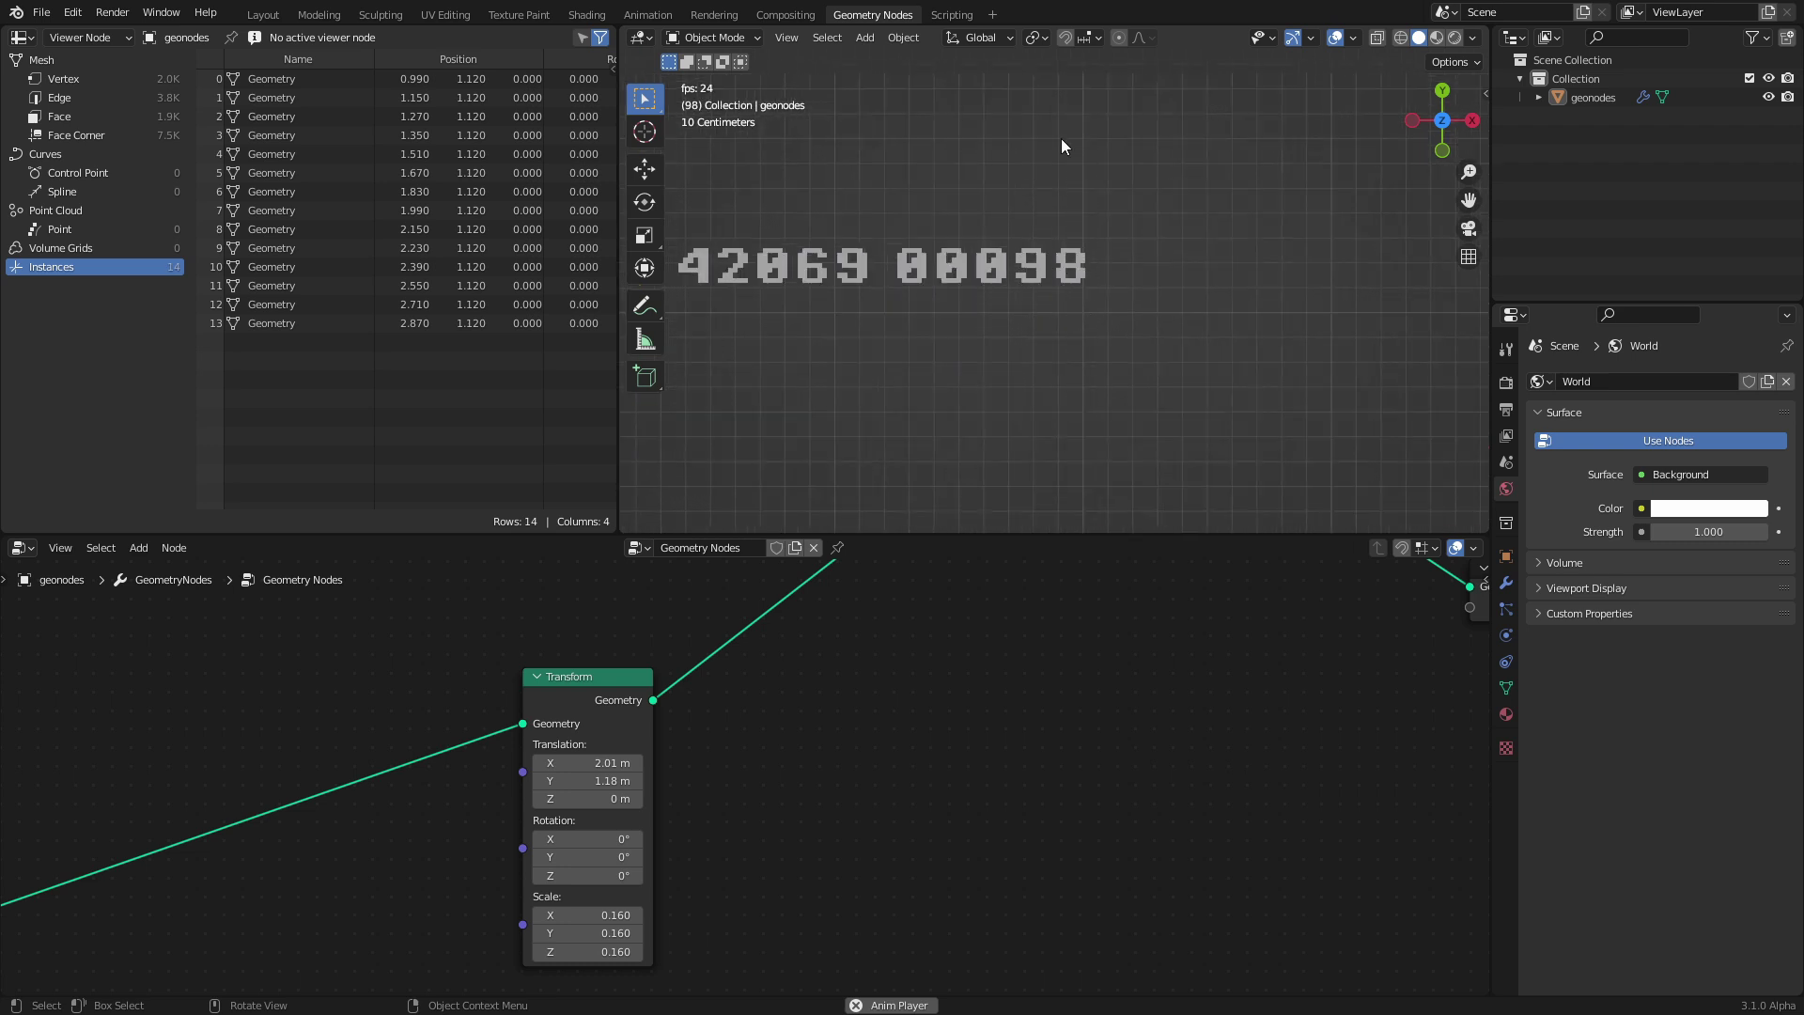
pyautogui.scroll(-3, 1013, 273)
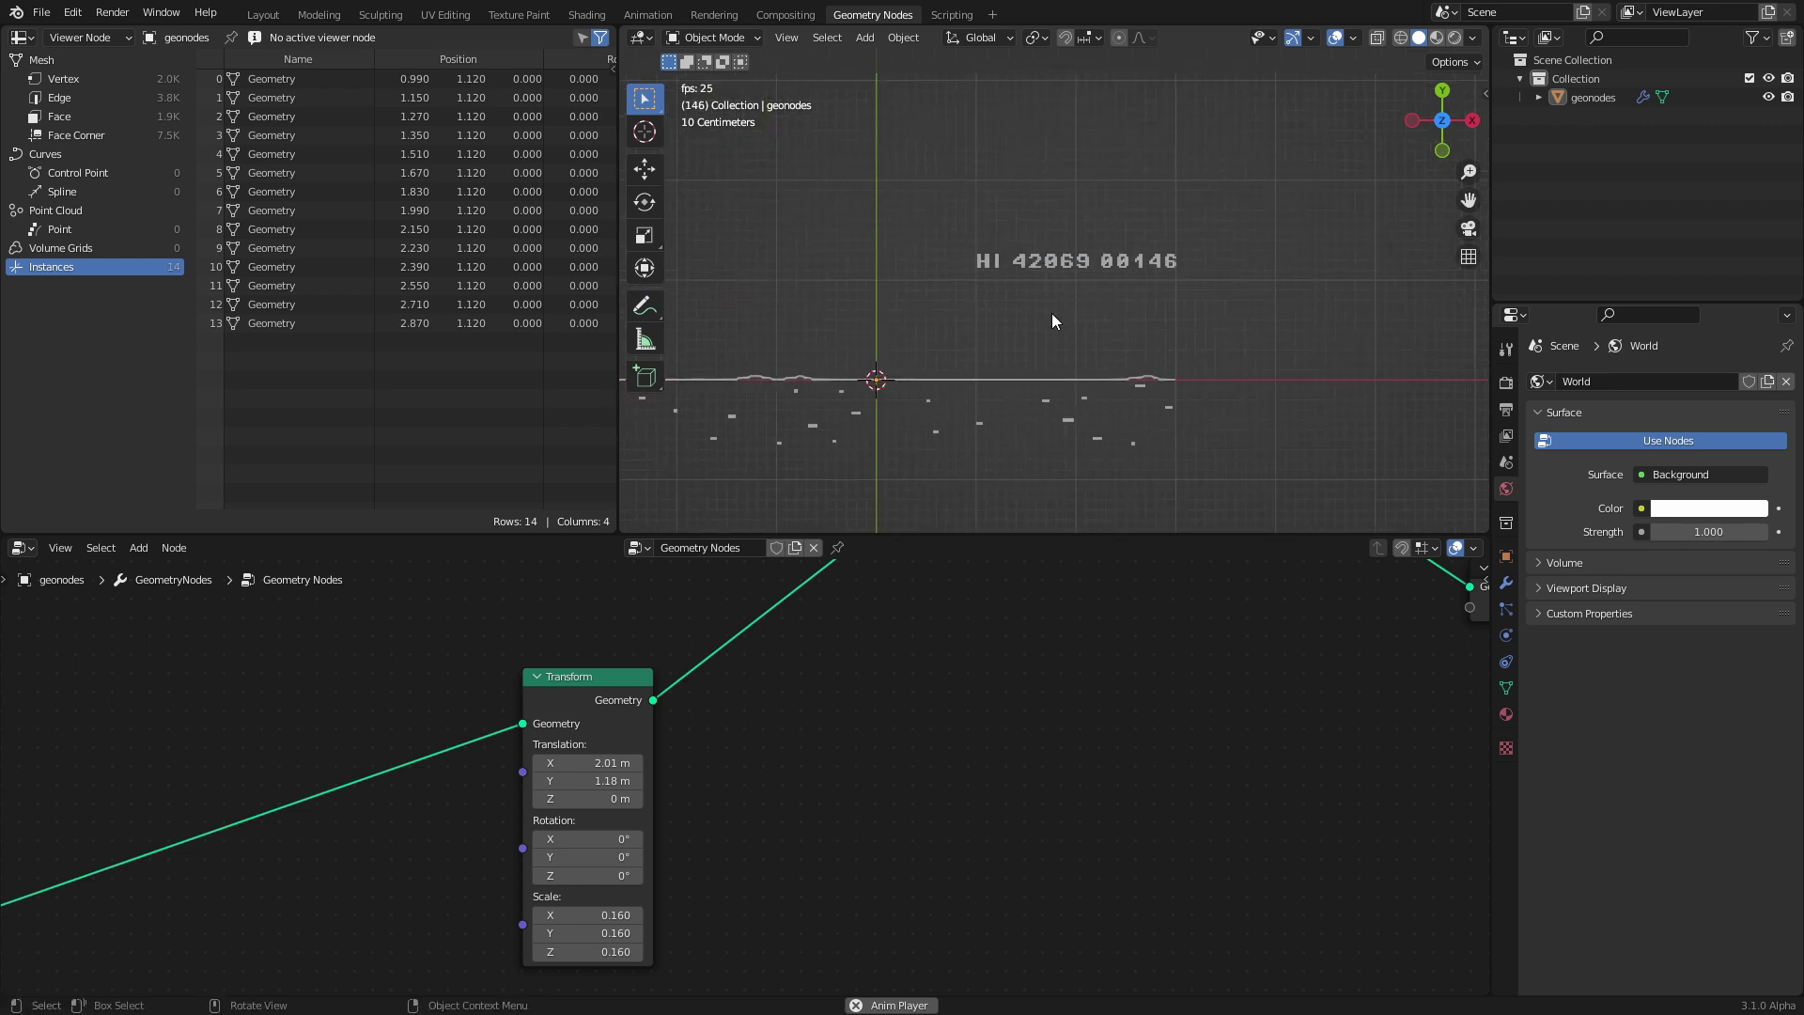
pyautogui.scroll(-4, 1000, 658)
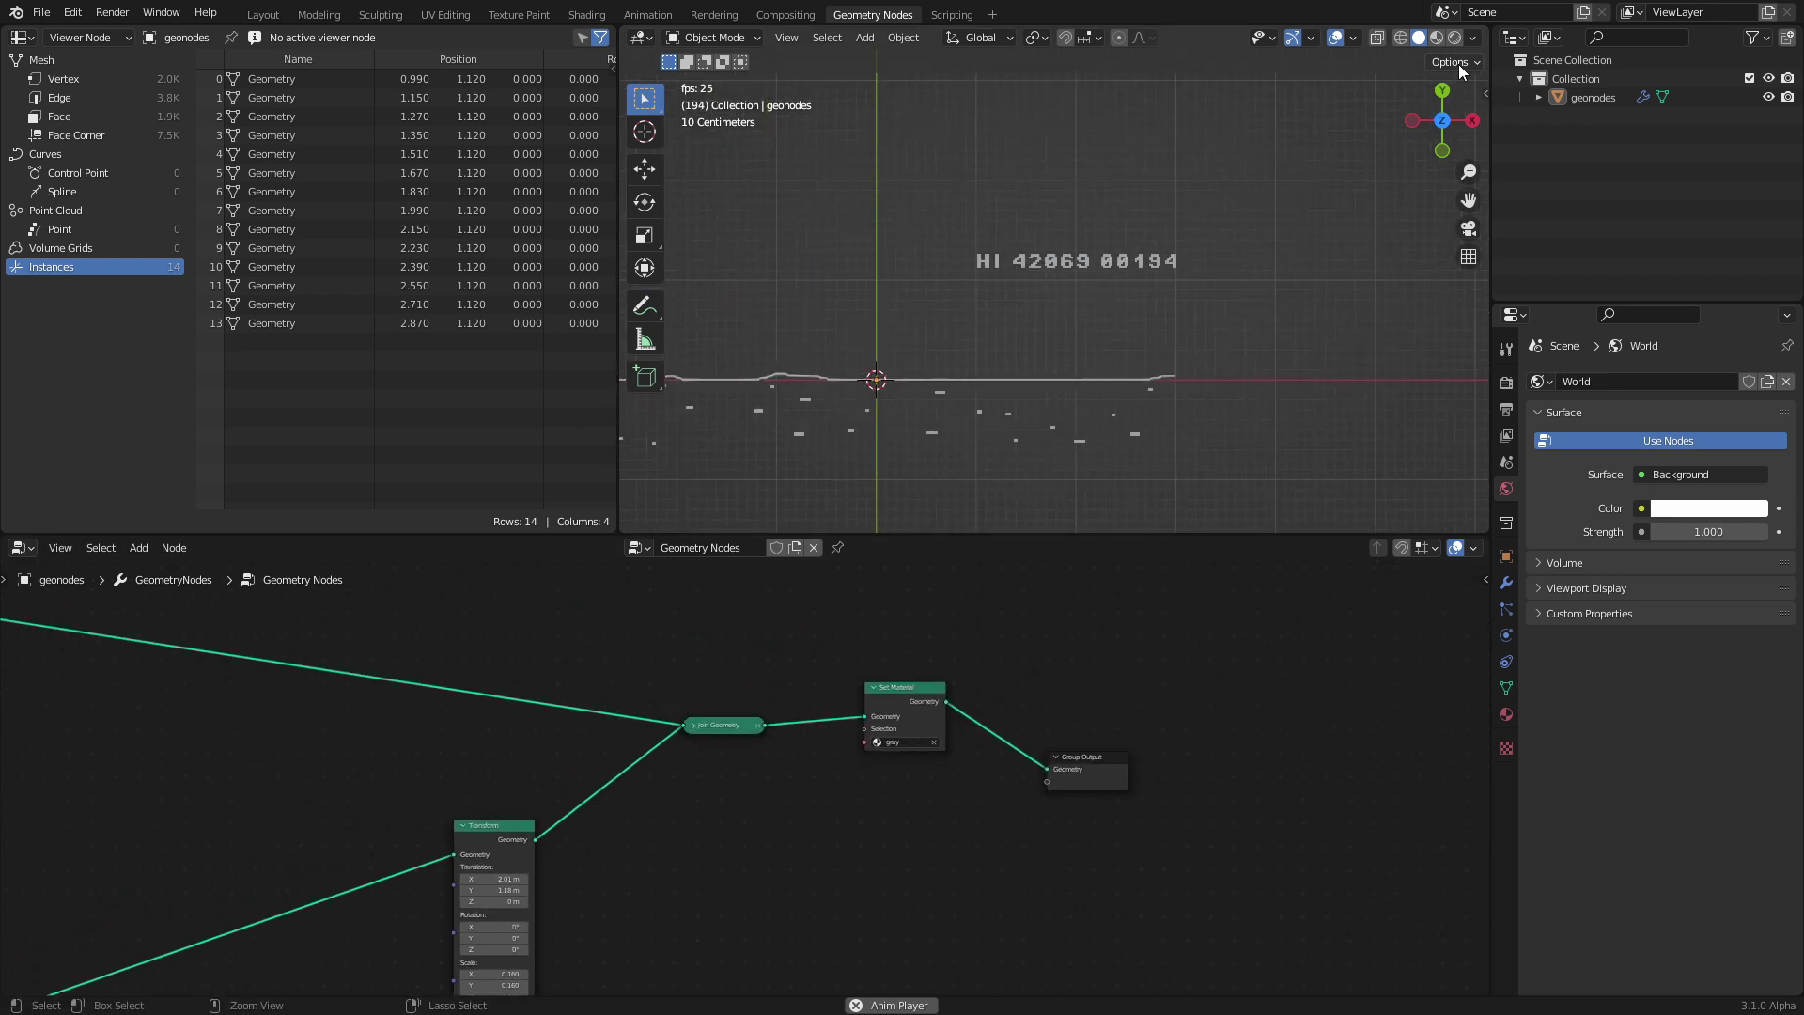
# - Save the file and preview the animation in a maximized viewport with rendered shading and overlays hidden
pyautogui.hotkey('ctrl', 's')
pyautogui.click(1455, 38)
pyautogui.hotkey('ctrl', 'space')
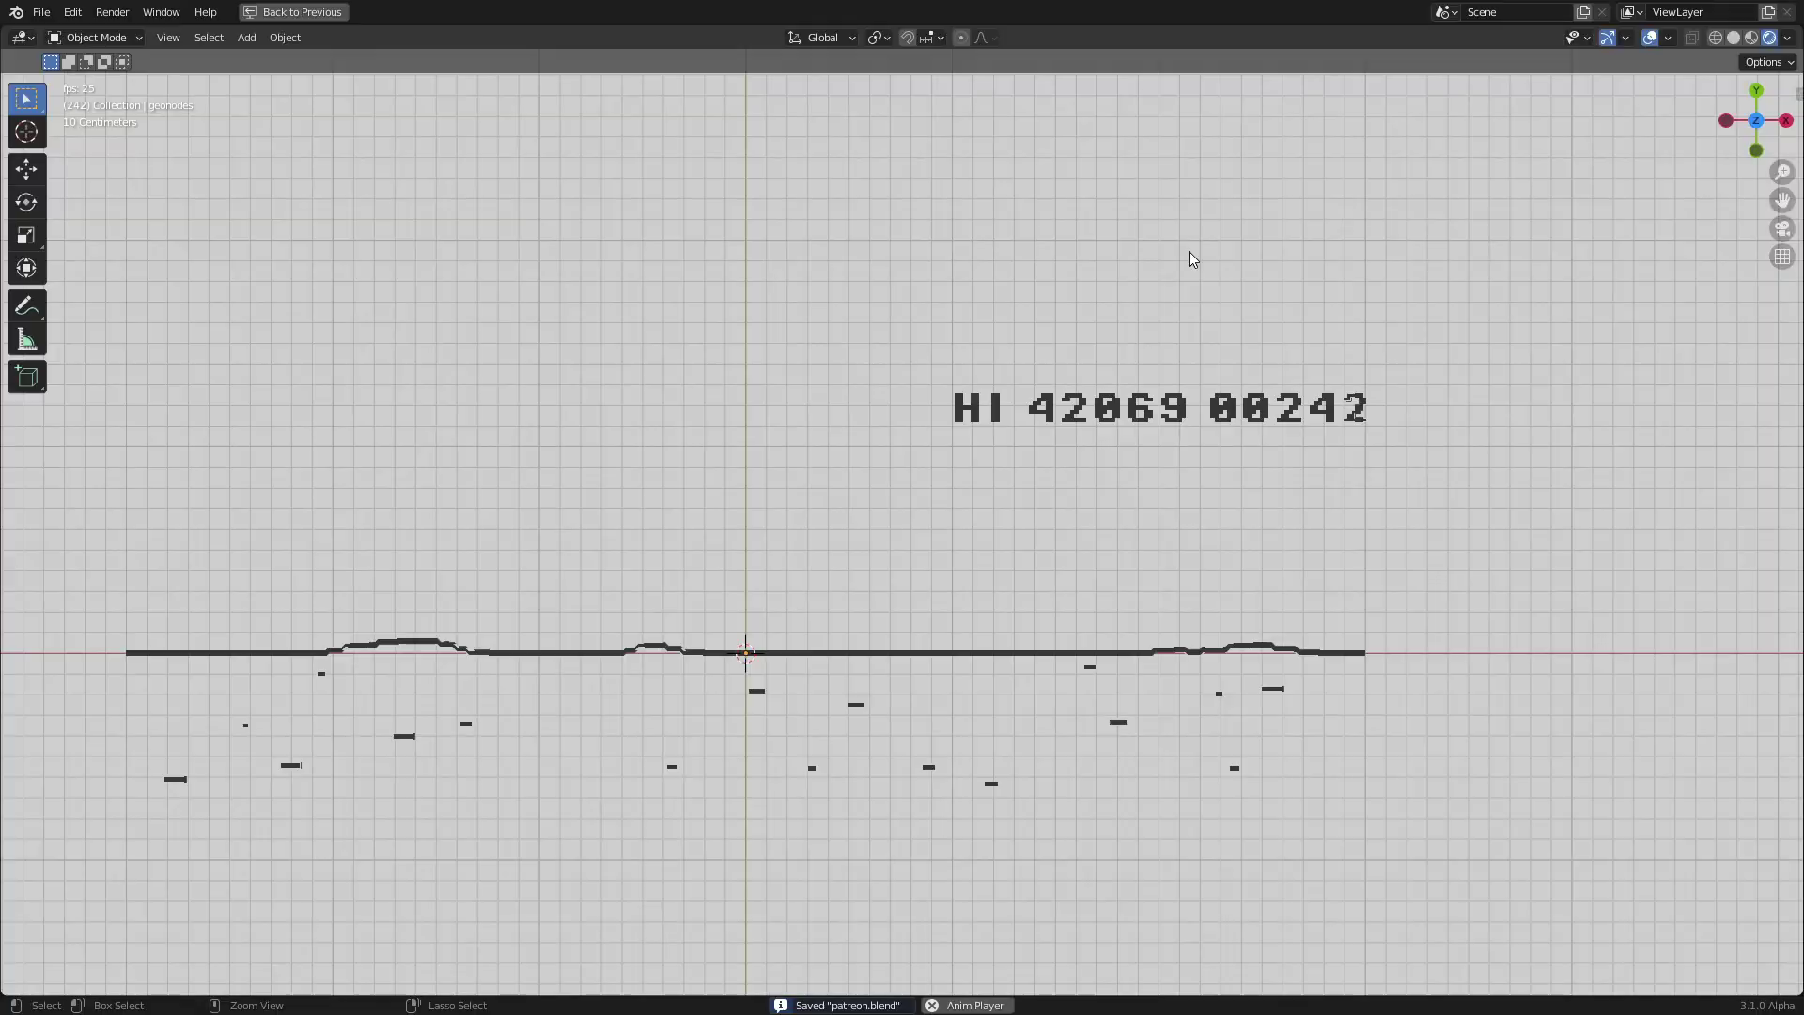
pyautogui.scroll(2, 1080, 353)
pyautogui.keyDown('shift'); pyautogui.moveTo(1012, 379); pyautogui.dragTo(1123, 344, button='middle'); pyautogui.keyUp('shift')
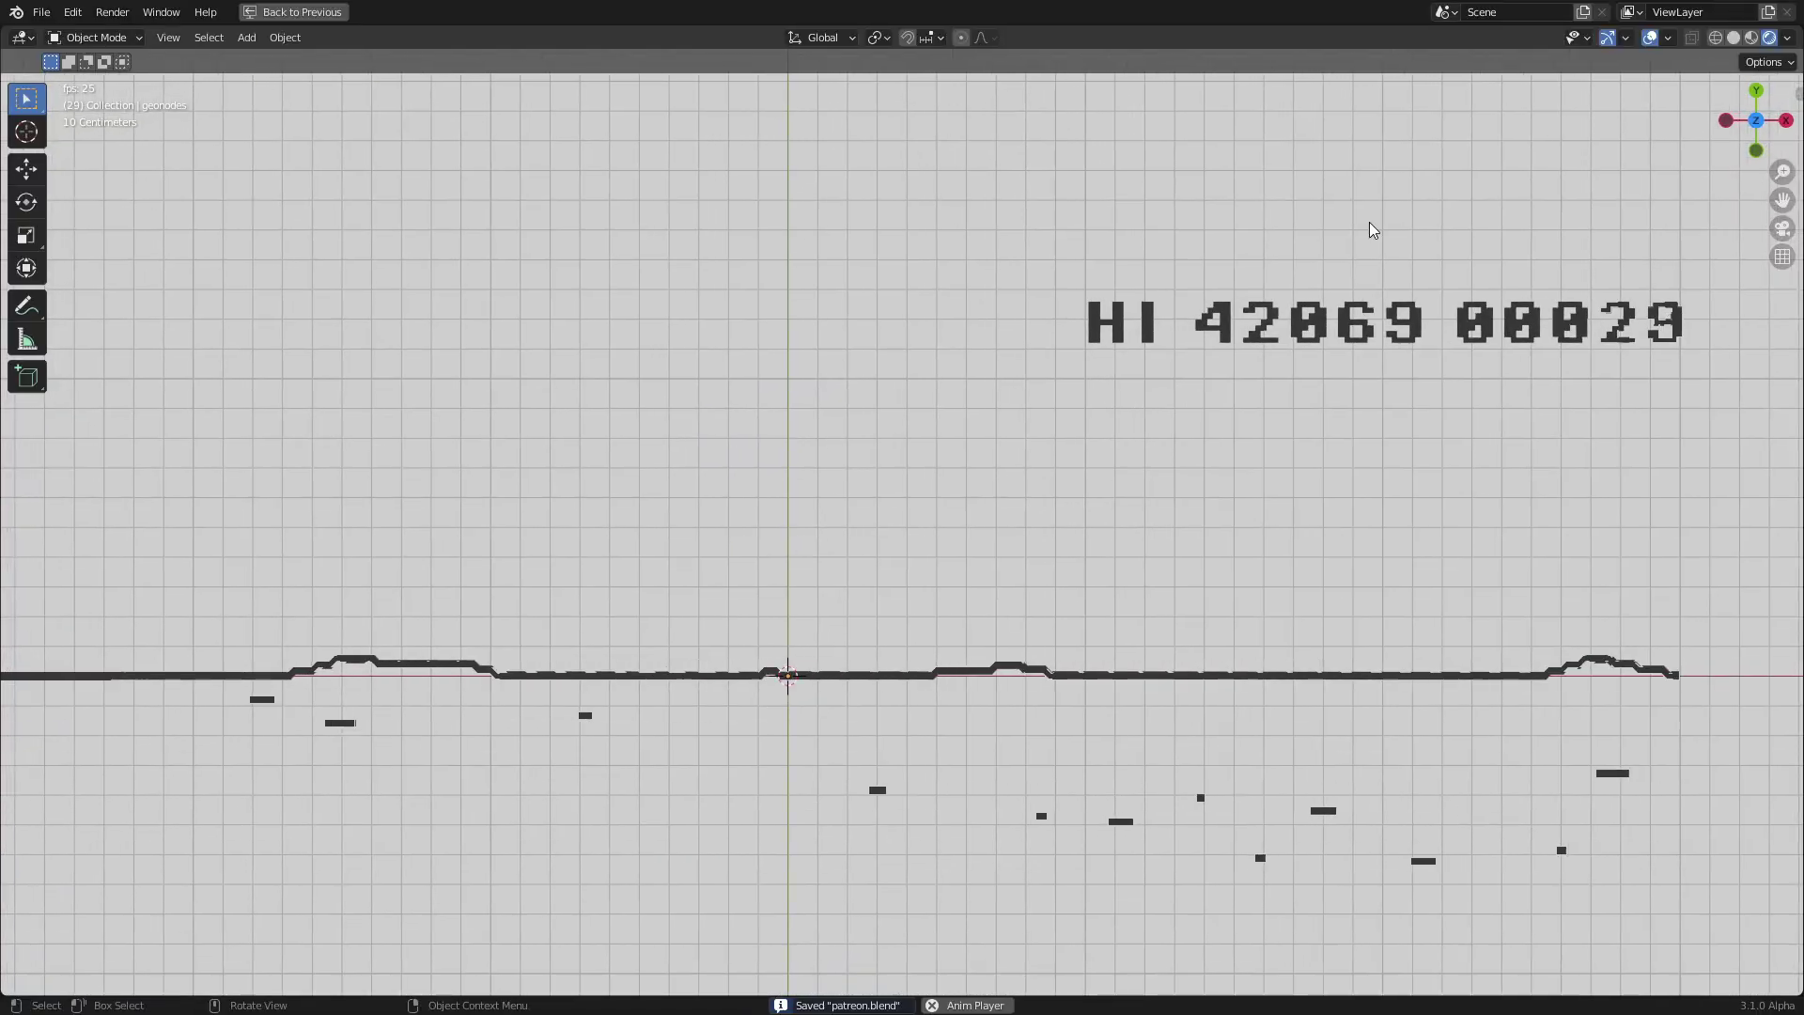
pyautogui.click(1656, 39)
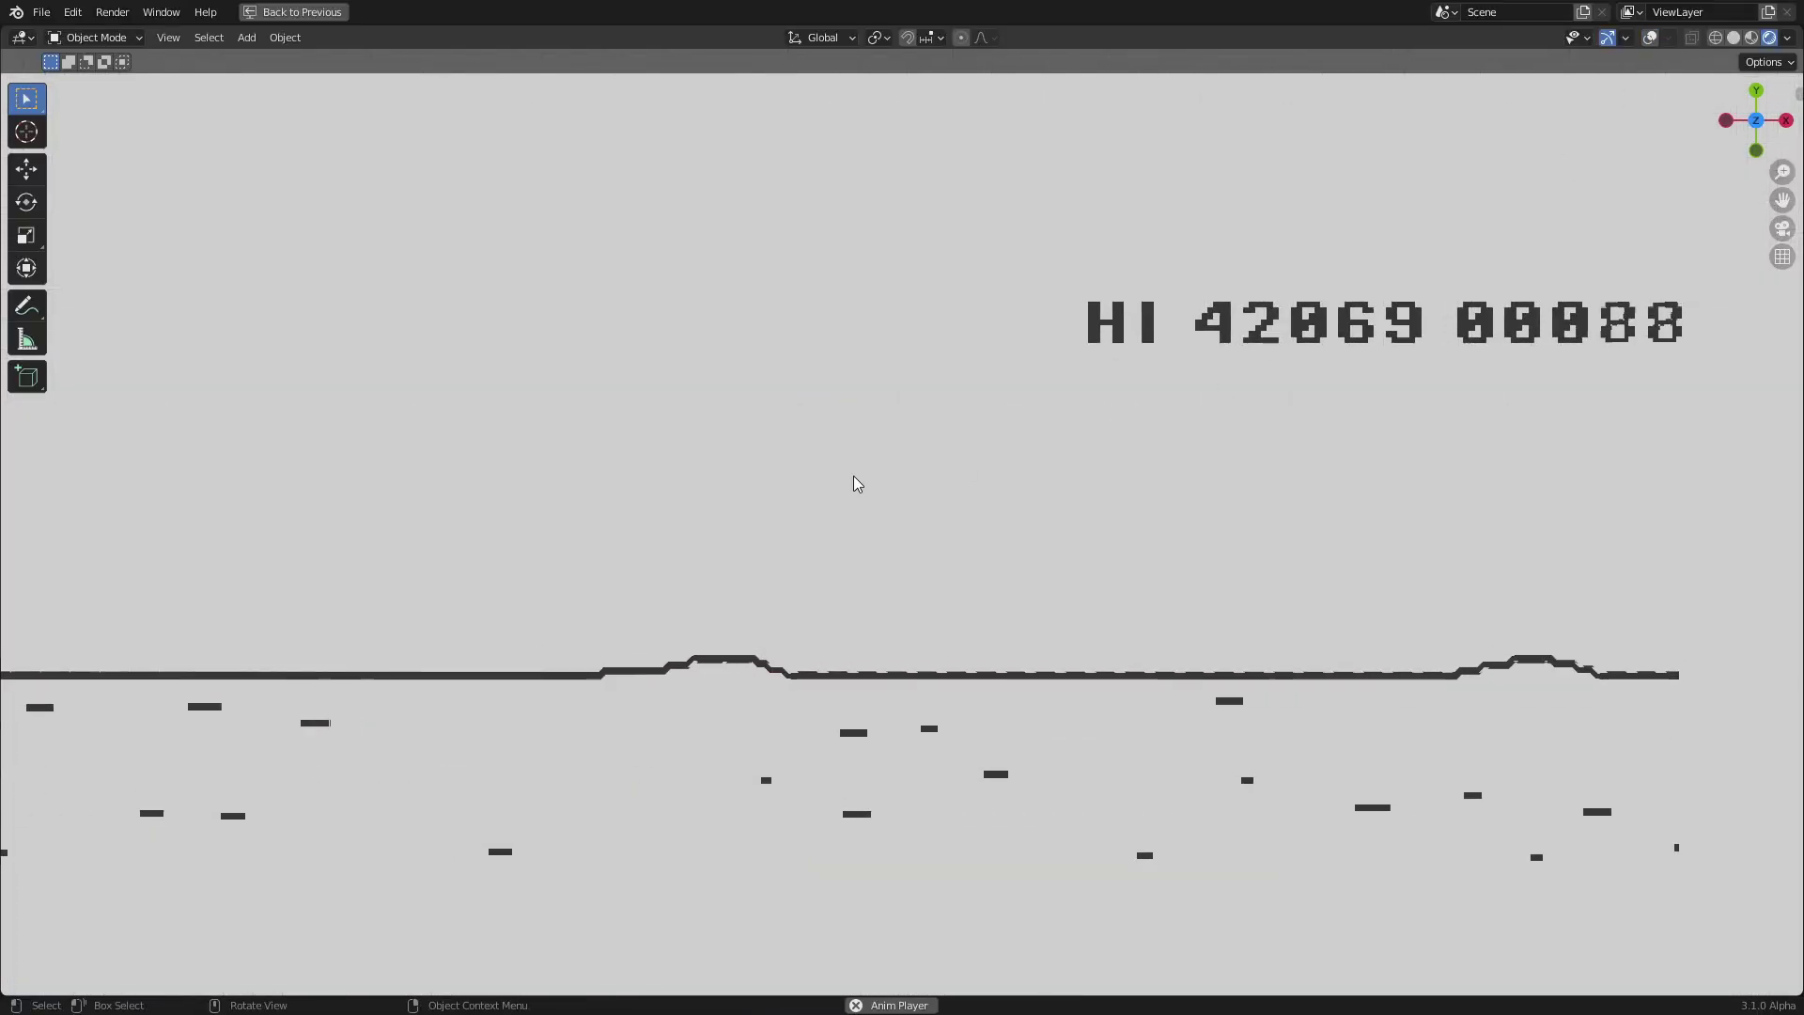
pyautogui.scroll(-1, 853, 476)
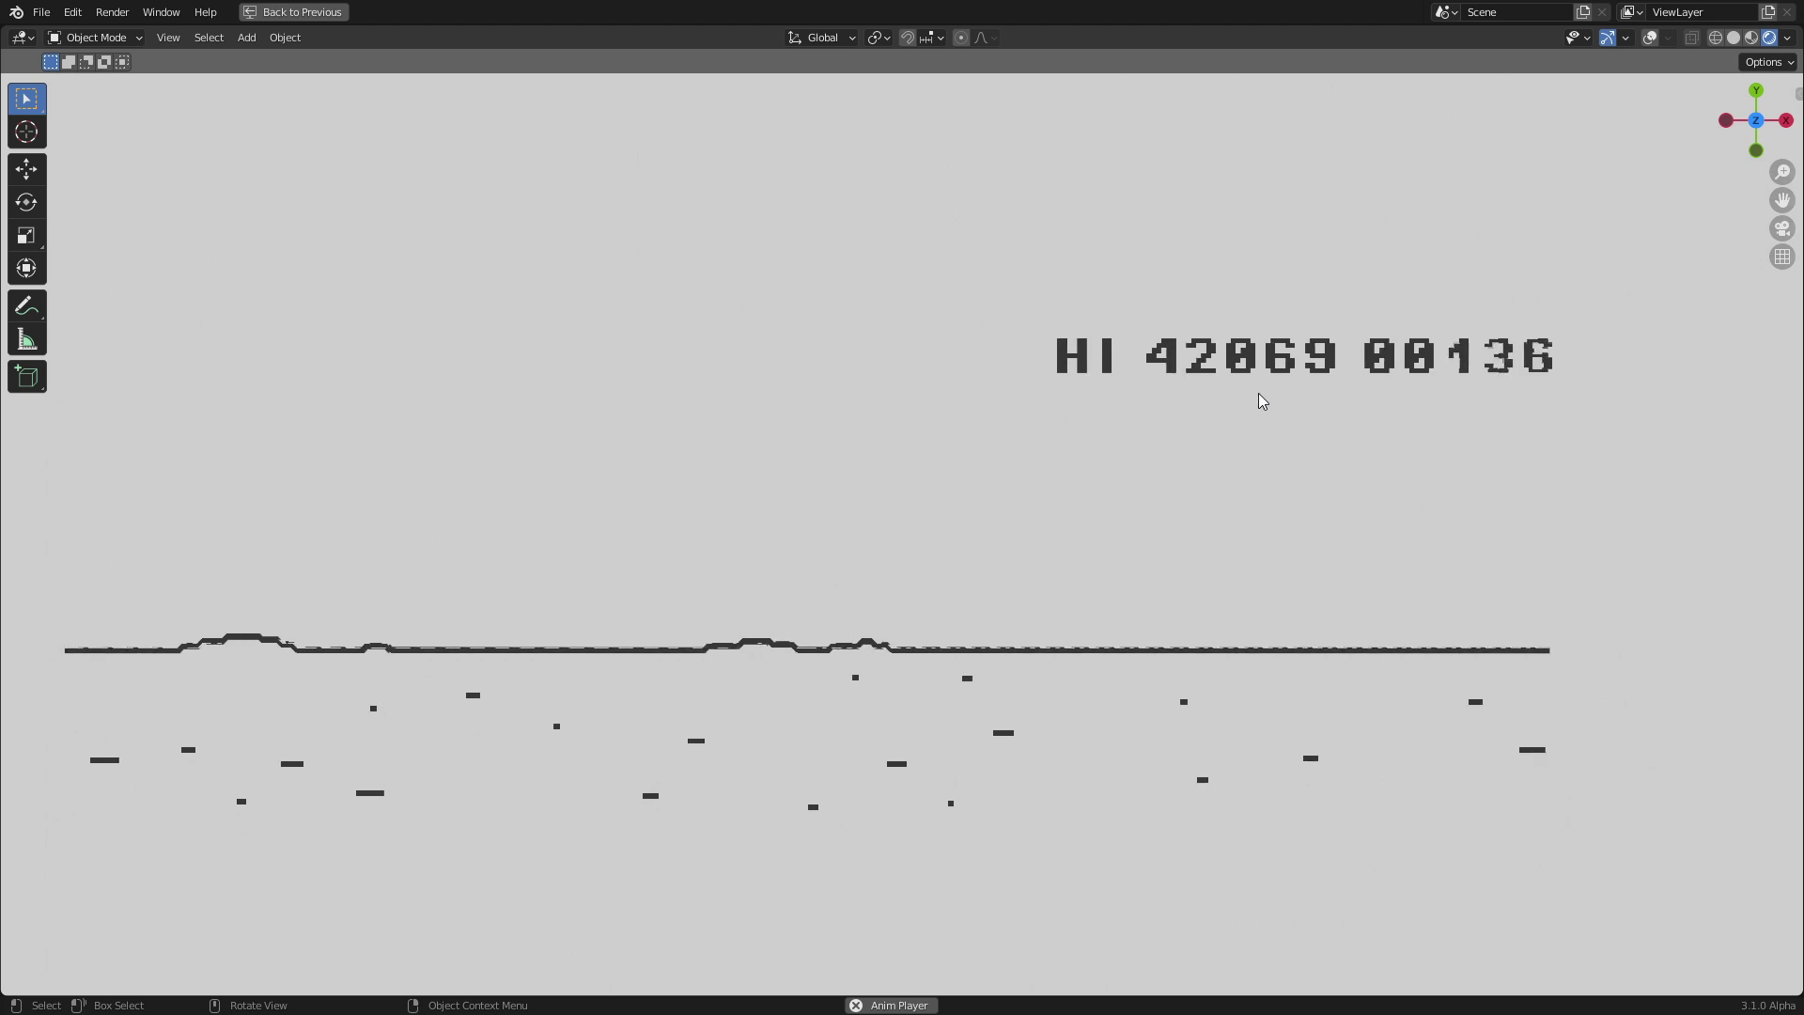
# - Restore the split editor layout and save the file again
pyautogui.hotkey('ctrl', 'space')
pyautogui.scroll(-6, 661, 749)
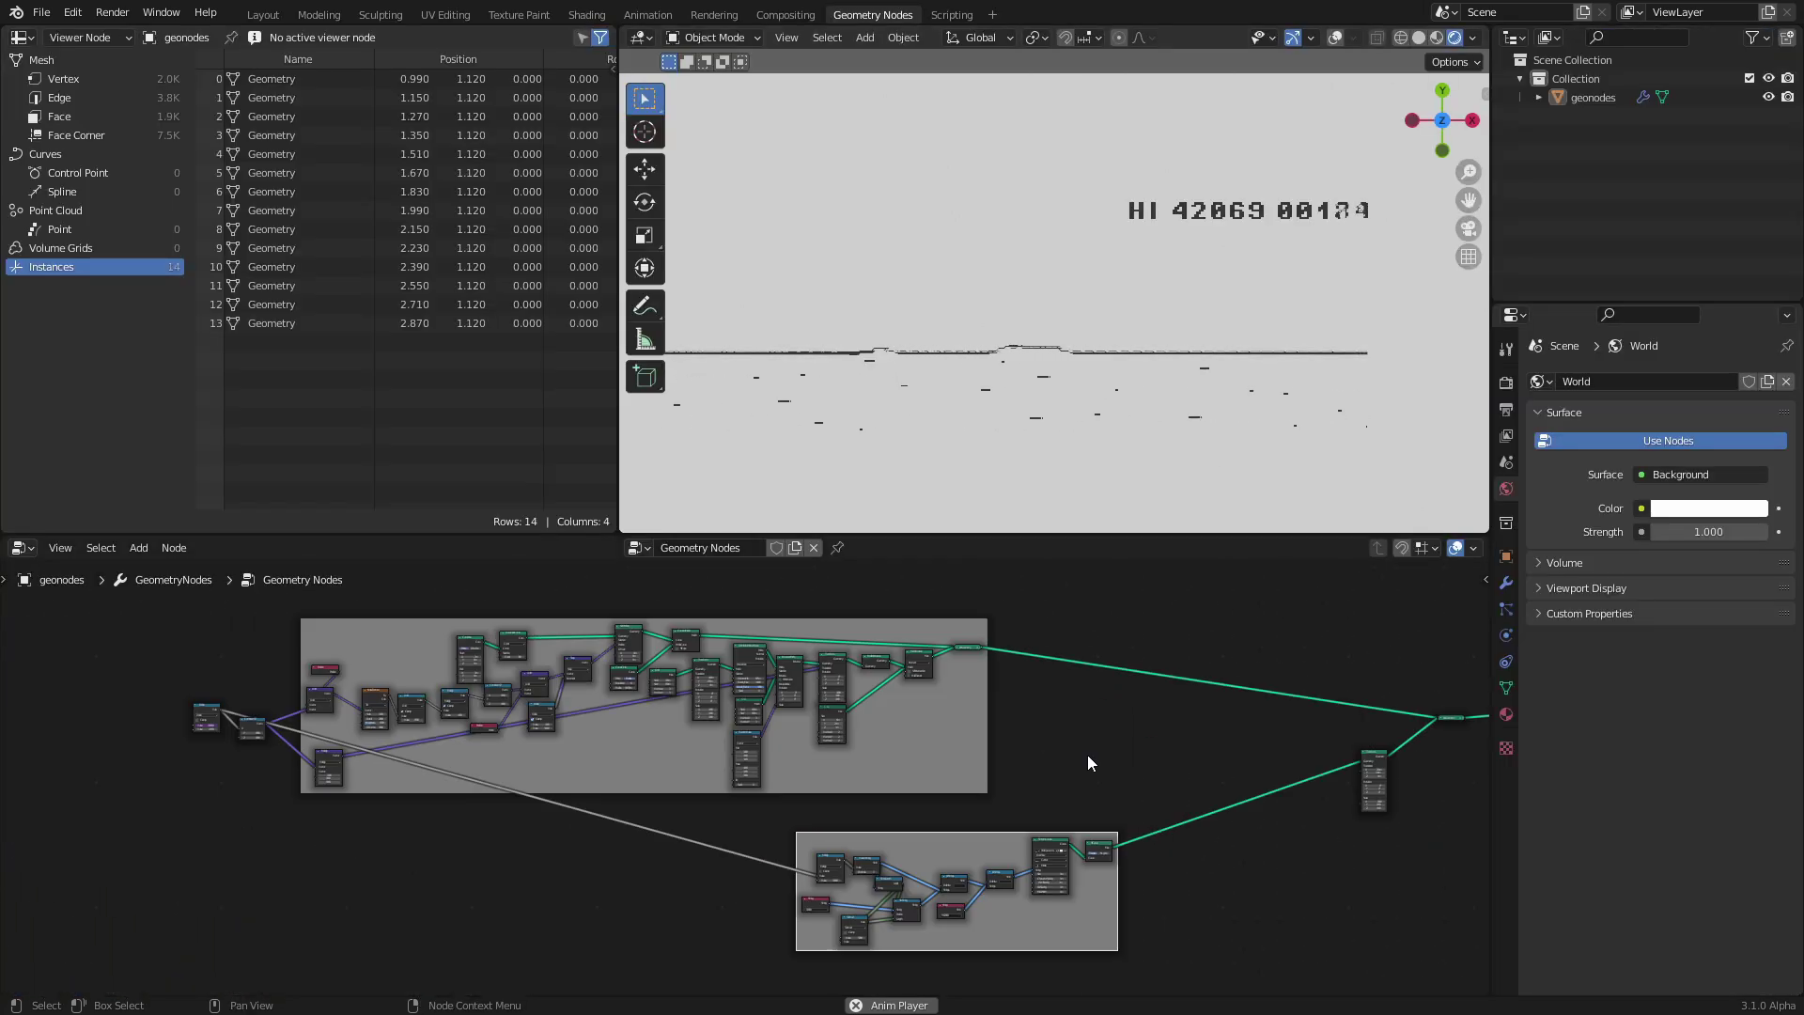
pyautogui.scroll(5, 510, 728)
pyautogui.hotkey('ctrl', 's')
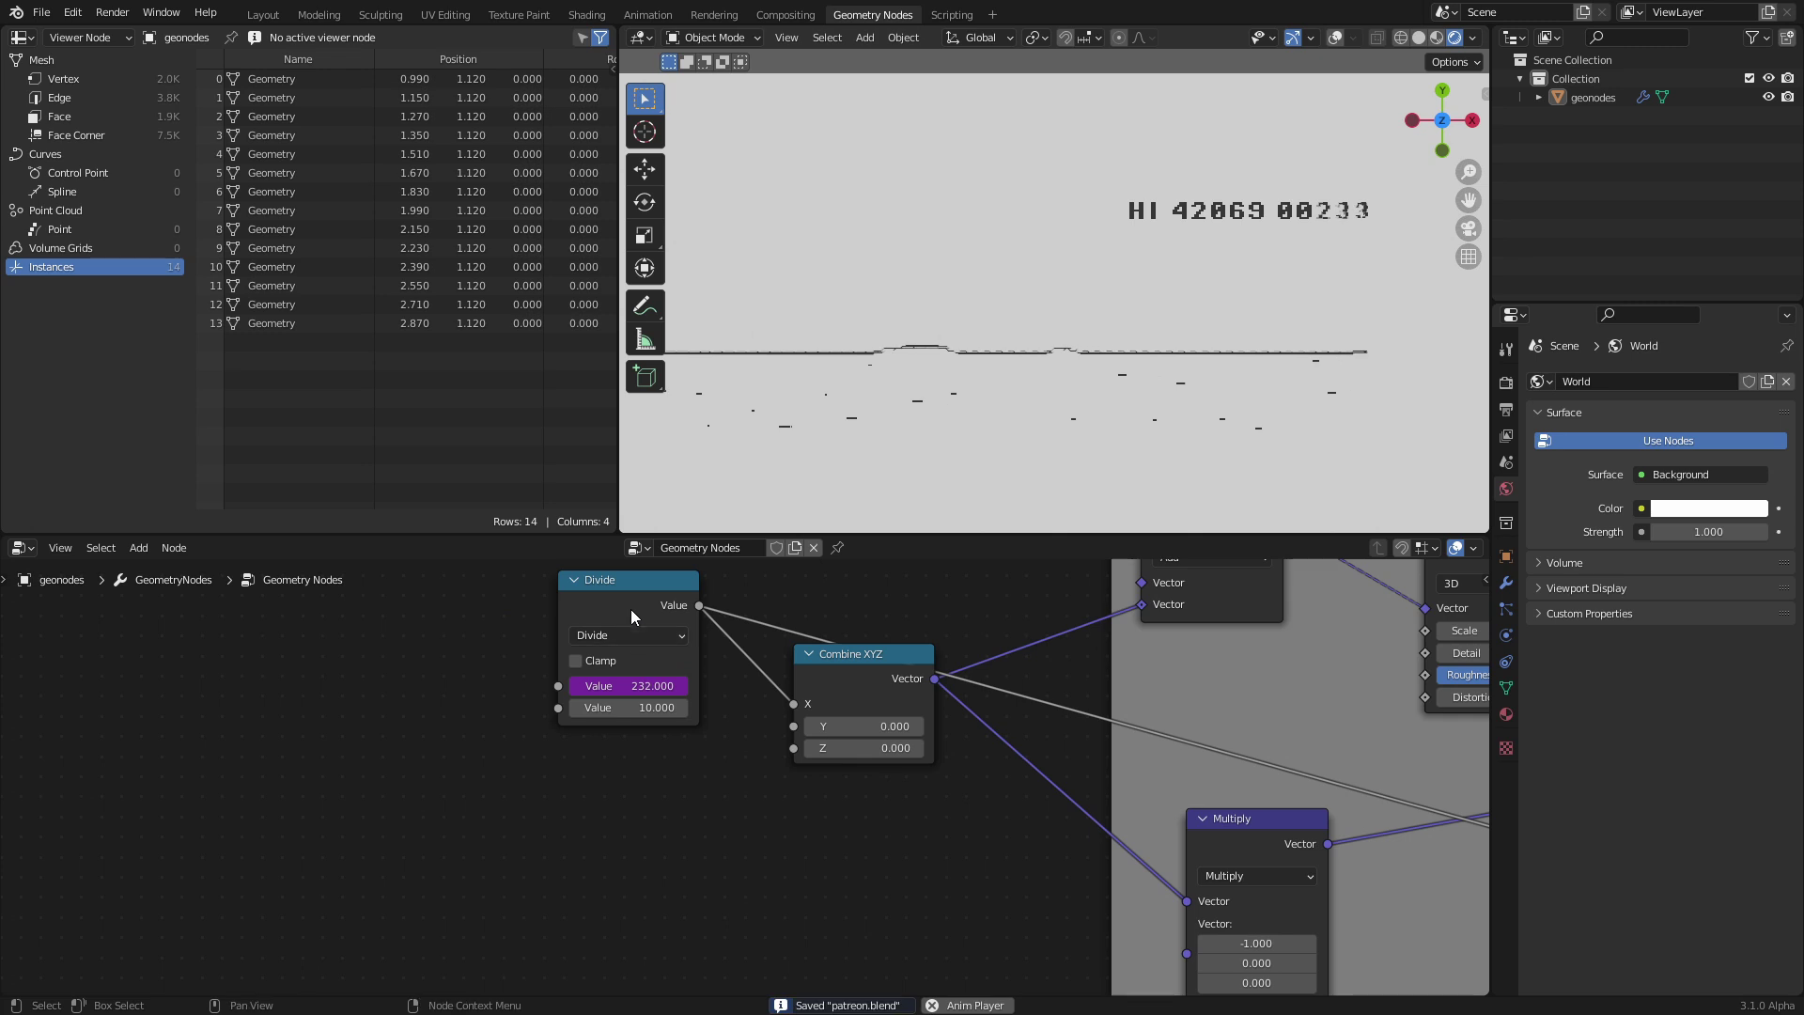
# - Gather the Divide node's output links in a reroute above Combine XYZ and space the Divide node farther away
pyautogui.keyDown('shift'); pyautogui.moveTo(642, 730); pyautogui.dragTo(733, 667, button='right'); pyautogui.keyUp('shift')
pyautogui.press('g')
pyautogui.click(784, 634)
pyautogui.moveTo(500, 735); pyautogui.dragTo(704, 777, button='middle')
pyautogui.scroll(2, 703, 778)
# - Test the animation speed with the Divide node's divisor at 5 and 20, and set it back to 10
pyautogui.click(698, 804)
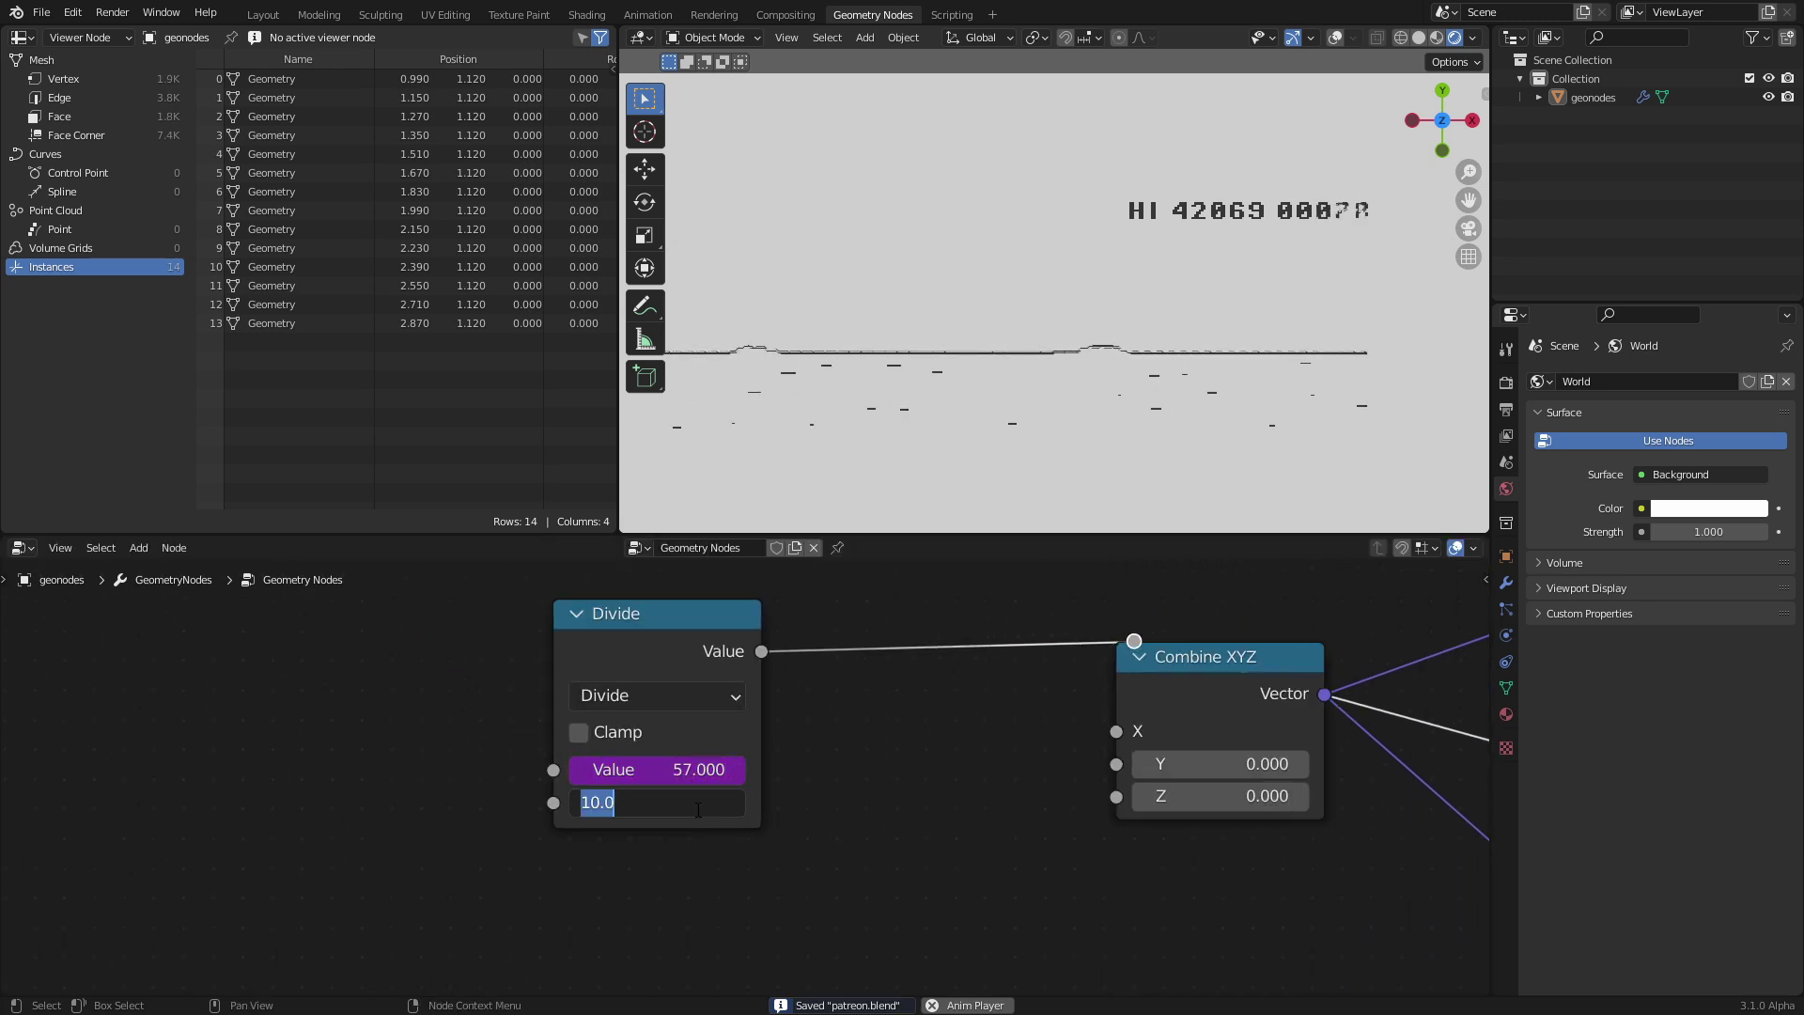
pyautogui.write('5')
pyautogui.press('Return')
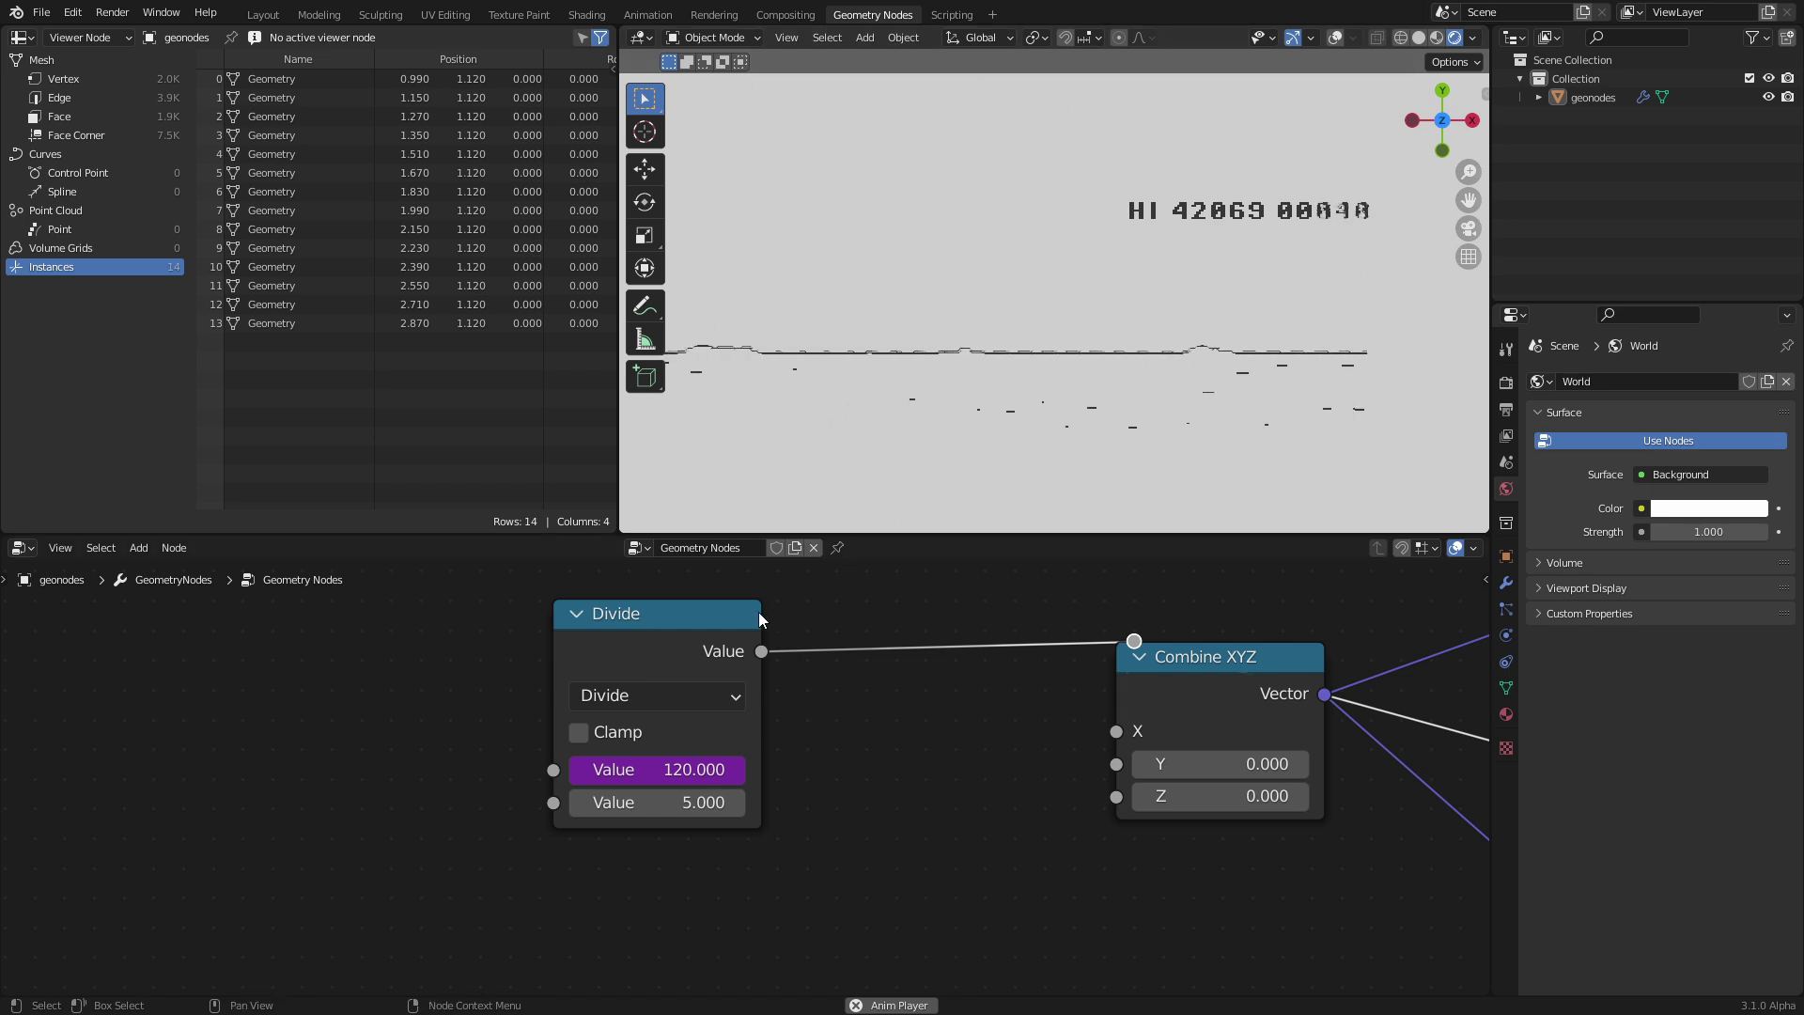
pyautogui.click(693, 813)
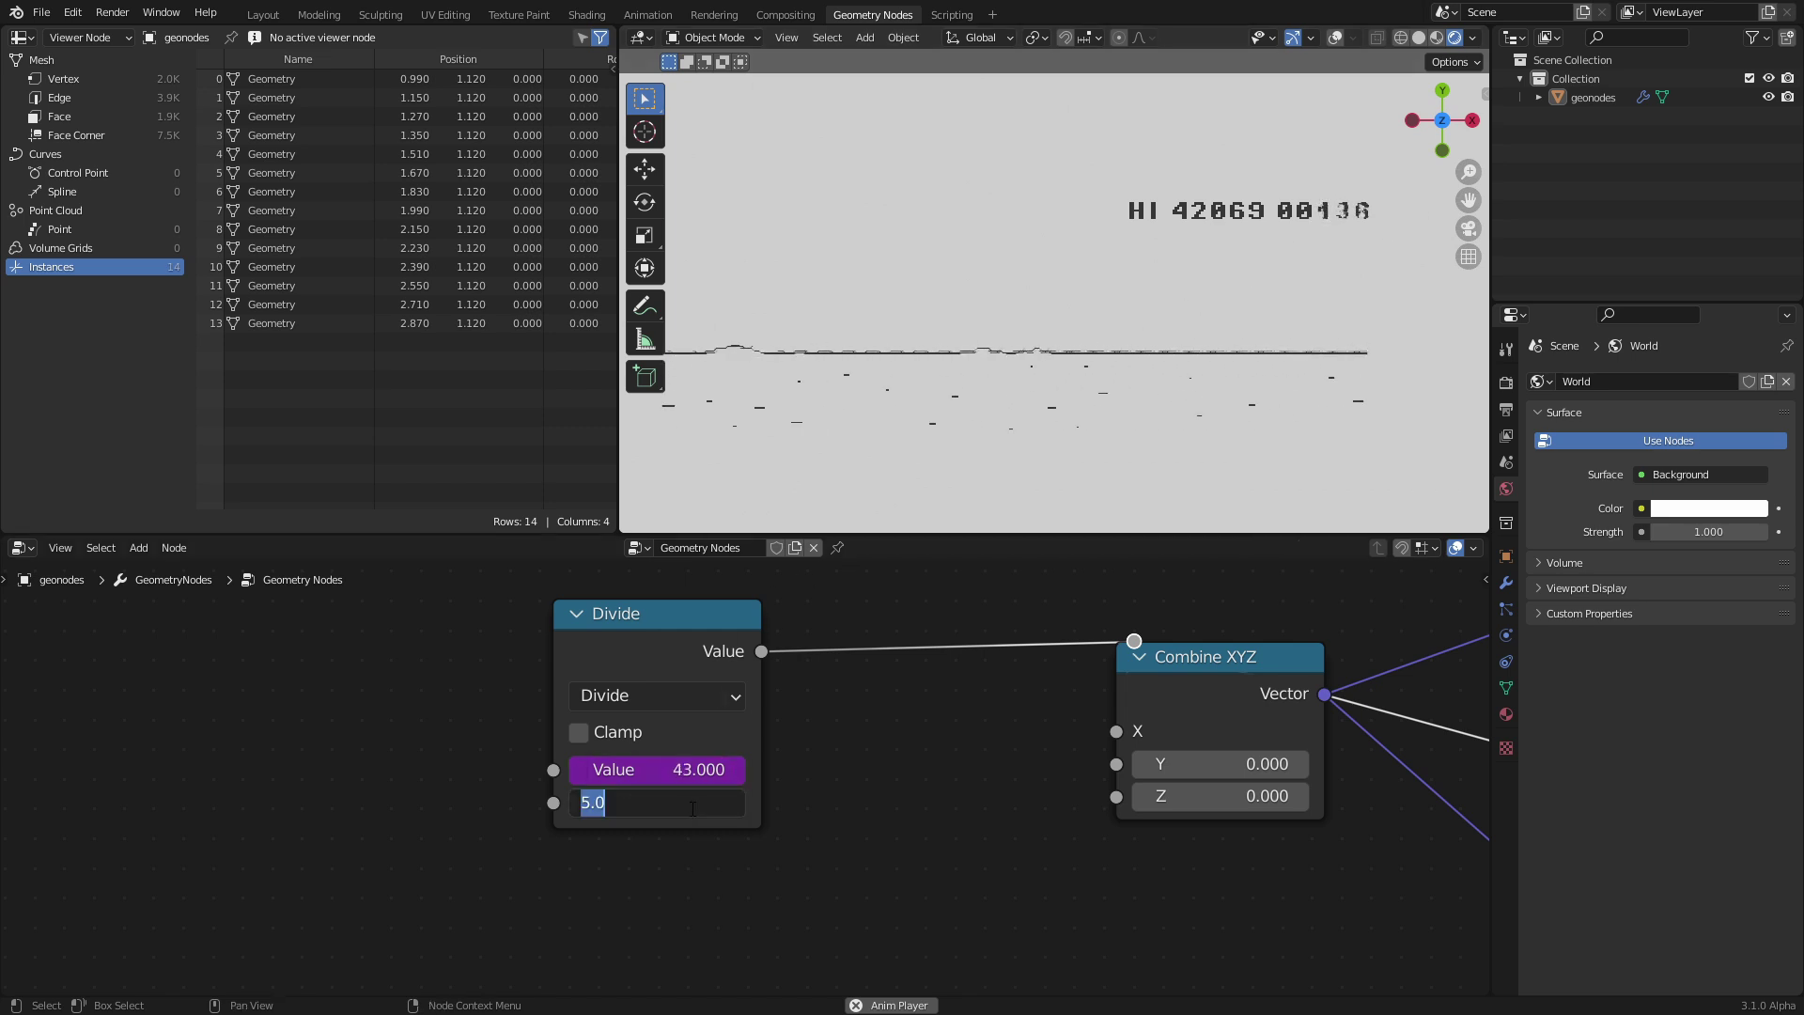
pyautogui.press('Return')
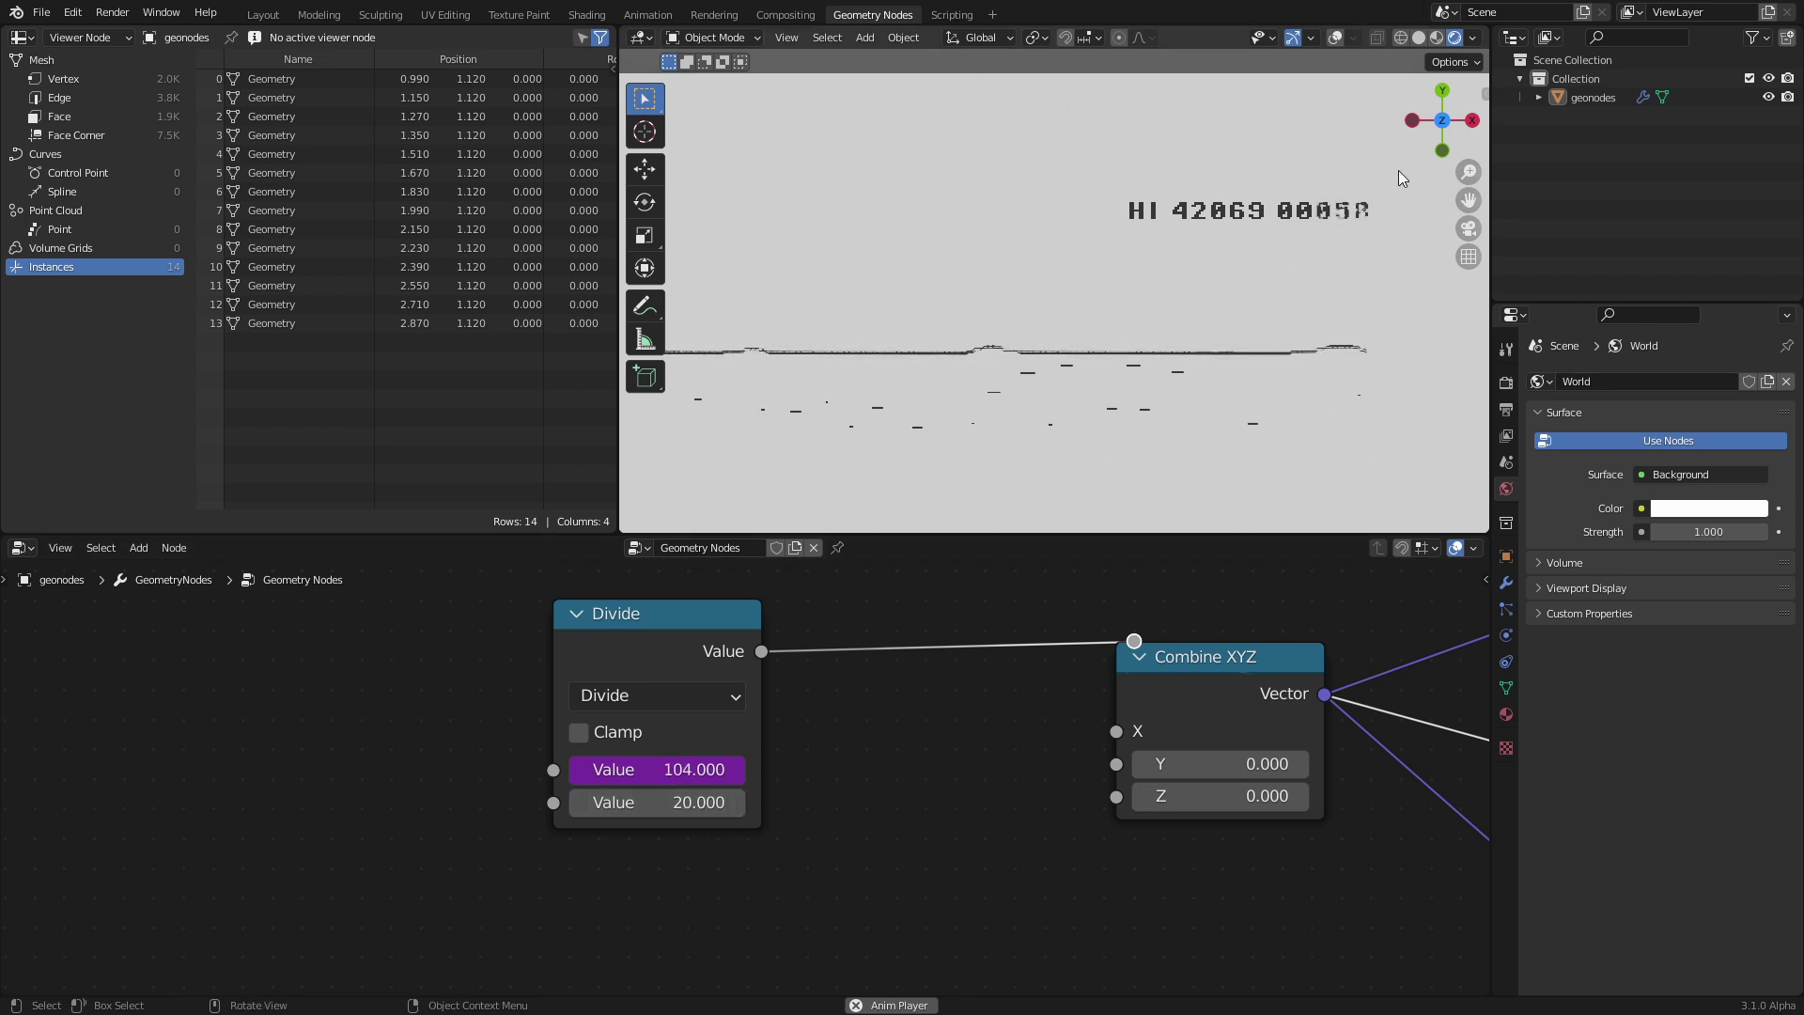
pyautogui.click(693, 801)
pyautogui.write('1')
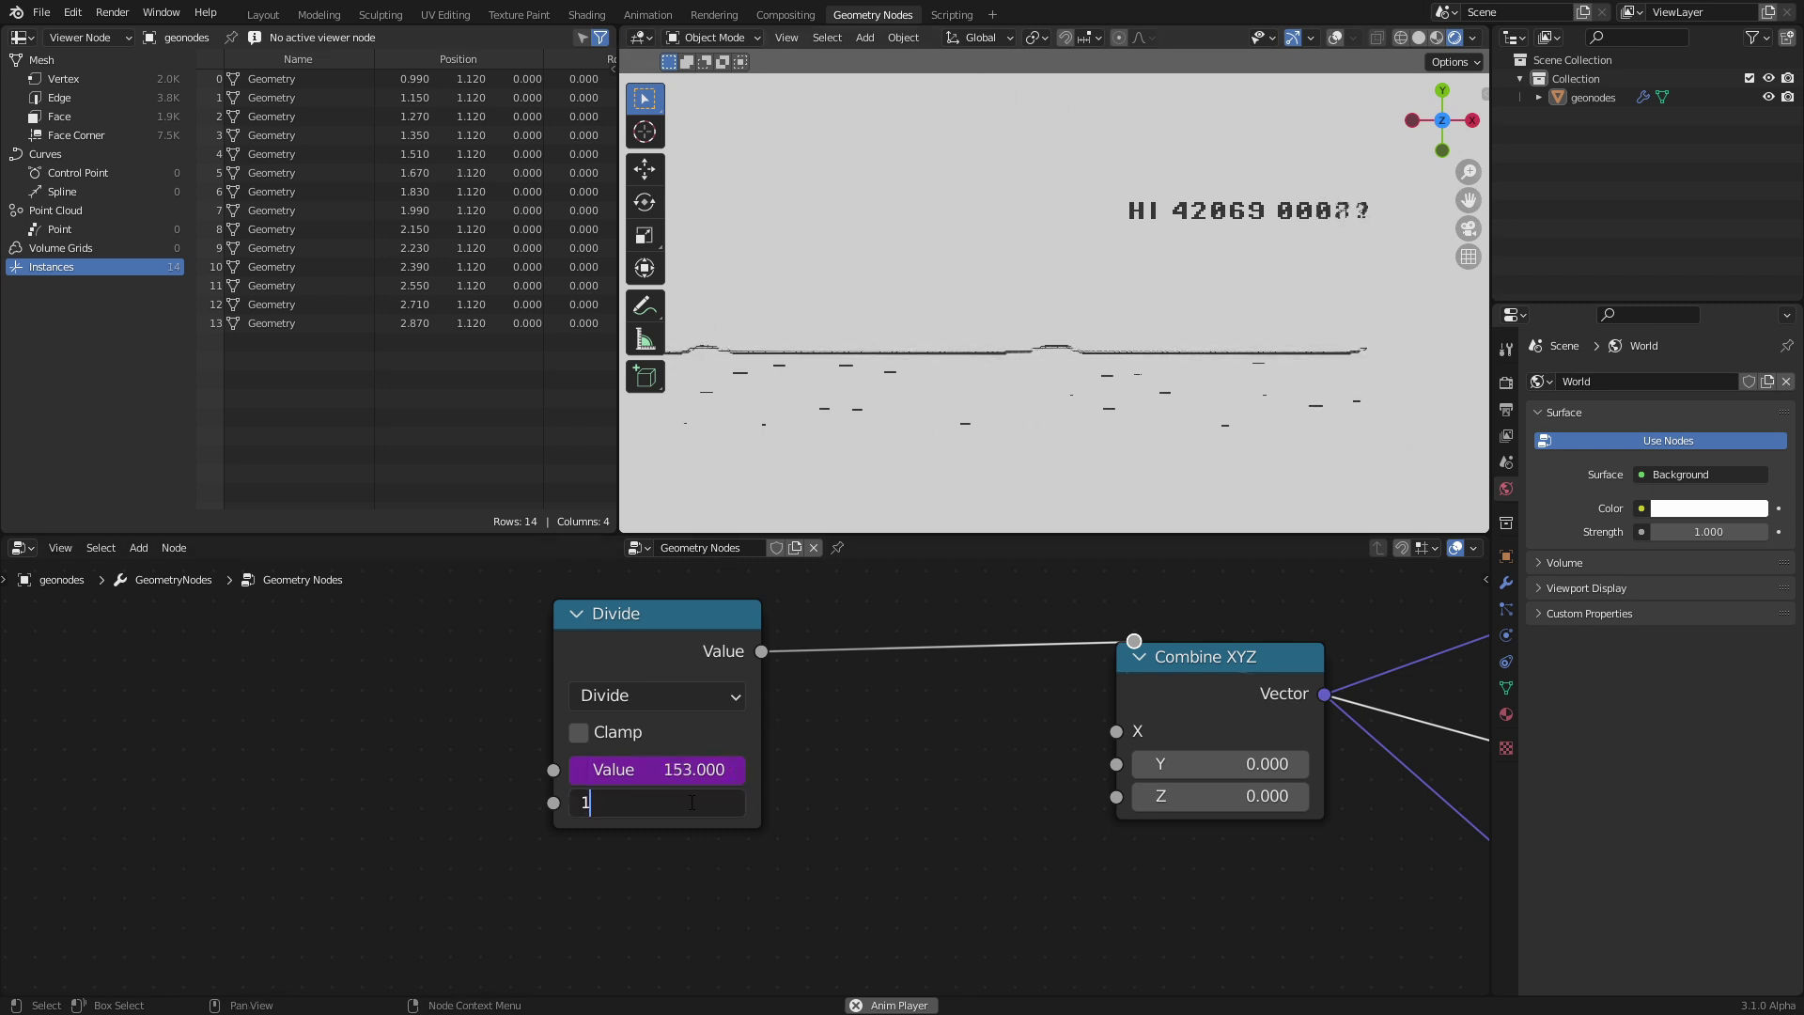
pyautogui.write('0')
pyautogui.press('Return')
# - Move the Divide node a little farther from the Combine XYZ node
pyautogui.moveTo(650, 642); pyautogui.dragTo(544, 642)
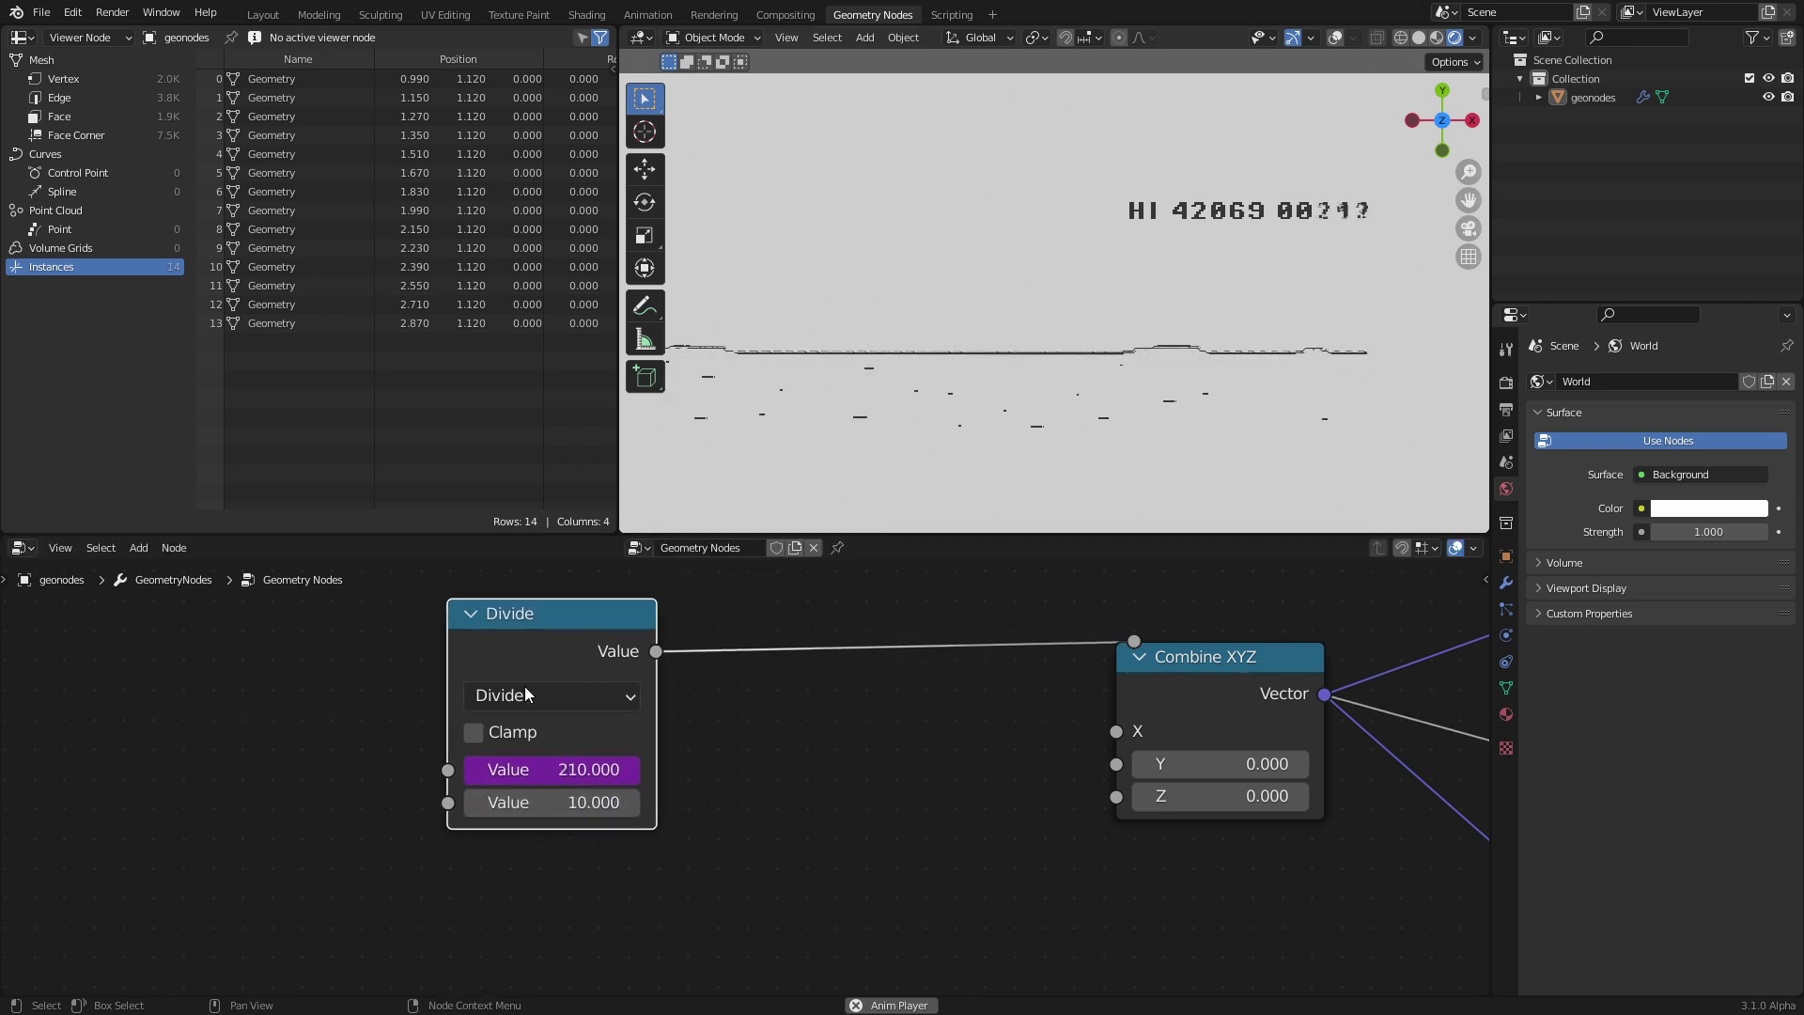
pyautogui.scroll(-8, 1054, 700)
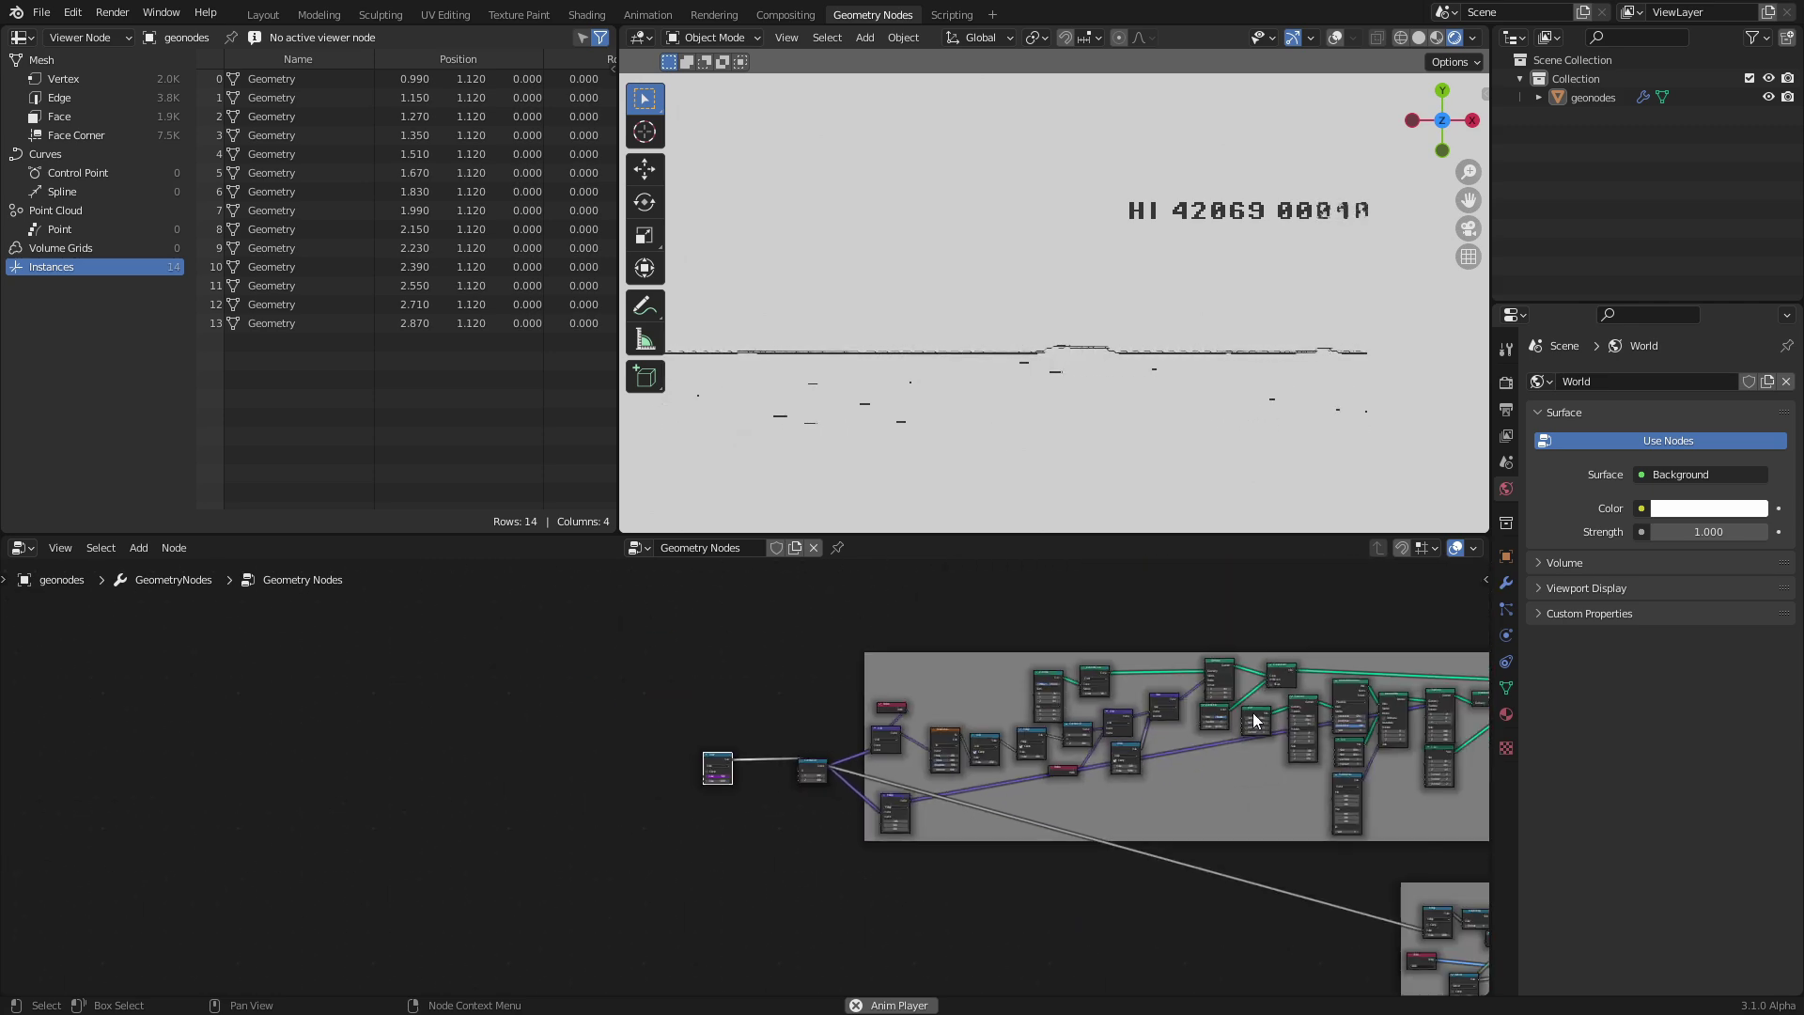